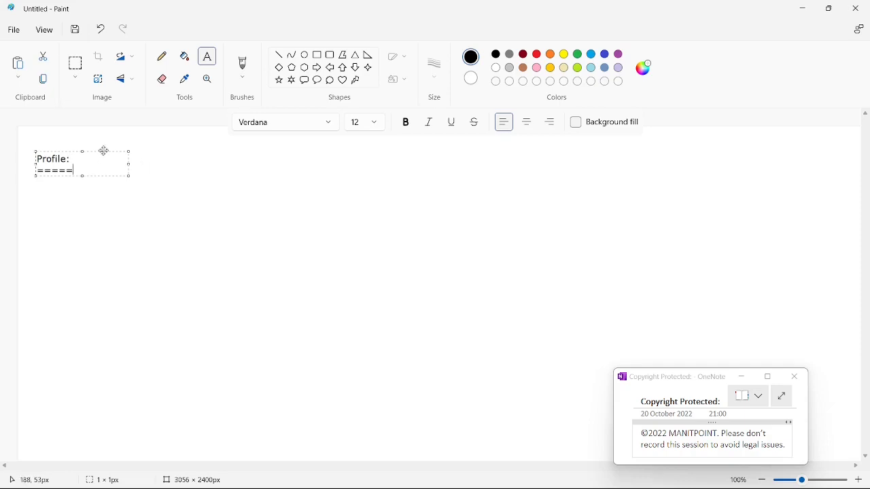
Shift the Profile heading slightly and start the CRED list below it with the line "C - create"
{"action": "left_click_drag", "start_coordinate": [104, 150], "coordinate": [115, 143]}
{"action": "left_click", "coordinate": [94, 202]}
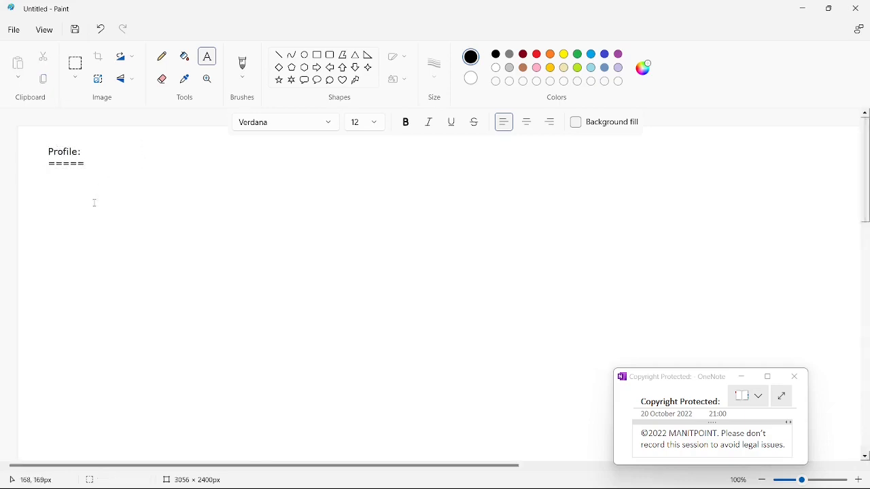
{"action": "left_click", "coordinate": [47, 184]}
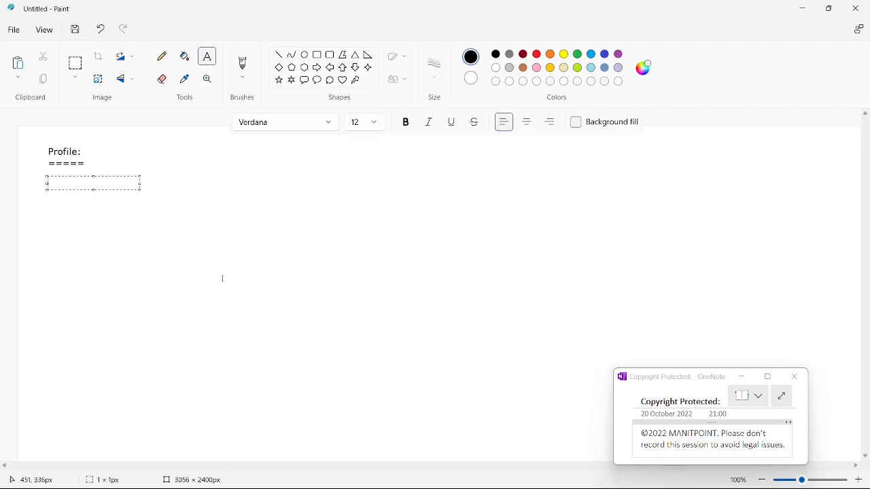
{"action": "type", "text": "CRED"}
{"action": "key", "text": "Left"}
{"action": "key", "text": "Left"}
{"action": "key", "text": "Return"}
{"action": "type", "text": "- create R"}
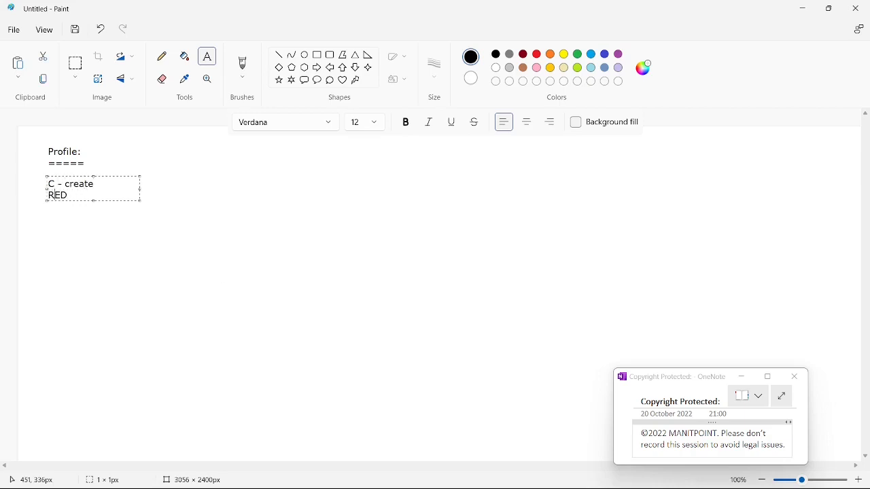
{"action": "type", "text": " - read"}
Complete the list under the Profile heading with the lines "R - read", "E - Edit" and "D - Delete"
{"action": "key", "text": "Right"}
{"action": "key", "text": "Return"}
{"action": "key", "text": "Return"}
{"action": "type", "text": "- Edit "}
{"action": "type", "text": "D - "}
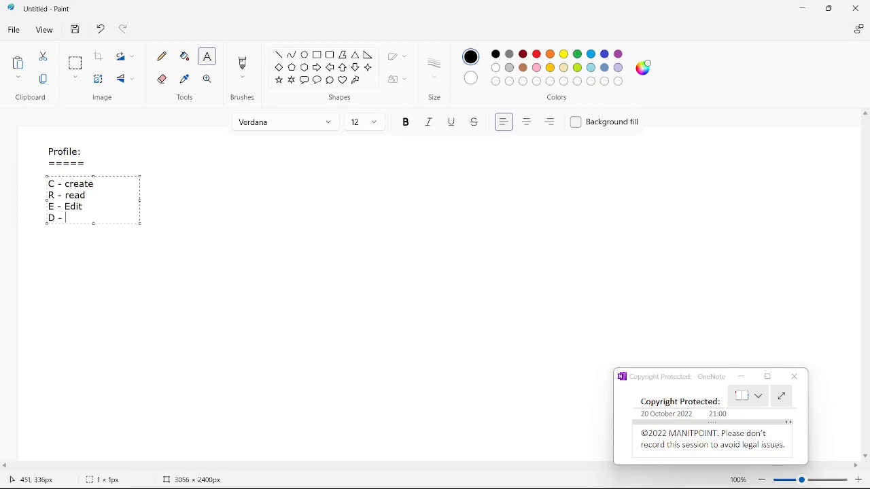
{"action": "type", "text": "Delete"}
{"action": "left_click", "coordinate": [76, 232]}
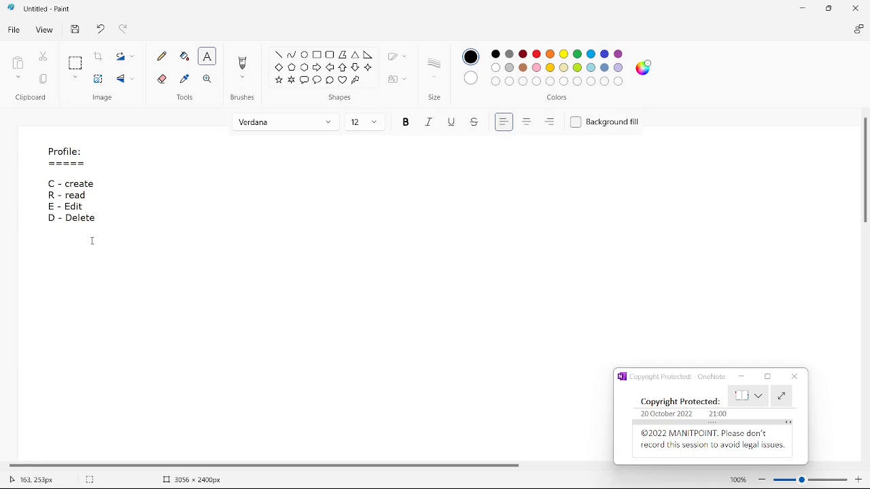
Move the OneNote note aside, switch to Salesforce Setup in the browser, and find and open the Profiles page with the search term profile
{"action": "scroll", "coordinate": [97, 240], "scroll_direction": "down", "scroll_amount": 1}
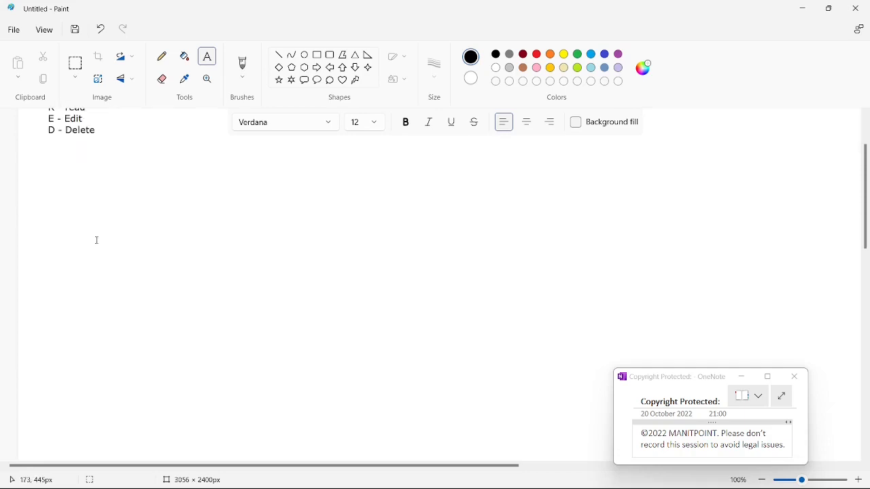
{"action": "left_click_drag", "start_coordinate": [666, 379], "coordinate": [703, 367]}
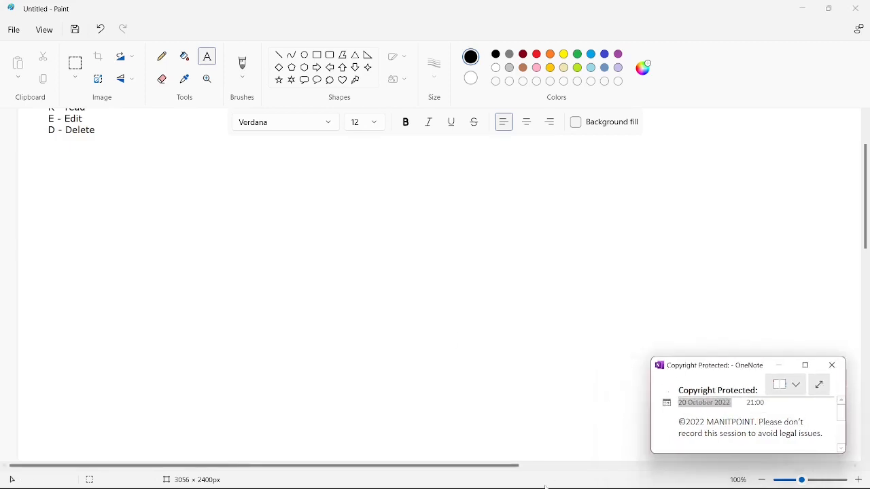
{"action": "mouse_move", "coordinate": [434, 475]}
{"action": "left_click", "coordinate": [352, 401]}
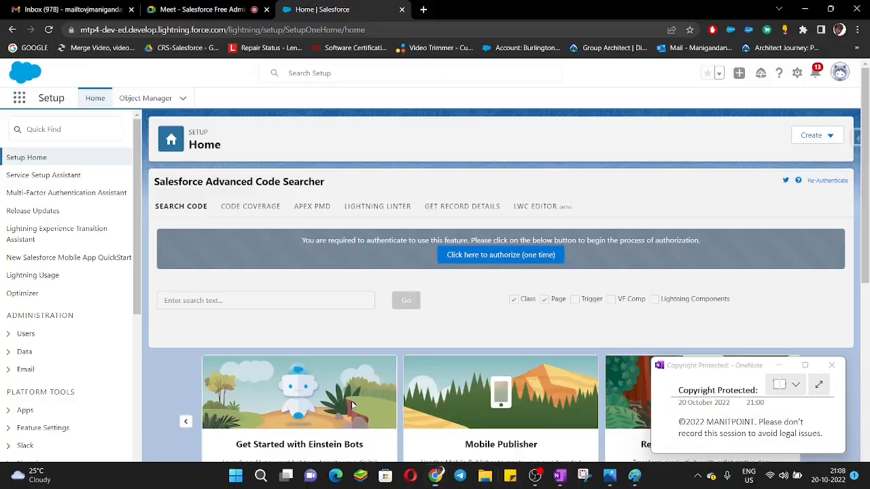
{"action": "left_click", "coordinate": [72, 129]}
{"action": "type", "text": "pr"}
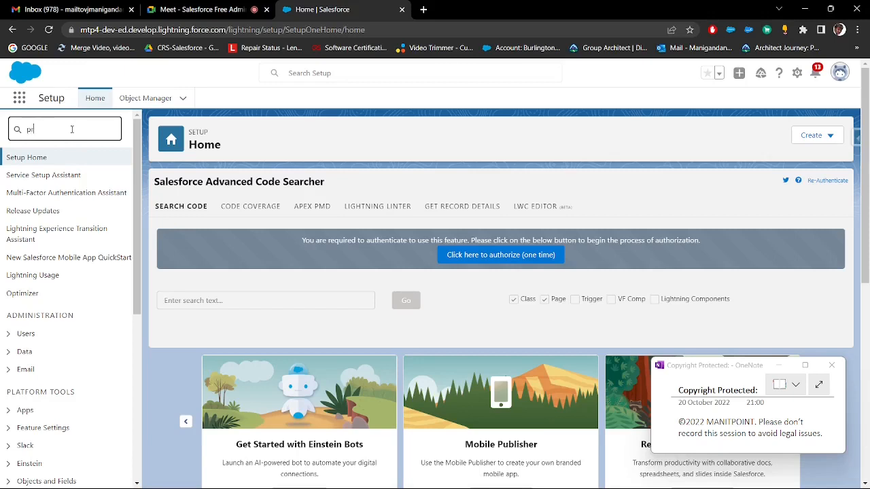
{"action": "type", "text": "ofile"}
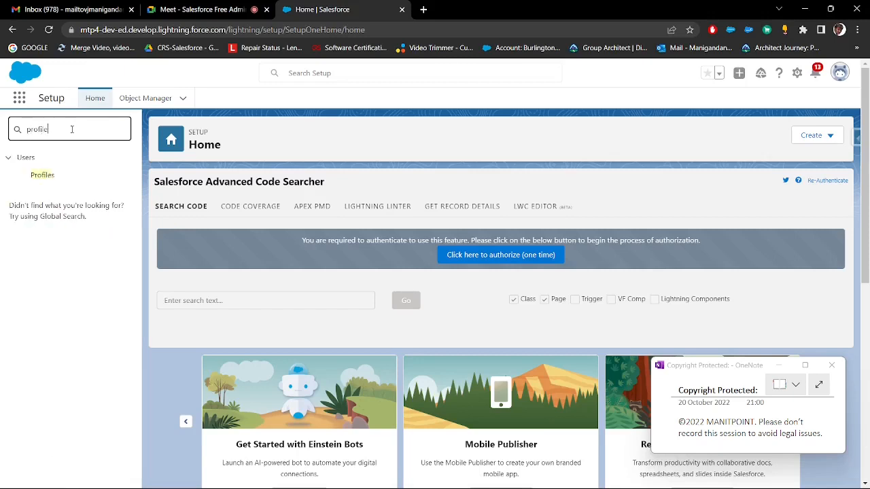
{"action": "left_click", "coordinate": [42, 175]}
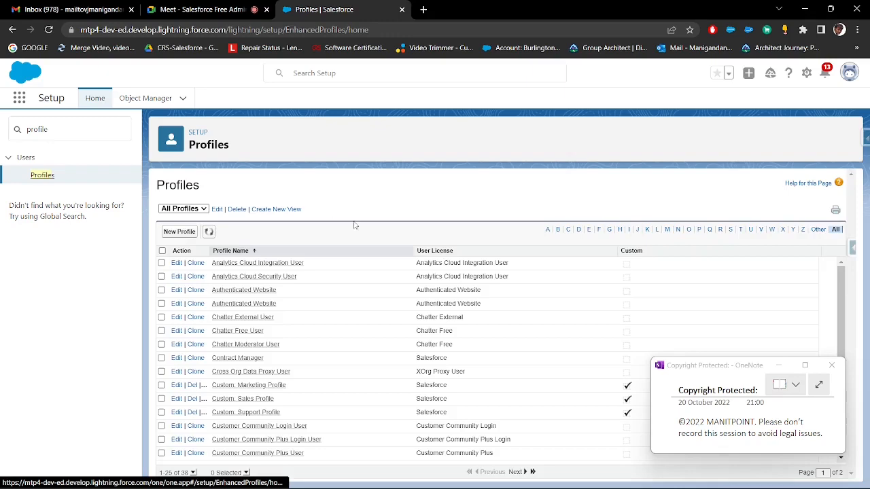
Start a new profile from the profile list and select System Administrator as the existing profile to clone
{"action": "scroll", "coordinate": [301, 343], "scroll_direction": "down", "scroll_amount": 2}
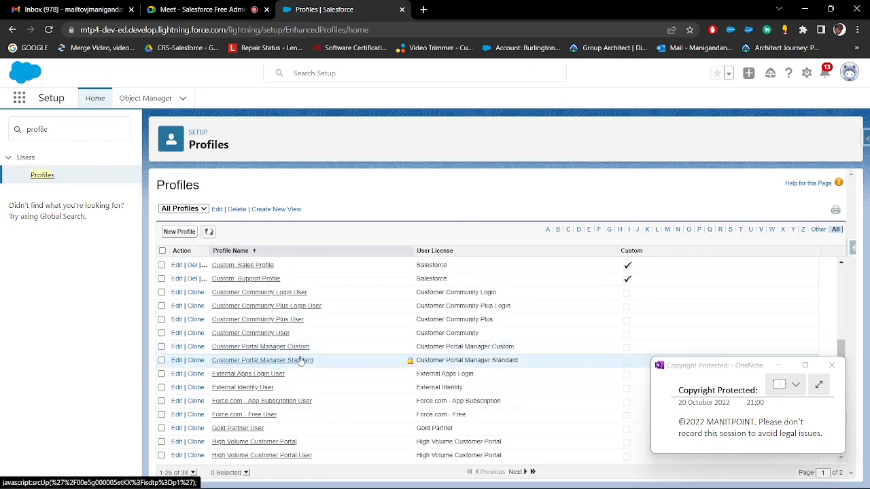
{"action": "scroll", "coordinate": [304, 402], "scroll_direction": "up", "scroll_amount": 2}
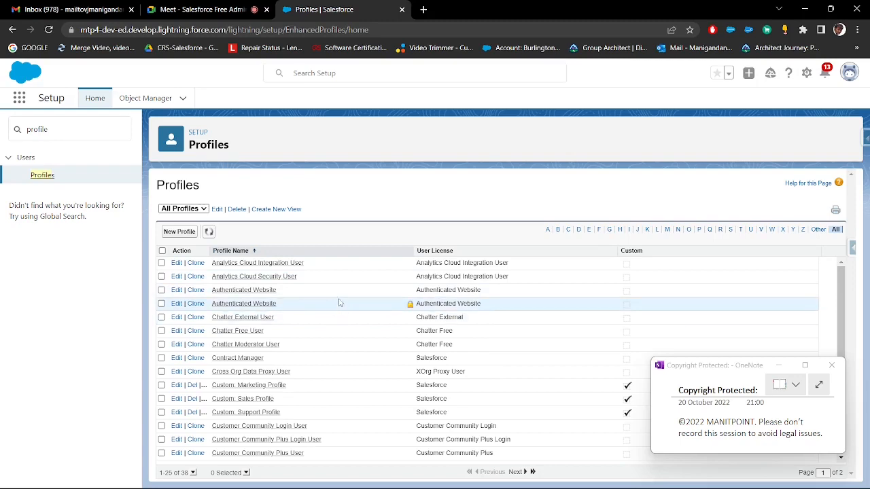
{"action": "scroll", "coordinate": [340, 303], "scroll_direction": "down", "scroll_amount": 2}
{"action": "scroll", "coordinate": [340, 301], "scroll_direction": "up", "scroll_amount": 2}
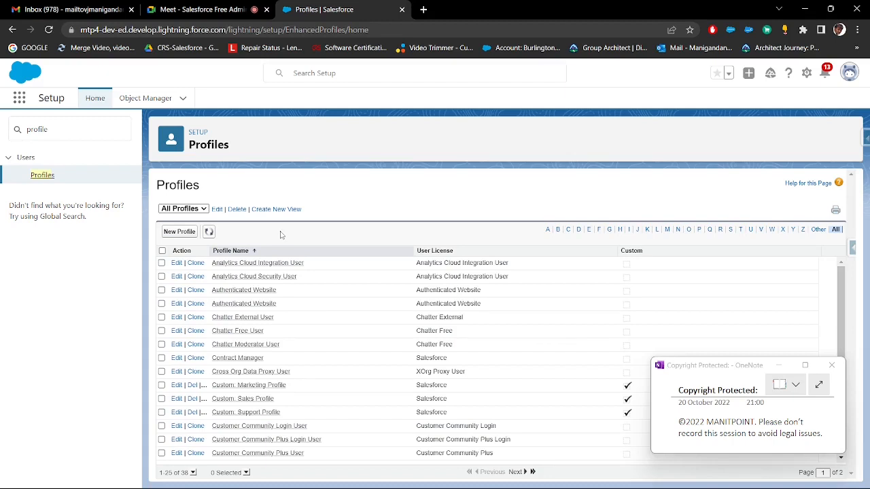
{"action": "left_click", "coordinate": [181, 231]}
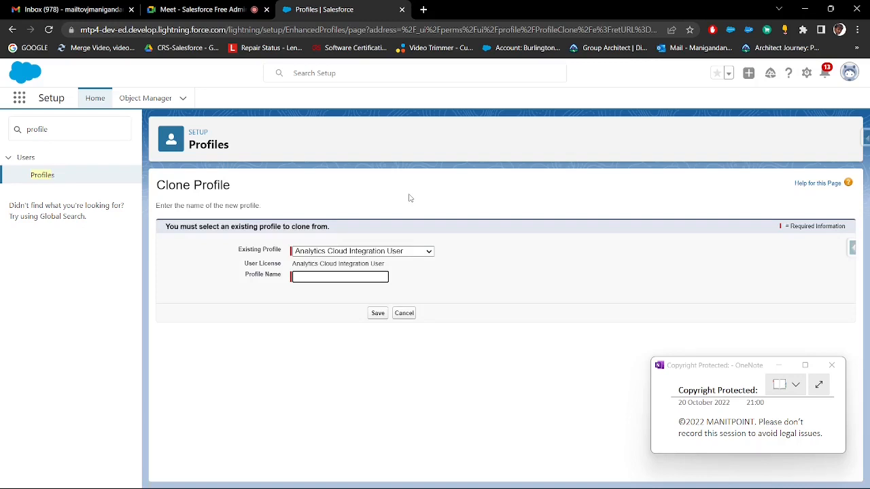
{"action": "left_click", "coordinate": [338, 251]}
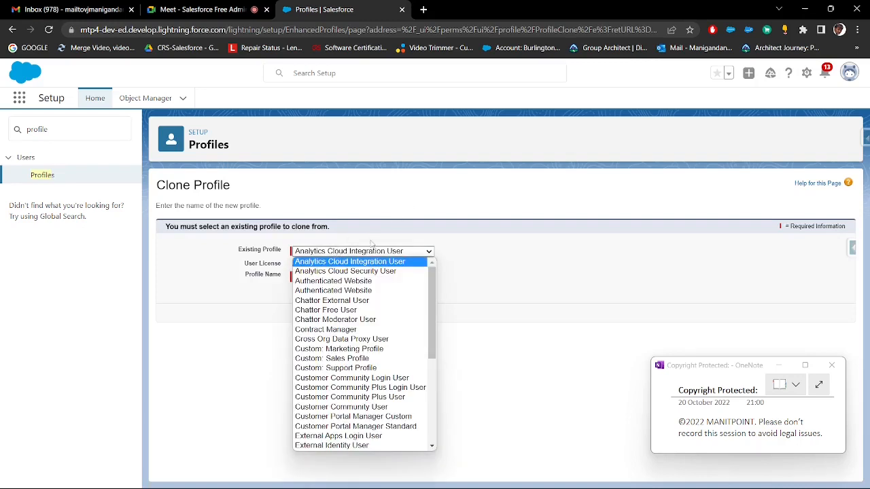
{"action": "left_click_drag", "start_coordinate": [433, 280], "coordinate": [429, 392]}
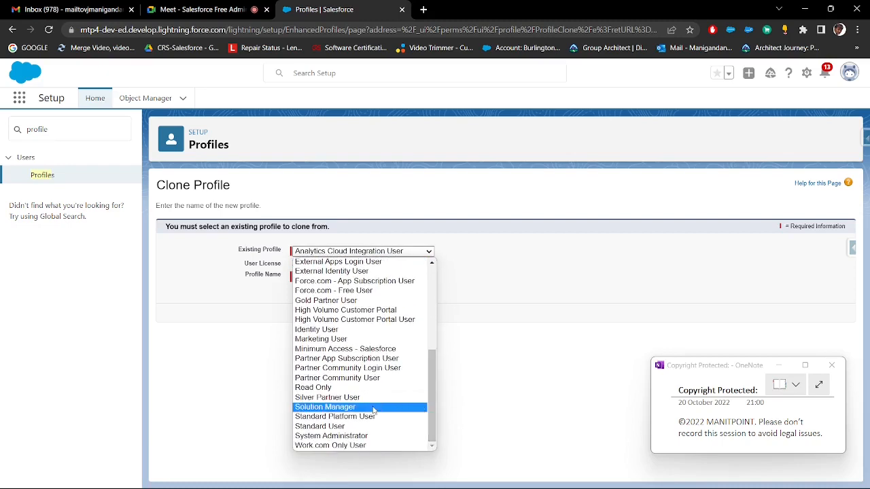
{"action": "left_click", "coordinate": [346, 437]}
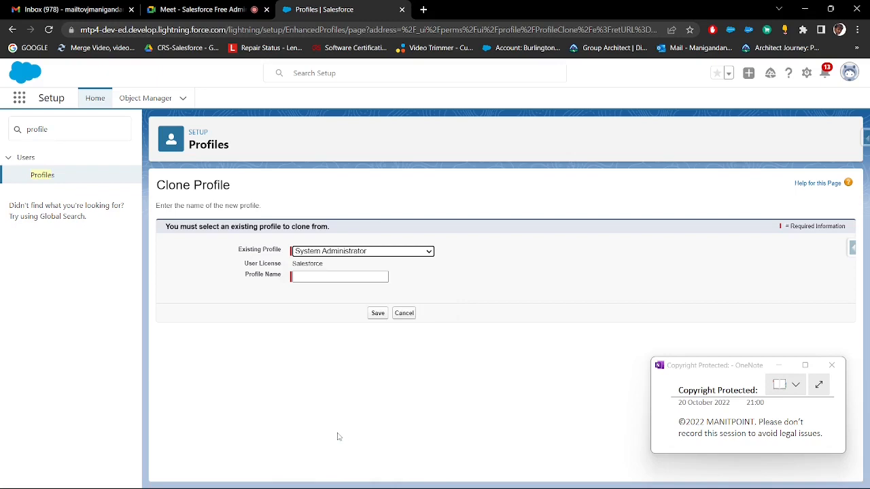
{"action": "left_click", "coordinate": [411, 217]}
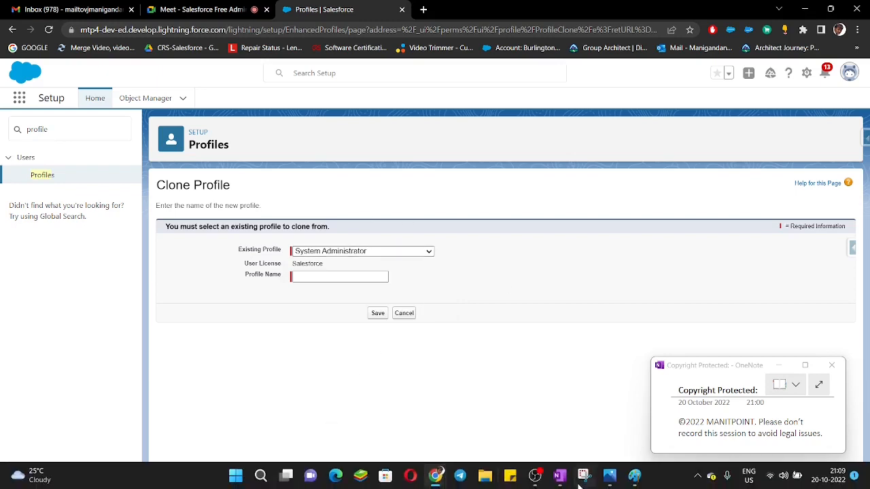
Switch to Paint and add a text block below the list with the lines "System Admin" and "Associate System"
{"action": "left_click", "coordinate": [634, 482]}
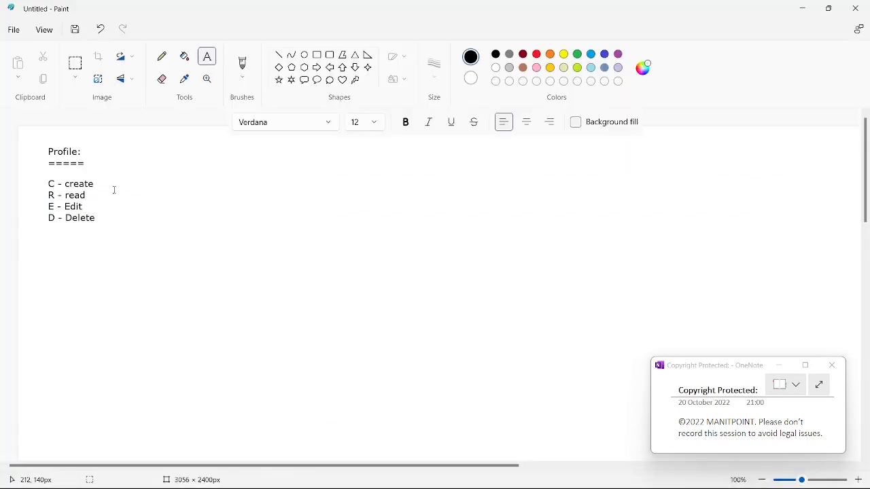
{"action": "left_click", "coordinate": [46, 242]}
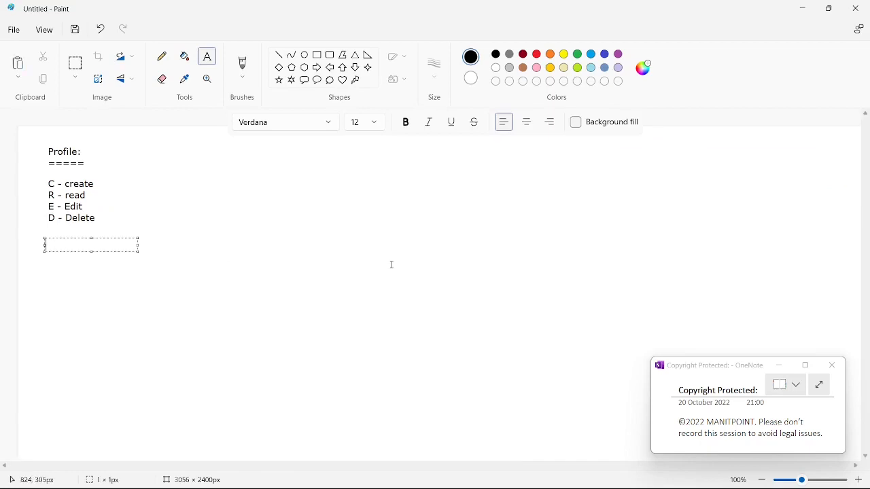
{"action": "type", "text": "System Admin"}
{"action": "key", "text": "Return"}
{"action": "key", "text": "Return"}
{"action": "type", "text": "Sys"}
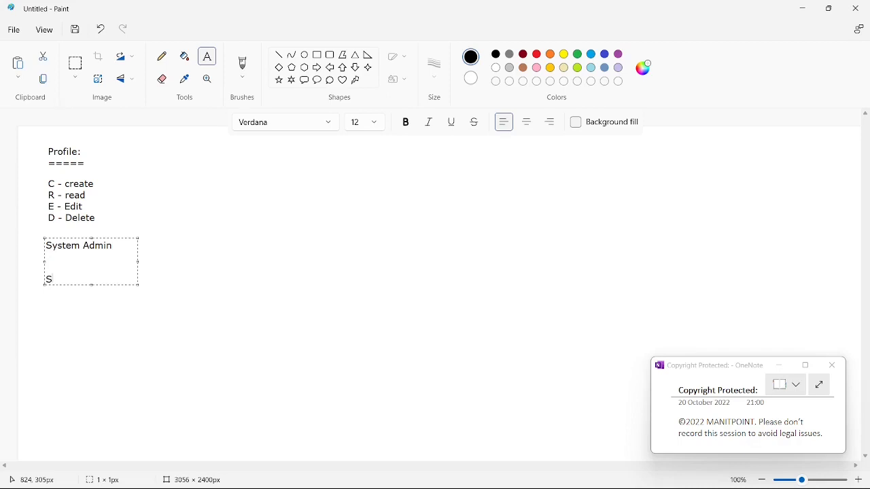
{"action": "type", "text": "te System Admin  Associate"}
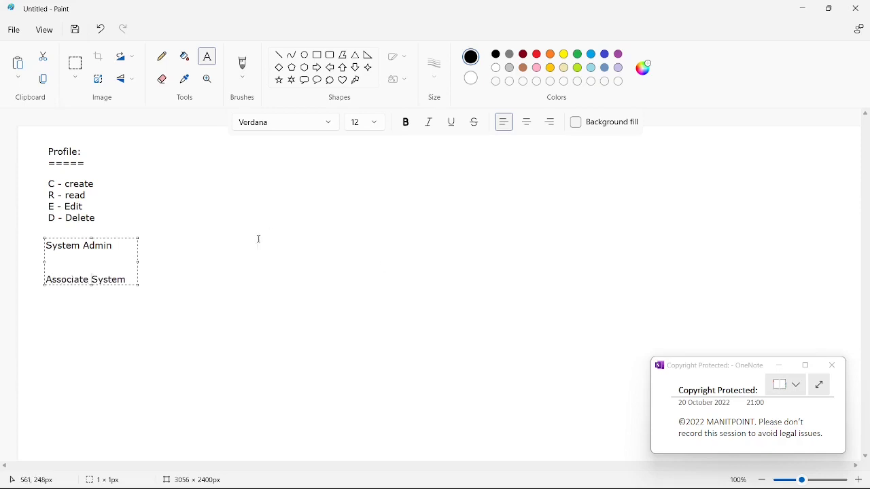
Enlarge the text box and complete its lines to read "System Admin:" and "Associate System Admin: with some restrictions"
{"action": "left_click_drag", "start_coordinate": [138, 286], "coordinate": [243, 318]}
{"action": "left_click", "coordinate": [141, 280]}
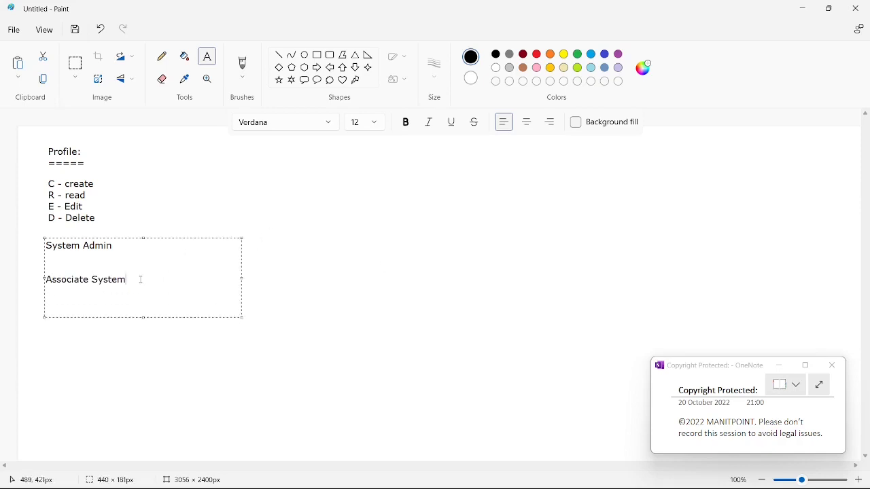
{"action": "type", "text": "Admin"}
{"action": "key", "text": "Up"}
{"action": "key", "text": "Up"}
{"action": "type", "text": ": with some restrictions"}
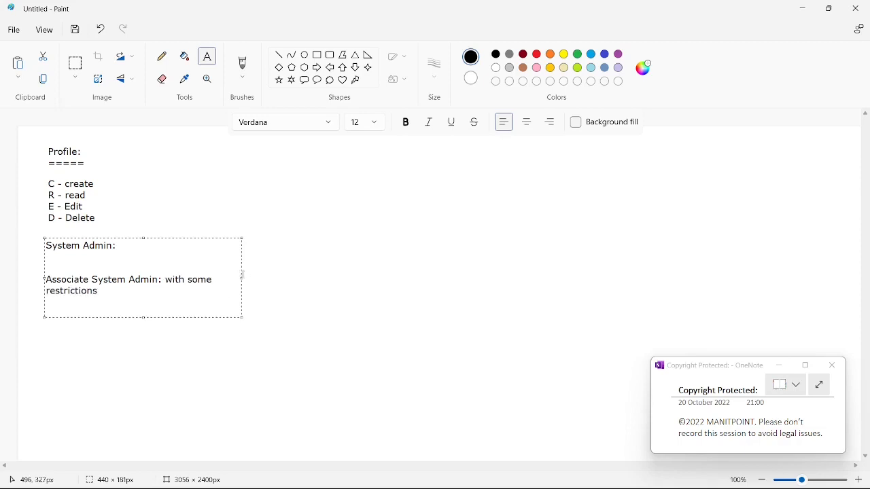
{"action": "left_click_drag", "start_coordinate": [242, 278], "coordinate": [404, 290]}
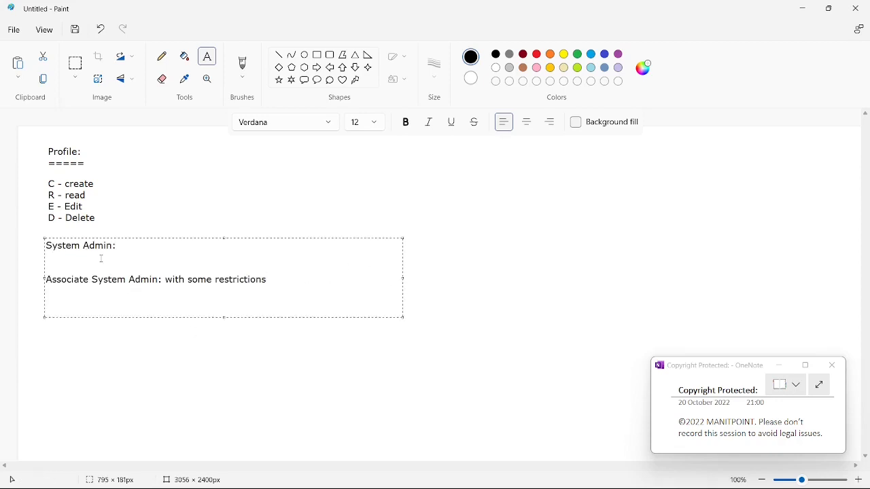
Copy "Associate System Admin" from the notes into the cloned profile's name in Salesforce and save the profile
{"action": "left_click_drag", "start_coordinate": [159, 279], "coordinate": [45, 279]}
{"action": "key", "text": "ctrl+c"}
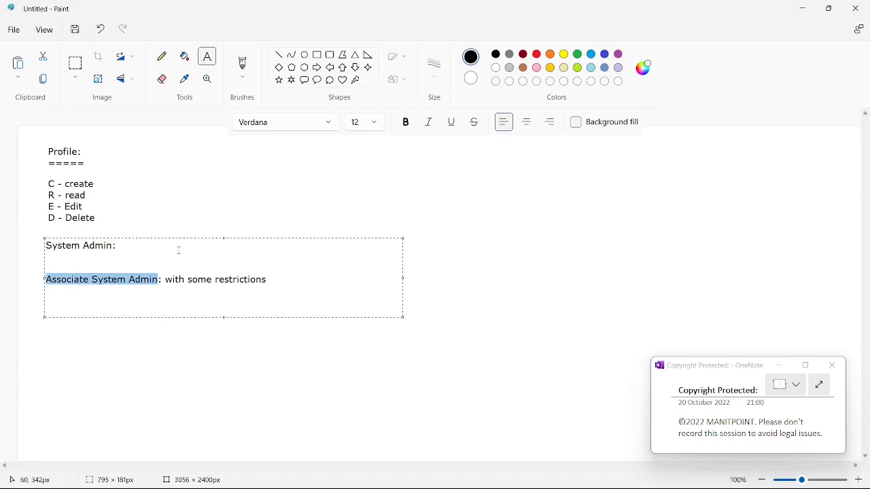
{"action": "left_click", "coordinate": [208, 207]}
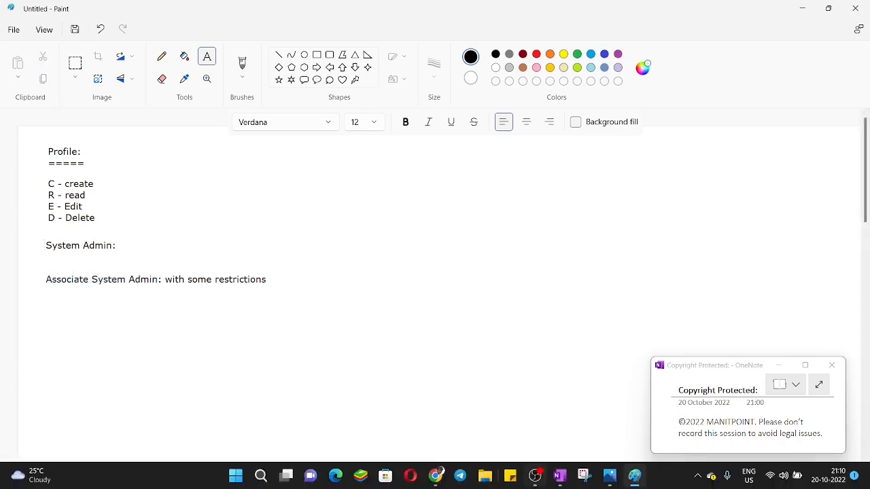
{"action": "mouse_move", "coordinate": [435, 475]}
{"action": "left_click", "coordinate": [360, 408]}
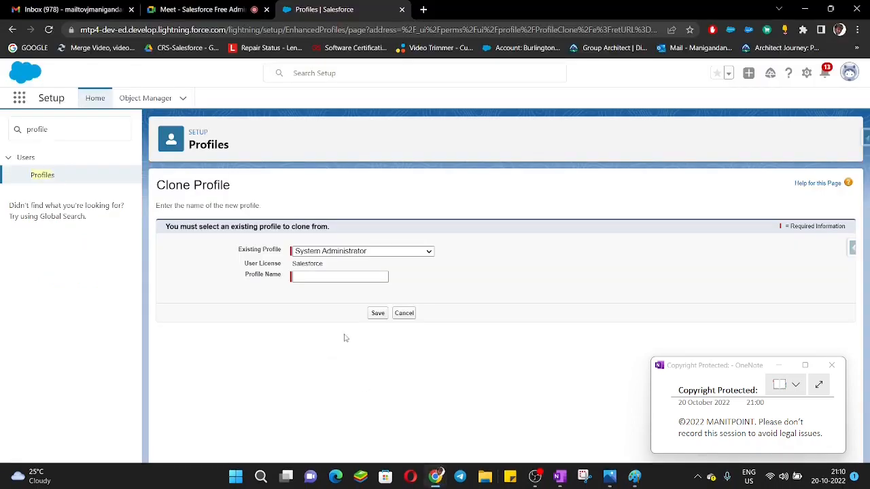
{"action": "key", "text": "ctrl+v"}
{"action": "type", "text": "q"}
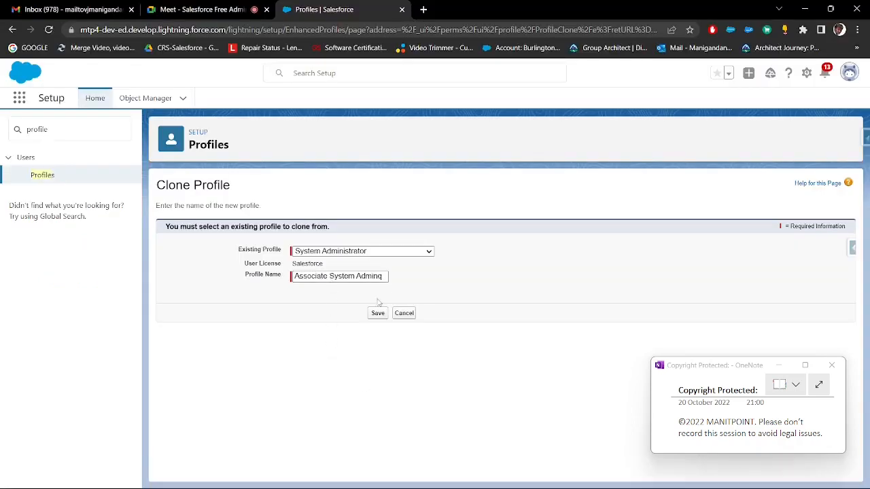
{"action": "left_click", "coordinate": [384, 277]}
{"action": "key", "text": "BackSpace"}
{"action": "left_click", "coordinate": [379, 314]}
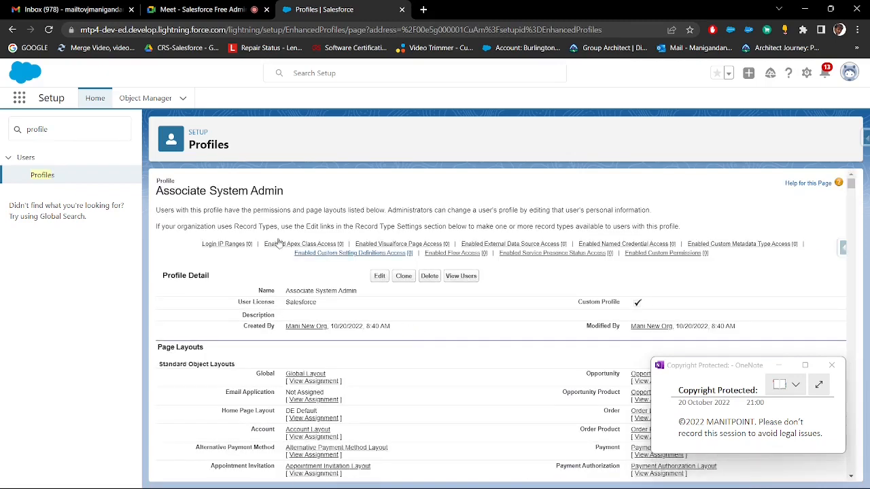
Review the Associate System Admin profile's name, details and standard object page layouts
{"action": "left_click_drag", "start_coordinate": [286, 195], "coordinate": [157, 191]}
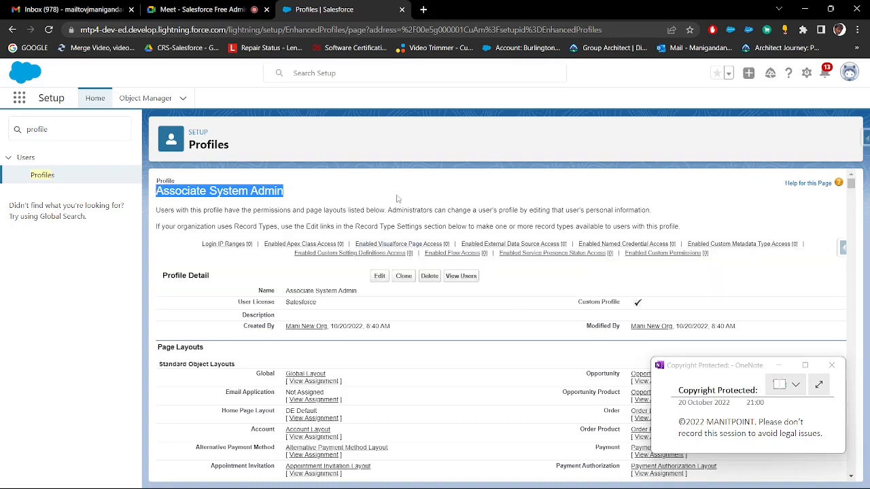
{"action": "scroll", "coordinate": [381, 186], "scroll_direction": "down", "scroll_amount": 1}
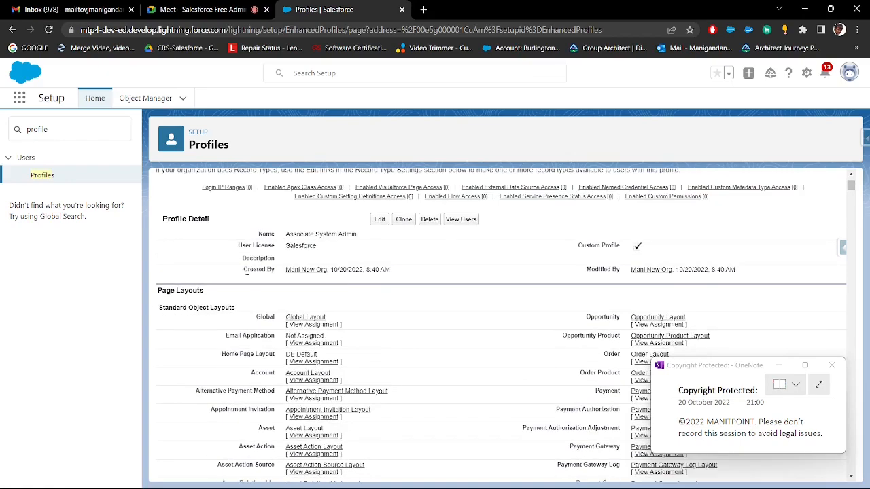
{"action": "scroll", "coordinate": [247, 271], "scroll_direction": "down", "scroll_amount": 1}
{"action": "scroll", "coordinate": [251, 256], "scroll_direction": "down", "scroll_amount": 1}
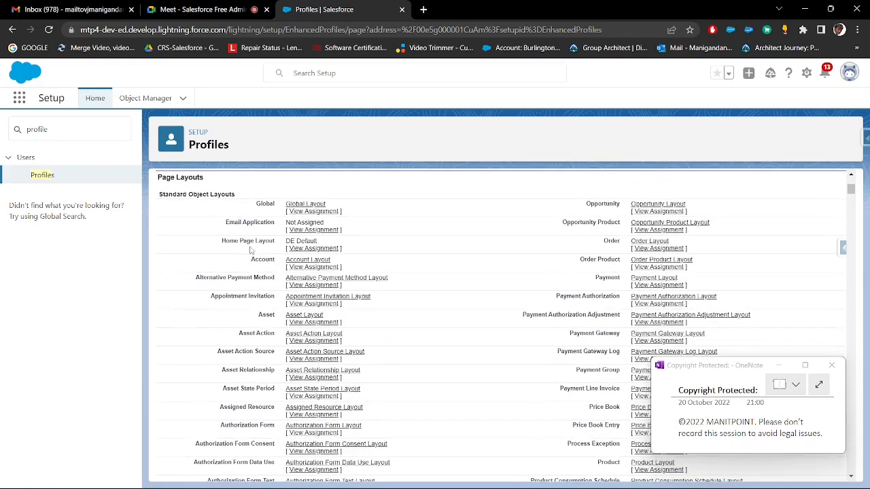
{"action": "scroll", "coordinate": [250, 248], "scroll_direction": "up", "scroll_amount": 1}
{"action": "left_click_drag", "start_coordinate": [231, 240], "coordinate": [158, 234]}
{"action": "key", "text": "ctrl+c"}
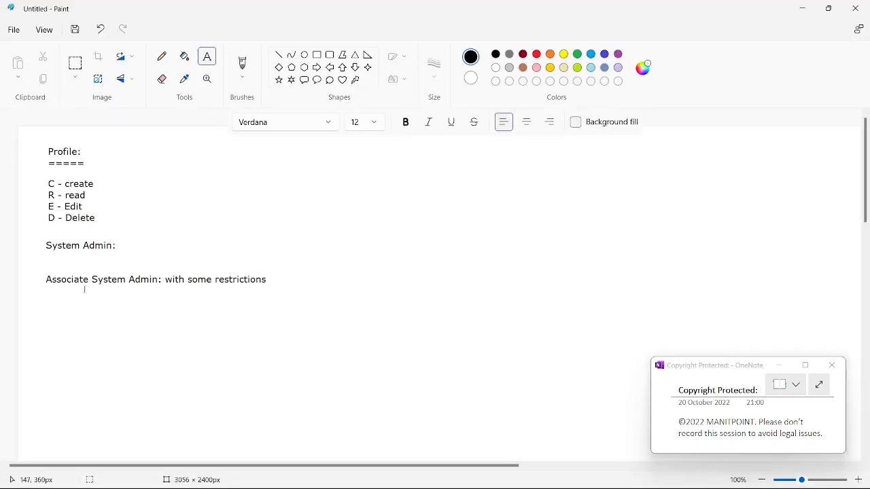
Add the copied text "Page Layouts" to the Paint notes below the Associate System Admin line and enlarge its text box
{"action": "left_click", "coordinate": [47, 303]}
{"action": "key", "text": "ctrl+v"}
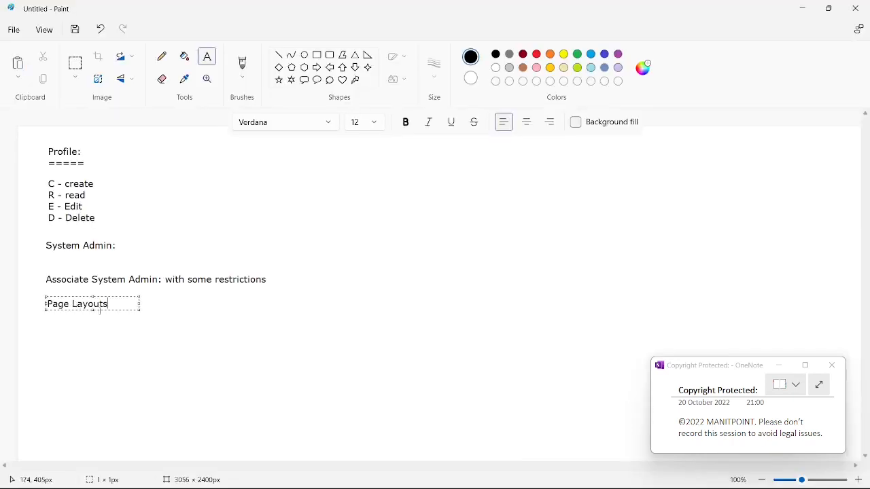
{"action": "left_click_drag", "start_coordinate": [141, 310], "coordinate": [483, 429]}
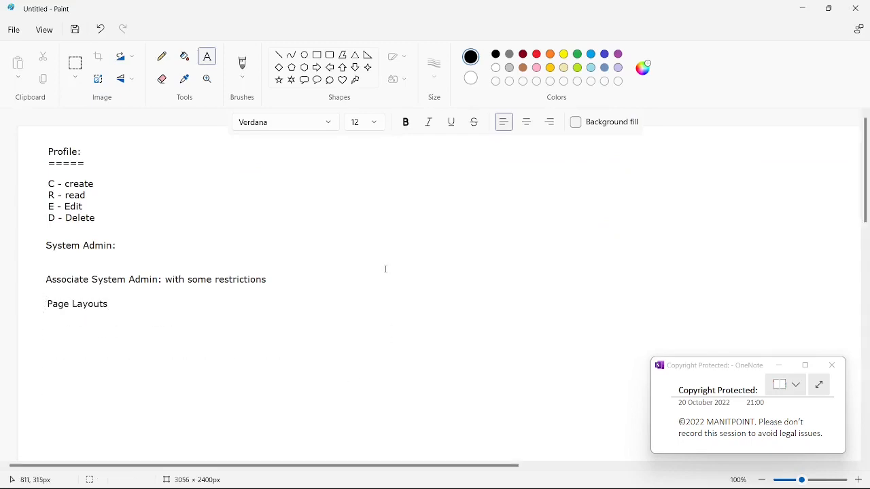
{"action": "scroll", "coordinate": [348, 269], "scroll_direction": "down", "scroll_amount": 3}
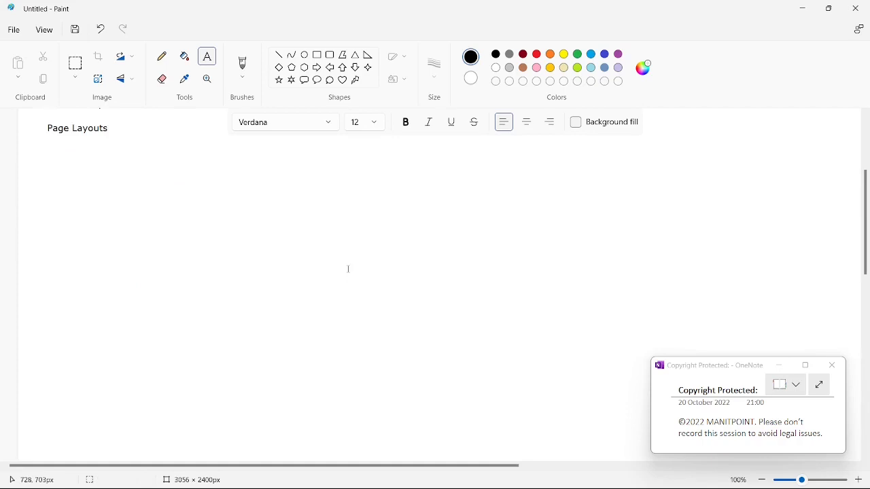
Switch back to Salesforce and review the Standard Object Layouts of the Associate System Admin profile
{"action": "key", "text": "alt+Tab"}
{"action": "scroll", "coordinate": [216, 240], "scroll_direction": "down", "scroll_amount": 10}
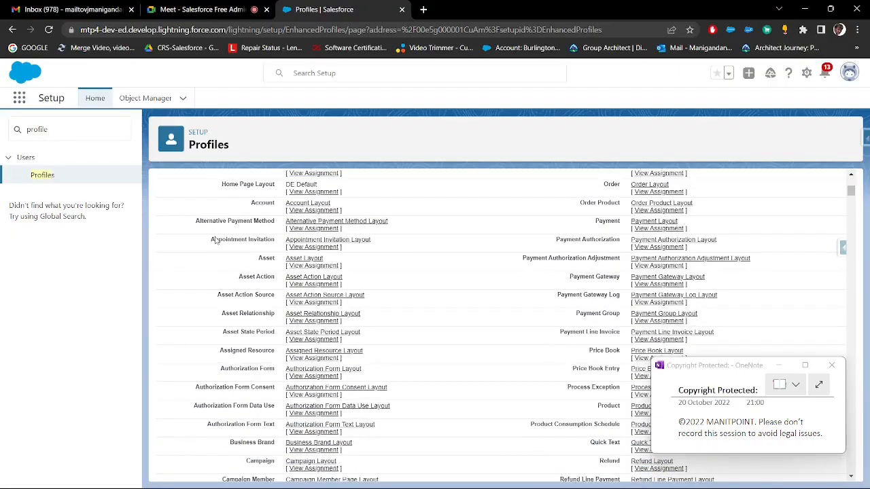
{"action": "scroll", "coordinate": [215, 239], "scroll_direction": "down", "scroll_amount": 3}
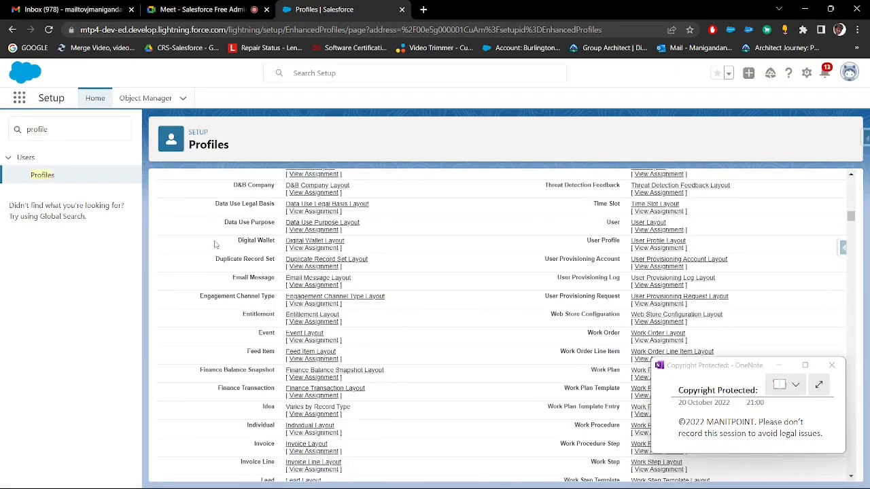
{"action": "scroll", "coordinate": [252, 276], "scroll_direction": "up", "scroll_amount": 12}
{"action": "scroll", "coordinate": [253, 276], "scroll_direction": "up", "scroll_amount": 4}
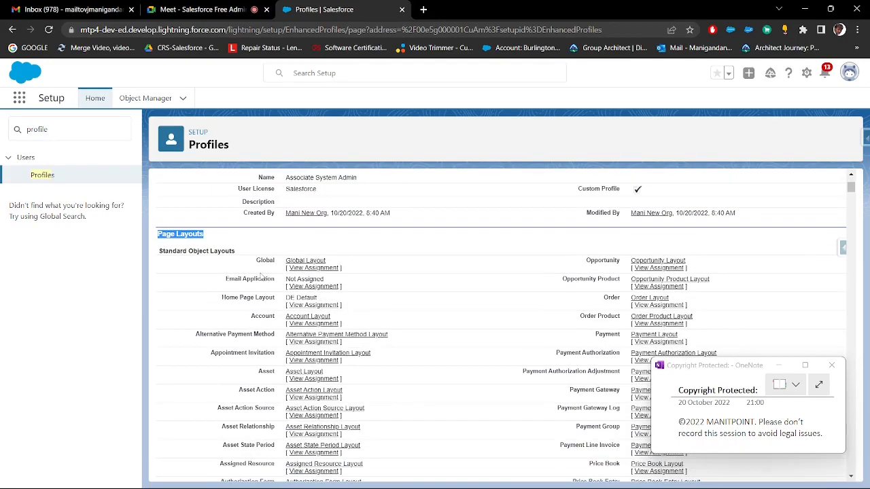
{"action": "left_click_drag", "start_coordinate": [238, 252], "coordinate": [154, 251]}
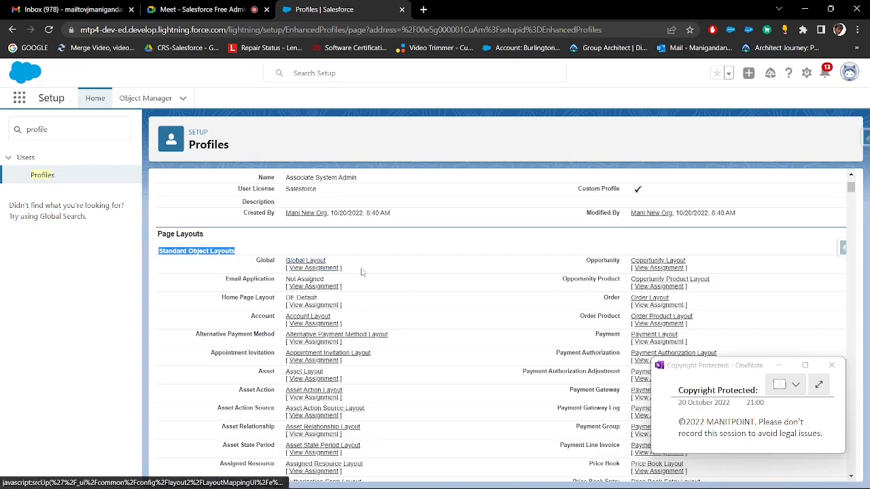
{"action": "scroll", "coordinate": [392, 270], "scroll_direction": "down", "scroll_amount": 2}
{"action": "scroll", "coordinate": [391, 270], "scroll_direction": "down", "scroll_amount": 20}
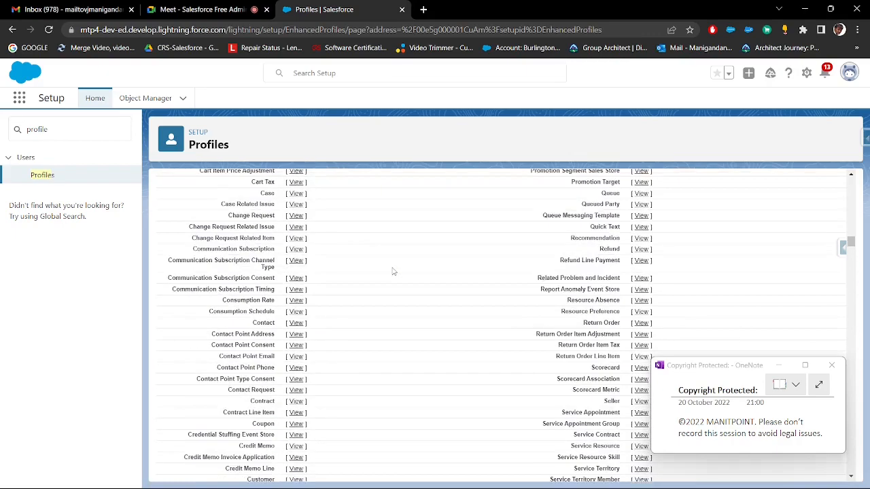
Examine the Custom Object Layouts for Candidate, Trainer and test on the profile
{"action": "scroll", "coordinate": [392, 271], "scroll_direction": "up", "scroll_amount": 3}
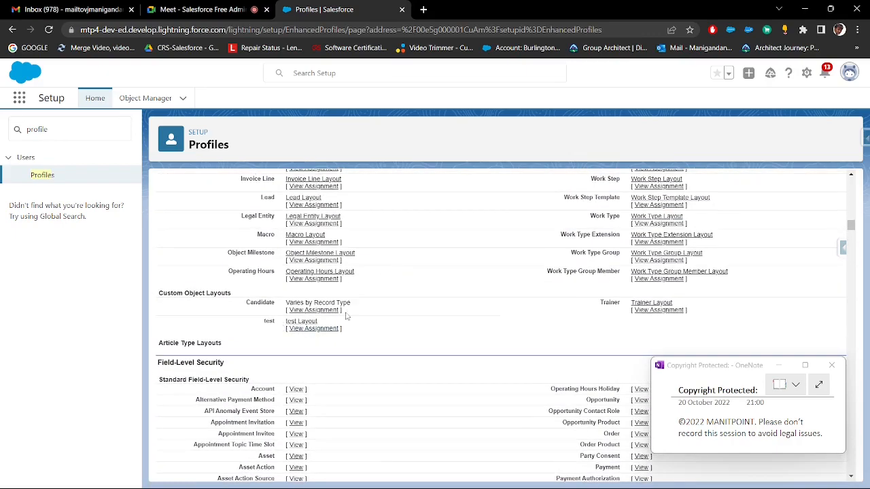
{"action": "left_click_drag", "start_coordinate": [356, 312], "coordinate": [263, 302]}
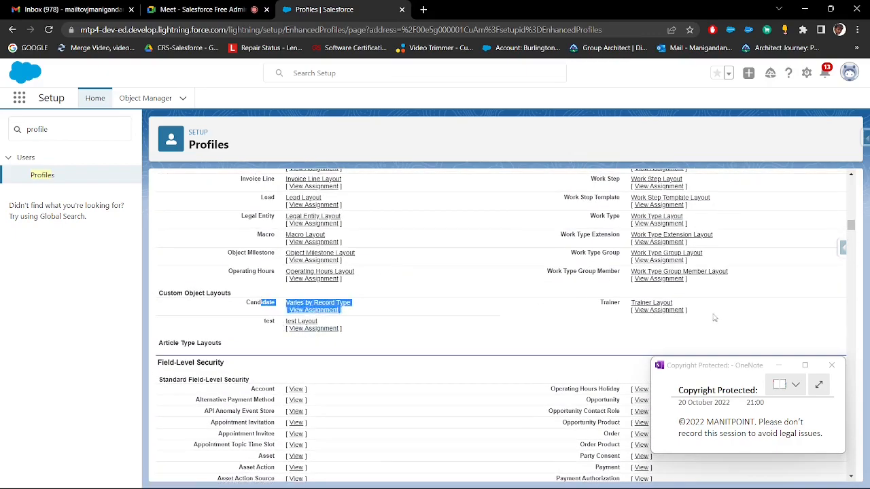
{"action": "scroll", "coordinate": [706, 318], "scroll_direction": "up", "scroll_amount": 1}
{"action": "left_click_drag", "start_coordinate": [714, 318], "coordinate": [253, 360]}
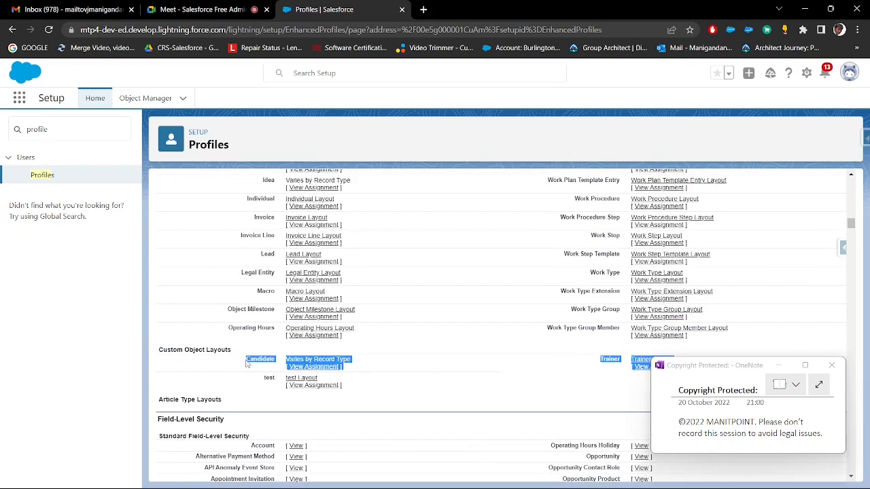
{"action": "scroll", "coordinate": [408, 299], "scroll_direction": "down", "scroll_amount": 3}
{"action": "scroll", "coordinate": [388, 282], "scroll_direction": "up", "scroll_amount": 1}
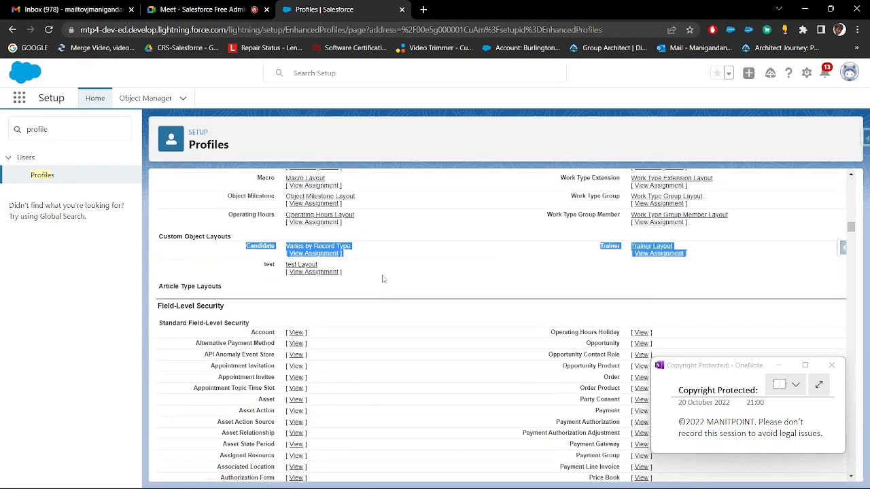
{"action": "left_click", "coordinate": [382, 279]}
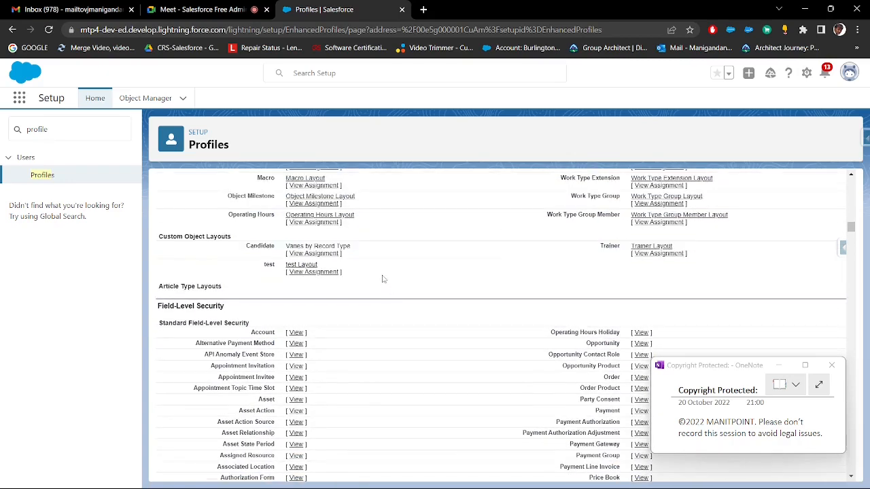
Open the Candidate object's page layout assignments and move the OneNote window off the table
{"action": "left_click", "coordinate": [329, 254]}
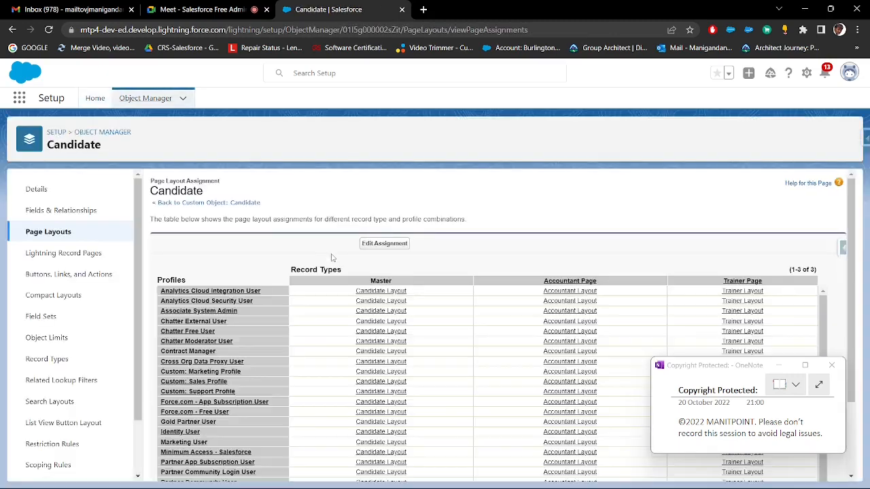
{"action": "scroll", "coordinate": [497, 257], "scroll_direction": "down", "scroll_amount": 2}
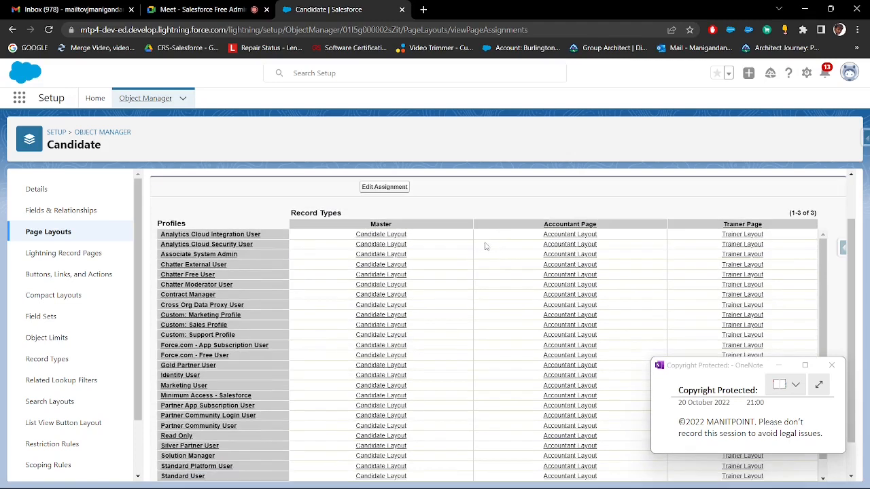
{"action": "scroll", "coordinate": [277, 280], "scroll_direction": "down", "scroll_amount": 4}
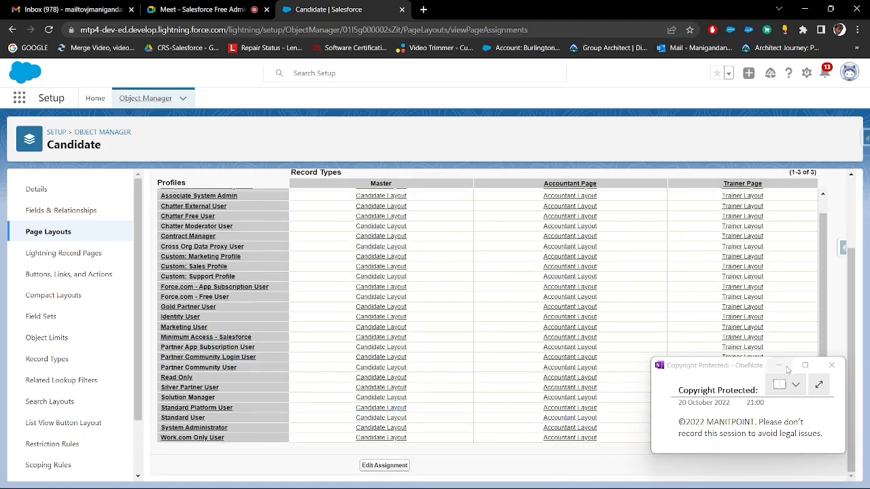
{"action": "left_click", "coordinate": [742, 365]}
{"action": "left_click_drag", "start_coordinate": [741, 366], "coordinate": [750, 75]}
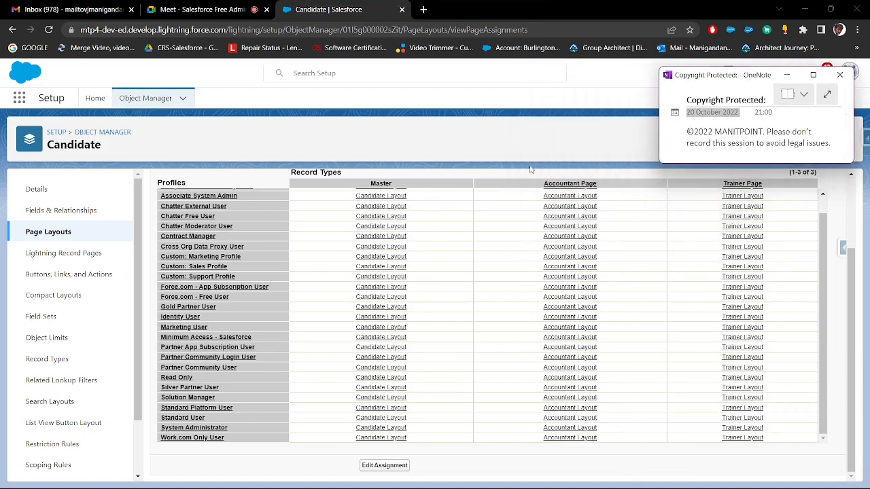
Review the Master, Accountant Page and Trainer Page layout assignments for the System Administrator profile
{"action": "scroll", "coordinate": [421, 199], "scroll_direction": "up", "scroll_amount": 1}
{"action": "left_click_drag", "start_coordinate": [415, 187], "coordinate": [369, 189]}
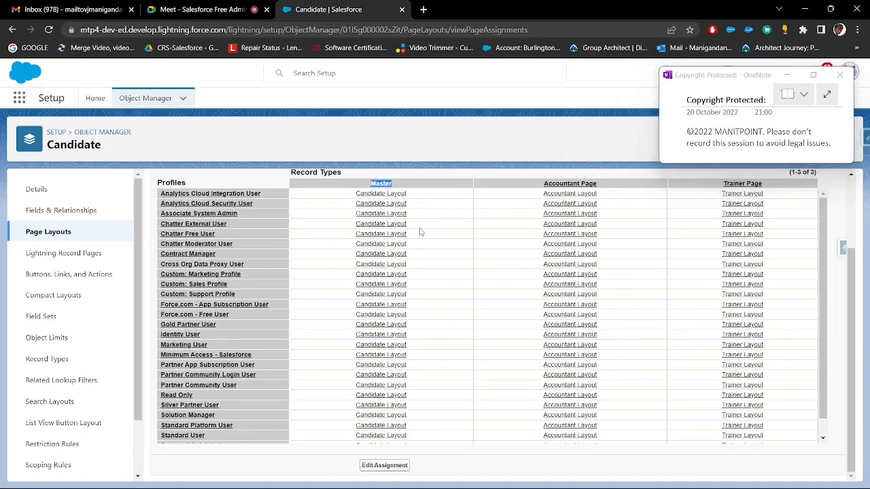
{"action": "scroll", "coordinate": [420, 232], "scroll_direction": "down", "scroll_amount": 1}
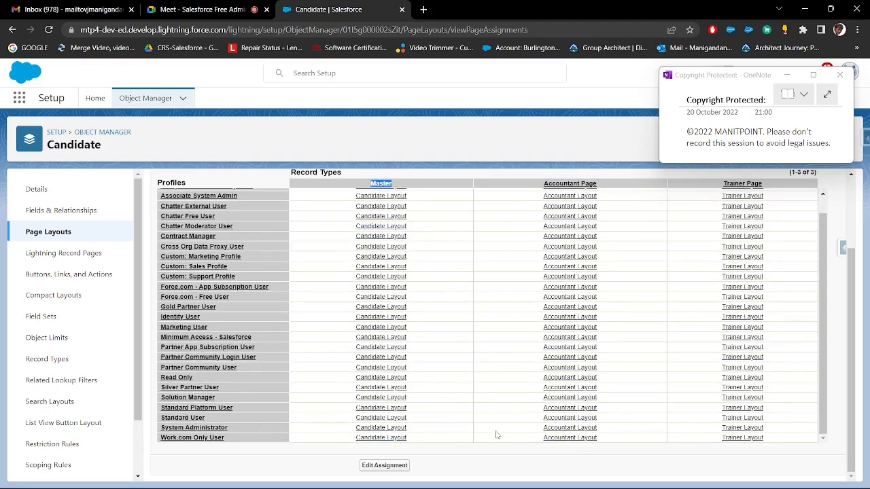
{"action": "left_click_drag", "start_coordinate": [514, 432], "coordinate": [603, 430]}
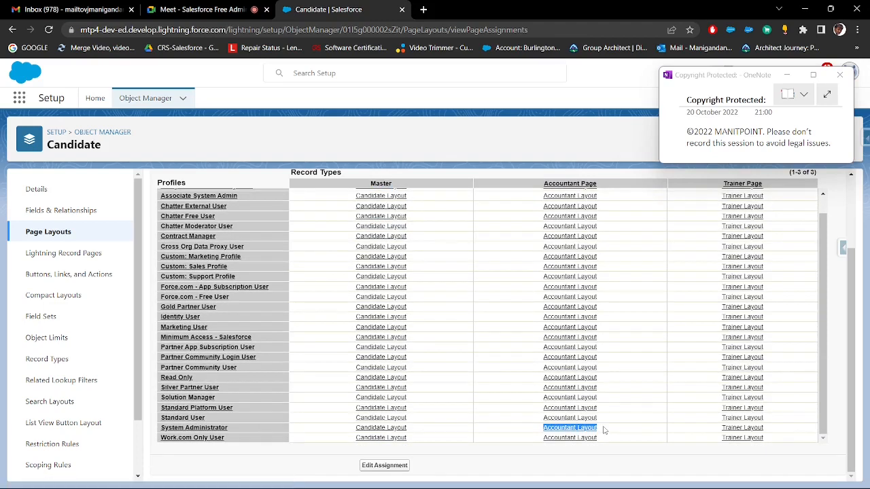
{"action": "left_click_drag", "start_coordinate": [709, 433], "coordinate": [812, 433]}
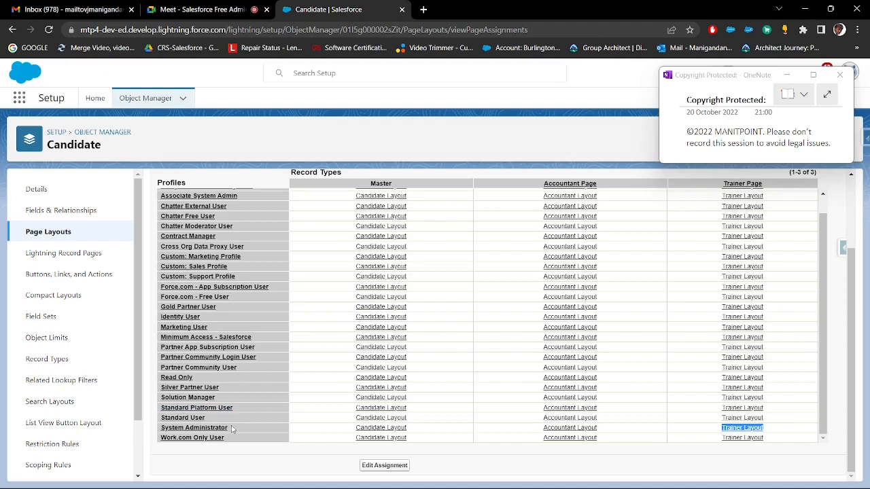
{"action": "left_click_drag", "start_coordinate": [231, 429], "coordinate": [161, 428]}
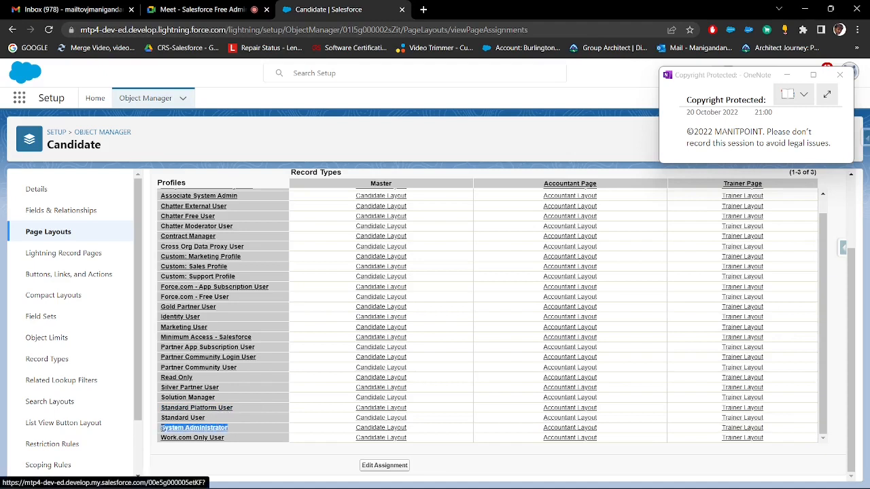
Try assigning Candidate Layout to the first four profiles under the Accountant Page record type, then cancel the edit
{"action": "left_click", "coordinate": [384, 466]}
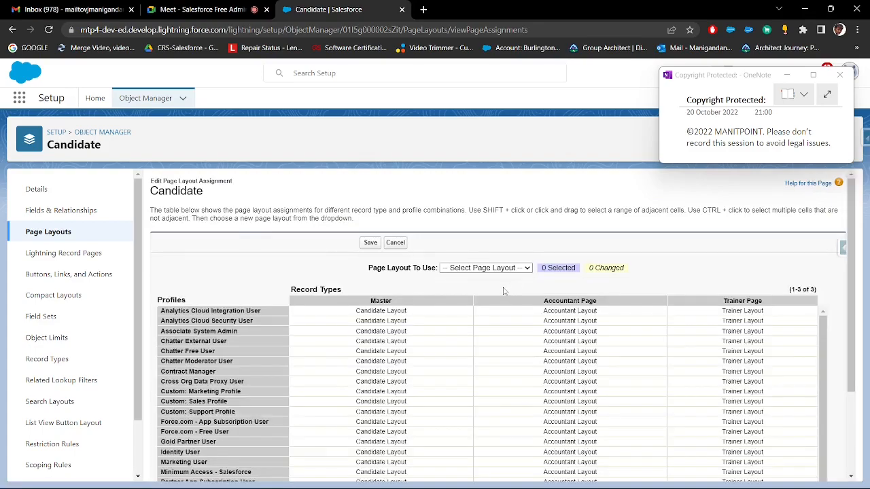
{"action": "scroll", "coordinate": [505, 292], "scroll_direction": "down", "scroll_amount": 2}
{"action": "scroll", "coordinate": [543, 290], "scroll_direction": "up", "scroll_amount": 2}
{"action": "scroll", "coordinate": [628, 310], "scroll_direction": "down", "scroll_amount": 1}
{"action": "scroll", "coordinate": [628, 307], "scroll_direction": "up", "scroll_amount": 2}
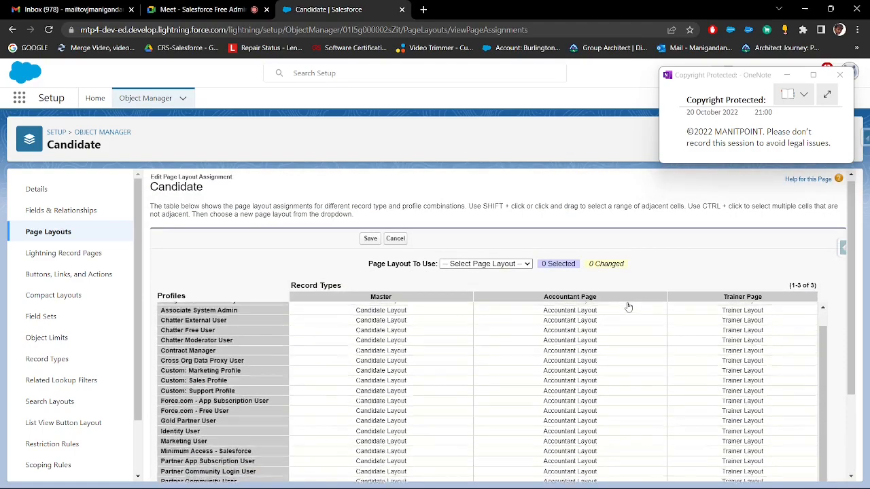
{"action": "scroll", "coordinate": [628, 259], "scroll_direction": "down", "scroll_amount": 1}
{"action": "left_click_drag", "start_coordinate": [627, 251], "coordinate": [629, 283]}
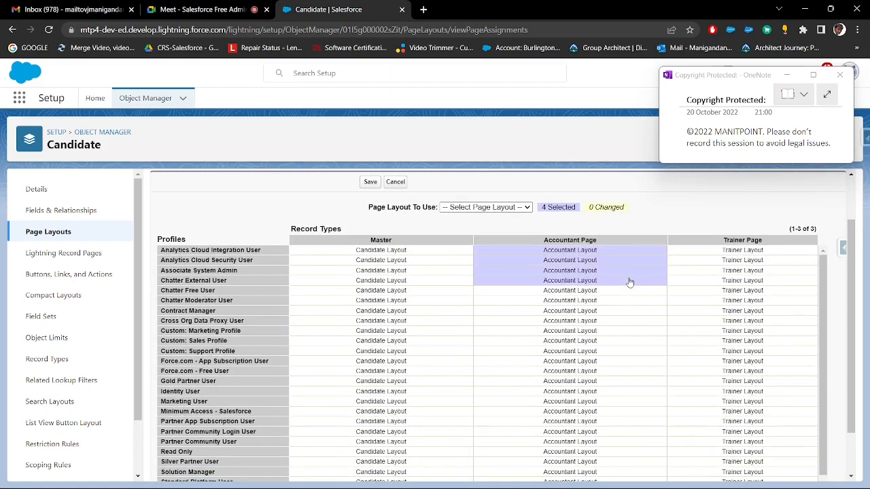
{"action": "left_click", "coordinate": [517, 208]}
{"action": "left_click", "coordinate": [503, 237]}
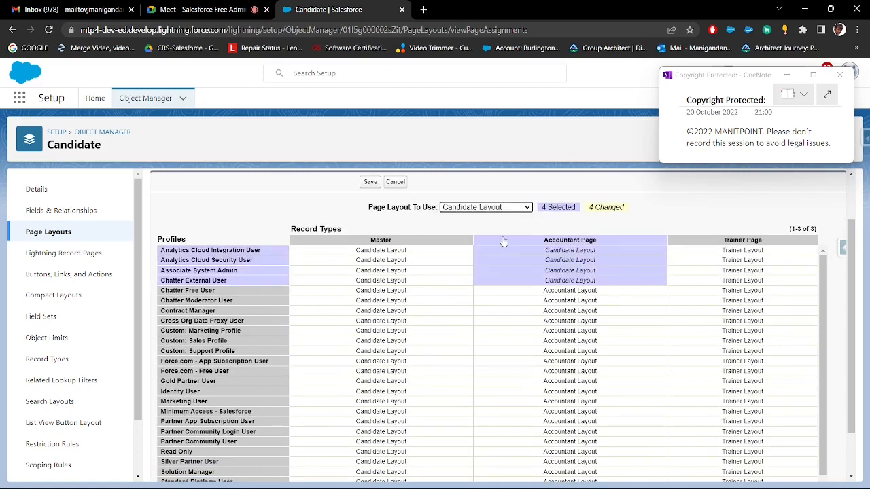
{"action": "left_click", "coordinate": [399, 182]}
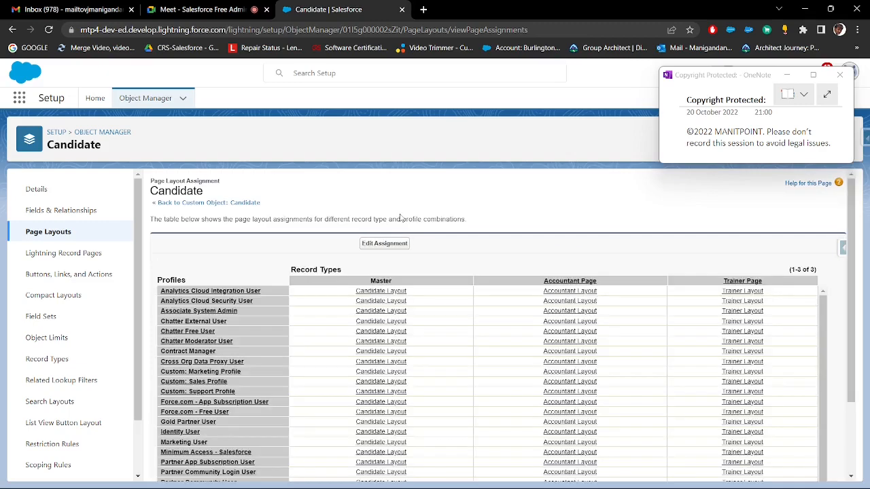
Return to the Associate System Admin profile and review its Page Layouts section
{"action": "left_click", "coordinate": [12, 30]}
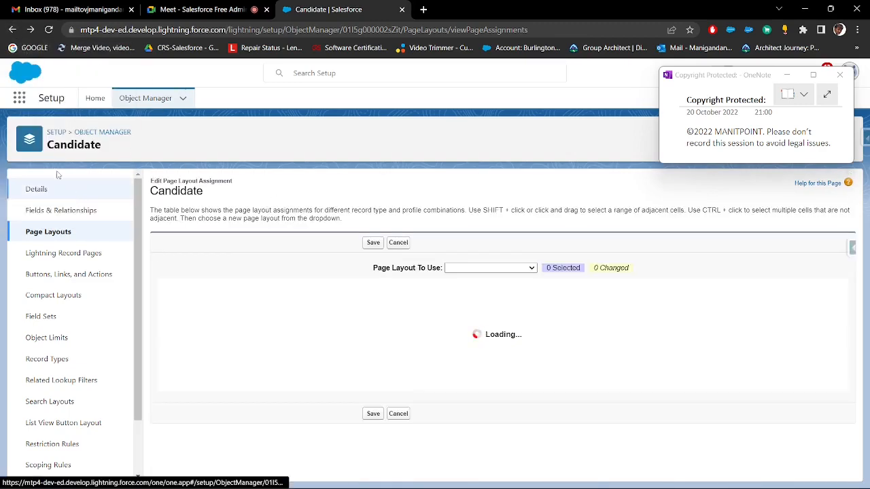
{"action": "left_click", "coordinate": [12, 30]}
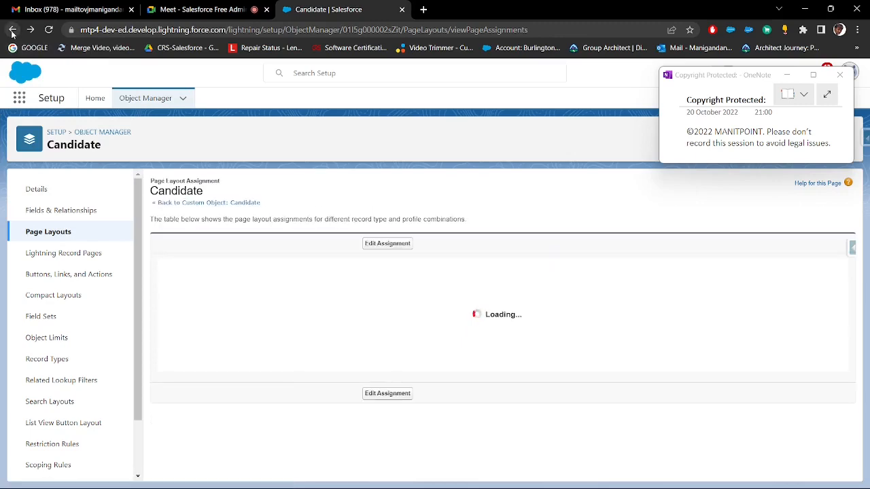
{"action": "left_click", "coordinate": [12, 30]}
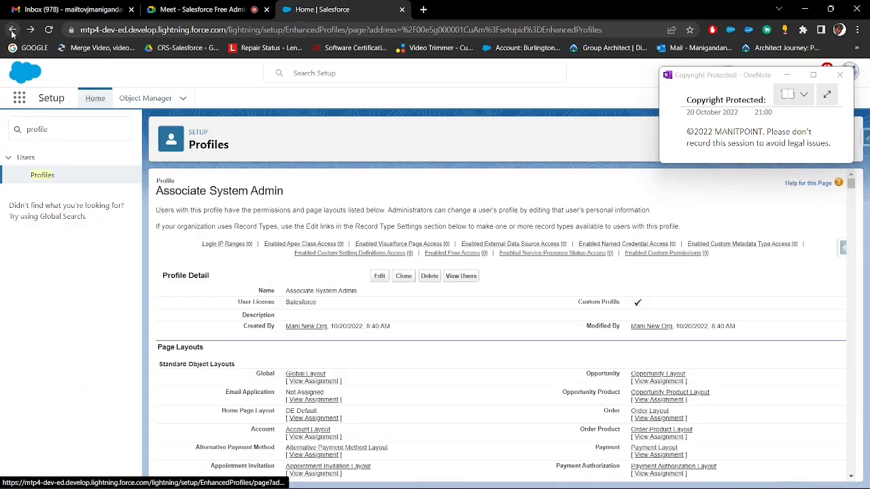
{"action": "scroll", "coordinate": [250, 224], "scroll_direction": "down", "scroll_amount": 3}
{"action": "left_click_drag", "start_coordinate": [215, 178], "coordinate": [162, 175]}
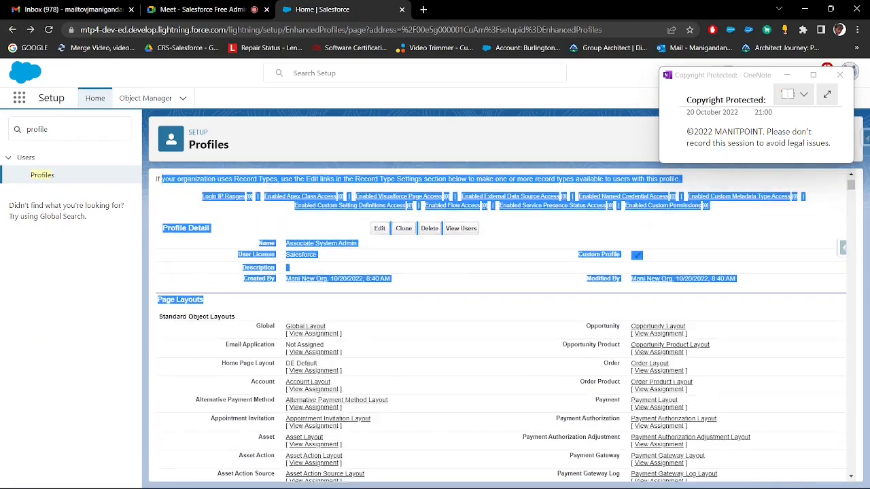
{"action": "scroll", "coordinate": [211, 288], "scroll_direction": "down", "scroll_amount": 2}
{"action": "left_click", "coordinate": [205, 186]}
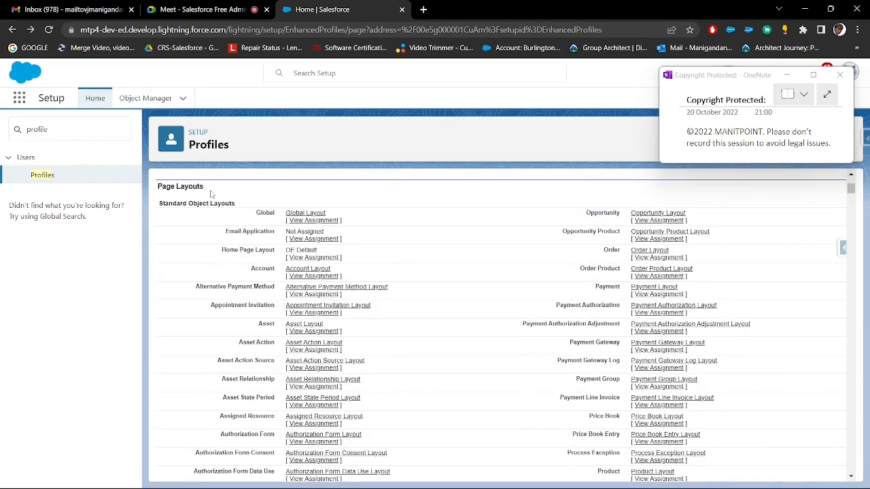
{"action": "left_click_drag", "start_coordinate": [210, 194], "coordinate": [159, 186]}
Copy the Field-Level Security heading from the profile into the Paint notes below Page Layouts, and return to Salesforce
{"action": "scroll", "coordinate": [290, 275], "scroll_direction": "down", "scroll_amount": 8}
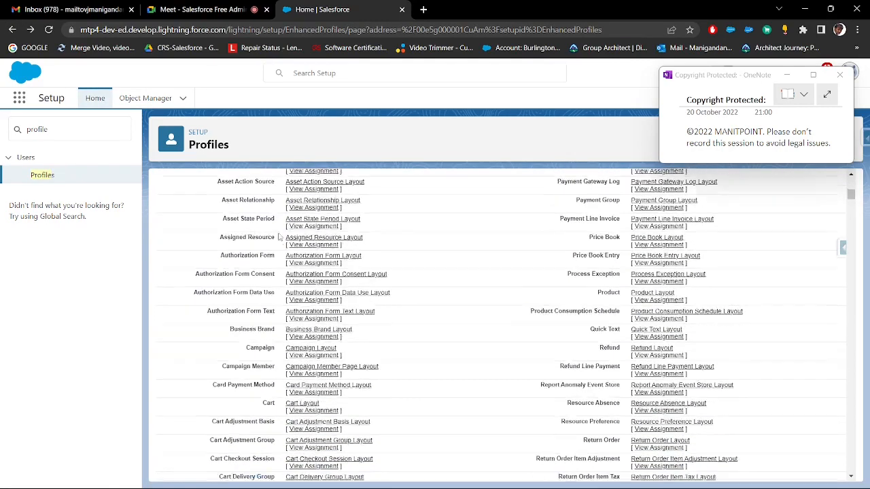
{"action": "scroll", "coordinate": [290, 275], "scroll_direction": "down", "scroll_amount": 10}
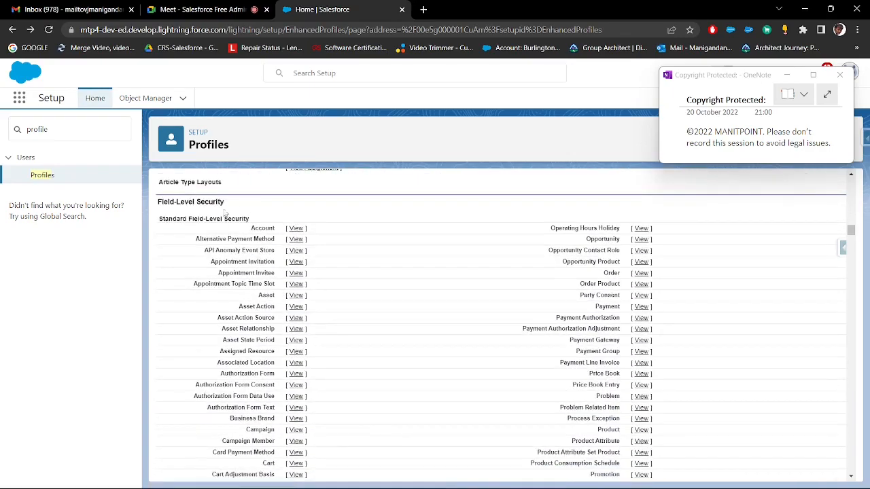
{"action": "left_click_drag", "start_coordinate": [225, 204], "coordinate": [161, 203]}
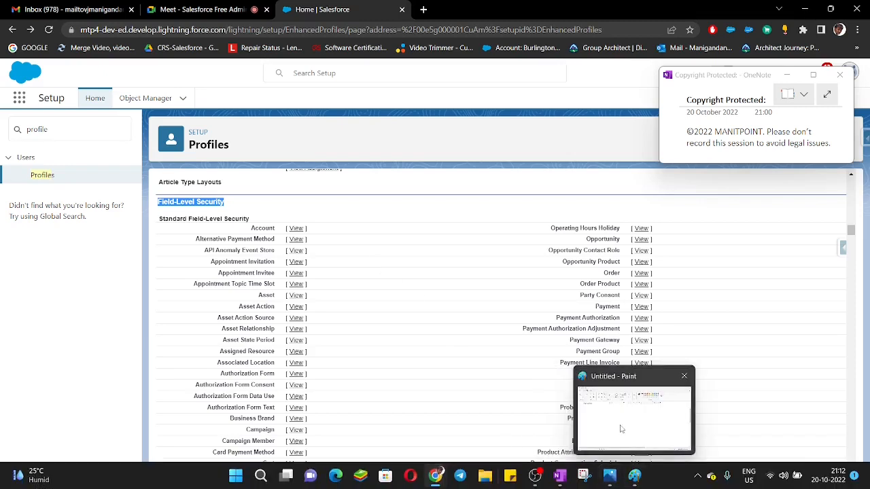
{"action": "left_click", "coordinate": [635, 476]}
{"action": "left_click_drag", "start_coordinate": [47, 141], "coordinate": [295, 155]}
{"action": "type", "text": "Field-Level Security"}
{"action": "left_click_drag", "start_coordinate": [195, 139], "coordinate": [193, 136]}
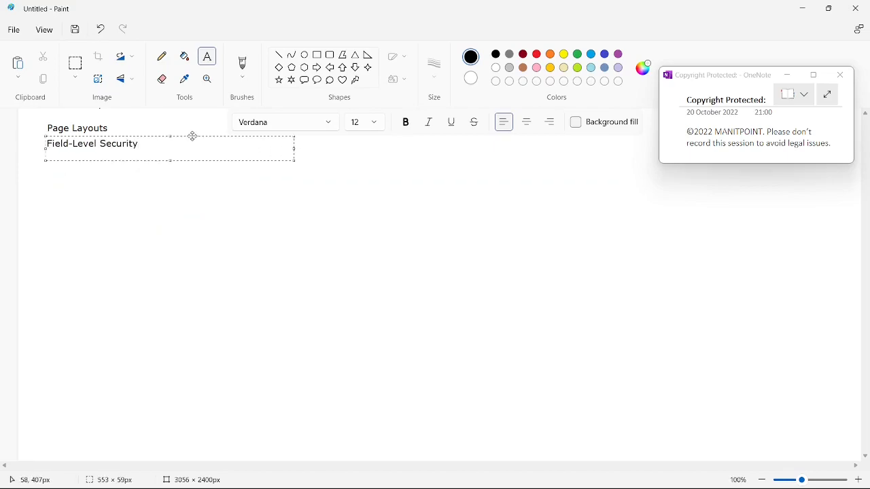
{"action": "left_click", "coordinate": [801, 12]}
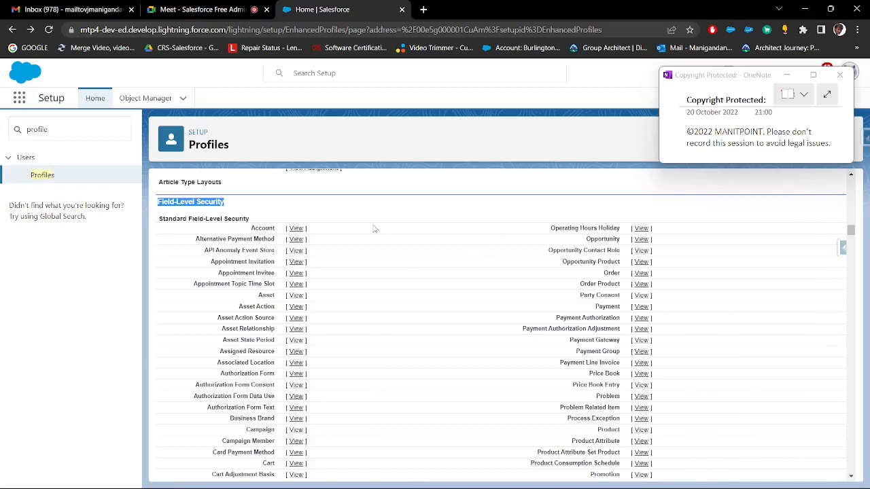
Open the Candidate object's field-level security from the profile's Custom Field-Level Security section
{"action": "scroll", "coordinate": [413, 293], "scroll_direction": "down", "scroll_amount": 15}
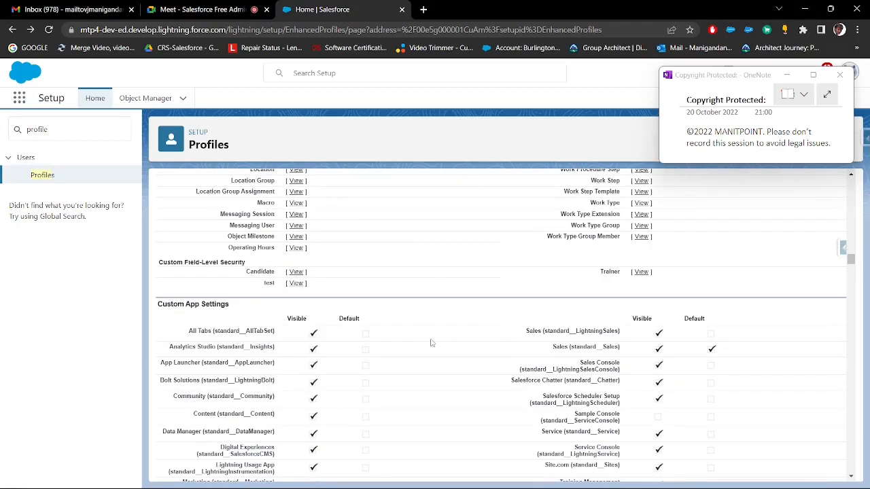
{"action": "left_click_drag", "start_coordinate": [238, 273], "coordinate": [485, 281]}
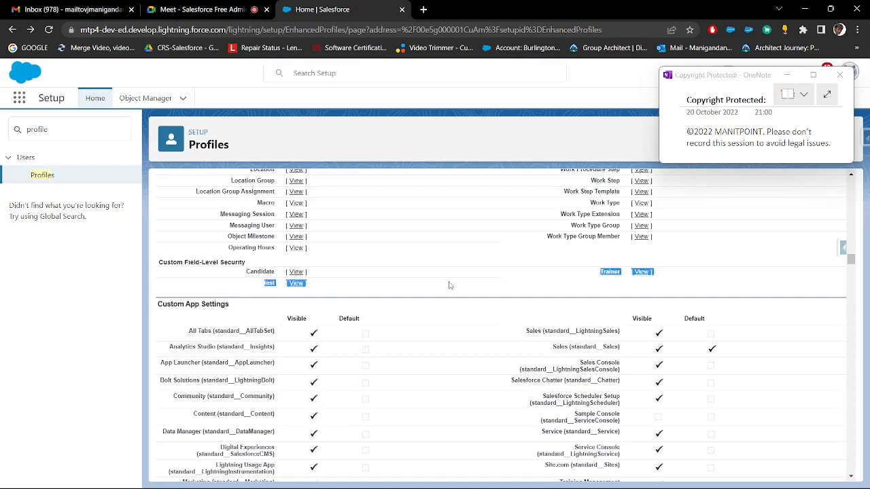
{"action": "scroll", "coordinate": [378, 258], "scroll_direction": "up", "scroll_amount": 3}
{"action": "scroll", "coordinate": [379, 264], "scroll_direction": "down", "scroll_amount": 4}
{"action": "left_click", "coordinate": [341, 229]}
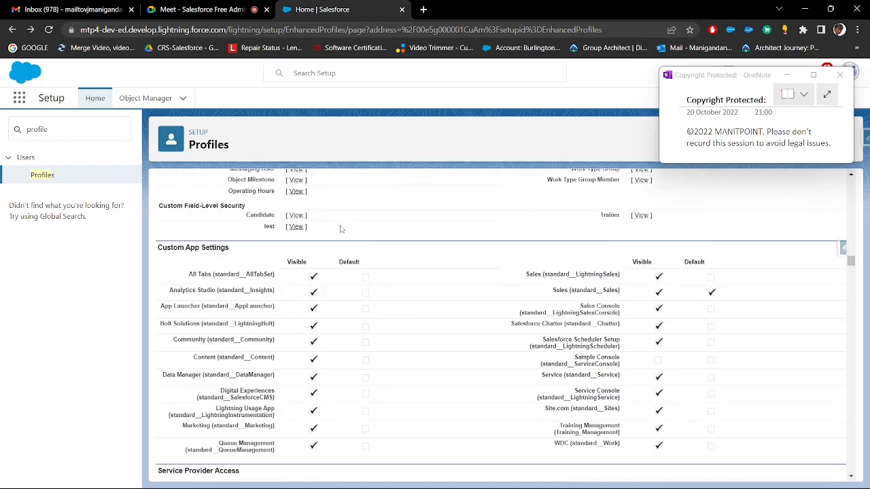
{"action": "left_click", "coordinate": [302, 217]}
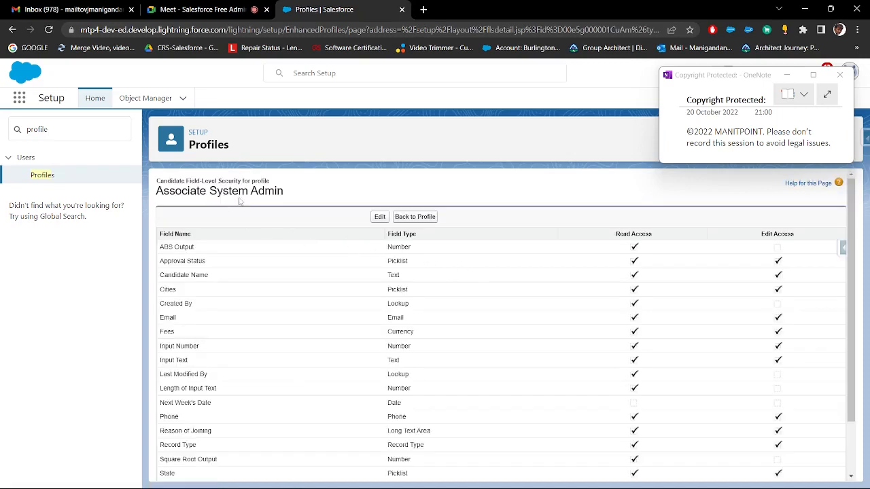
Examine the Read Access and Edit Access columns for the Candidate fields, particularly the Fees row
{"action": "left_click_drag", "start_coordinate": [283, 192], "coordinate": [163, 191]}
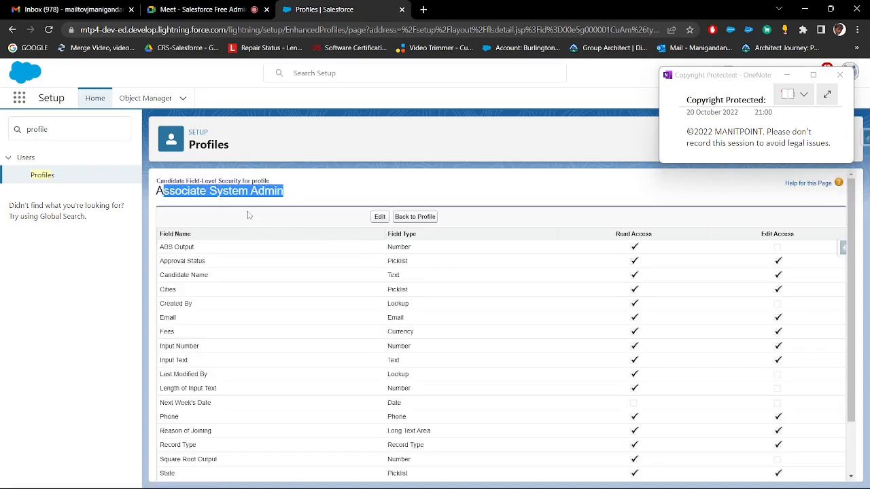
{"action": "left_click", "coordinate": [464, 190]}
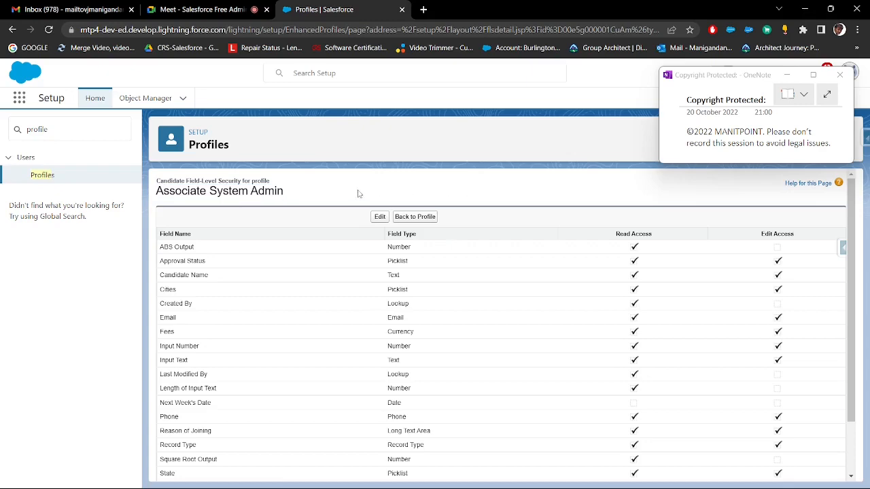
{"action": "scroll", "coordinate": [350, 195], "scroll_direction": "down", "scroll_amount": 2}
{"action": "scroll", "coordinate": [590, 246], "scroll_direction": "up", "scroll_amount": 2}
{"action": "left_click_drag", "start_coordinate": [161, 247], "coordinate": [684, 441]}
{"action": "left_click", "coordinate": [684, 440]}
{"action": "scroll", "coordinate": [666, 257], "scroll_direction": "up", "scroll_amount": 3}
{"action": "left_click_drag", "start_coordinate": [668, 234], "coordinate": [604, 236]}
{"action": "left_click_drag", "start_coordinate": [809, 235], "coordinate": [760, 235]}
{"action": "left_click_drag", "start_coordinate": [178, 334], "coordinate": [160, 332]}
{"action": "left_click_drag", "start_coordinate": [650, 333], "coordinate": [161, 331]}
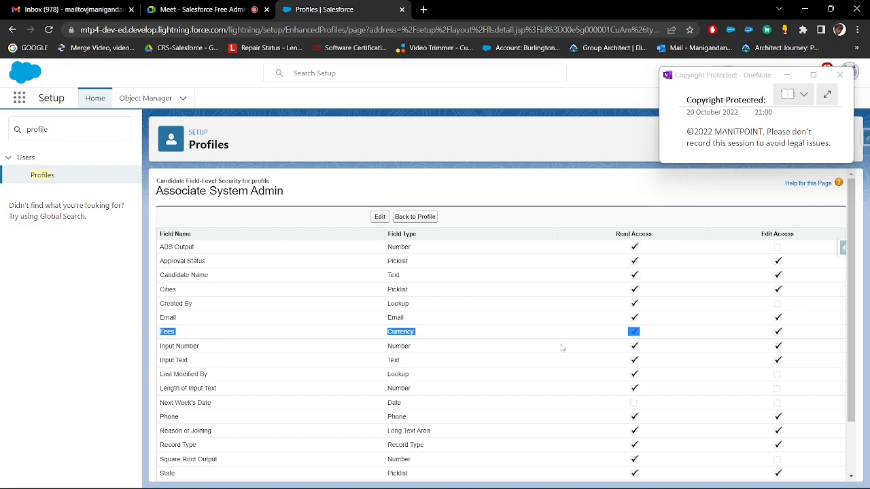
Try removing read and edit access to the Candidate's Fees field, and cancel the edit
{"action": "left_click", "coordinate": [380, 217]}
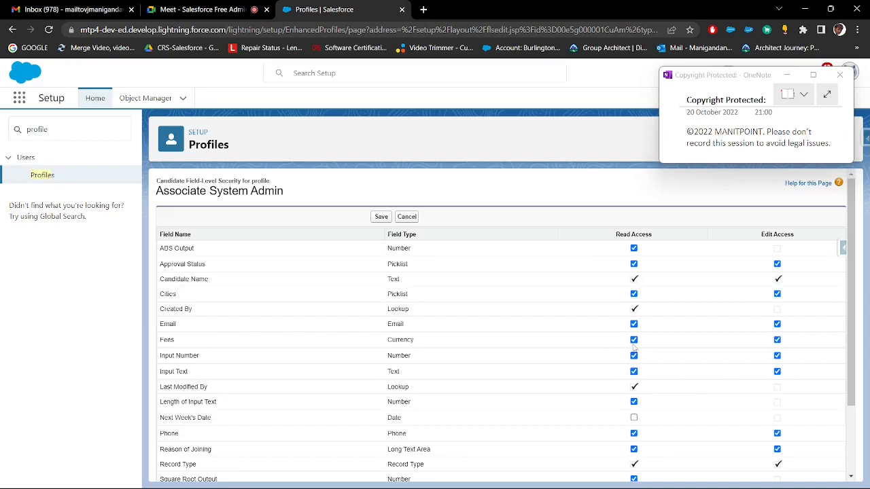
{"action": "left_click", "coordinate": [633, 342]}
{"action": "left_click_drag", "start_coordinate": [475, 343], "coordinate": [158, 341]}
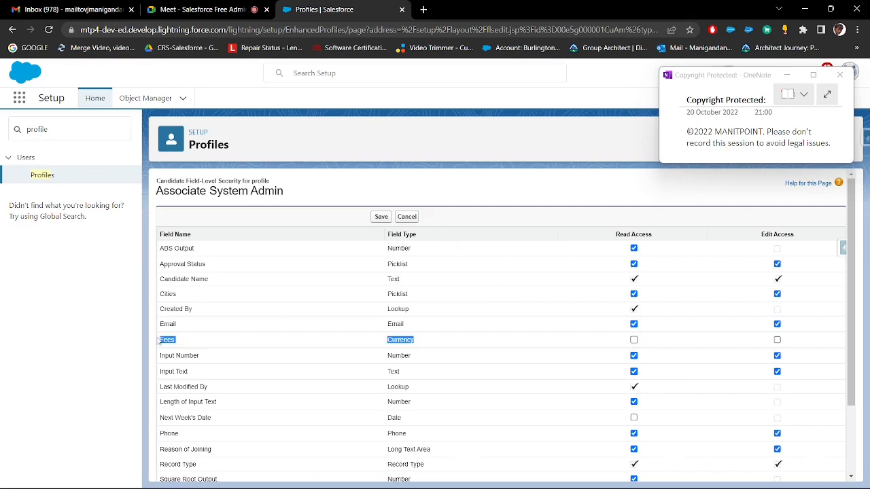
{"action": "left_click", "coordinate": [407, 218]}
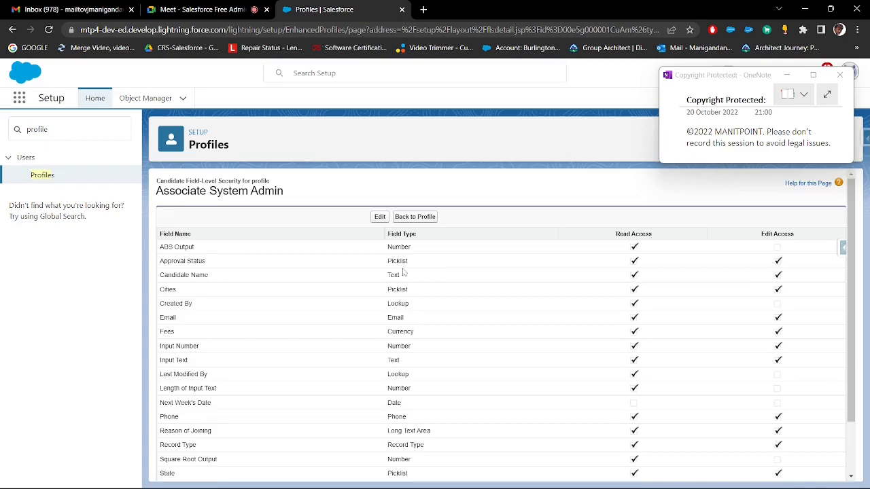
Return to the Associate System Admin profile and review its standard and custom Field-Level Security lists
{"action": "left_click", "coordinate": [416, 219]}
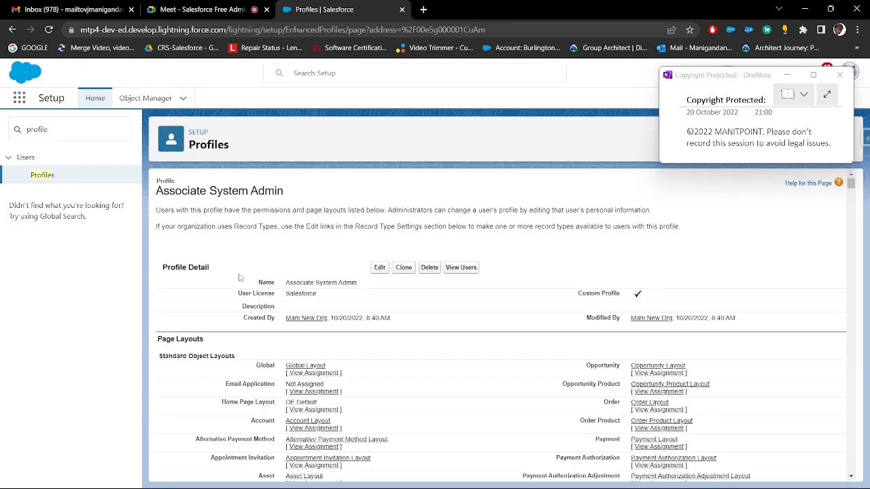
{"action": "scroll", "coordinate": [239, 278], "scroll_direction": "down", "scroll_amount": 10}
{"action": "scroll", "coordinate": [254, 272], "scroll_direction": "down", "scroll_amount": 15}
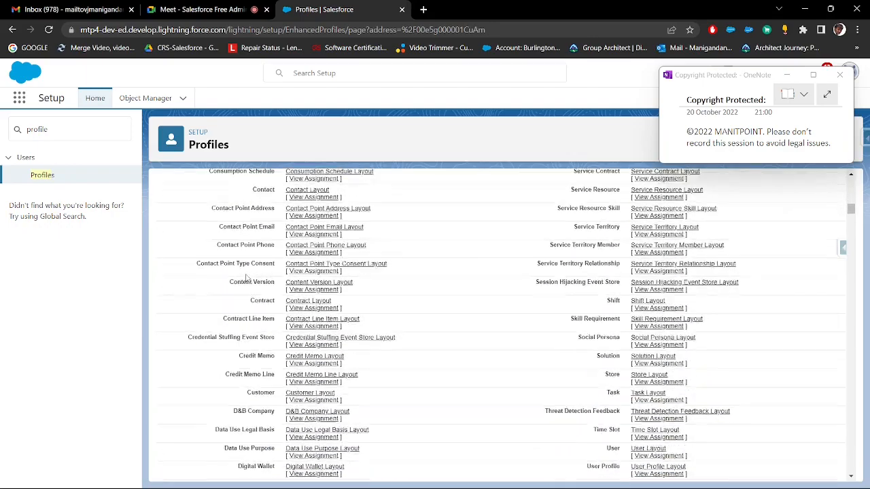
{"action": "scroll", "coordinate": [248, 277], "scroll_direction": "down", "scroll_amount": 5}
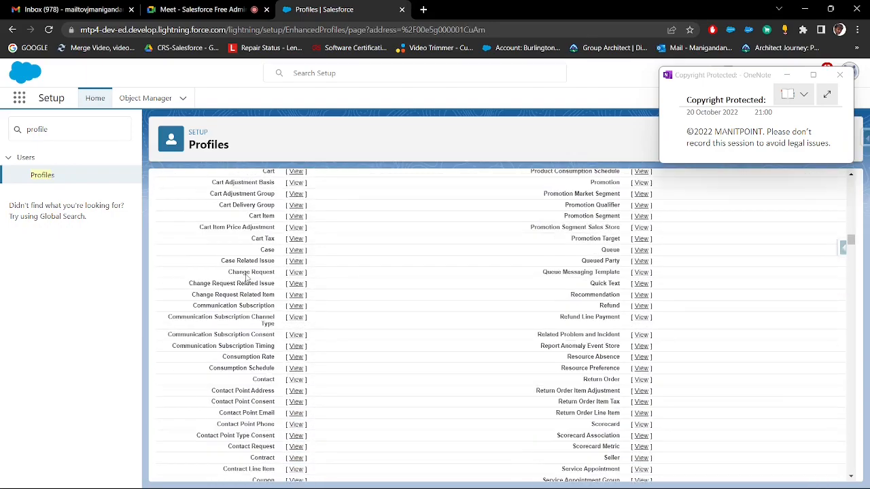
{"action": "scroll", "coordinate": [246, 277], "scroll_direction": "up", "scroll_amount": 6}
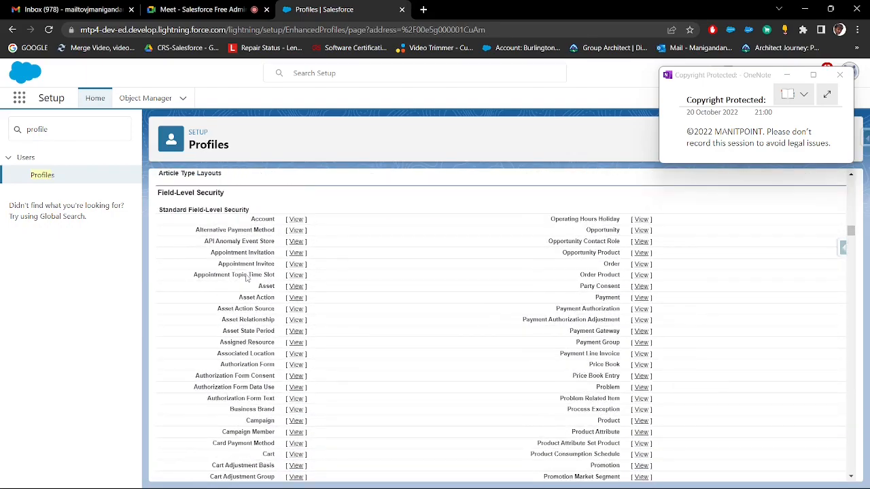
{"action": "left_click_drag", "start_coordinate": [235, 222], "coordinate": [653, 356]}
{"action": "scroll", "coordinate": [604, 279], "scroll_direction": "down", "scroll_amount": 4}
{"action": "scroll", "coordinate": [659, 365], "scroll_direction": "down", "scroll_amount": 7}
{"action": "scroll", "coordinate": [662, 365], "scroll_direction": "down", "scroll_amount": 6}
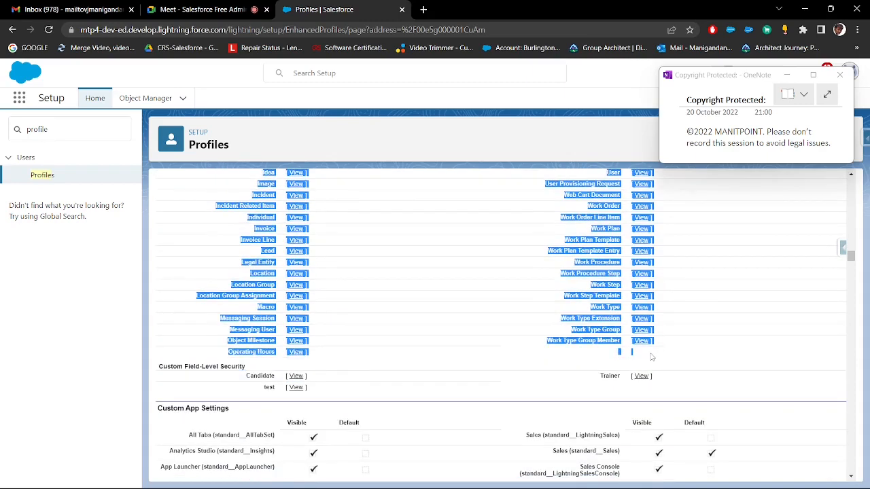
{"action": "left_click", "coordinate": [364, 355]}
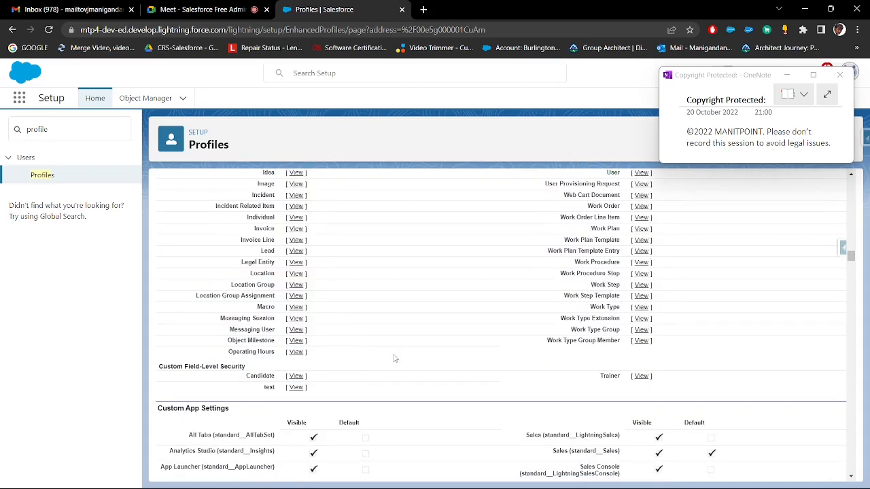
{"action": "scroll", "coordinate": [395, 358], "scroll_direction": "up", "scroll_amount": 5}
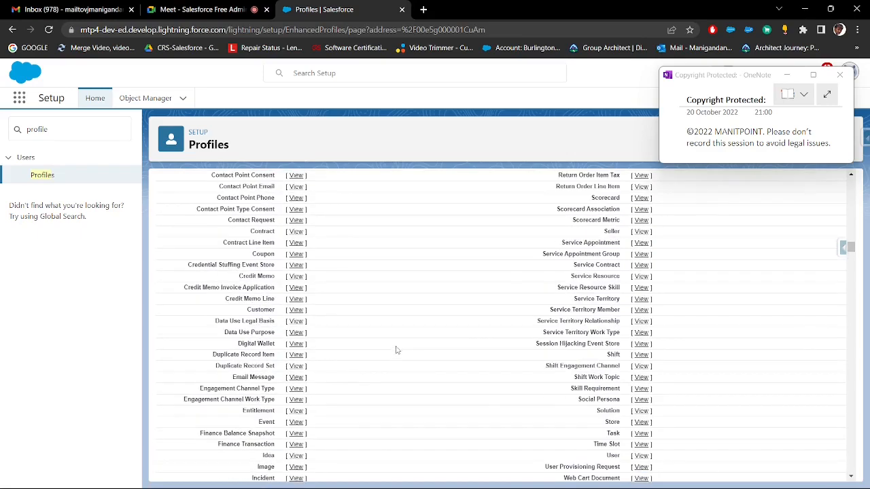
{"action": "scroll", "coordinate": [396, 350], "scroll_direction": "up", "scroll_amount": 12}
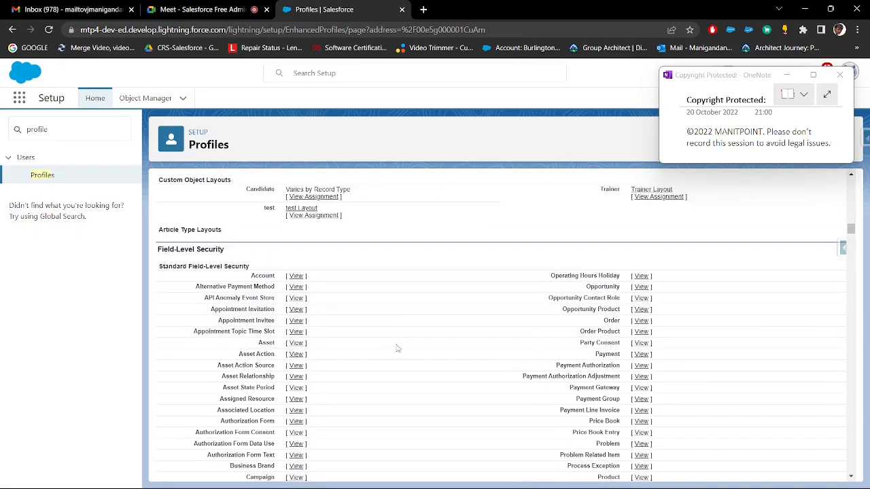
{"action": "scroll", "coordinate": [397, 347], "scroll_direction": "down", "scroll_amount": 7}
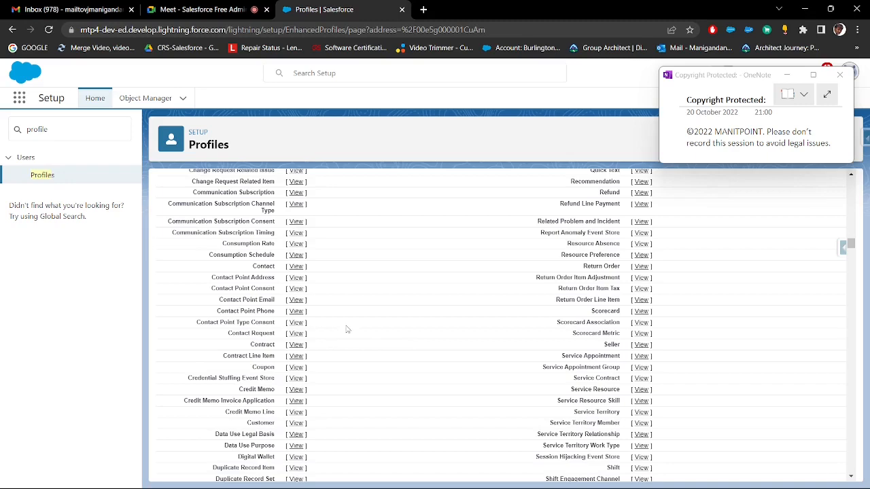
{"action": "scroll", "coordinate": [347, 329], "scroll_direction": "down", "scroll_amount": 10}
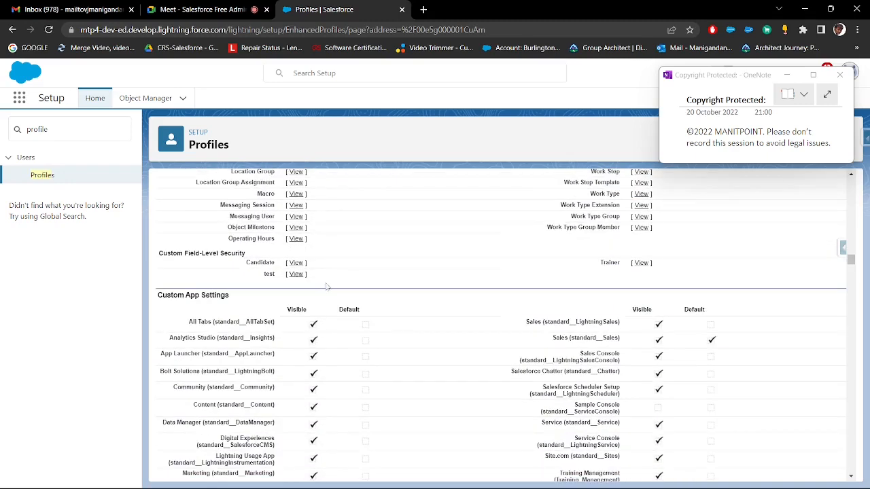
{"action": "left_click_drag", "start_coordinate": [328, 279], "coordinate": [263, 265]}
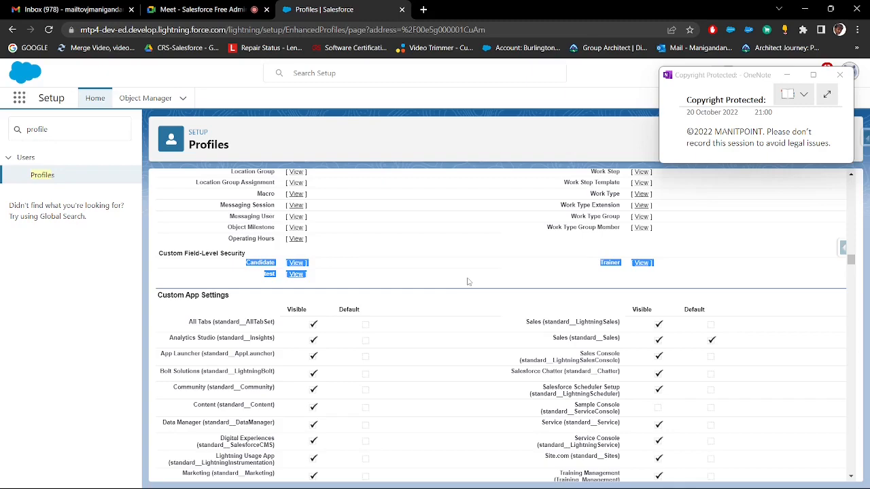
Copy the Custom App Settings heading into the Paint notes on a new line below Field-Level Security, and return to Salesforce
{"action": "scroll", "coordinate": [344, 224], "scroll_direction": "down", "scroll_amount": 2}
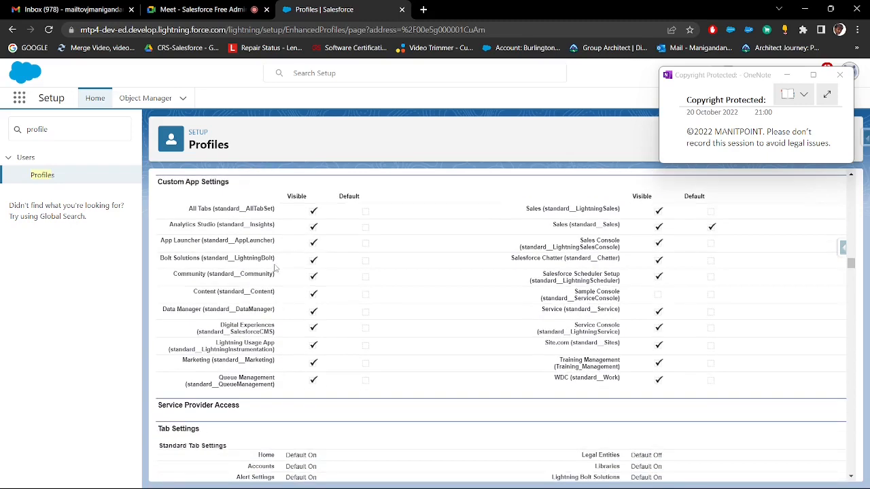
{"action": "left_click_drag", "start_coordinate": [249, 243], "coordinate": [158, 239]}
{"action": "key", "text": "ctrl+c"}
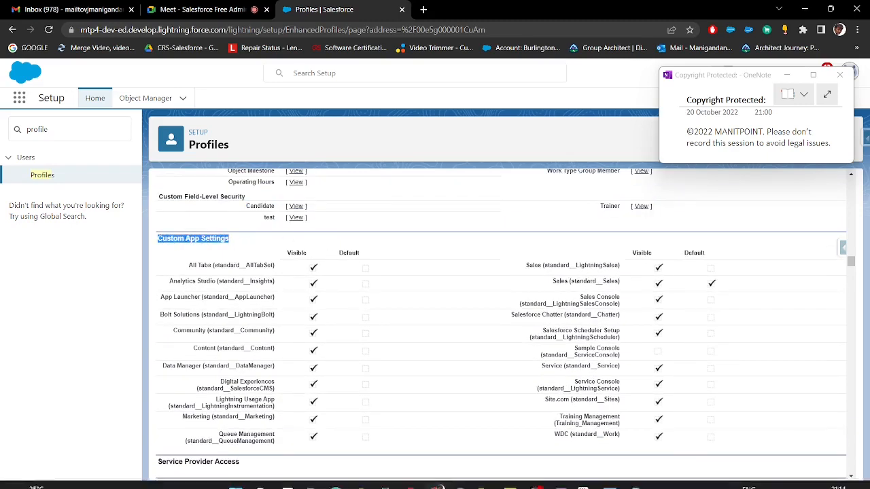
{"action": "left_click", "coordinate": [587, 448]}
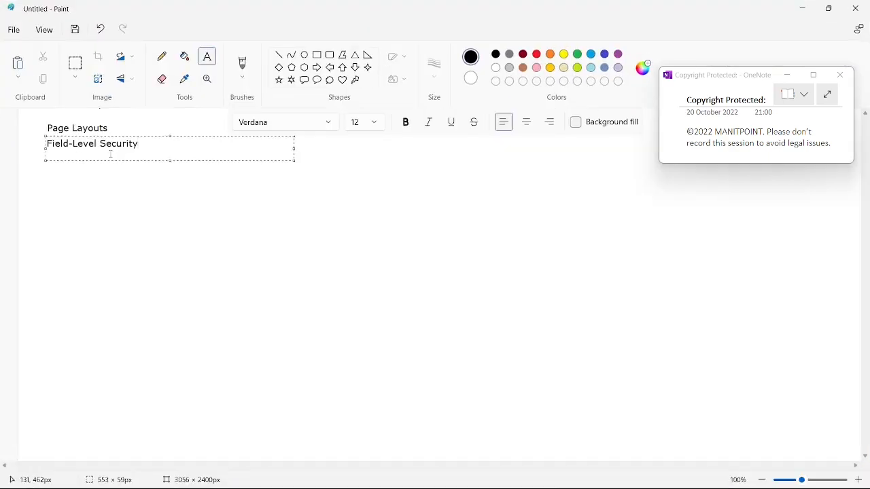
{"action": "key", "text": "Return"}
{"action": "key", "text": "ctrl+v"}
{"action": "key", "text": "alt+Tab"}
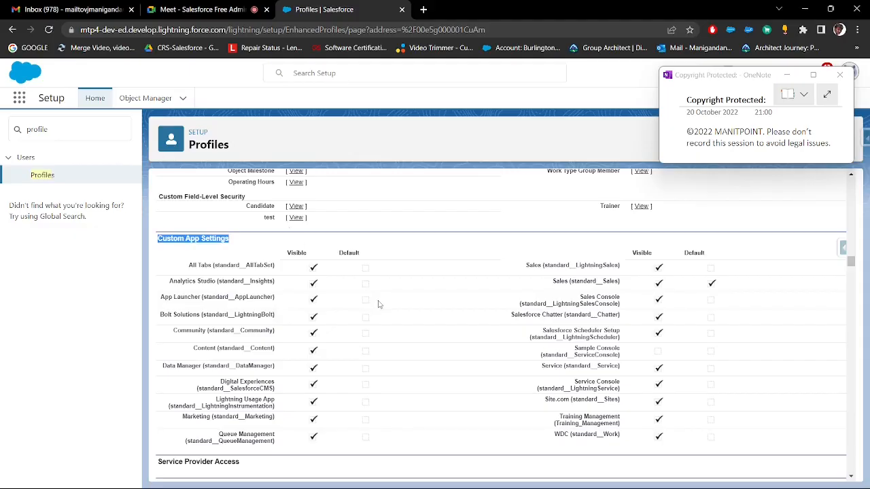
Review the profile's Custom App Settings with their Visible and Default columns, and bring up the Tab Settings section
{"action": "scroll", "coordinate": [382, 285], "scroll_direction": "down", "scroll_amount": 1}
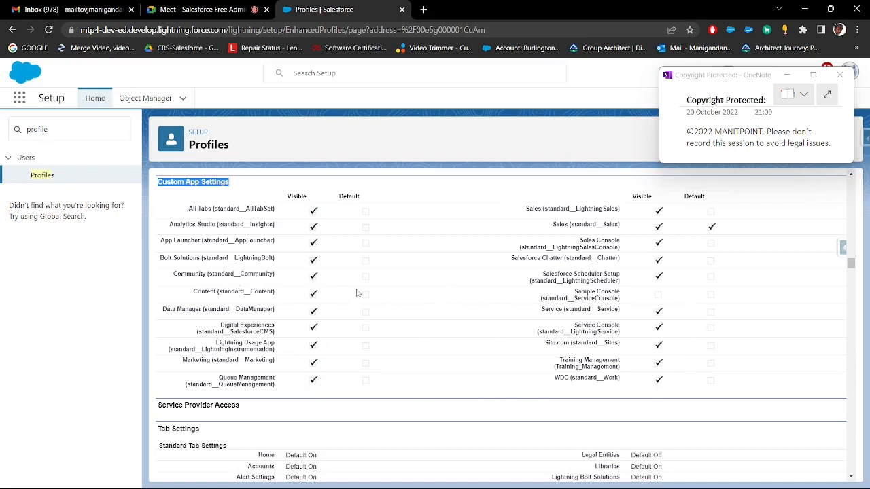
{"action": "scroll", "coordinate": [320, 287], "scroll_direction": "up", "scroll_amount": 1}
{"action": "scroll", "coordinate": [339, 271], "scroll_direction": "up", "scroll_amount": 1}
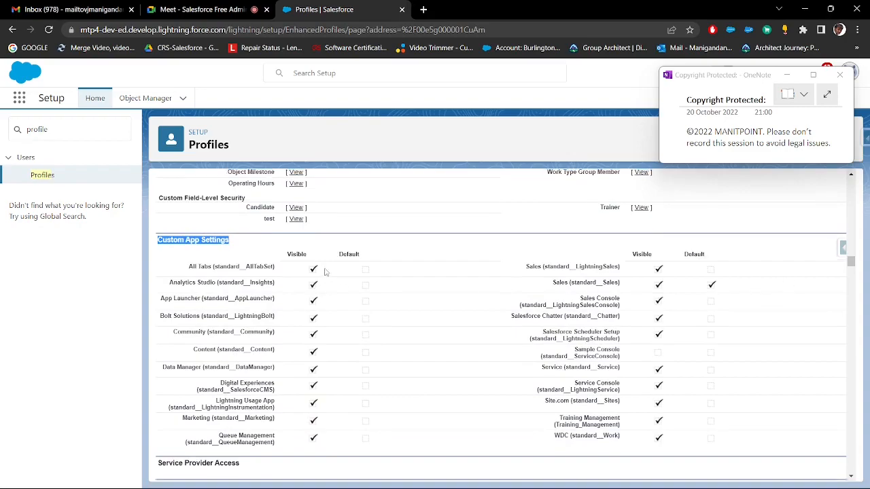
{"action": "scroll", "coordinate": [345, 245], "scroll_direction": "down", "scroll_amount": 10}
{"action": "scroll", "coordinate": [345, 246], "scroll_direction": "up", "scroll_amount": 15}
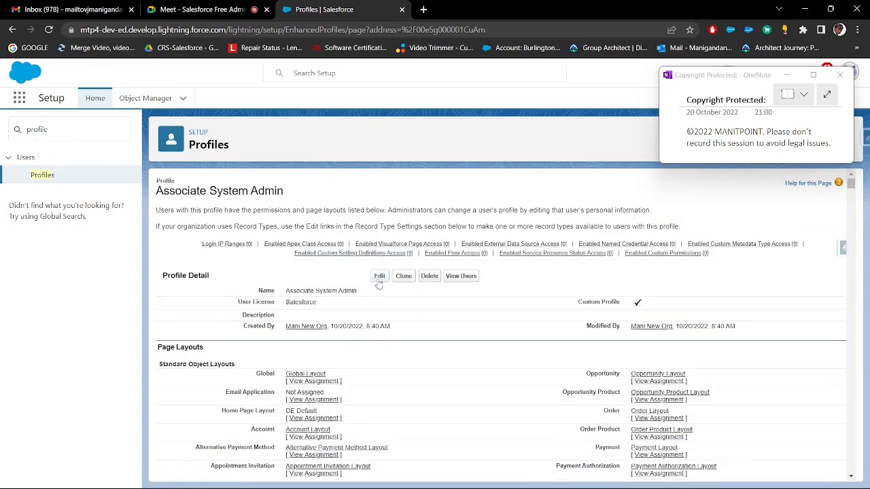
{"action": "left_click_drag", "start_coordinate": [850, 185], "coordinate": [858, 265]}
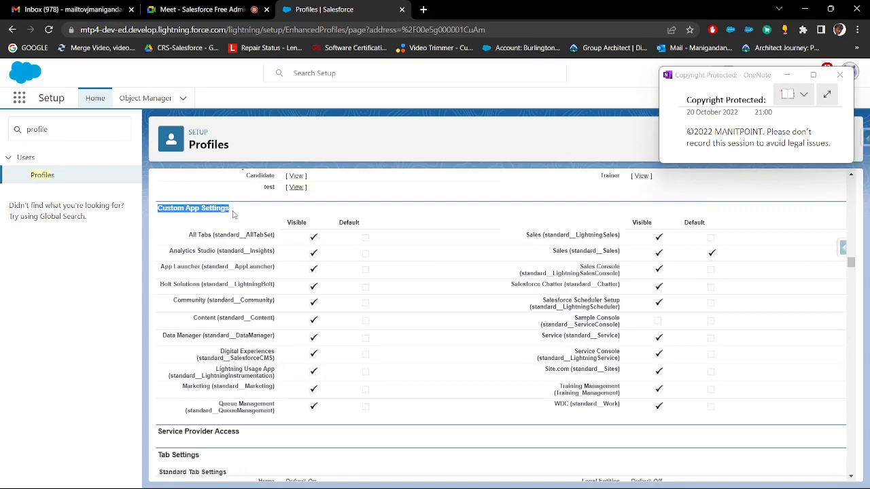
{"action": "scroll", "coordinate": [234, 224], "scroll_direction": "down", "scroll_amount": 4}
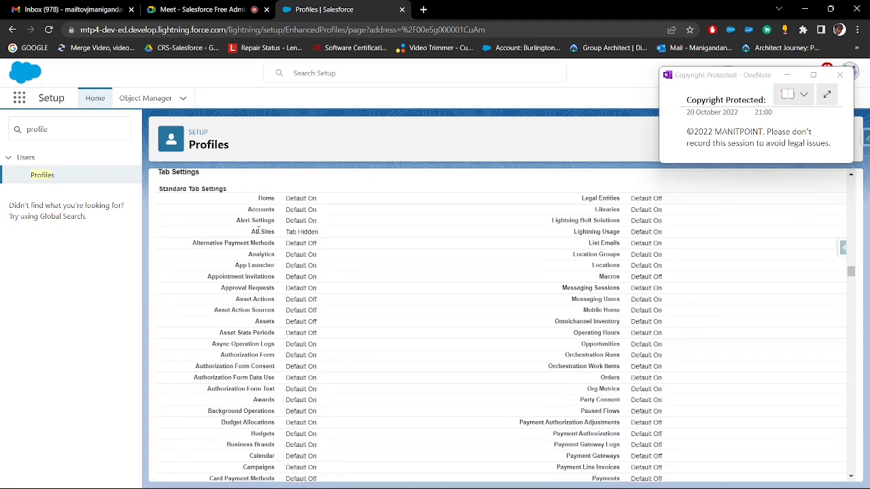
Copy the Tab Settings heading into the Paint notes on a new line below Custom App Settings, and return to Salesforce
{"action": "scroll", "coordinate": [259, 231], "scroll_direction": "up", "scroll_amount": 1}
{"action": "left_click_drag", "start_coordinate": [203, 231], "coordinate": [160, 229]}
{"action": "key", "text": "ctrl+c"}
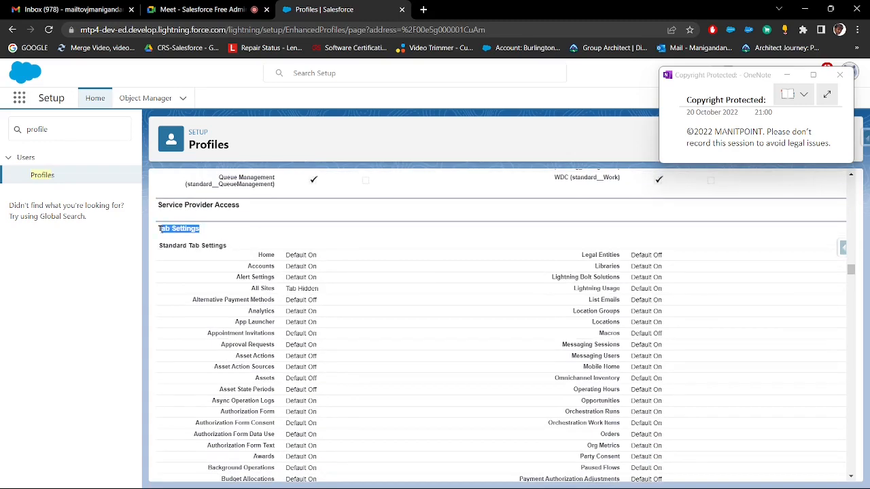
{"action": "key", "text": "alt+Tab"}
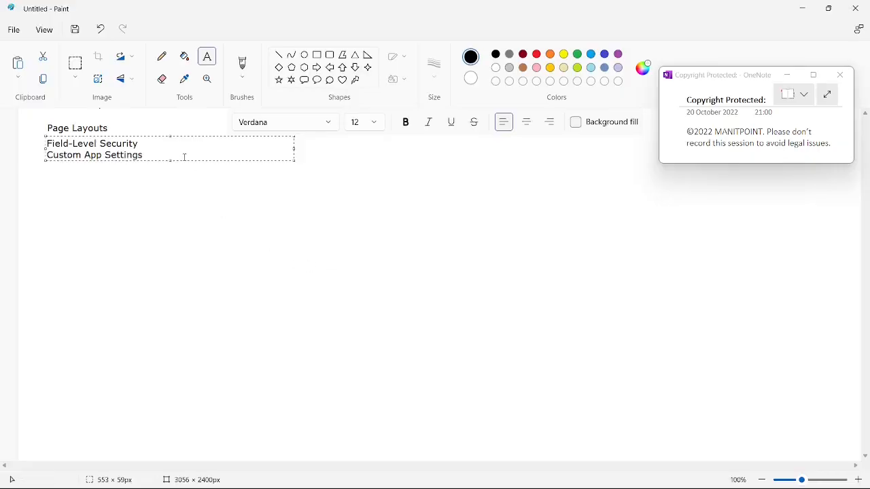
{"action": "key", "text": "Return"}
{"action": "key", "text": "ctrl+v"}
{"action": "key", "text": "alt+Tab"}
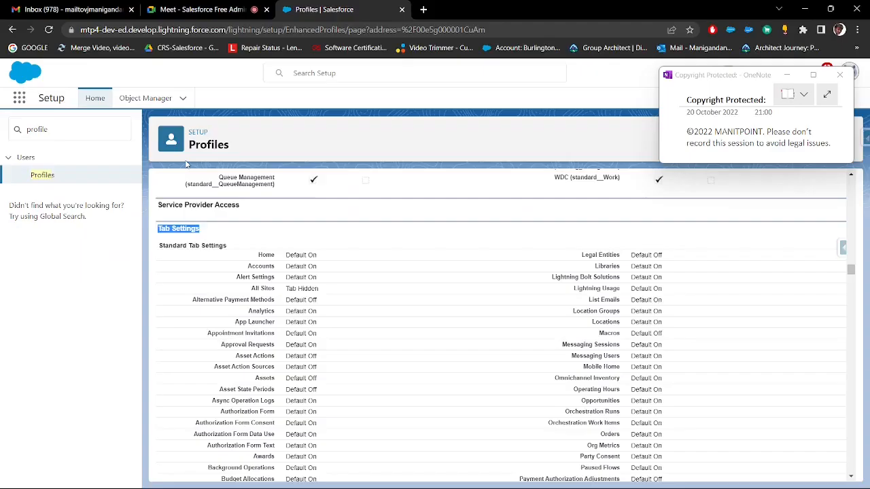
{"action": "left_click", "coordinate": [398, 252]}
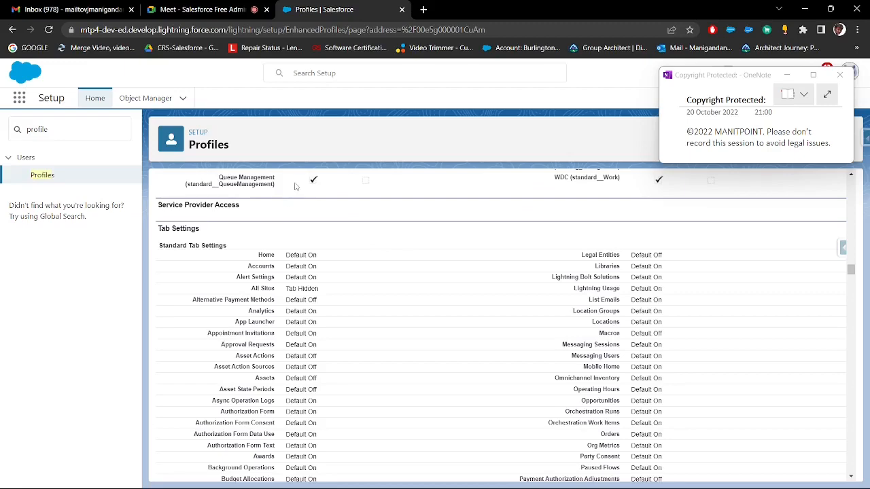
Extend the Tab Settings line in the Paint notes with "-> Default On,Default Off", copying both values from the profile's Standard Tab Settings
{"action": "scroll", "coordinate": [327, 249], "scroll_direction": "down", "scroll_amount": 1}
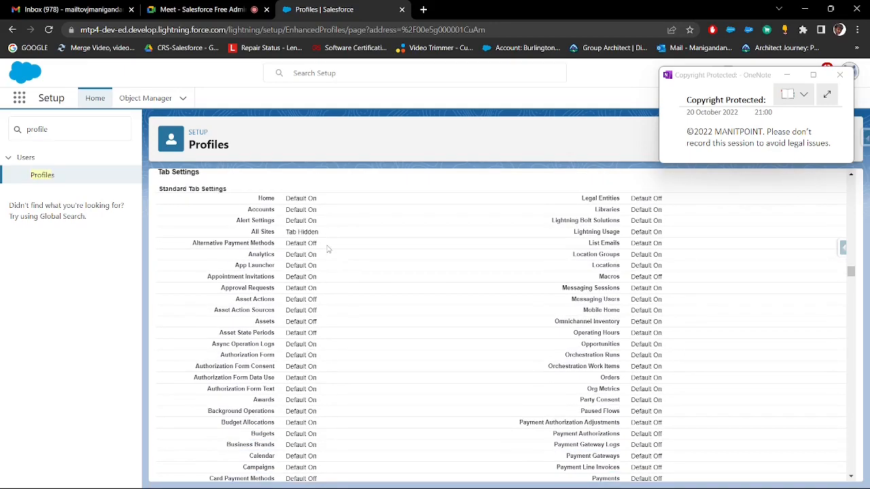
{"action": "left_click_drag", "start_coordinate": [325, 201], "coordinate": [282, 203]}
{"action": "key", "text": "ctrl+c"}
{"action": "key", "text": "alt+Tab"}
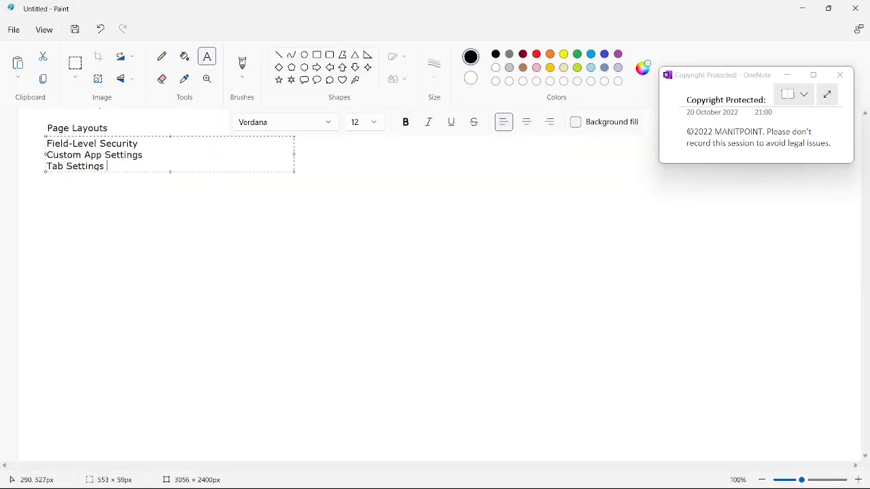
{"action": "key", "text": "ctrl+v"}
{"action": "key", "text": "alt+Tab"}
{"action": "left_click_drag", "start_coordinate": [320, 244], "coordinate": [286, 243]}
{"action": "key", "text": "ctrl+c"}
{"action": "key", "text": "alt+Tab"}
{"action": "type", "text": ","}
{"action": "key", "text": "ctrl+v"}
{"action": "key", "text": "alt+Tab"}
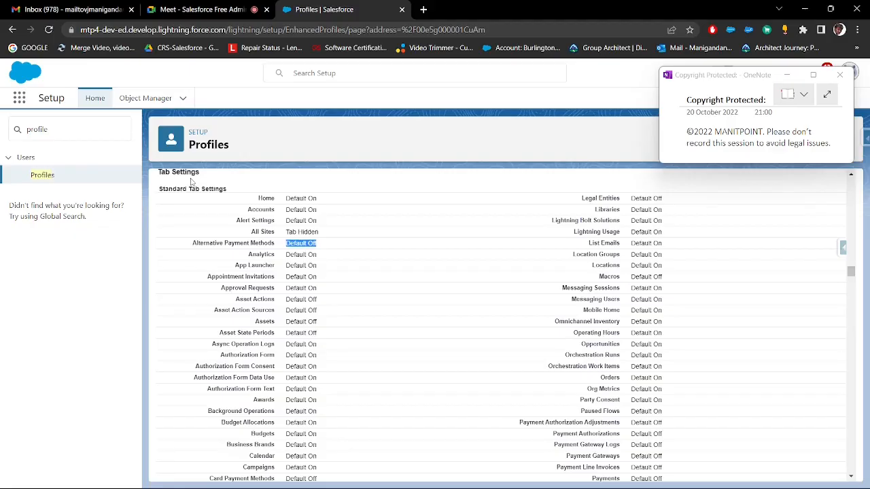
Append ",Tab Hidden" to the Tab Settings line in the Paint notes, copied from the All Sites setting, and return to Salesforce
{"action": "left_click_drag", "start_coordinate": [343, 236], "coordinate": [292, 232]}
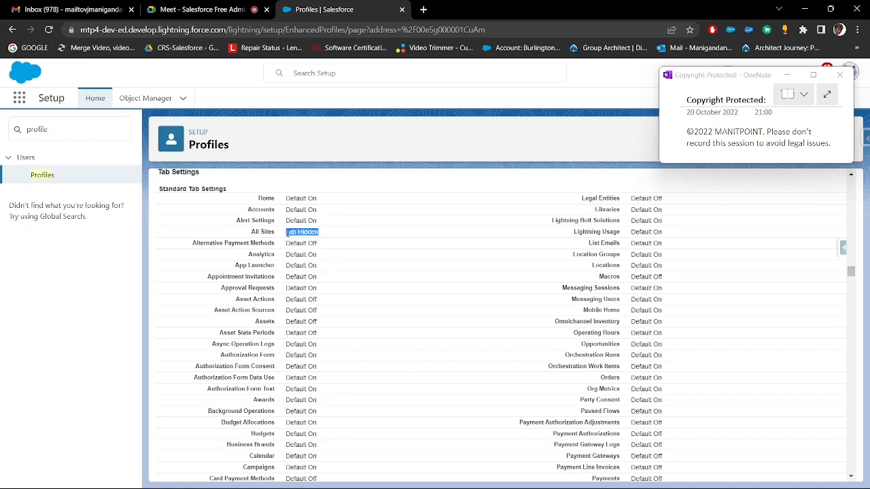
{"action": "key", "text": "alt+Tab"}
{"action": "type", "text": ","}
{"action": "type", "text": "Tab Hidden"}
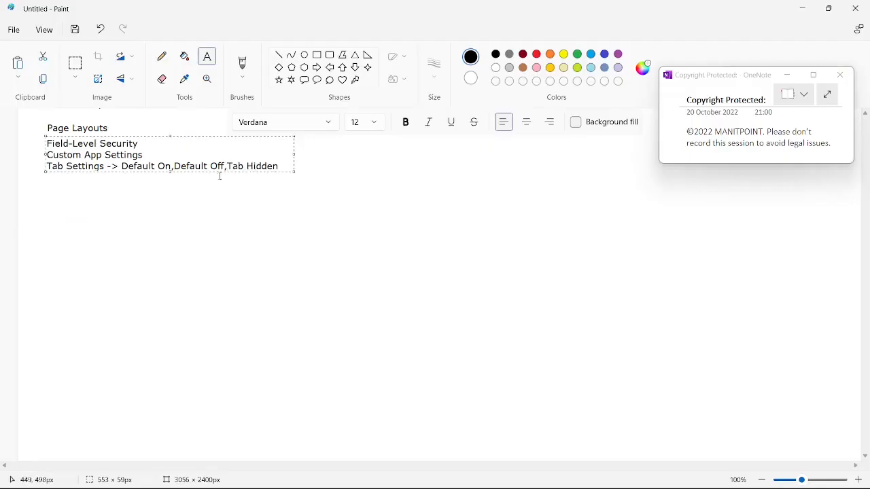
{"action": "left_click_drag", "start_coordinate": [122, 165], "coordinate": [172, 167]}
{"action": "key", "text": "alt+Tab"}
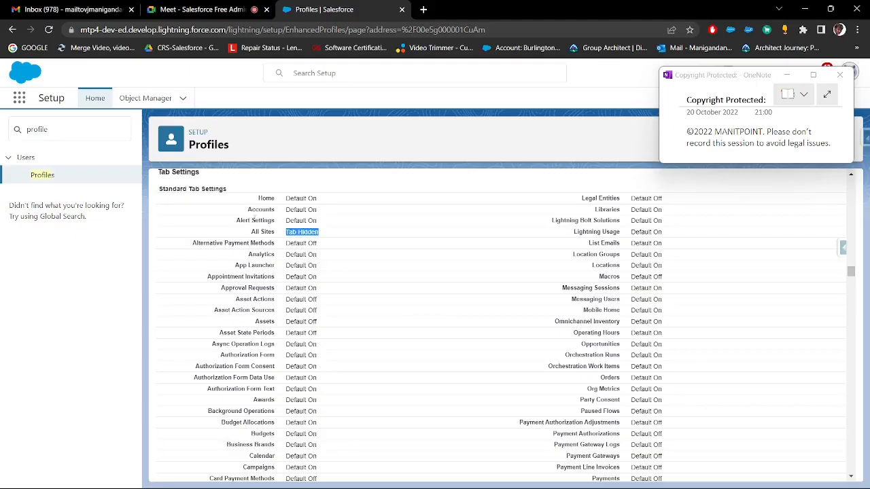
Open the Sales app in a new browser tab and show its Opportunities page
{"action": "left_click", "coordinate": [19, 98]}
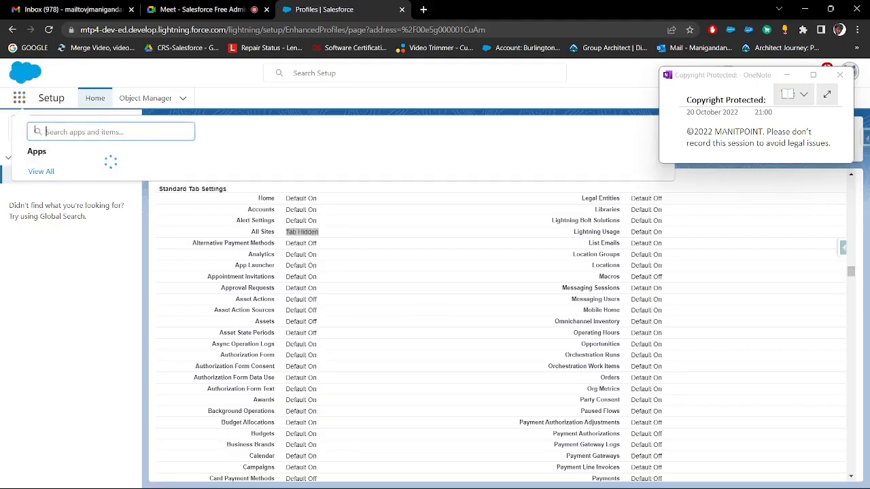
{"action": "left_click", "coordinate": [55, 174], "text": "ctrl"}
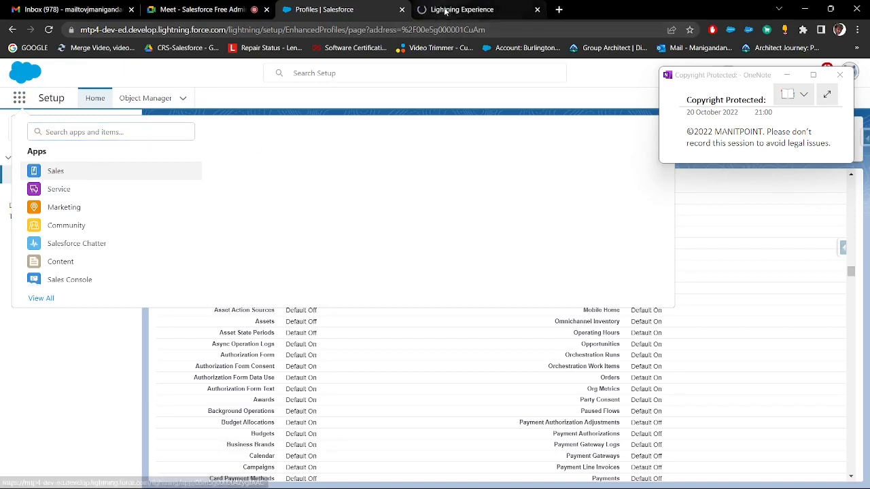
{"action": "left_click", "coordinate": [444, 12]}
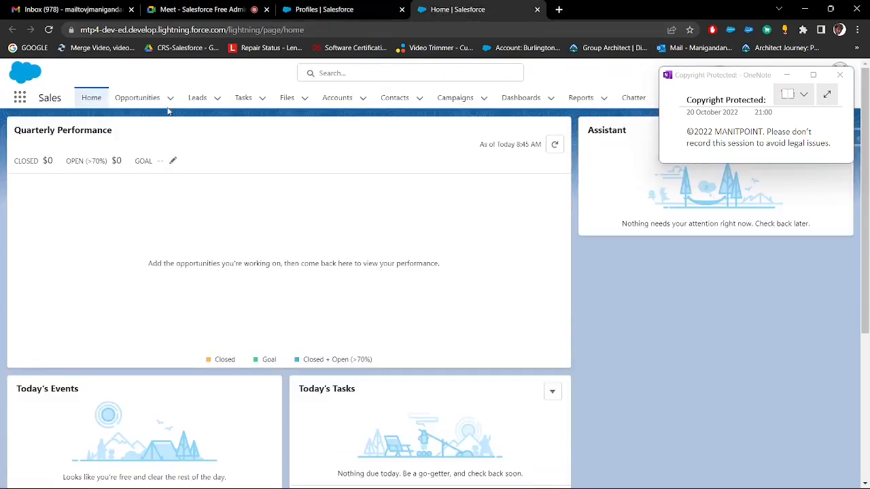
{"action": "left_click", "coordinate": [139, 97]}
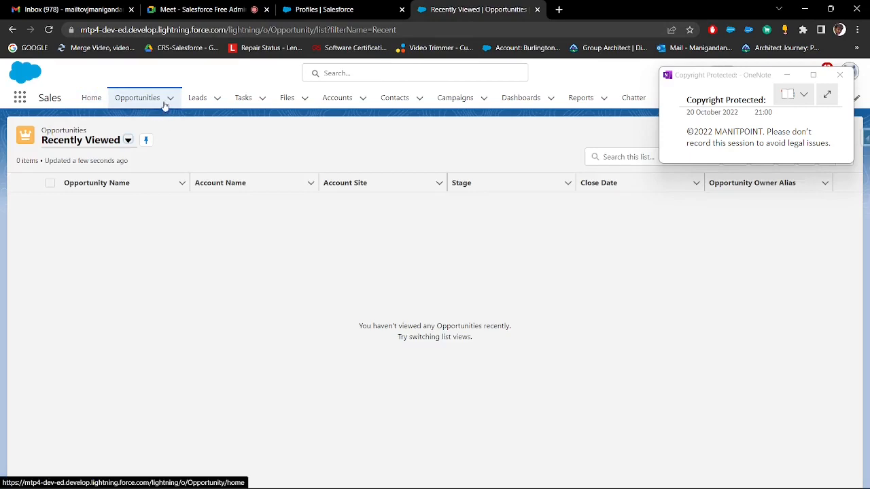
Point out the Default Off value in the profile's tab settings, and inspect the Sales app's additional navigation items
{"action": "left_click", "coordinate": [334, 13]}
{"action": "left_click", "coordinate": [38, 347]}
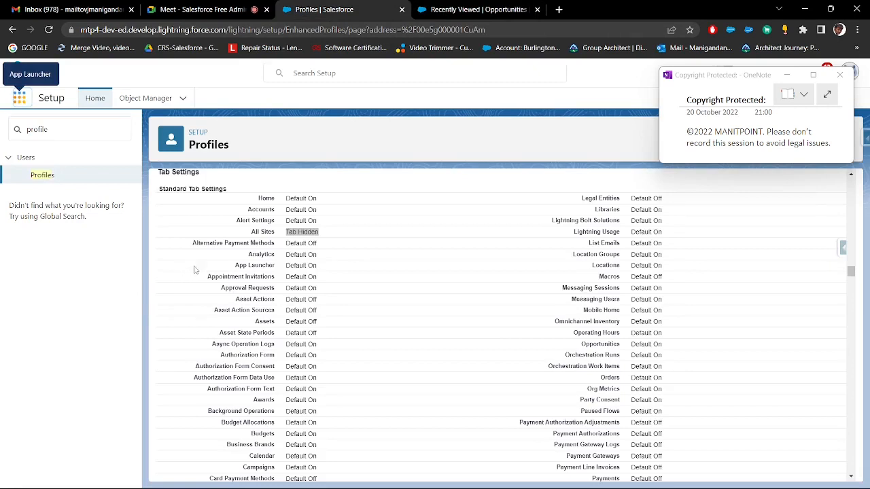
{"action": "left_click", "coordinate": [473, 9]}
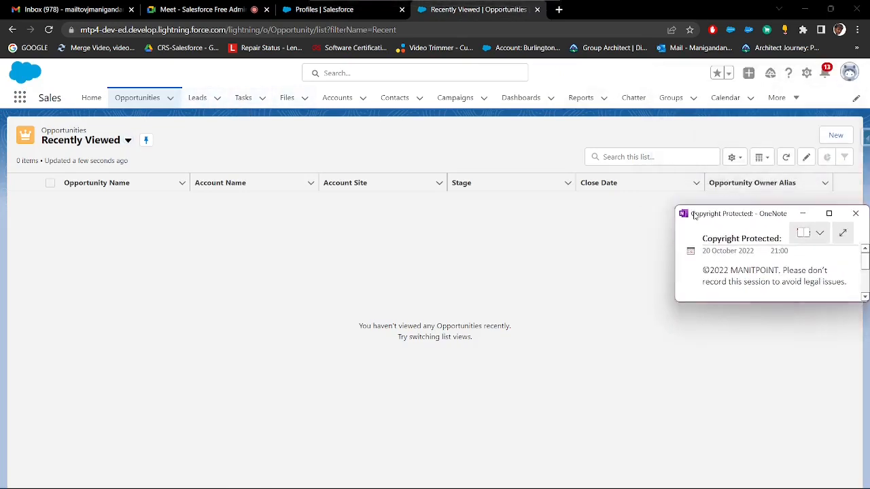
{"action": "left_click", "coordinate": [793, 102]}
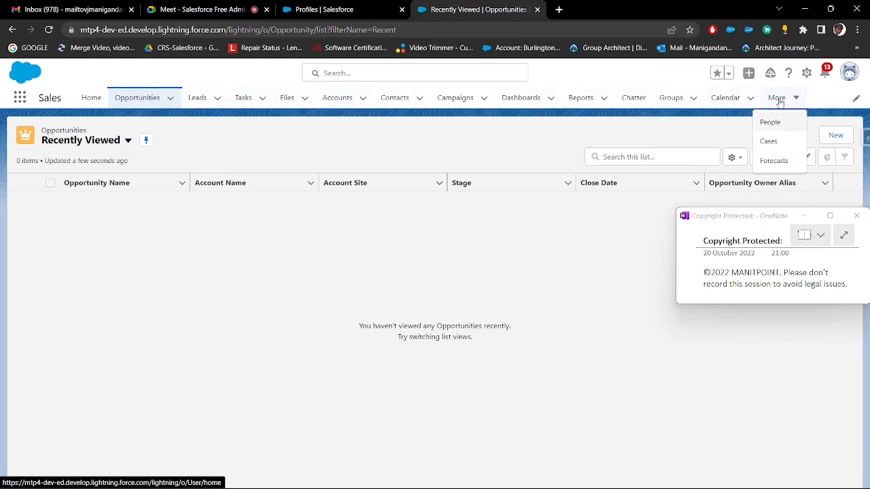
Find "product" in the App Launcher and open the Products page in the Sales app
{"action": "left_click", "coordinate": [19, 97]}
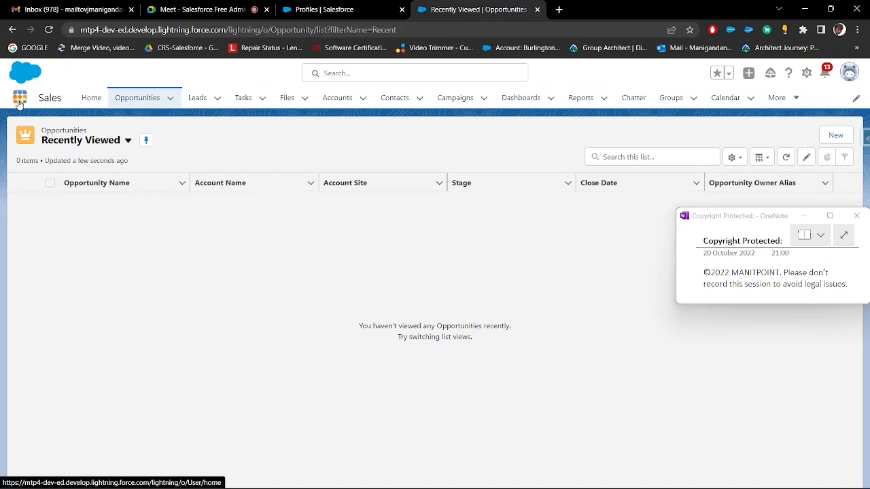
{"action": "type", "text": "product"}
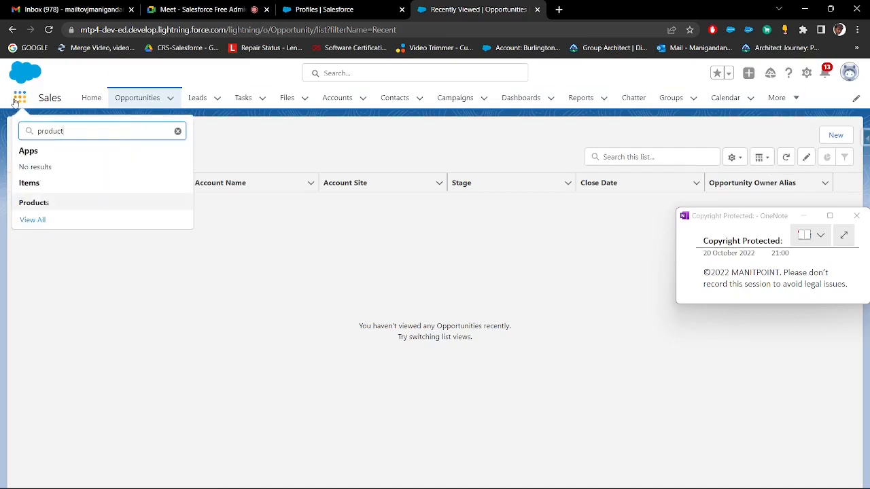
{"action": "left_click", "coordinate": [34, 202]}
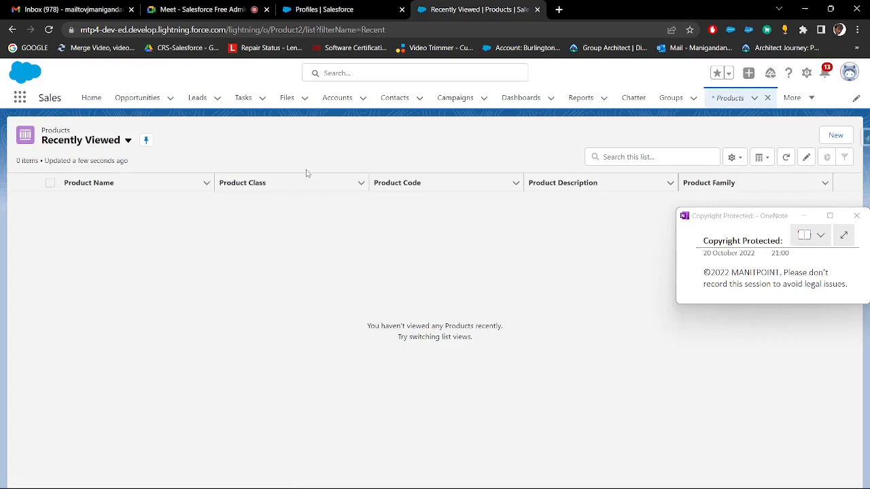
Search the App Launcher for "prod" to examine the Products item, and return to the profile's Tab Settings
{"action": "left_click", "coordinate": [20, 98]}
{"action": "type", "text": "prodc"}
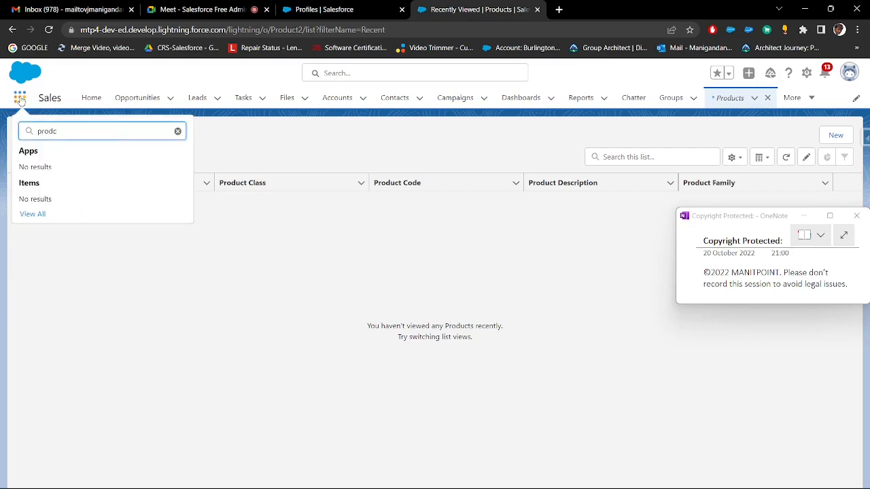
{"action": "key", "text": "BackSpace"}
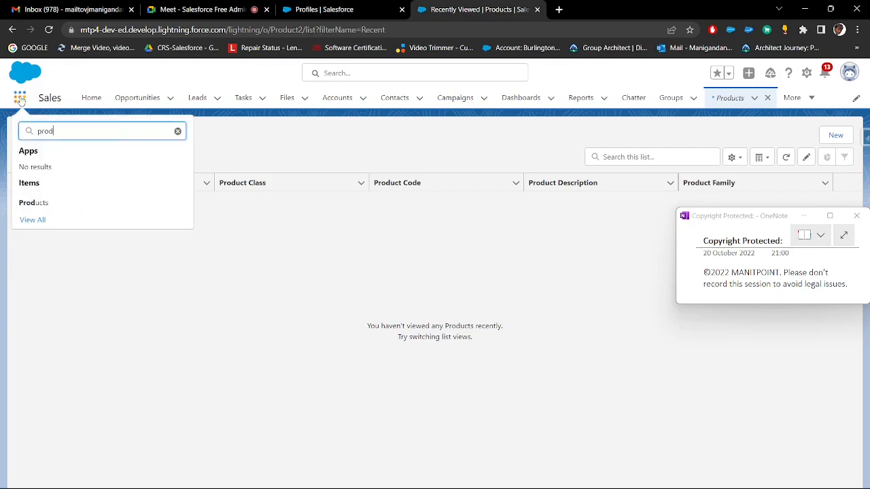
{"action": "left_click_drag", "start_coordinate": [64, 207], "coordinate": [27, 207]}
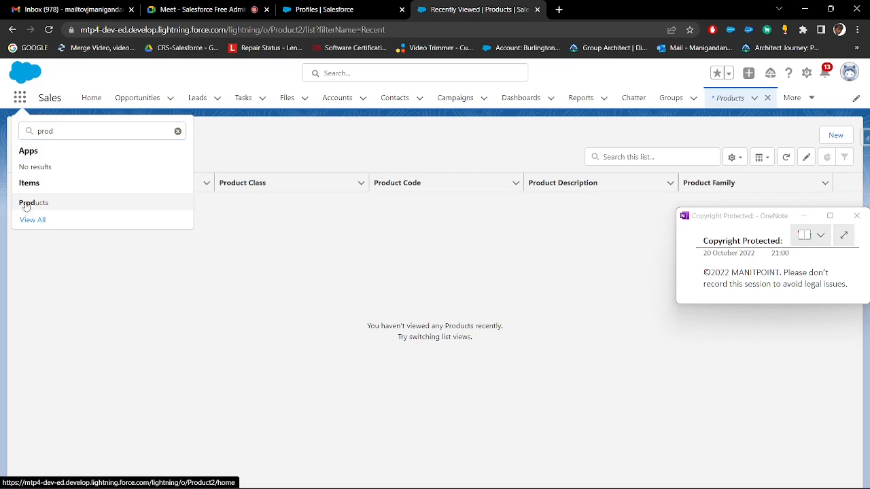
{"action": "key", "text": "alt+Tab"}
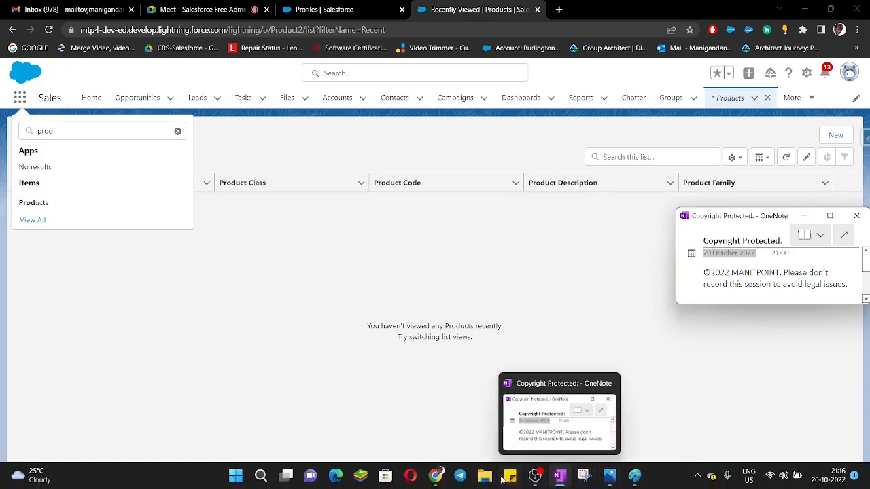
{"action": "left_click", "coordinate": [306, 14]}
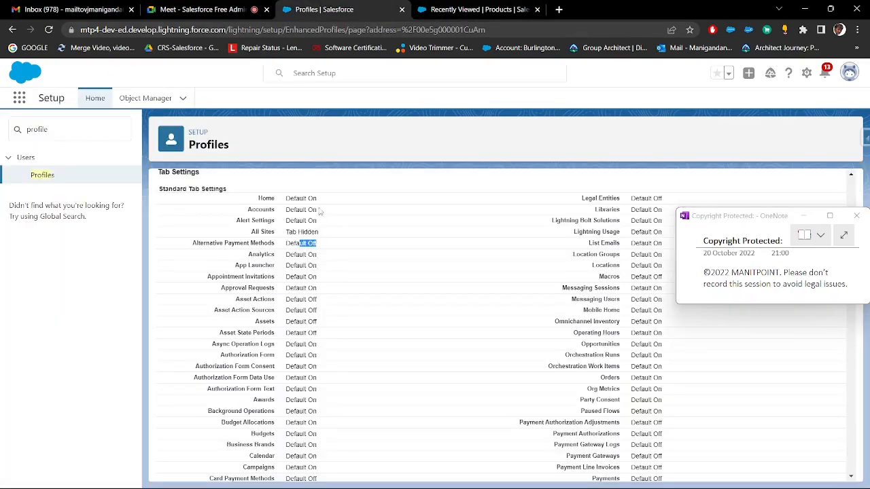
Review the remaining standard and custom tab settings, copy the Record Type Settings heading, and switch to Paint
{"action": "scroll", "coordinate": [343, 234], "scroll_direction": "down", "scroll_amount": 8}
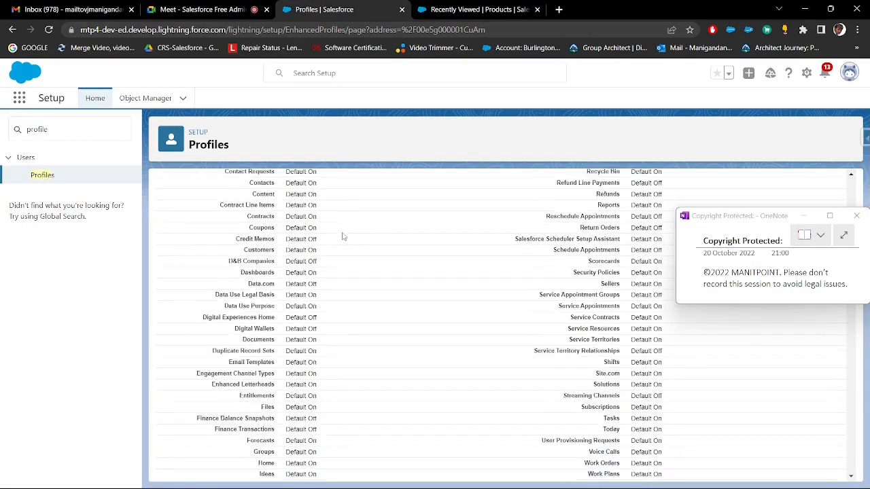
{"action": "scroll", "coordinate": [343, 237], "scroll_direction": "down", "scroll_amount": 6}
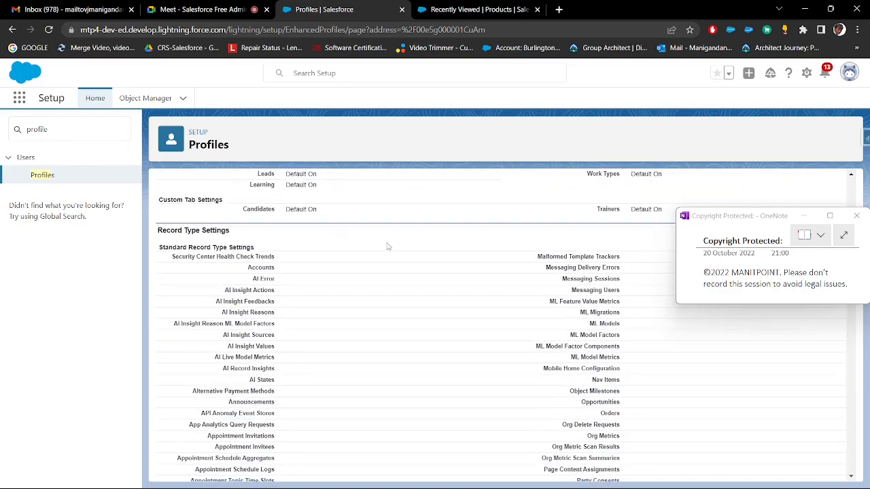
{"action": "scroll", "coordinate": [351, 258], "scroll_direction": "down", "scroll_amount": 1}
{"action": "left_click_drag", "start_coordinate": [237, 178], "coordinate": [159, 270]}
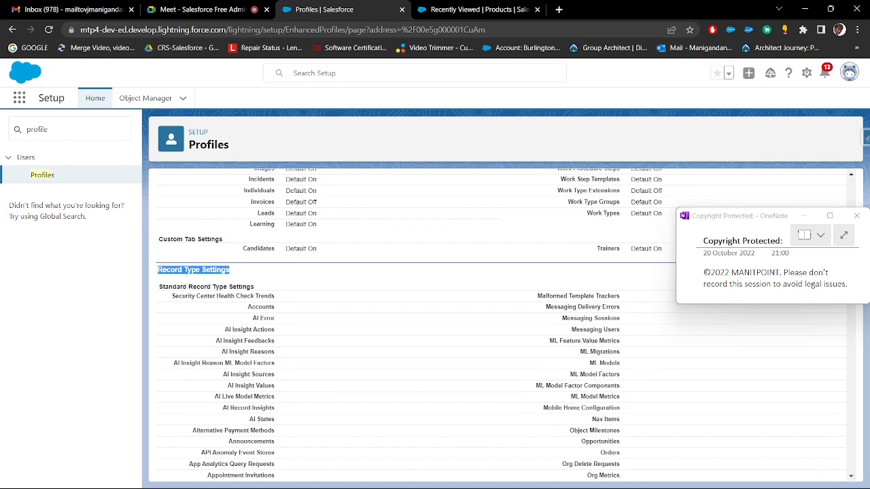
{"action": "left_click", "coordinate": [635, 477]}
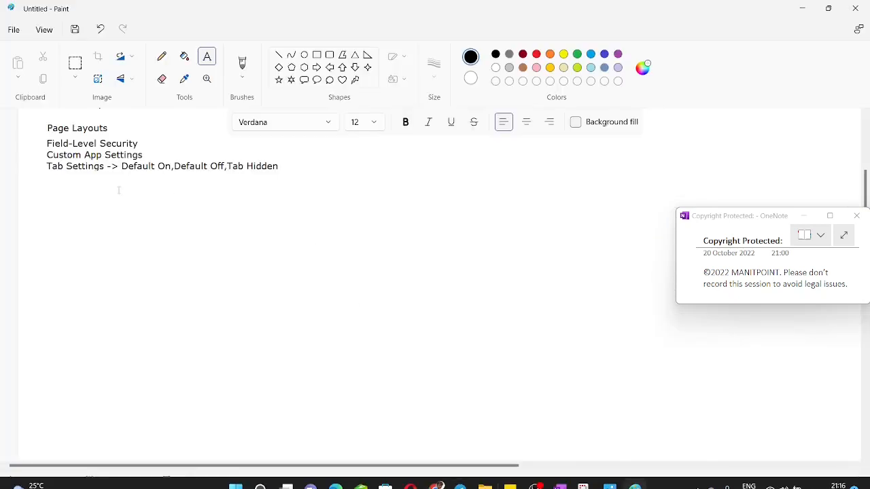
{"action": "left_click", "coordinate": [48, 179]}
{"action": "type", "text": "Record Type Settings"}
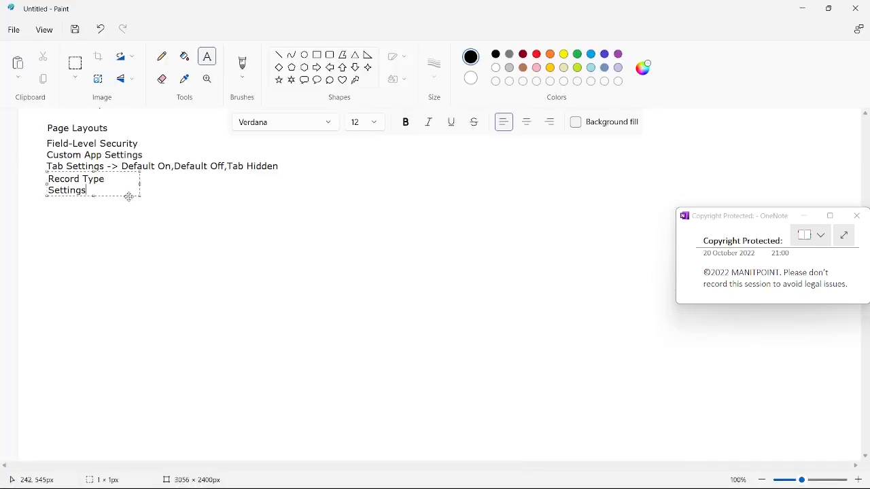
{"action": "left_click", "coordinate": [140, 182]}
{"action": "key", "text": "ctrl+z"}
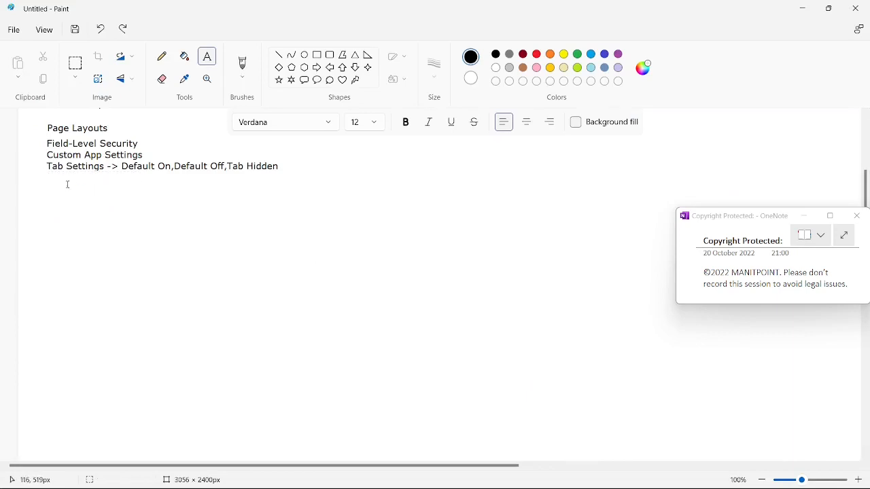
Paste Record Type Settings below the Tab Settings note, widen its text box to fit one line, and return to the profile's record type section
{"action": "left_click", "coordinate": [48, 180]}
{"action": "type", "text": "Record Type Settings"}
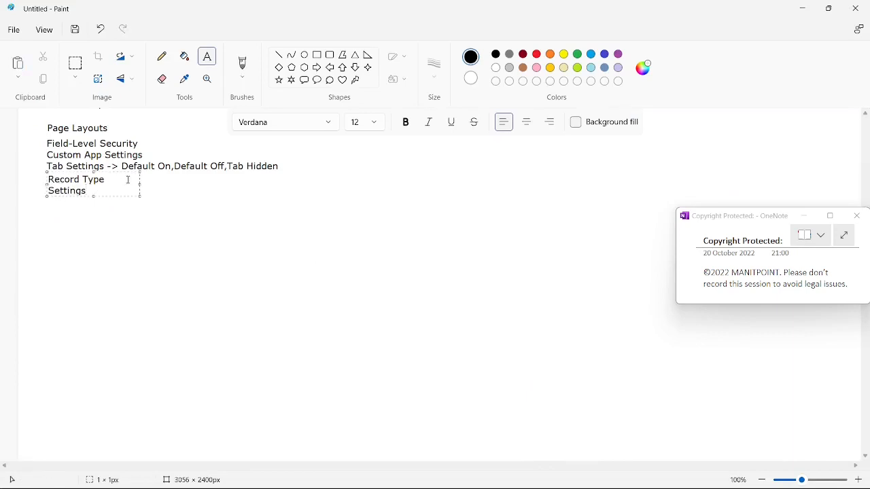
{"action": "left_click_drag", "start_coordinate": [140, 184], "coordinate": [309, 185]}
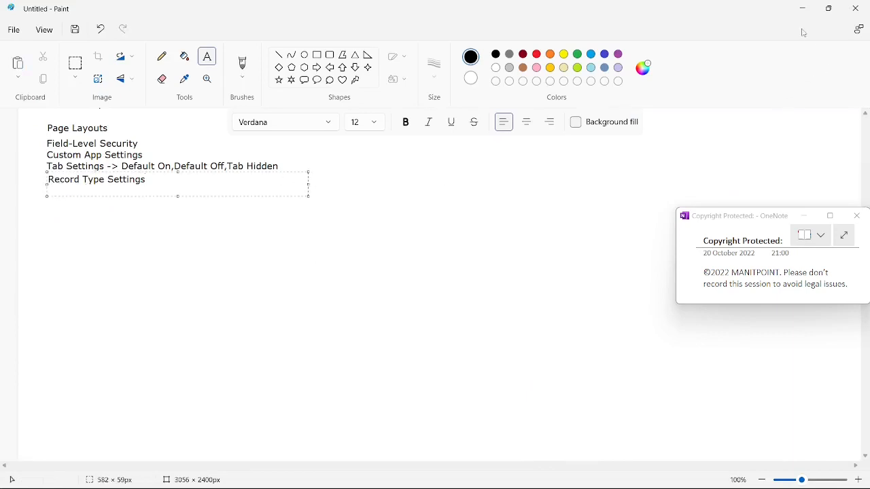
{"action": "left_click", "coordinate": [803, 9]}
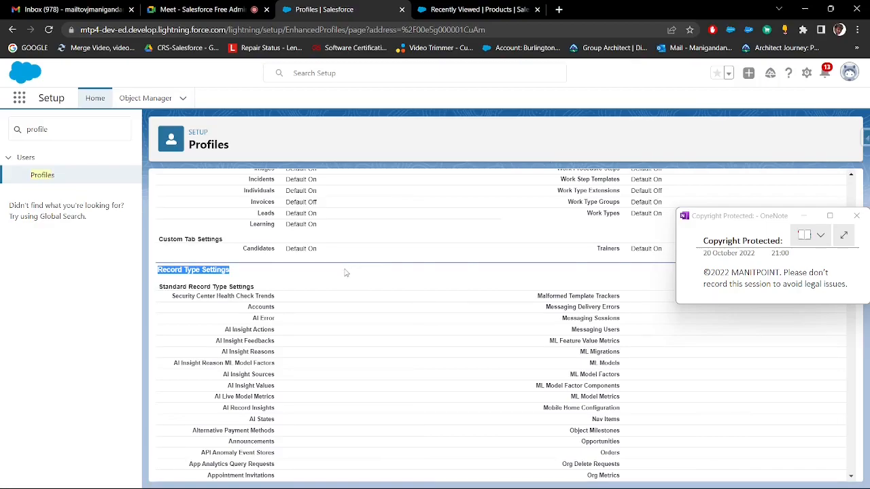
{"action": "scroll", "coordinate": [284, 275], "scroll_direction": "down", "scroll_amount": 10}
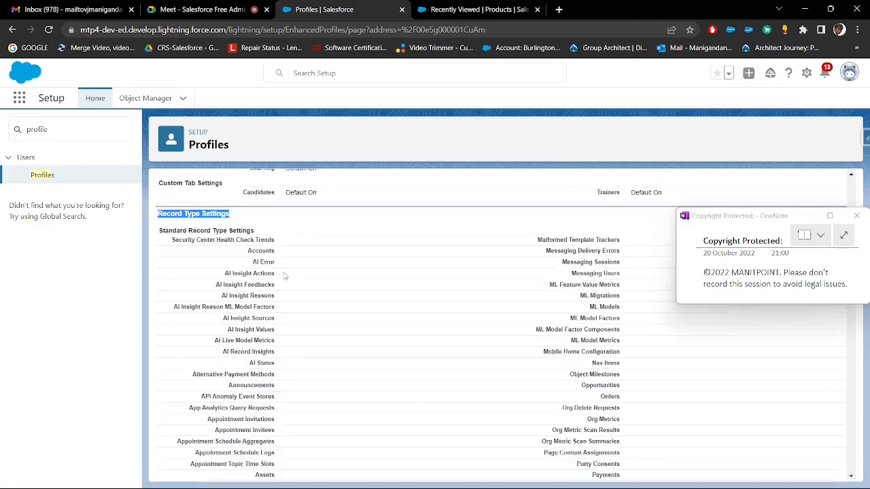
Examine the record types assigned to Candidates under Custom Record Type Settings and open them for editing
{"action": "scroll", "coordinate": [287, 277], "scroll_direction": "down", "scroll_amount": 10}
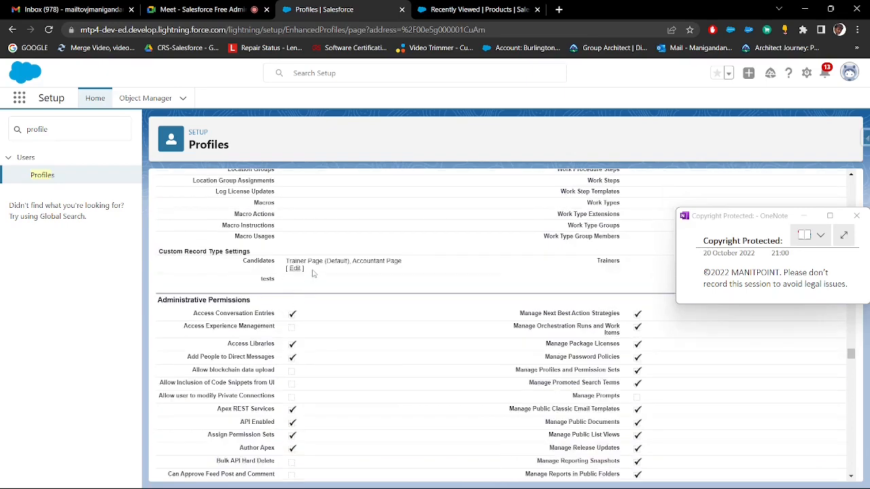
{"action": "left_click_drag", "start_coordinate": [305, 269], "coordinate": [287, 264]}
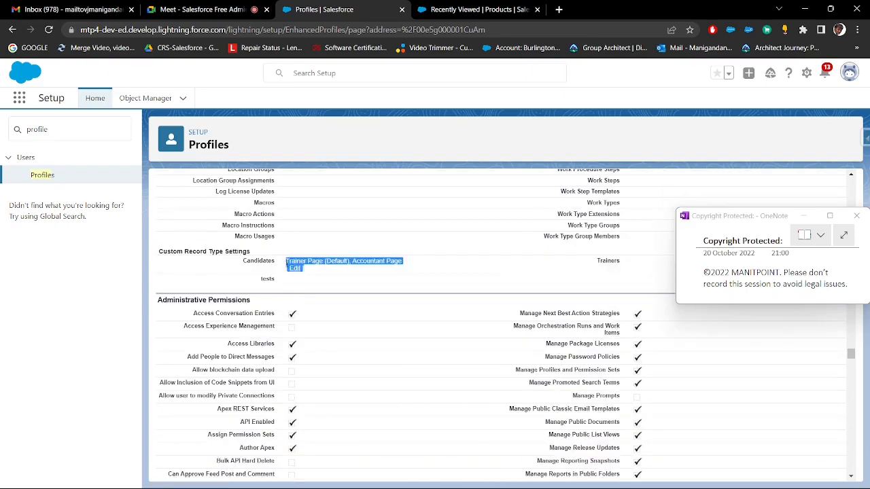
{"action": "left_click", "coordinate": [314, 271]}
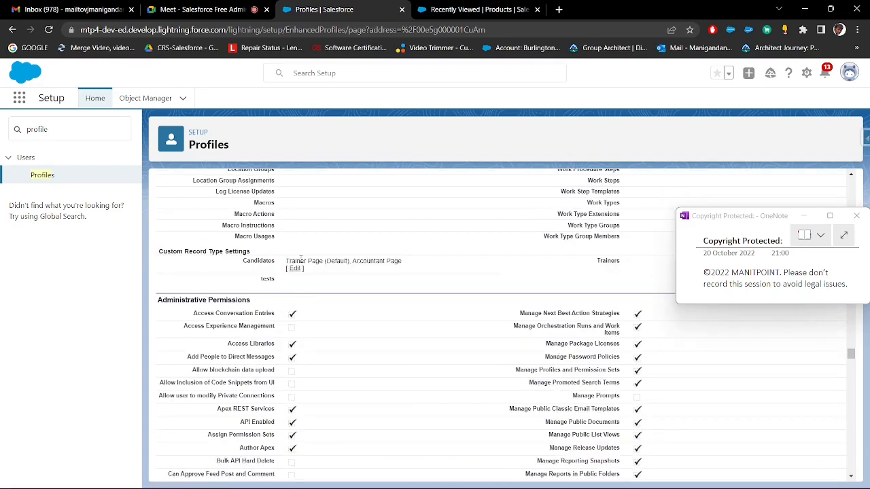
{"action": "left_click_drag", "start_coordinate": [289, 257], "coordinate": [340, 260]}
{"action": "left_click", "coordinate": [362, 263]}
{"action": "left_click_drag", "start_coordinate": [353, 261], "coordinate": [404, 266]}
{"action": "left_click", "coordinate": [295, 270]}
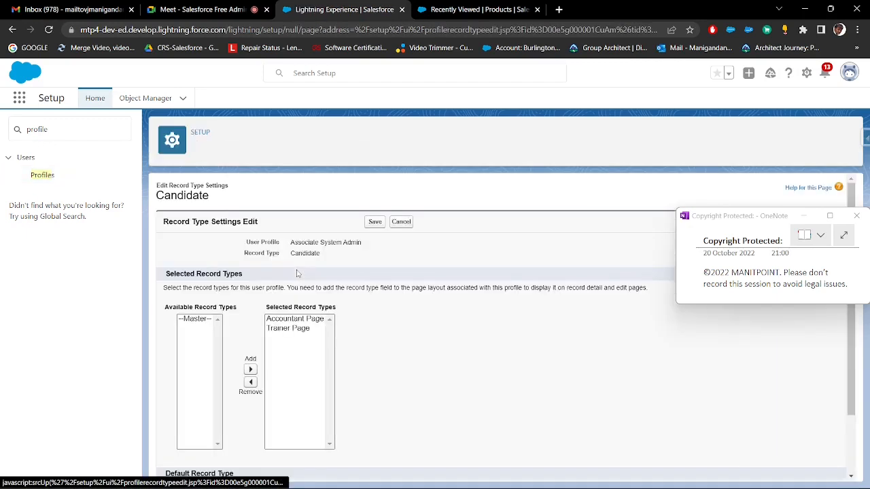
Try removing Accountant Page from the selected record types for Candidate, and cancel the edit
{"action": "left_click_drag", "start_coordinate": [231, 215], "coordinate": [159, 184]}
{"action": "scroll", "coordinate": [258, 241], "scroll_direction": "down", "scroll_amount": 2}
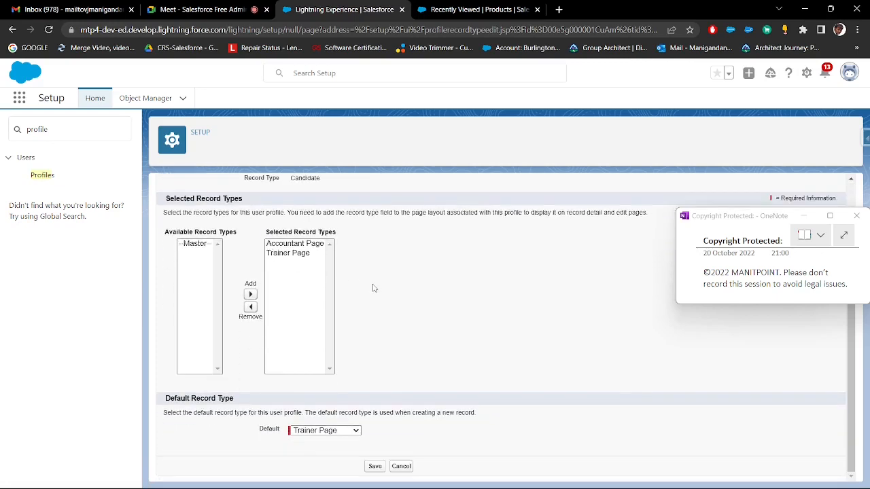
{"action": "left_click", "coordinate": [301, 248]}
{"action": "left_click", "coordinate": [250, 307]}
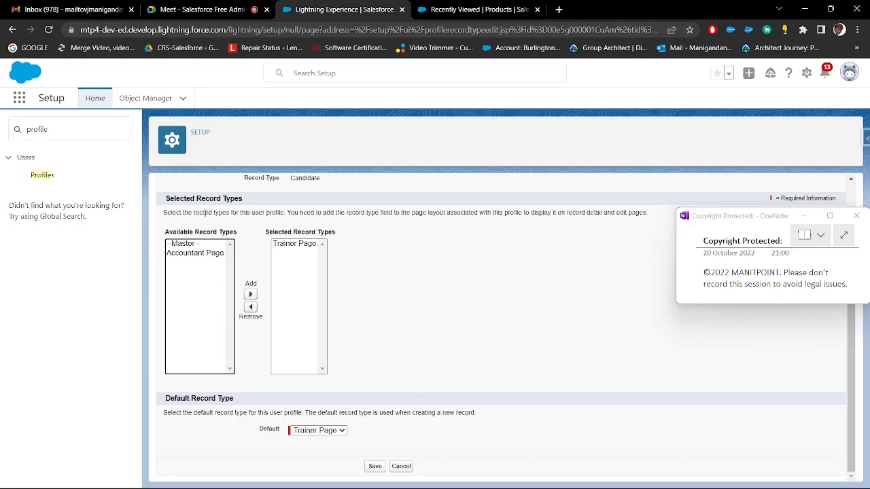
{"action": "left_click", "coordinate": [401, 466]}
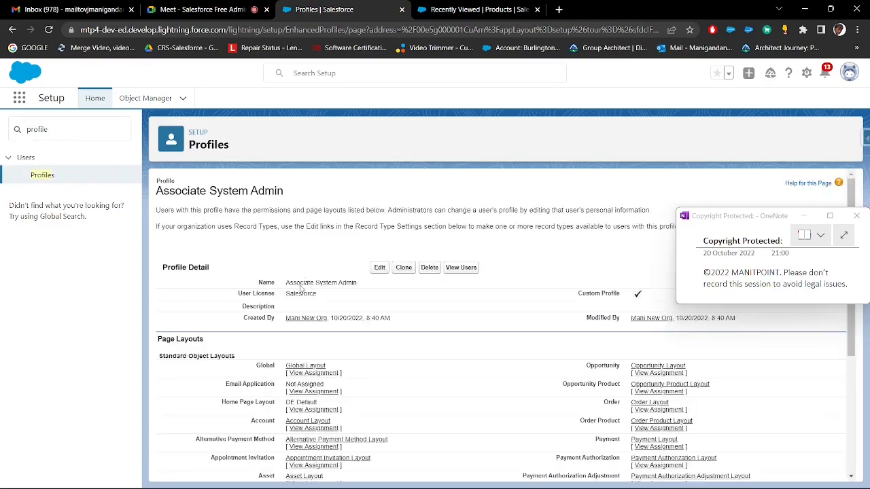
Find the Administrative Permissions section of the Associate System Admin profile and copy its heading
{"action": "scroll", "coordinate": [323, 280], "scroll_direction": "down", "scroll_amount": 20}
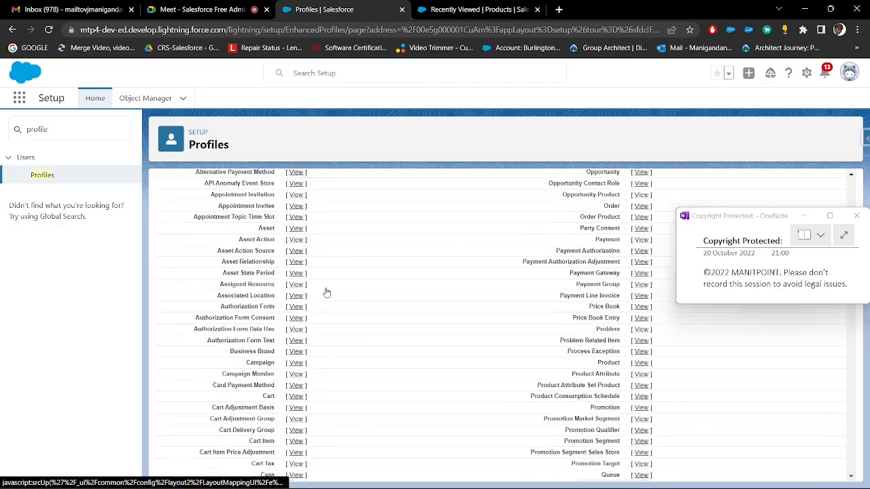
{"action": "scroll", "coordinate": [326, 294], "scroll_direction": "down", "scroll_amount": 20}
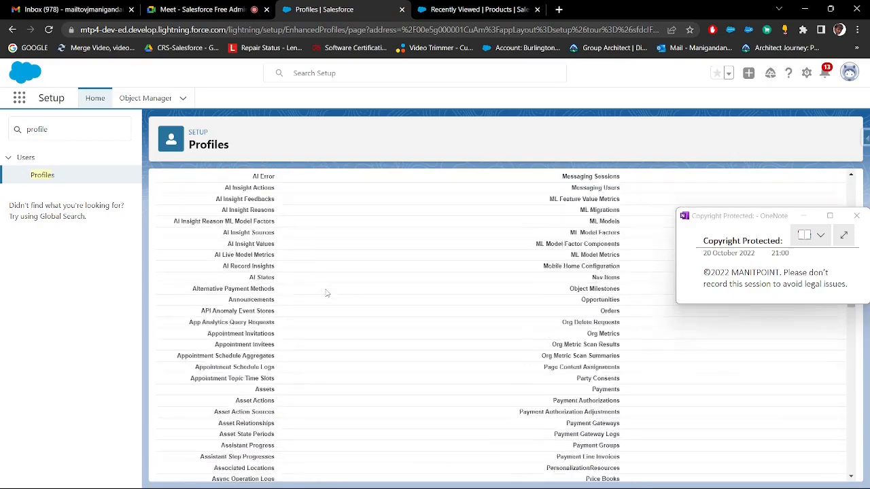
{"action": "scroll", "coordinate": [326, 293], "scroll_direction": "down", "scroll_amount": 20}
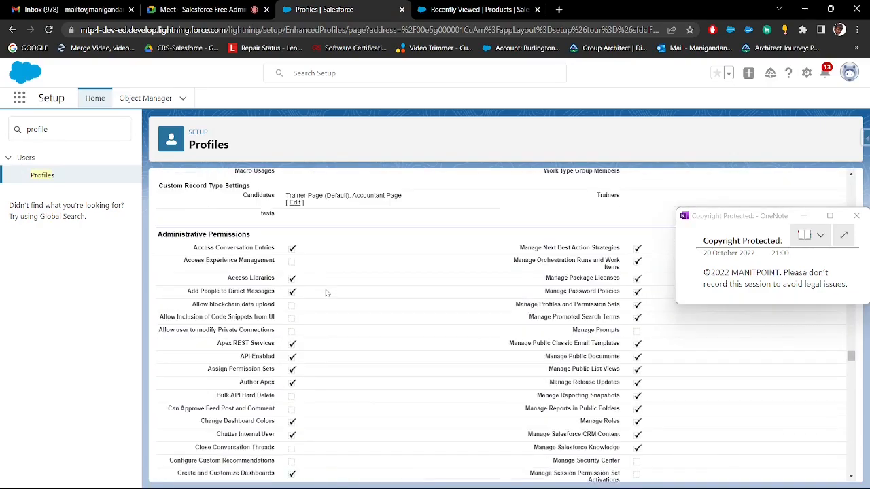
{"action": "scroll", "coordinate": [319, 282], "scroll_direction": "up", "scroll_amount": 3}
{"action": "scroll", "coordinate": [312, 275], "scroll_direction": "down", "scroll_amount": 4}
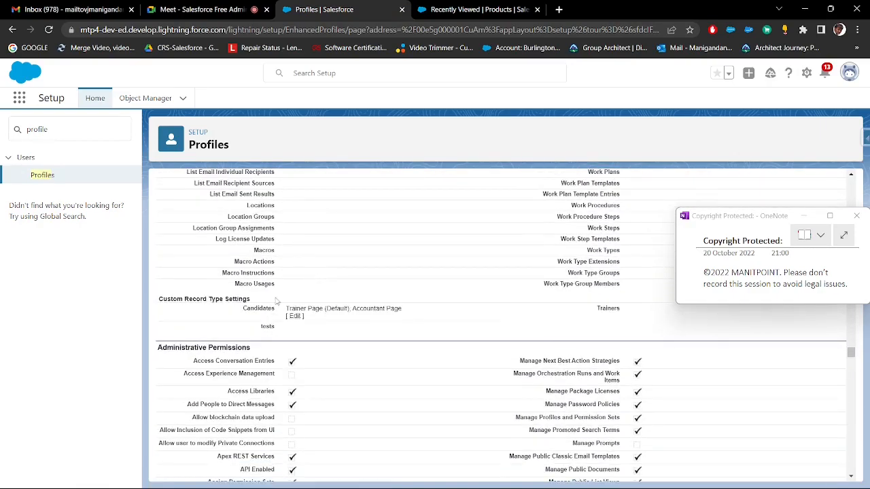
{"action": "scroll", "coordinate": [271, 268], "scroll_direction": "up", "scroll_amount": 1}
{"action": "left_click_drag", "start_coordinate": [255, 238], "coordinate": [159, 237]}
{"action": "key", "text": "ctrl+c"}
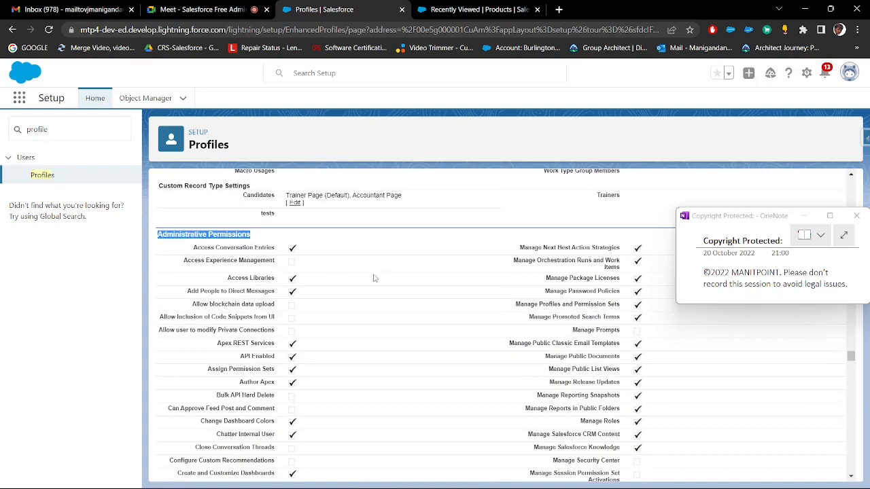
Switch to Paint and paste Administrative Permissions on a new line below Record Type Settings in the notes
{"action": "key", "text": "alt+Tab"}
{"action": "key", "text": "Return"}
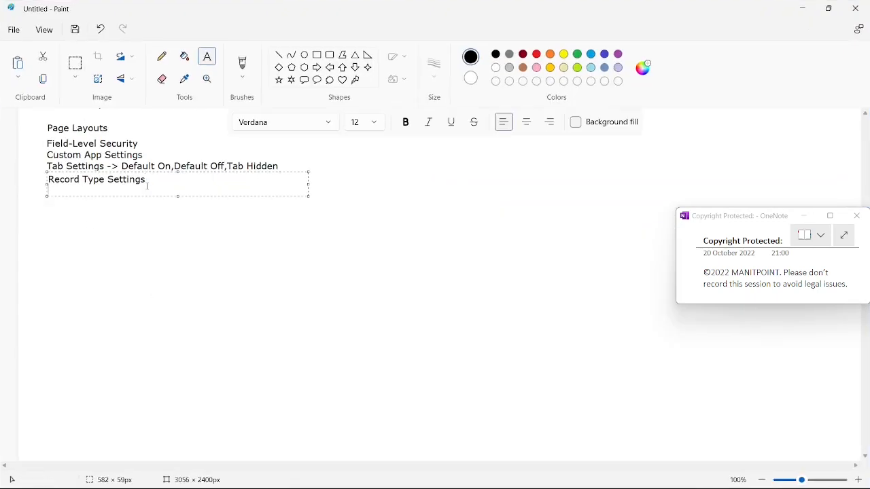
{"action": "key", "text": "ctrl+v"}
{"action": "left_click", "coordinate": [245, 215]}
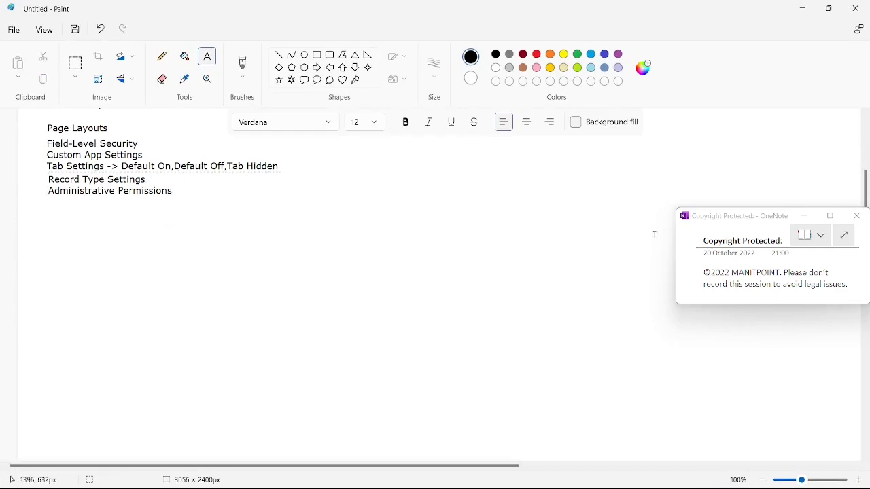
Move the floating OneNote copyright note further down the screen and return to the Salesforce profile
{"action": "mouse_move", "coordinate": [729, 217]}
{"action": "left_mouse_down"}
{"action": "mouse_move", "coordinate": [695, 333]}
{"action": "mouse_move", "coordinate": [713, 361]}
{"action": "left_mouse_up"}
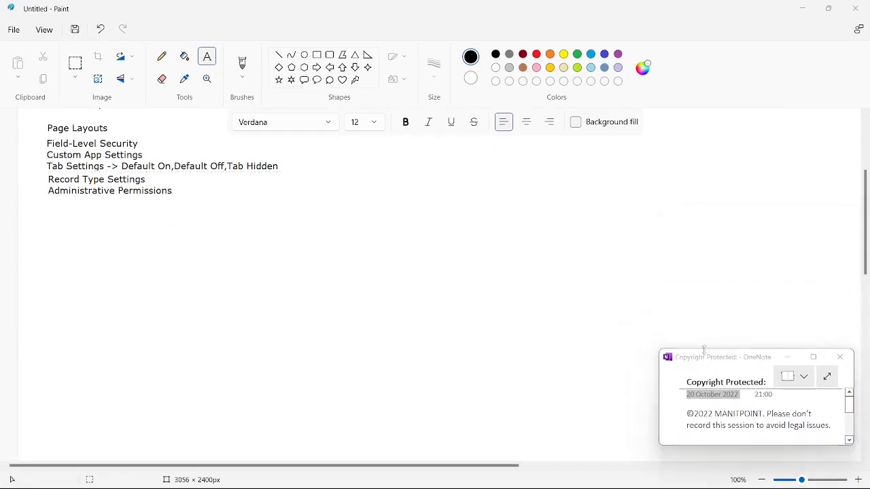
{"action": "key", "text": "alt+Tab"}
{"action": "key", "text": "Tab"}
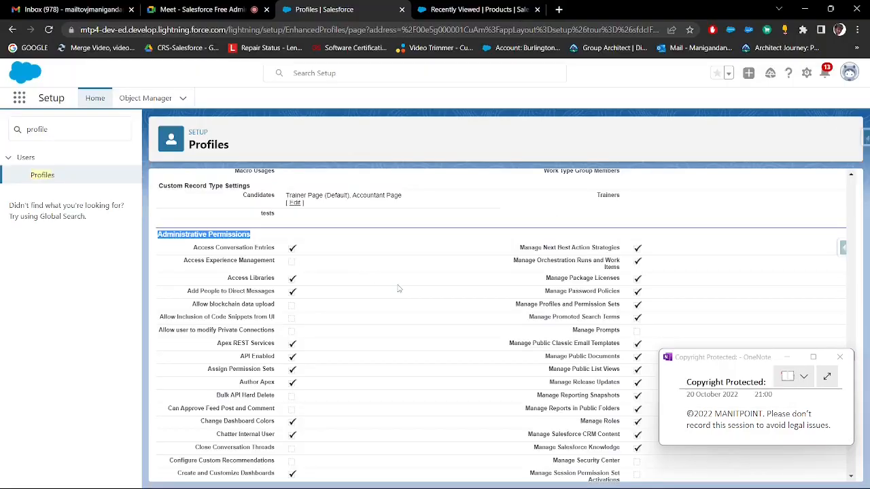
Review the permissions listed under Administrative Permissions on the Associate System Admin profile
{"action": "scroll", "coordinate": [360, 266], "scroll_direction": "up", "scroll_amount": 1}
{"action": "scroll", "coordinate": [357, 263], "scroll_direction": "down", "scroll_amount": 3}
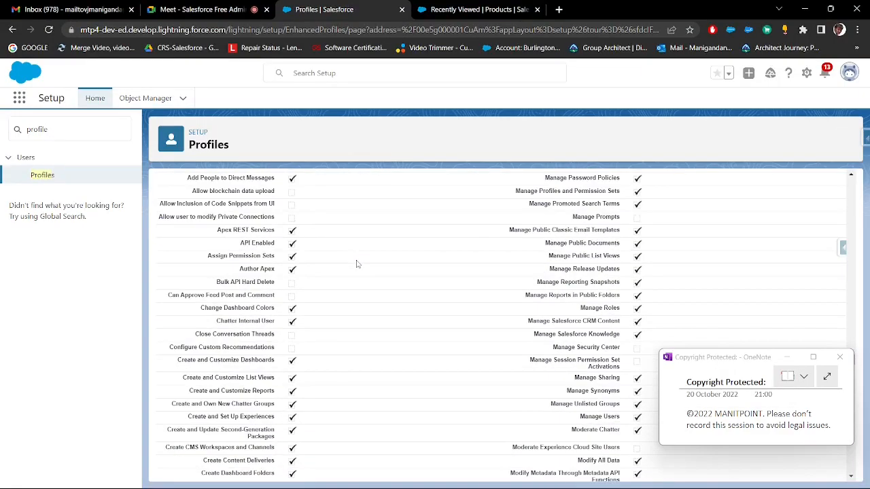
{"action": "scroll", "coordinate": [357, 264], "scroll_direction": "down", "scroll_amount": 3}
{"action": "scroll", "coordinate": [357, 263], "scroll_direction": "down", "scroll_amount": 2}
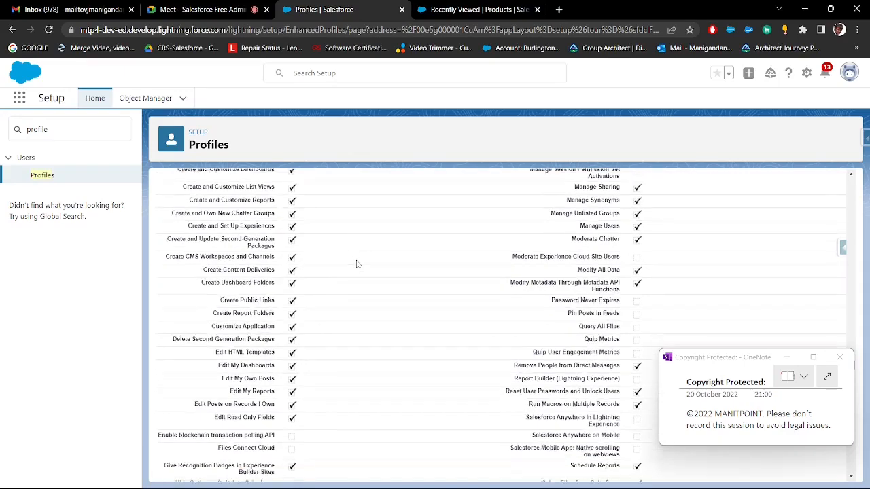
{"action": "scroll", "coordinate": [356, 263], "scroll_direction": "down", "scroll_amount": 1}
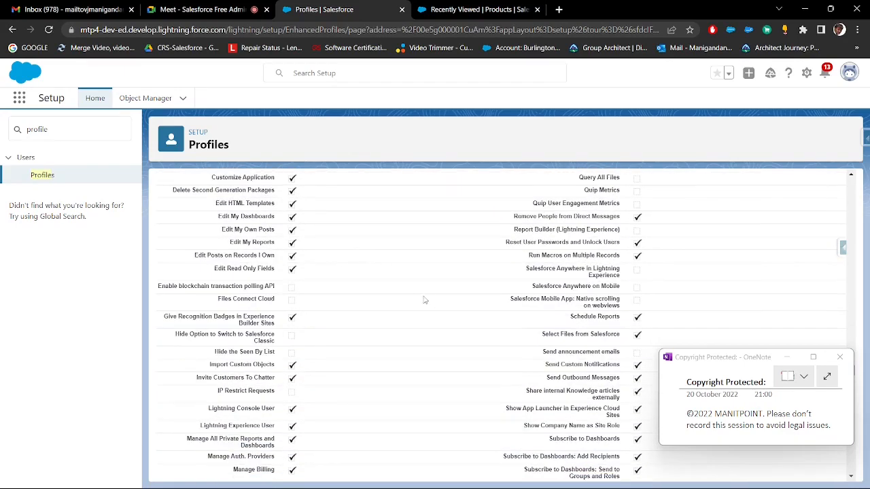
{"action": "scroll", "coordinate": [527, 316], "scroll_direction": "down", "scroll_amount": 1}
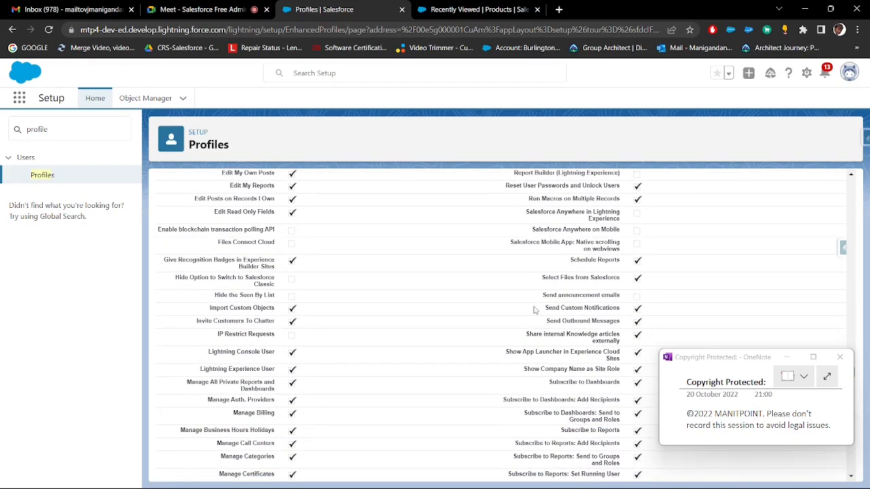
{"action": "scroll", "coordinate": [539, 302], "scroll_direction": "down", "scroll_amount": 2}
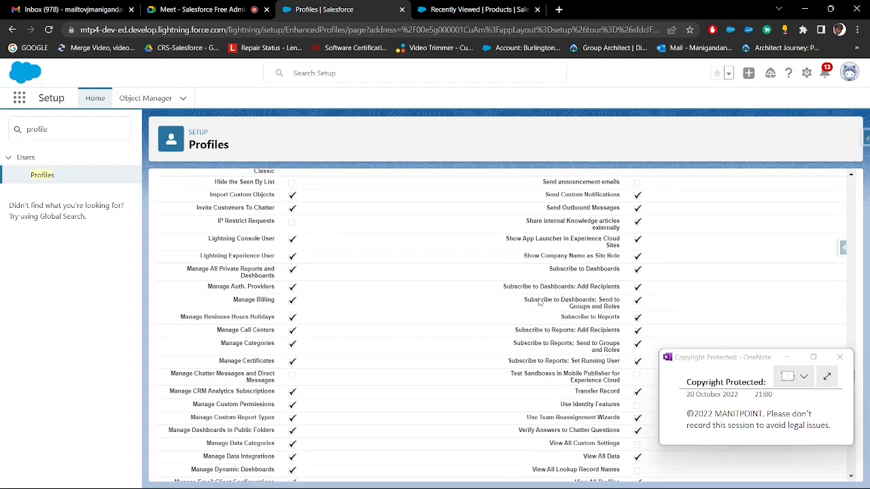
{"action": "scroll", "coordinate": [323, 223], "scroll_direction": "up", "scroll_amount": 2}
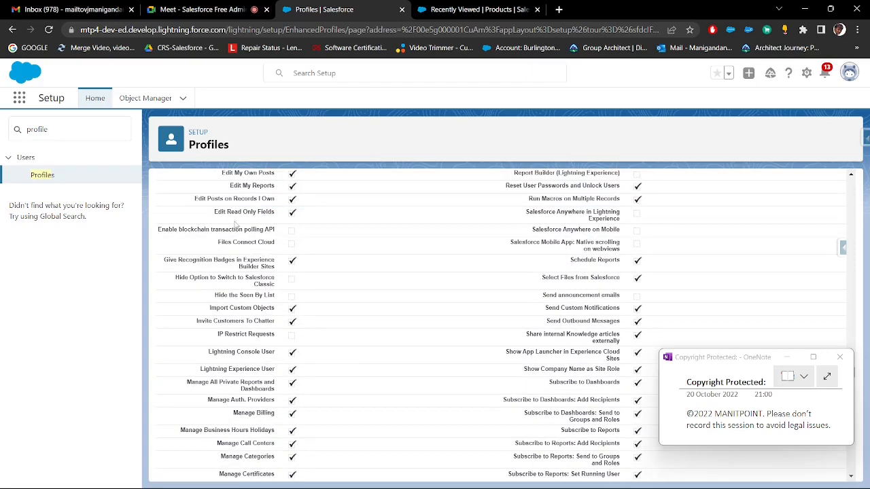
{"action": "scroll", "coordinate": [466, 294], "scroll_direction": "down", "scroll_amount": 4}
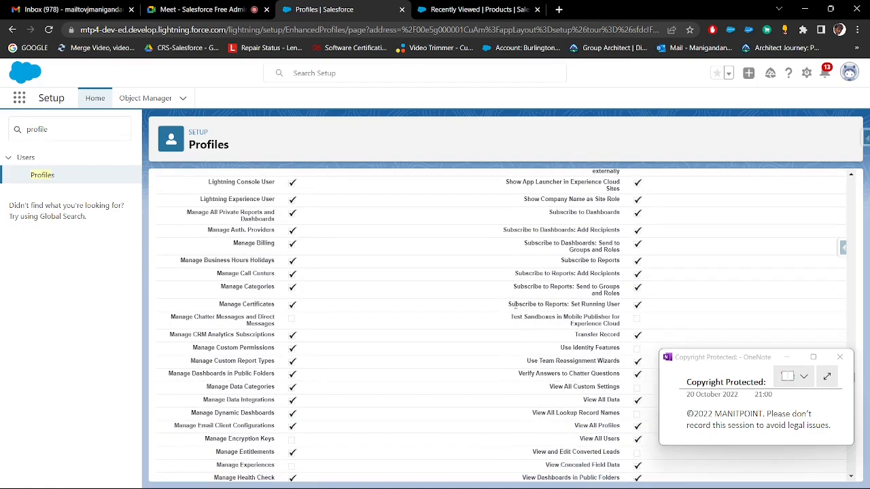
{"action": "scroll", "coordinate": [537, 312], "scroll_direction": "down", "scroll_amount": 1}
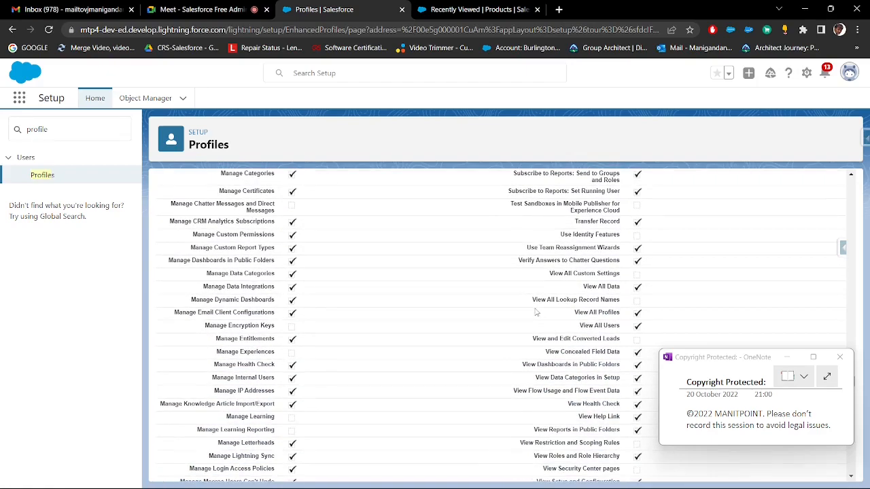
{"action": "scroll", "coordinate": [535, 312], "scroll_direction": "down", "scroll_amount": 2}
{"action": "scroll", "coordinate": [270, 361], "scroll_direction": "up", "scroll_amount": 4}
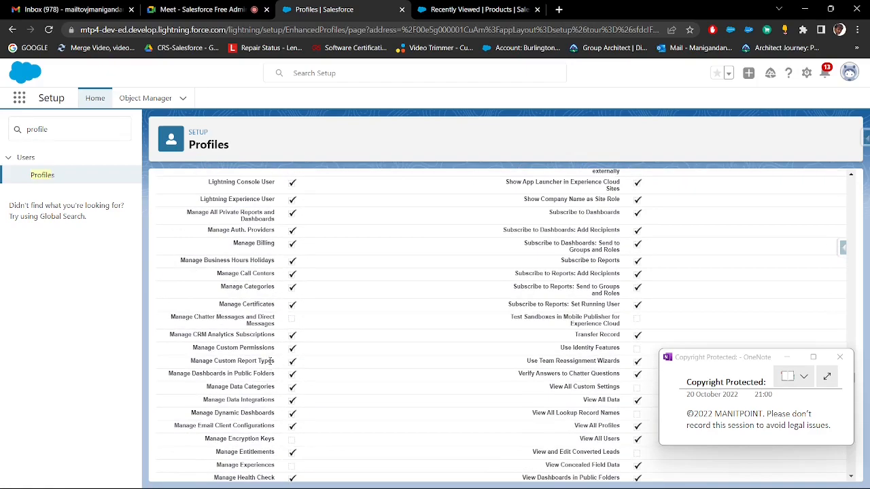
{"action": "scroll", "coordinate": [566, 363], "scroll_direction": "up", "scroll_amount": 3}
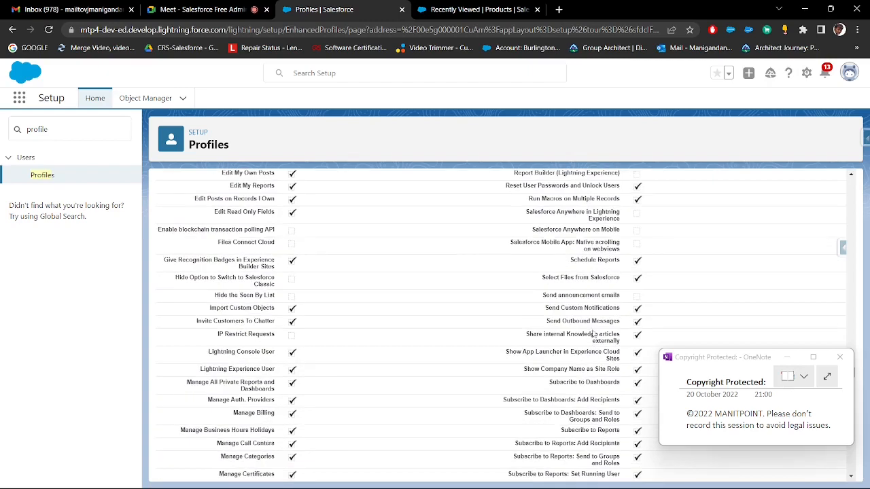
{"action": "scroll", "coordinate": [594, 319], "scroll_direction": "up", "scroll_amount": 1}
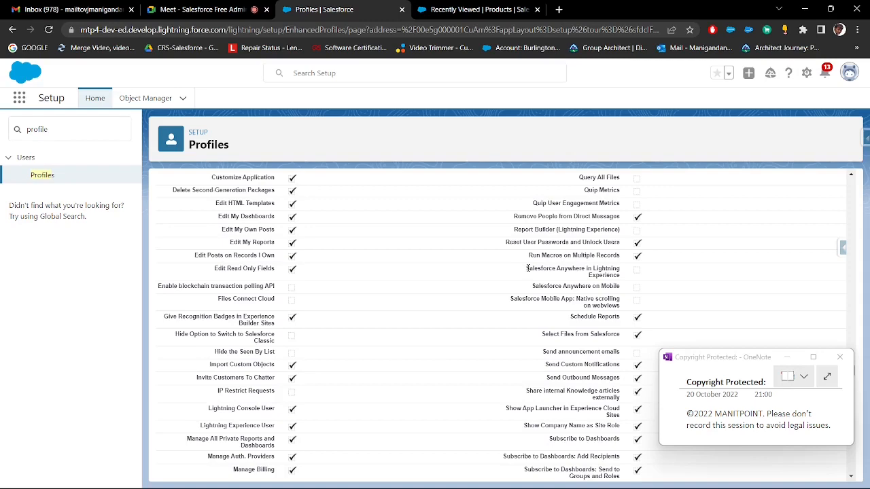
{"action": "scroll", "coordinate": [528, 269], "scroll_direction": "up", "scroll_amount": 1}
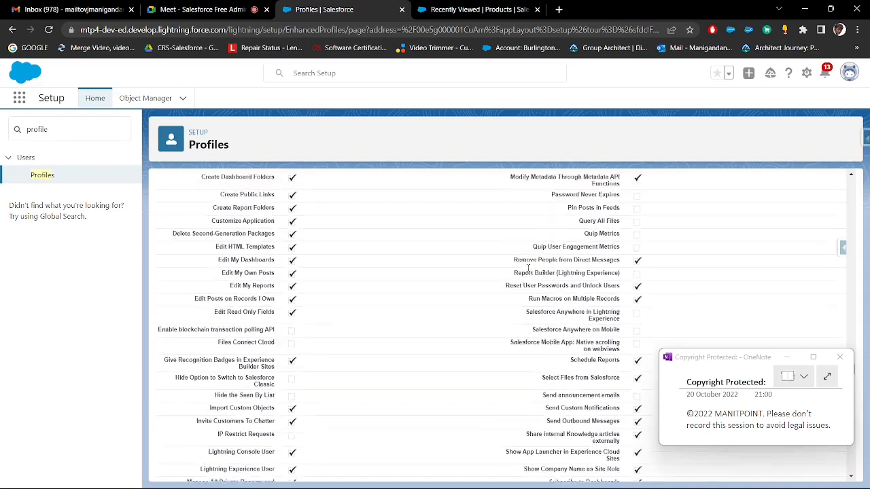
{"action": "scroll", "coordinate": [528, 268], "scroll_direction": "up", "scroll_amount": 1}
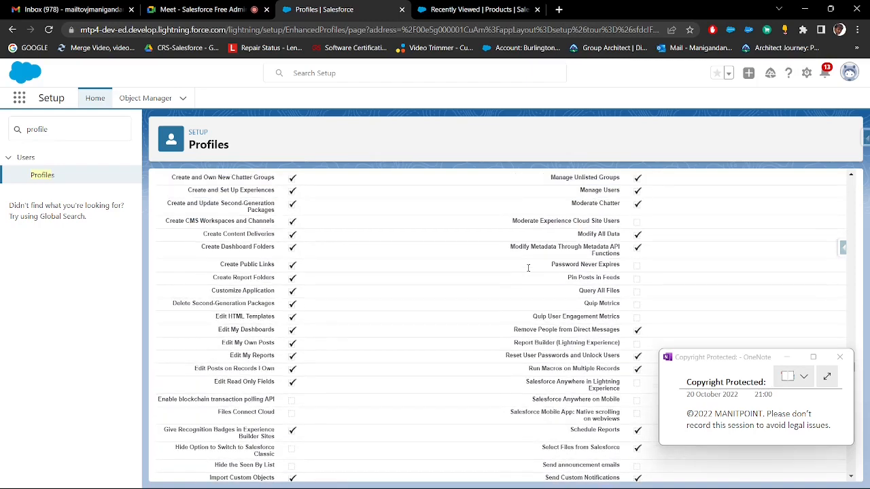
Search the profile page for "classic" and highlight the Hide Option to Switch to Salesforce Classic permission
{"action": "key", "text": "ctrl+f"}
{"action": "type", "text": "c"}
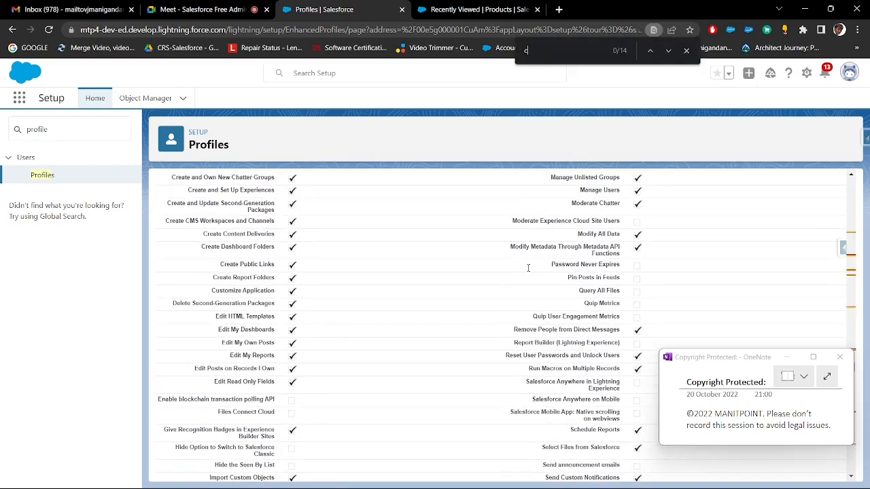
{"action": "type", "text": "lassic"}
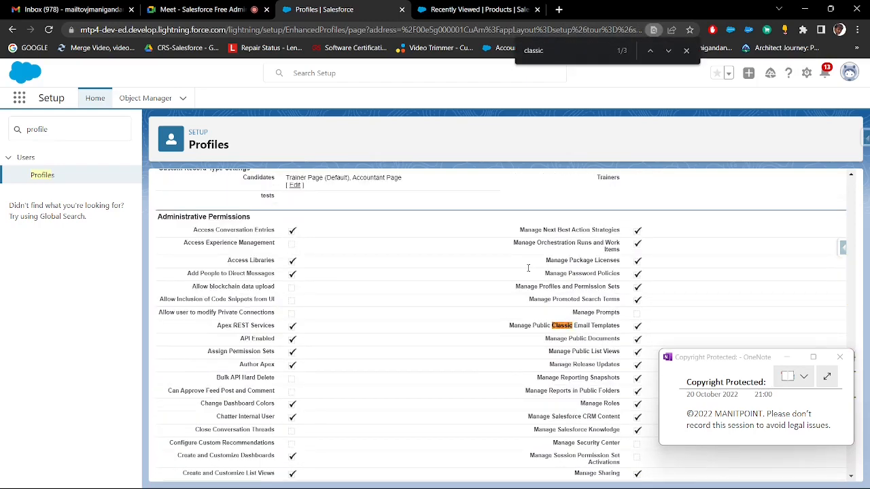
{"action": "key", "text": "Return"}
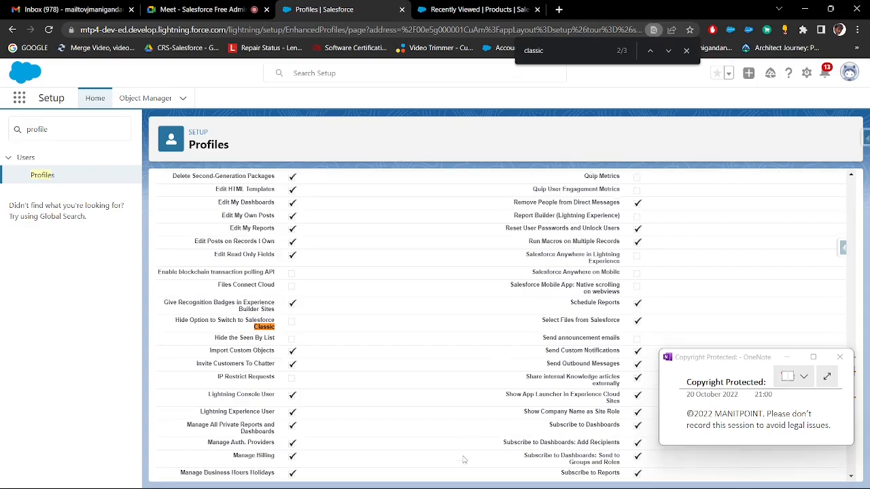
{"action": "scroll", "coordinate": [337, 354], "scroll_direction": "up", "scroll_amount": 5}
{"action": "scroll", "coordinate": [337, 354], "scroll_direction": "up", "scroll_amount": 3}
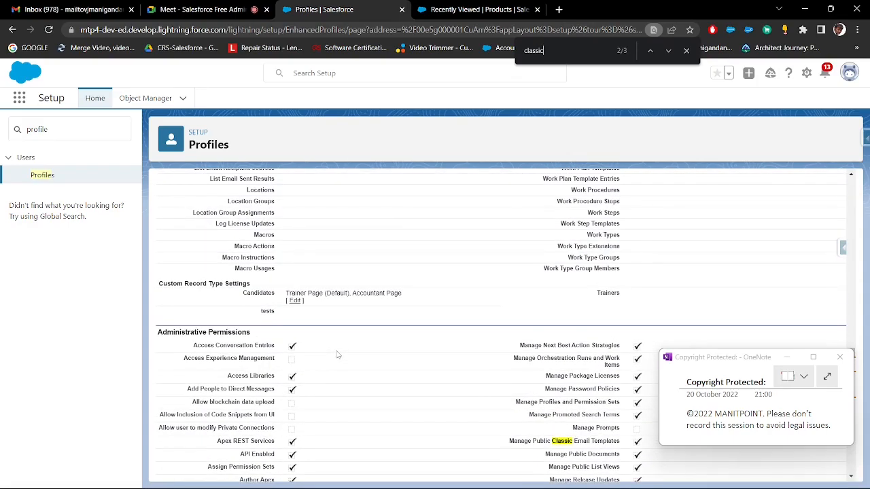
{"action": "scroll", "coordinate": [336, 354], "scroll_direction": "down", "scroll_amount": 10}
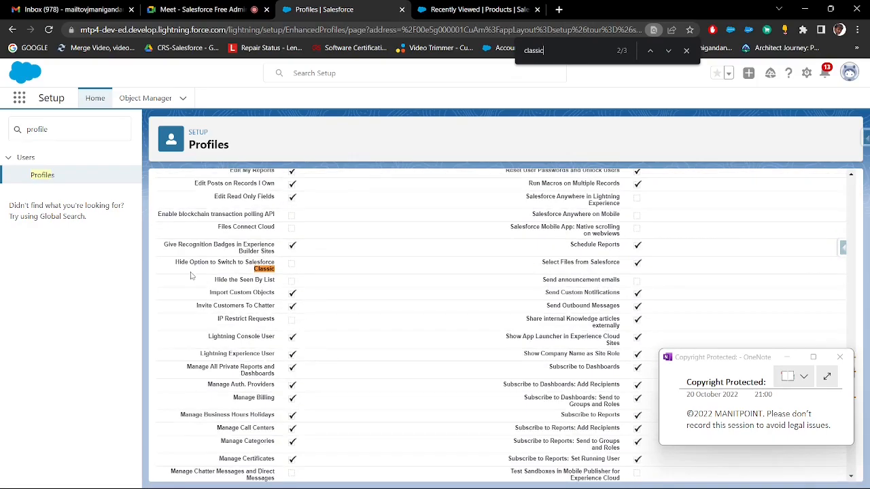
{"action": "left_click_drag", "start_coordinate": [175, 263], "coordinate": [278, 270]}
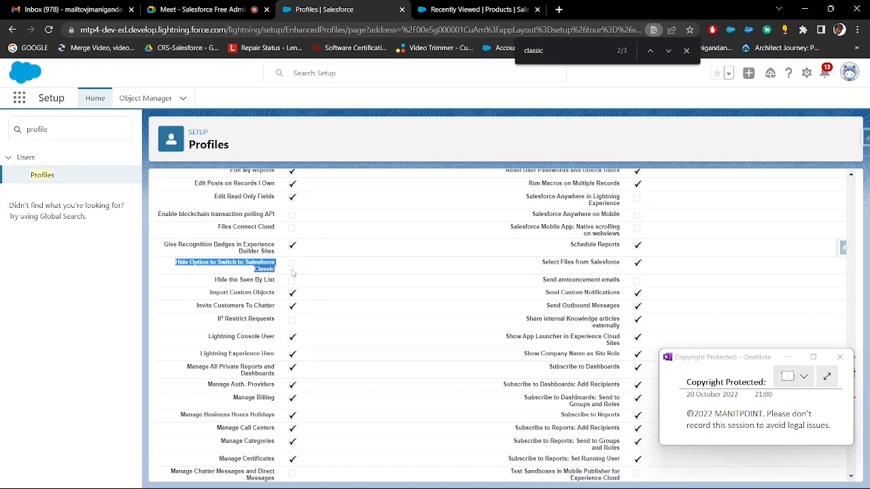
Show the Switch to Salesforce Classic option in the account's profile menu, highlight it, and close the menu
{"action": "left_click", "coordinate": [849, 73]}
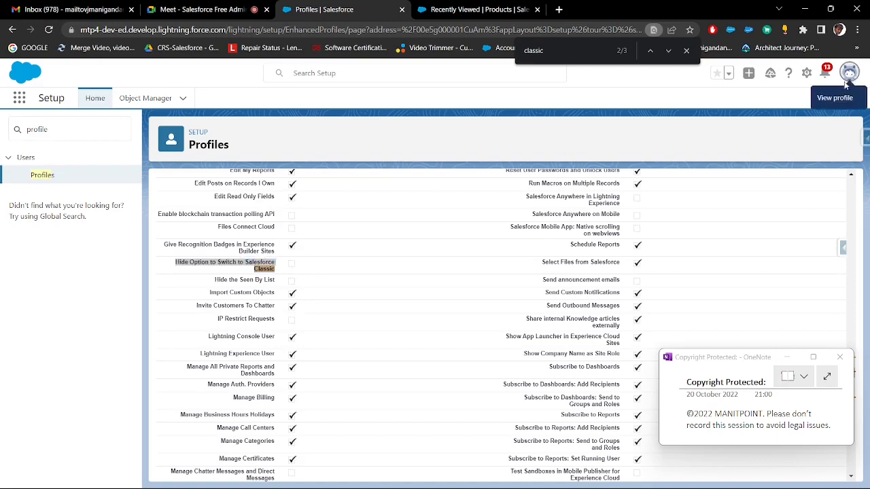
{"action": "left_click_drag", "start_coordinate": [326, 328], "coordinate": [212, 326]}
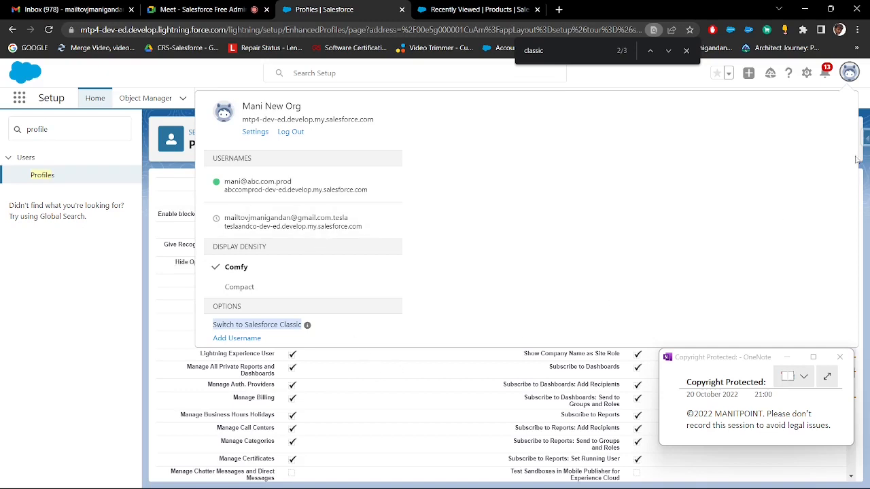
{"action": "left_click", "coordinate": [849, 73]}
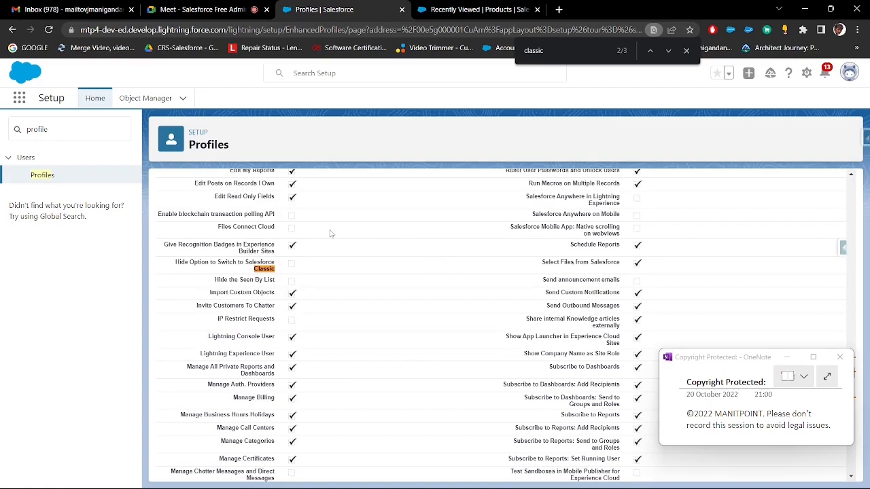
Copy the General User Permissions heading into the Paint notes below Administrative Permissions, widen its text box to one line, and return to Salesforce
{"action": "scroll", "coordinate": [330, 234], "scroll_direction": "down", "scroll_amount": 8}
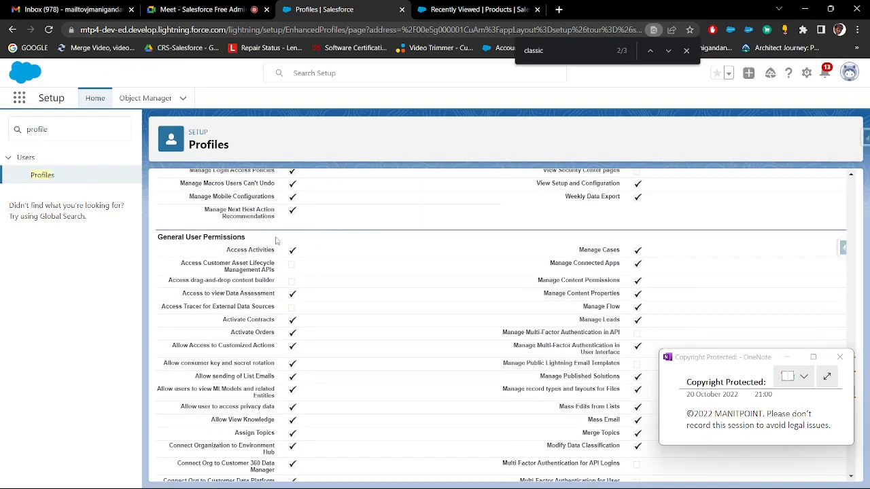
{"action": "left_click_drag", "start_coordinate": [246, 237], "coordinate": [163, 237]}
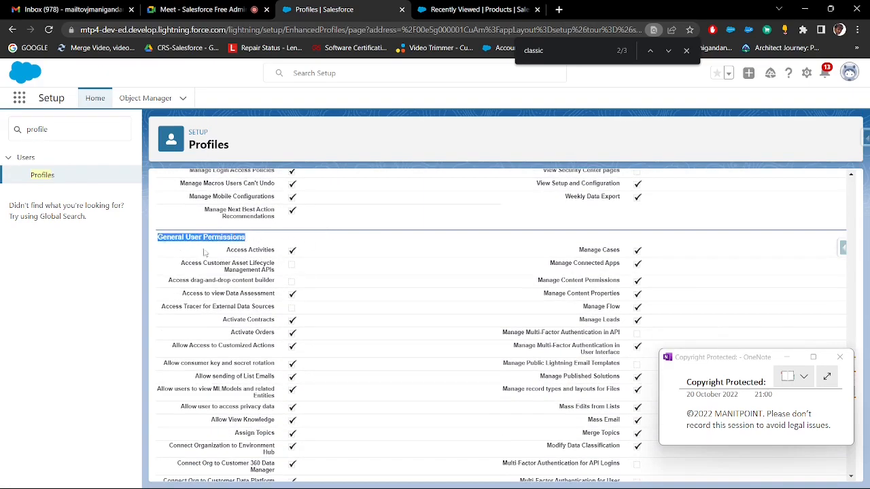
{"action": "key", "text": "alt+Tab"}
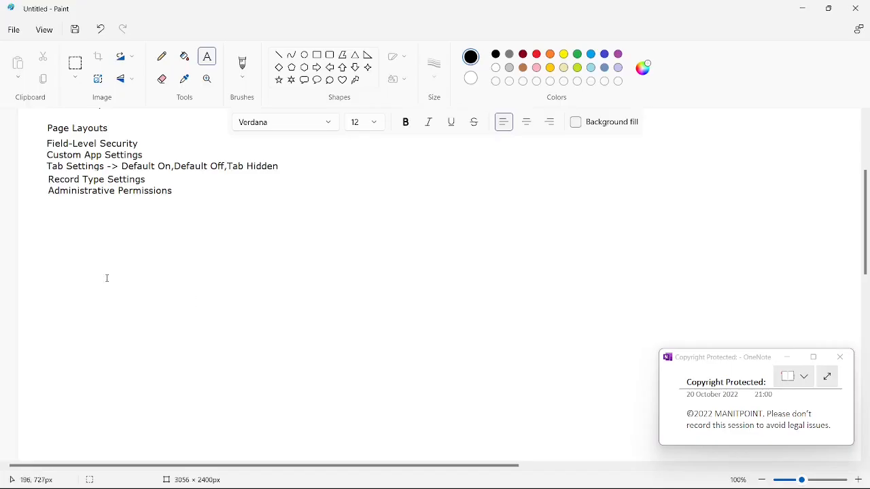
{"action": "left_click", "coordinate": [49, 207]}
{"action": "type", "text": "General User Permissions"}
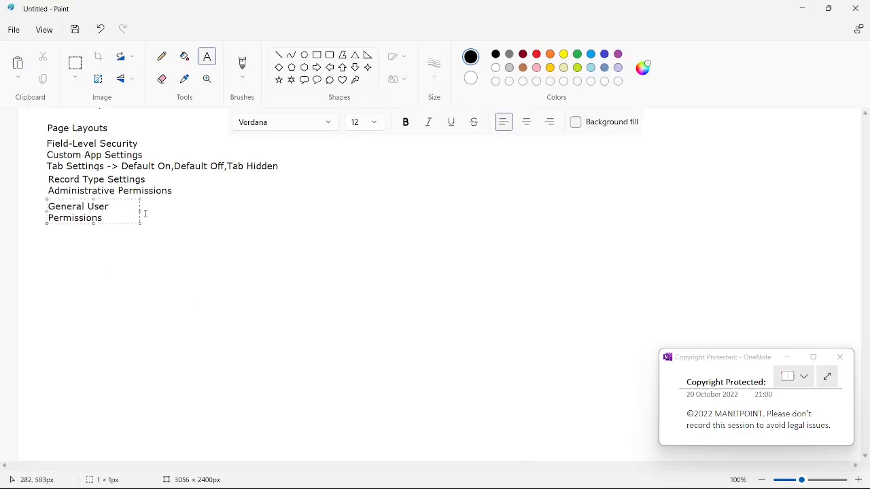
{"action": "left_click_drag", "start_coordinate": [140, 212], "coordinate": [395, 212]}
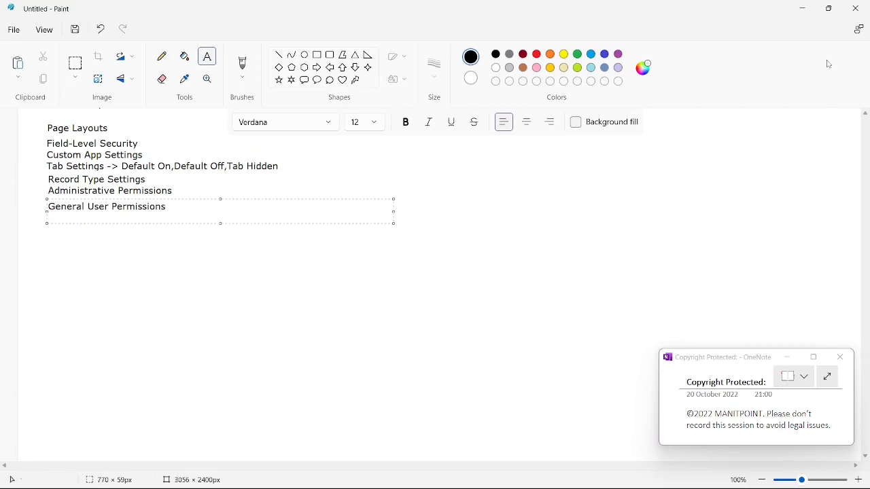
{"action": "left_click", "coordinate": [802, 8]}
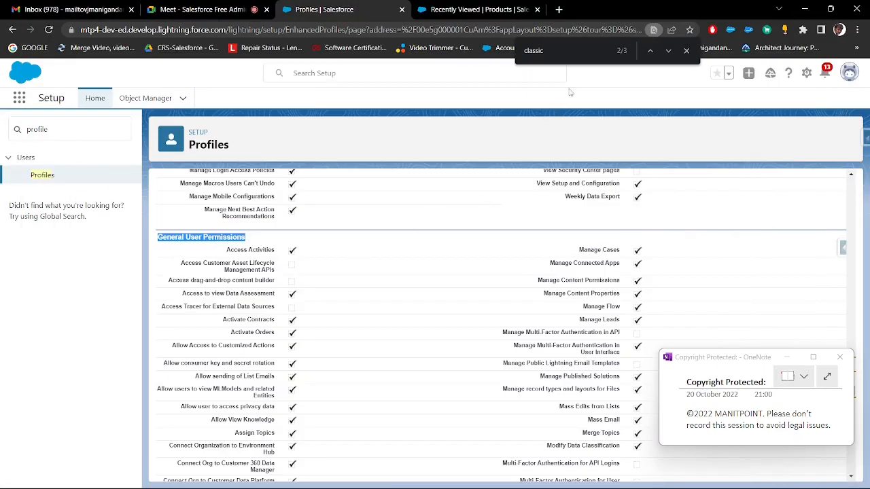
Find the next "classic" match on the profile page and highlight the Remain in Salesforce Classic permission
{"action": "left_click", "coordinate": [583, 53]}
{"action": "key", "text": "Return"}
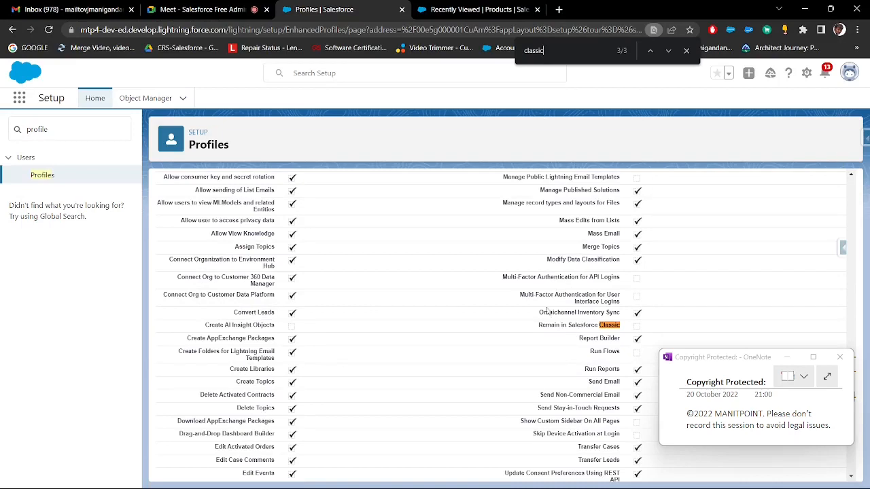
{"action": "left_click_drag", "start_coordinate": [539, 325], "coordinate": [620, 326]}
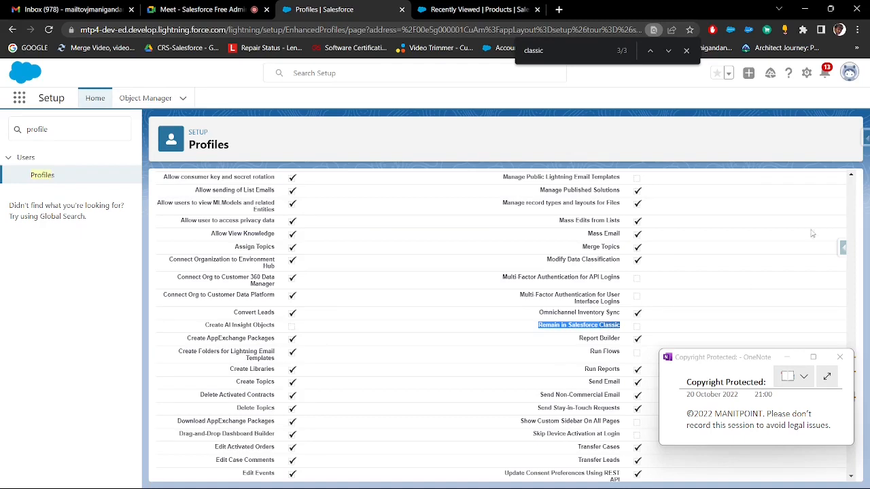
Switch to Salesforce Classic, highlight the Switch to Lightning Experience link, and go back to the Lightning profile page
{"action": "left_click", "coordinate": [848, 76]}
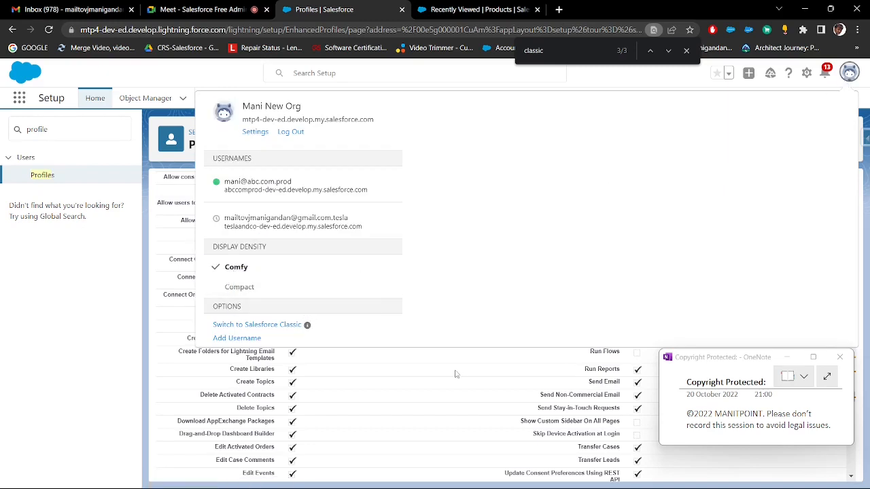
{"action": "left_click", "coordinate": [285, 324]}
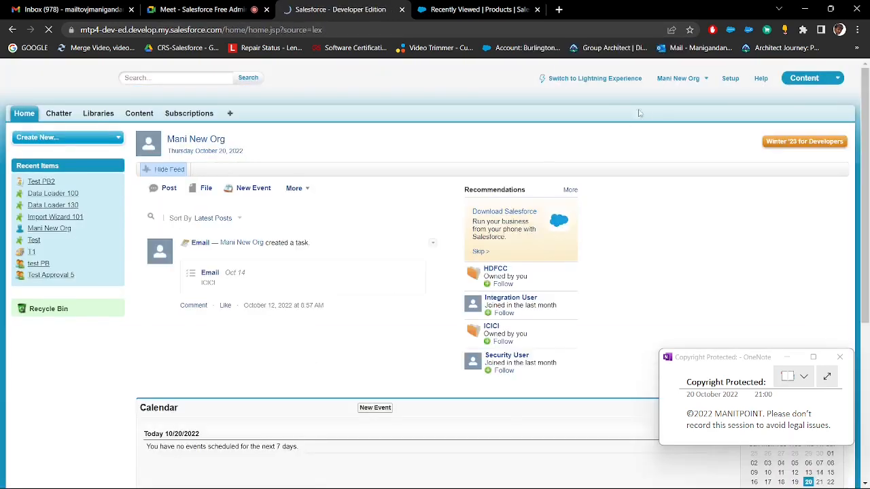
{"action": "left_click_drag", "start_coordinate": [644, 81], "coordinate": [548, 79]}
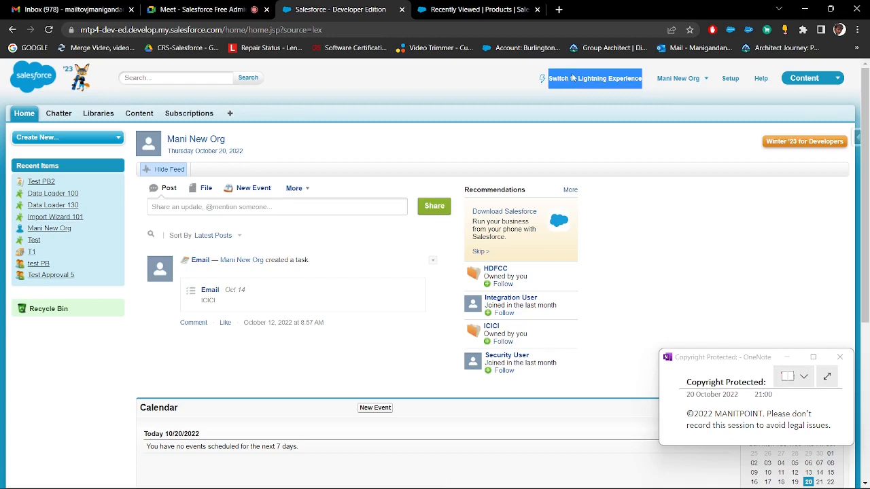
{"action": "left_click", "coordinate": [13, 30]}
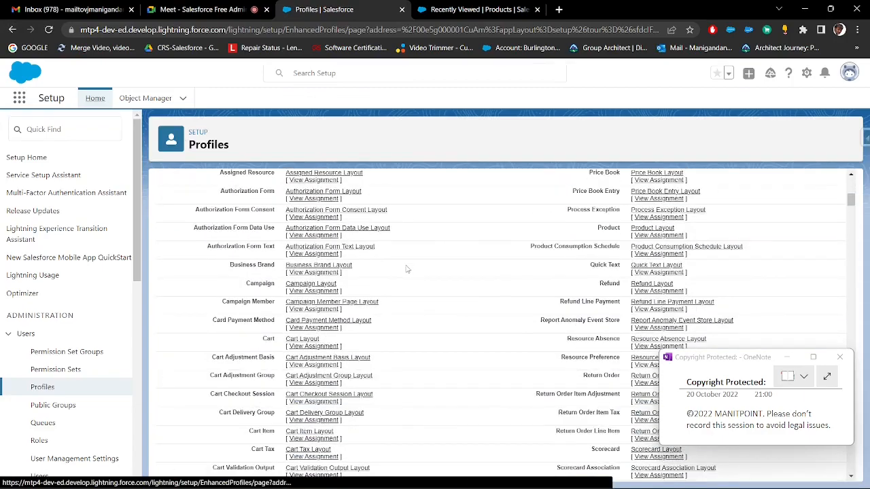
Copy the Standard Object Permissions heading from the profile into the Paint notes after General User Permissions, and return to Salesforce
{"action": "scroll", "coordinate": [406, 271], "scroll_direction": "down", "scroll_amount": 5}
{"action": "scroll", "coordinate": [406, 276], "scroll_direction": "down", "scroll_amount": 20}
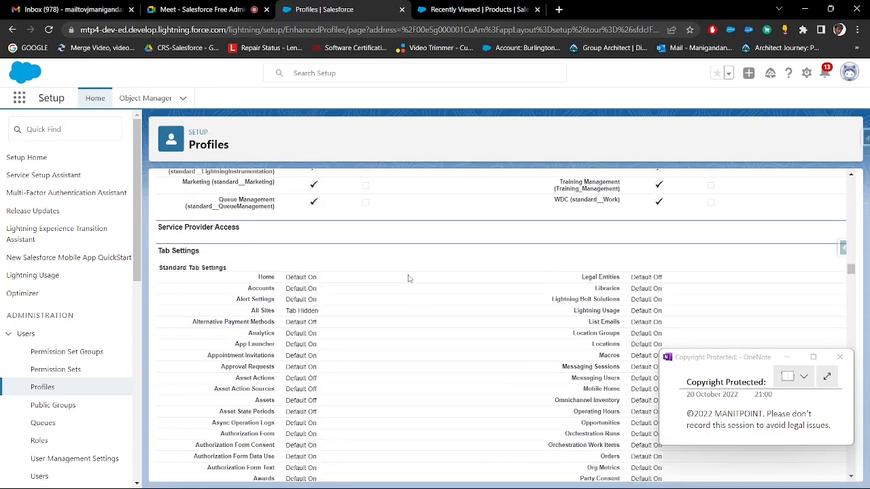
{"action": "scroll", "coordinate": [405, 277], "scroll_direction": "down", "scroll_amount": 15}
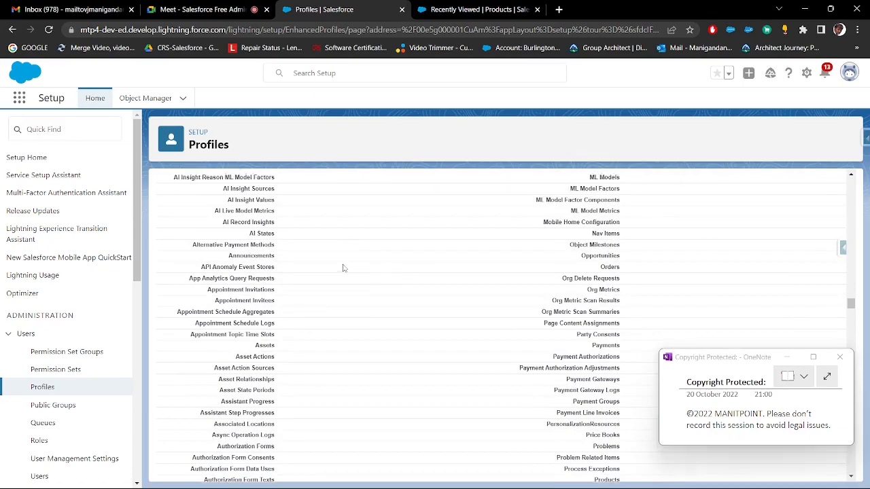
{"action": "scroll", "coordinate": [237, 245], "scroll_direction": "down", "scroll_amount": 20}
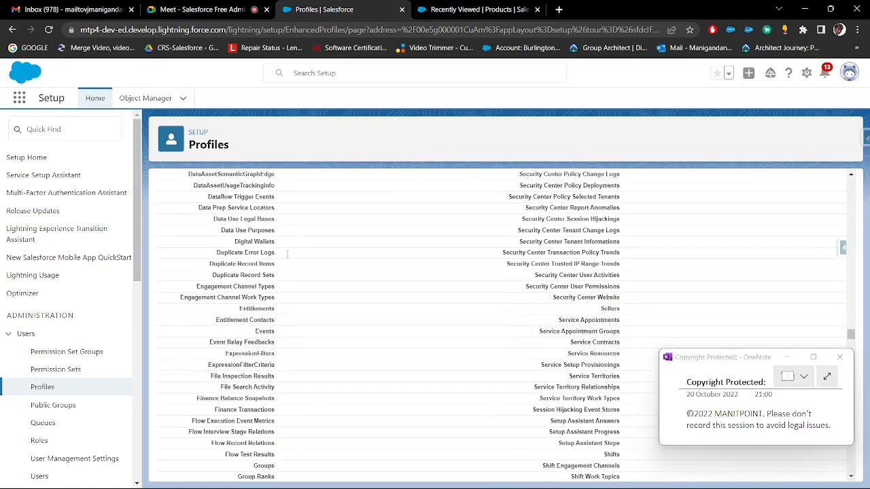
{"action": "scroll", "coordinate": [288, 255], "scroll_direction": "down", "scroll_amount": 20}
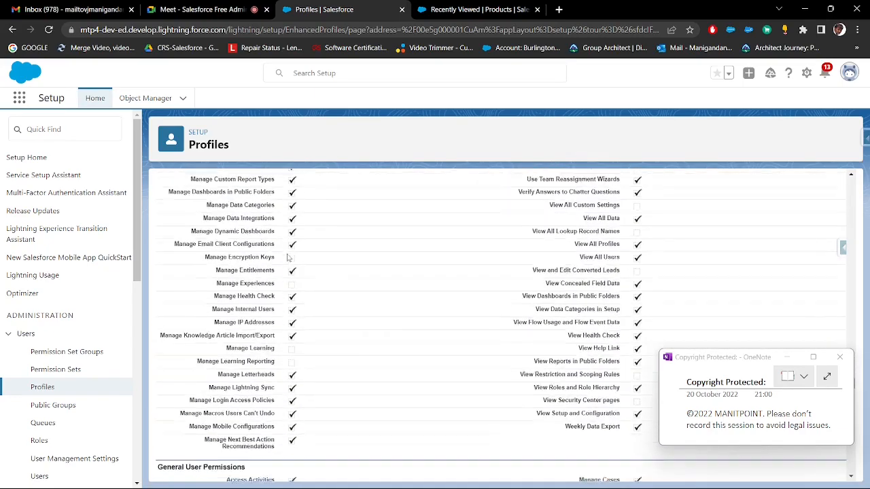
{"action": "scroll", "coordinate": [288, 257], "scroll_direction": "down", "scroll_amount": 15}
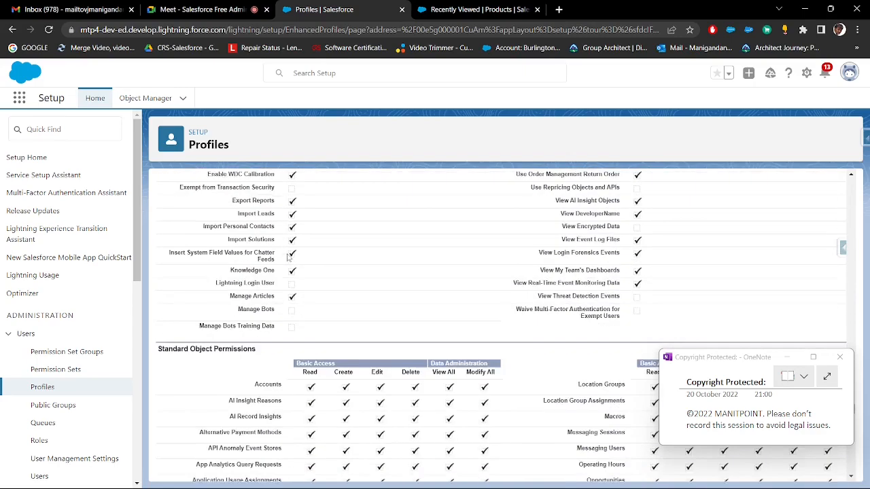
{"action": "left_click_drag", "start_coordinate": [264, 238], "coordinate": [158, 238]}
{"action": "key", "text": "ctrl+c"}
{"action": "key", "text": "alt+Tab"}
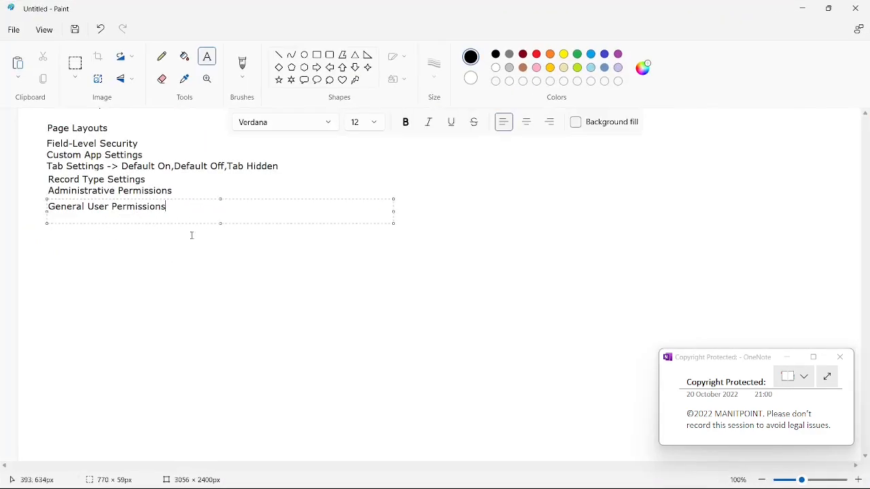
{"action": "key", "text": "ctrl+v"}
{"action": "key", "text": "alt+Tab"}
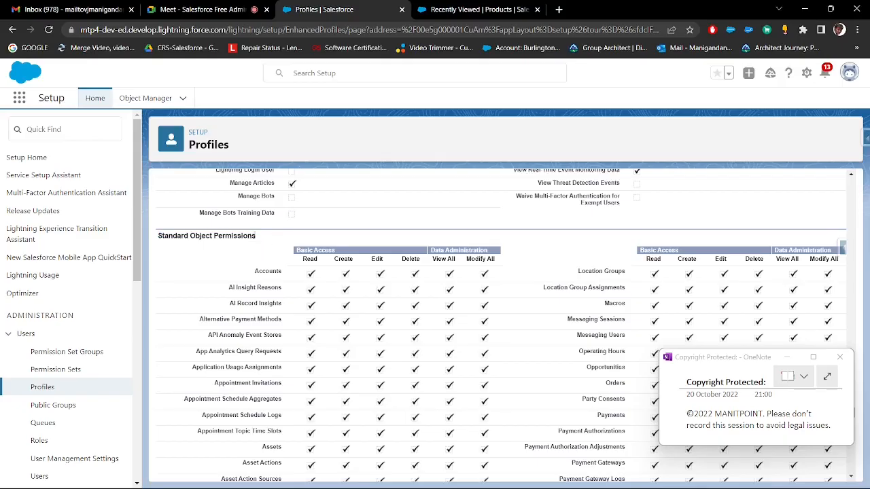
Highlight the Data Administration heading and the Read, Create, Edit and Delete columns under Standard Object Permissions
{"action": "left_click_drag", "start_coordinate": [256, 272], "coordinate": [288, 280]}
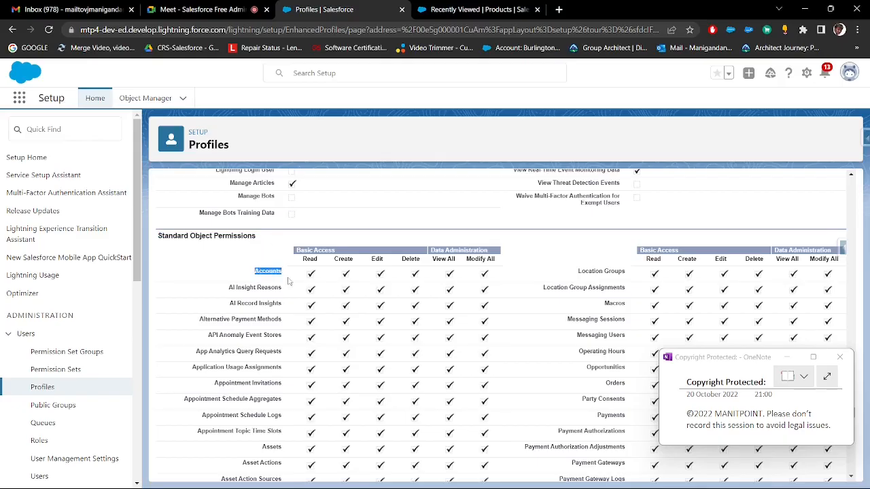
{"action": "left_click", "coordinate": [356, 238]}
{"action": "left_click_drag", "start_coordinate": [302, 259], "coordinate": [427, 253]}
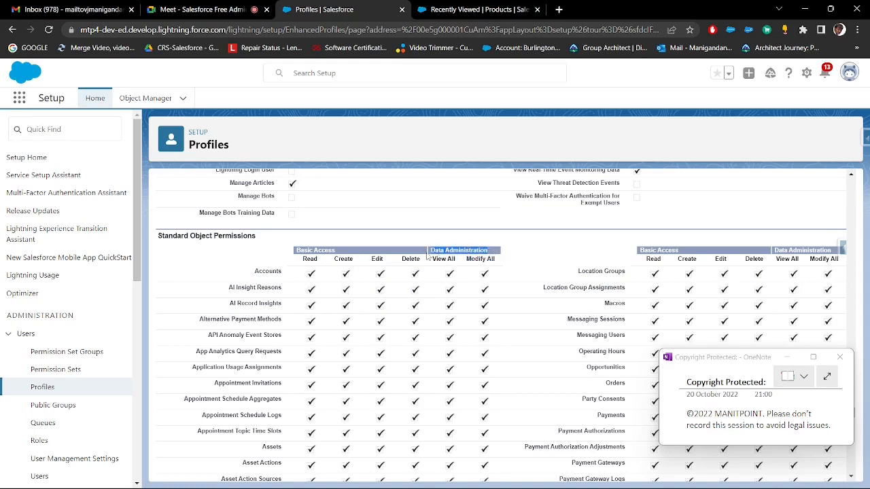
{"action": "left_click", "coordinate": [452, 232]}
{"action": "left_click_drag", "start_coordinate": [429, 250], "coordinate": [494, 250]}
{"action": "left_click_drag", "start_coordinate": [302, 258], "coordinate": [423, 262]}
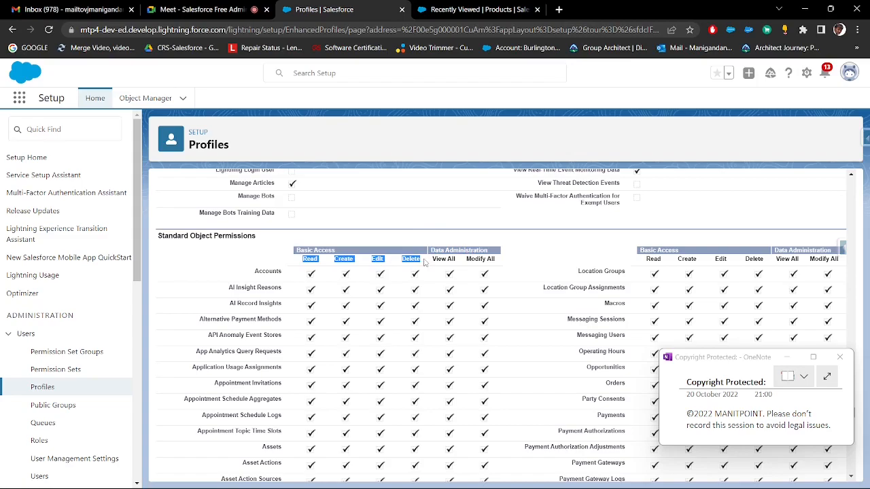
{"action": "left_click", "coordinate": [372, 218]}
Review the access granted under Standard Object Permissions and highlight the Custom Object Permissions table for Candidates, tests and Trainers
{"action": "scroll", "coordinate": [299, 238], "scroll_direction": "down", "scroll_amount": 3}
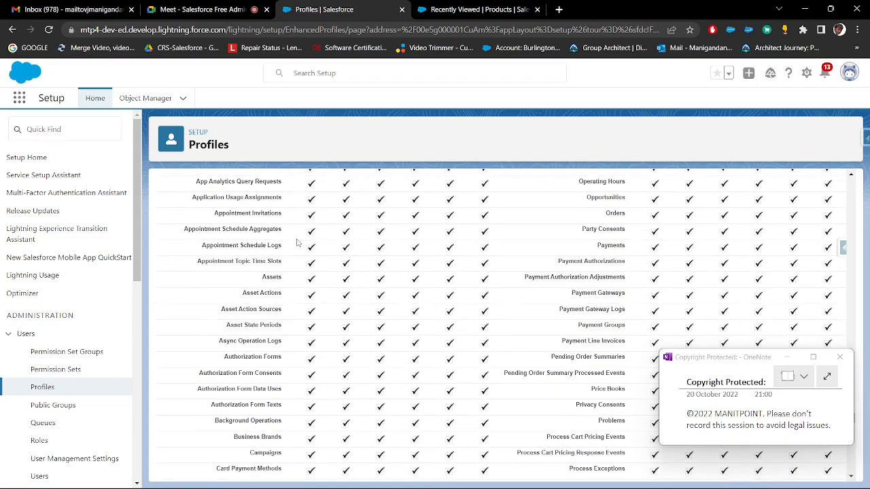
{"action": "scroll", "coordinate": [296, 242], "scroll_direction": "down", "scroll_amount": 10}
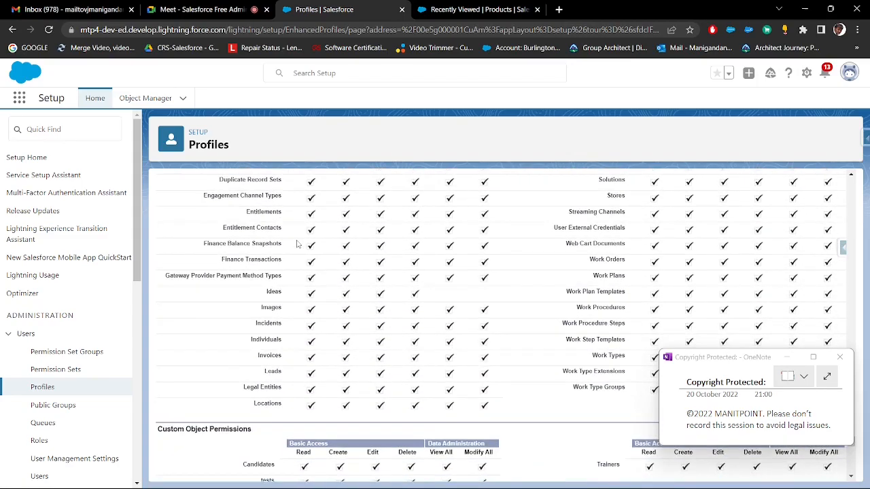
{"action": "scroll", "coordinate": [297, 243], "scroll_direction": "up", "scroll_amount": 10}
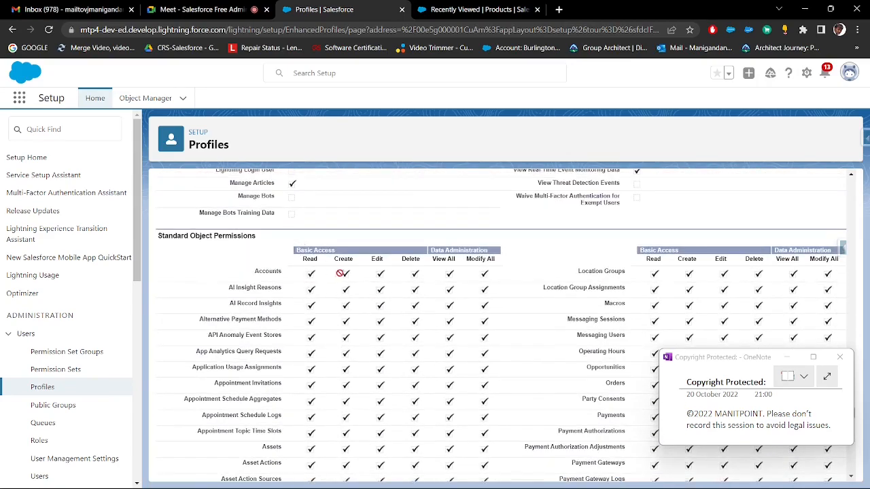
{"action": "scroll", "coordinate": [485, 279], "scroll_direction": "down", "scroll_amount": 8}
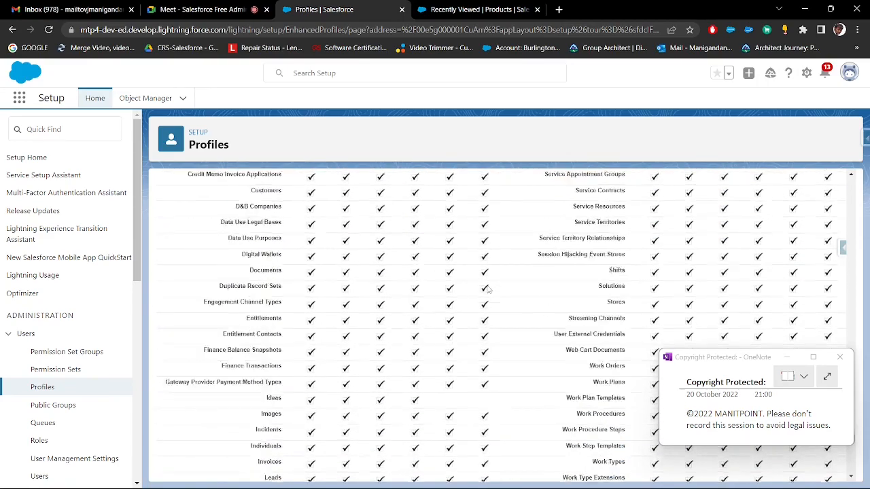
{"action": "scroll", "coordinate": [486, 288], "scroll_direction": "down", "scroll_amount": 7}
{"action": "scroll", "coordinate": [486, 289], "scroll_direction": "up", "scroll_amount": 3}
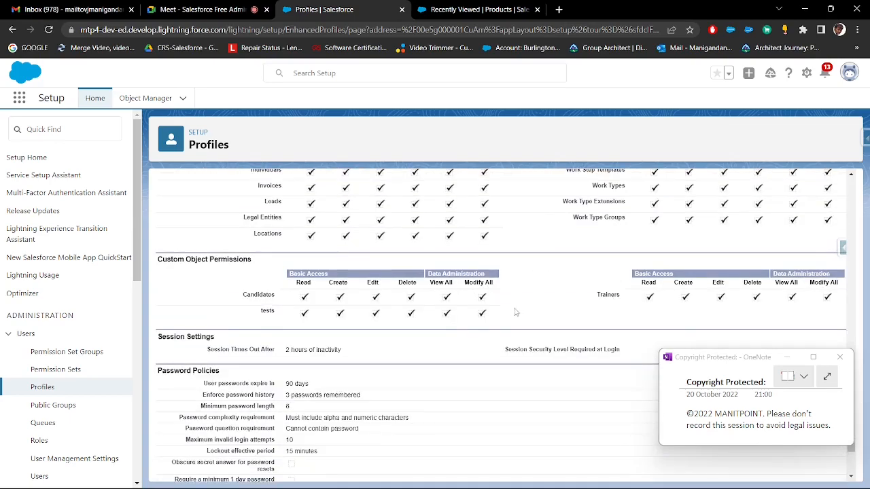
{"action": "left_click_drag", "start_coordinate": [515, 312], "coordinate": [288, 292]}
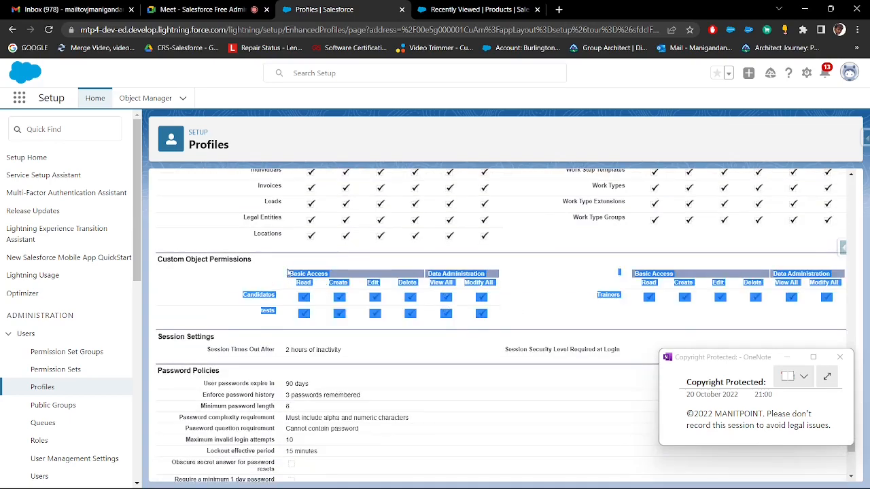
Compare the Standard Object Permissions section with Custom Object Permissions and highlight the Custom Object Permissions heading
{"action": "scroll", "coordinate": [265, 259], "scroll_direction": "up", "scroll_amount": 15}
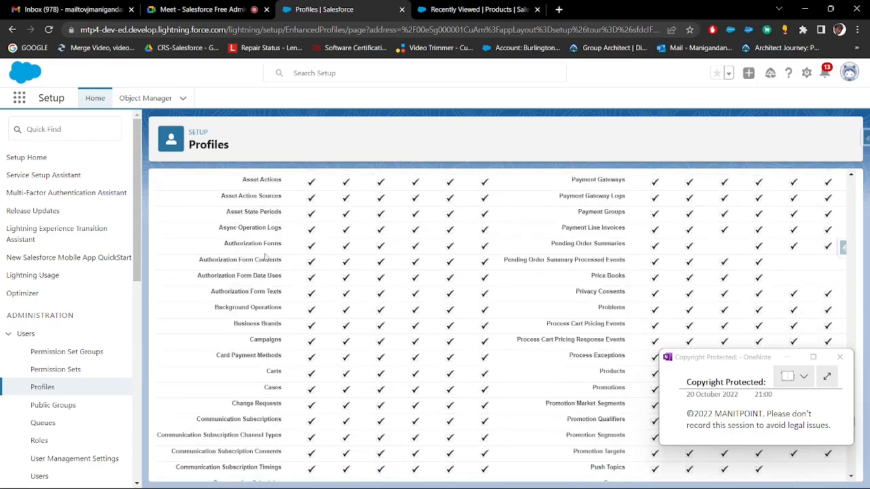
{"action": "scroll", "coordinate": [272, 257], "scroll_direction": "up", "scroll_amount": 3}
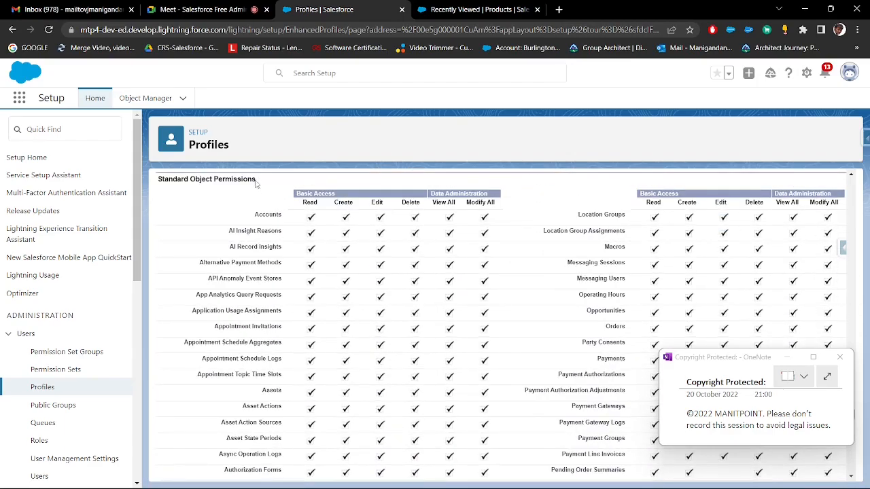
{"action": "scroll", "coordinate": [324, 236], "scroll_direction": "down", "scroll_amount": 18}
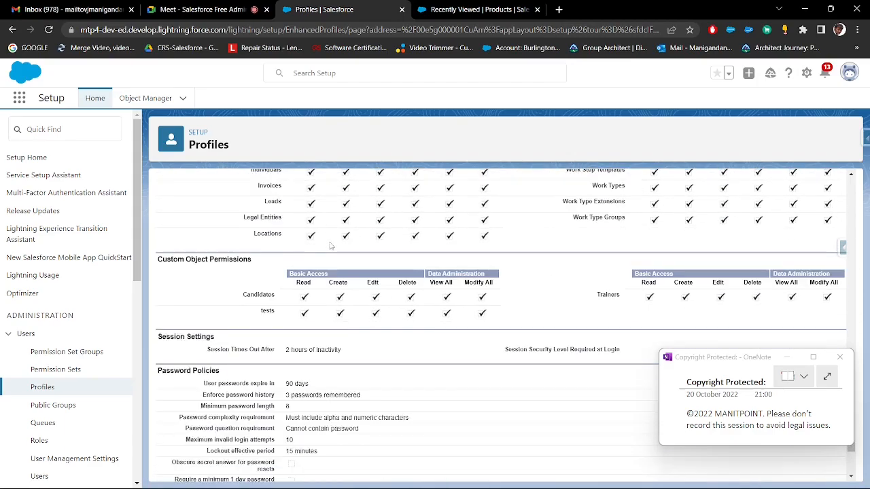
{"action": "left_click_drag", "start_coordinate": [257, 261], "coordinate": [168, 260]}
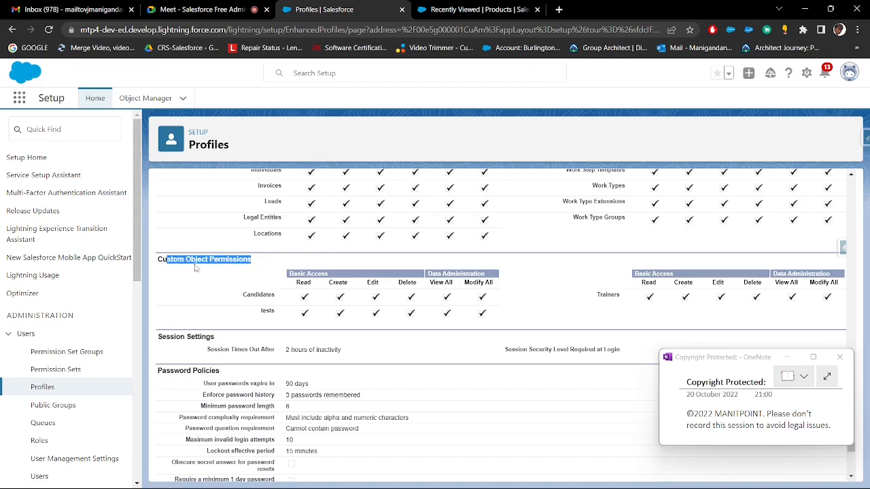
{"action": "scroll", "coordinate": [251, 272], "scroll_direction": "down", "scroll_amount": 2}
{"action": "scroll", "coordinate": [282, 224], "scroll_direction": "up", "scroll_amount": 2}
{"action": "left_click", "coordinate": [259, 256]}
{"action": "left_click_drag", "start_coordinate": [261, 260], "coordinate": [185, 261]}
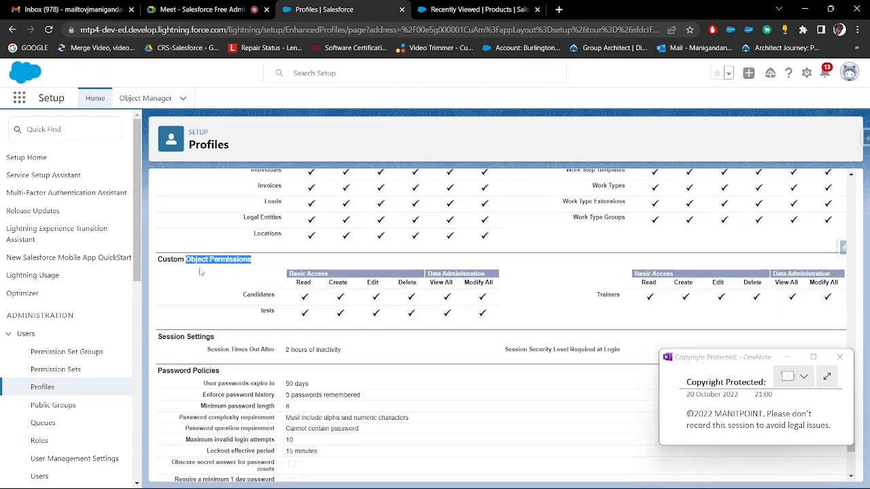
Copy the Session Settings heading from the profile into the Paint notes below Standard Object Permissions, and return to Salesforce
{"action": "scroll", "coordinate": [238, 329], "scroll_direction": "down", "scroll_amount": 1}
{"action": "left_click_drag", "start_coordinate": [229, 281], "coordinate": [159, 280]}
{"action": "key", "text": "ctrl+c"}
{"action": "key", "text": "alt+Tab"}
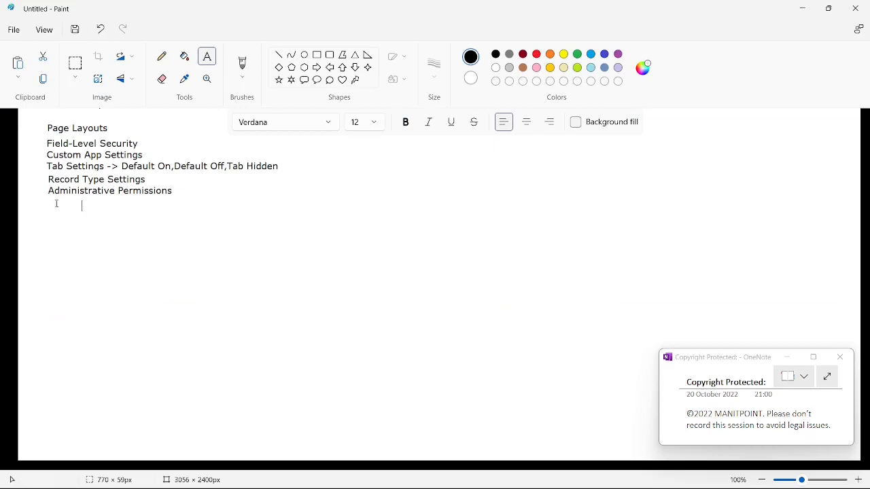
{"action": "type", "text": "Session SettingsGeneral User Permissions"}
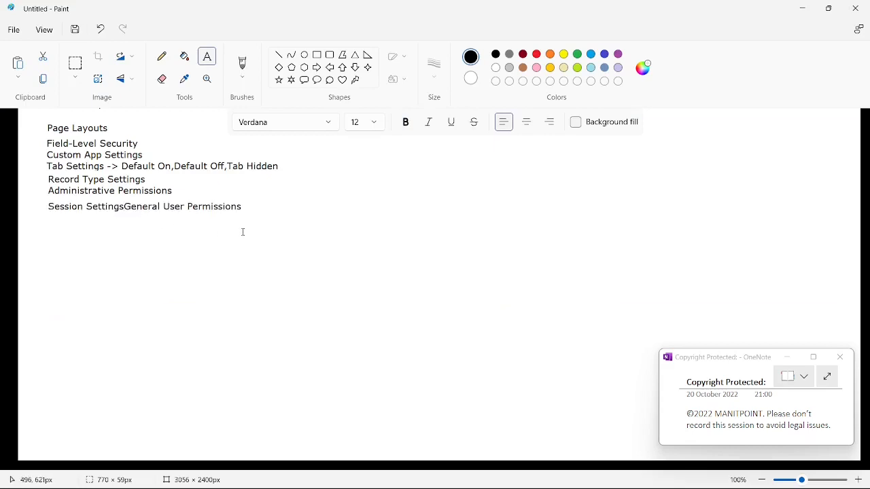
{"action": "key", "text": "ctrl+z"}
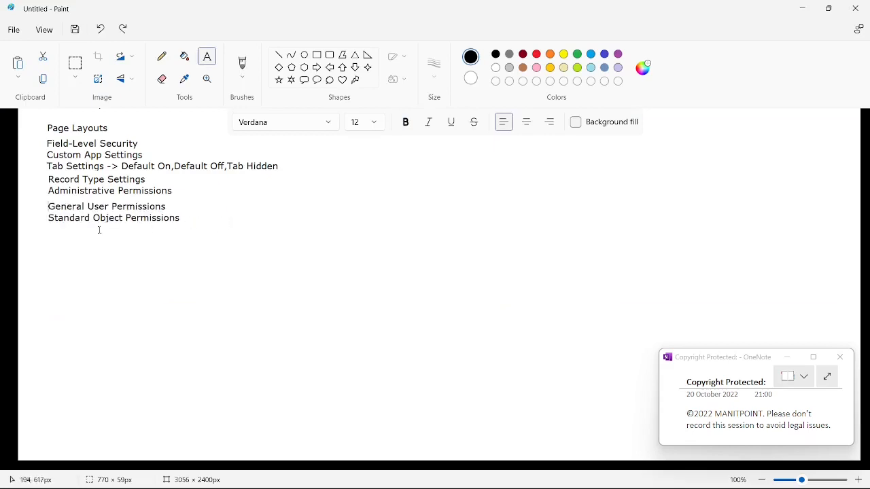
{"action": "left_click", "coordinate": [62, 233]}
{"action": "key", "text": "ctrl+v"}
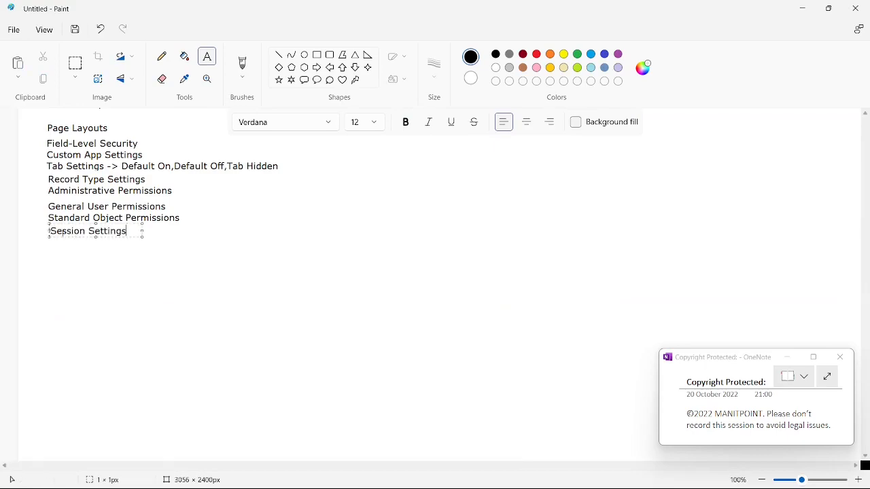
{"action": "key", "text": "alt+Tab"}
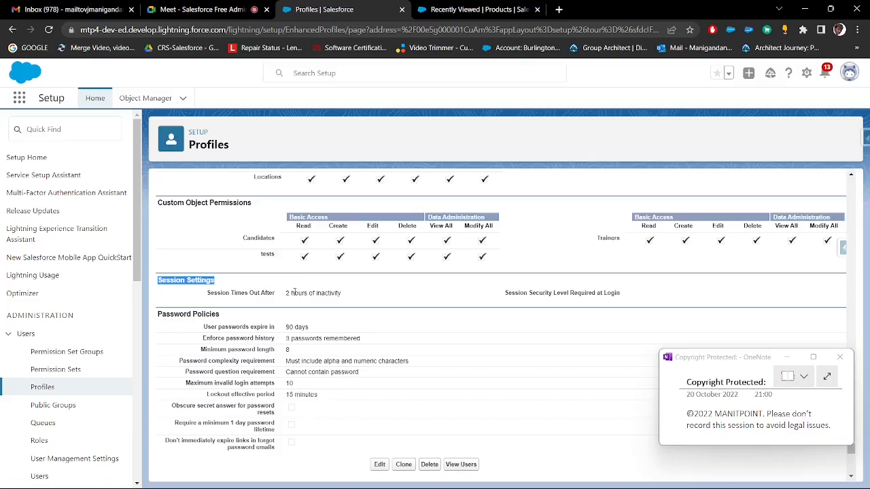
Highlight the Session Times Out After value and the Session Security Level Required at Login label under Session Settings
{"action": "left_click_drag", "start_coordinate": [221, 291], "coordinate": [284, 297]}
{"action": "left_click", "coordinate": [348, 296]}
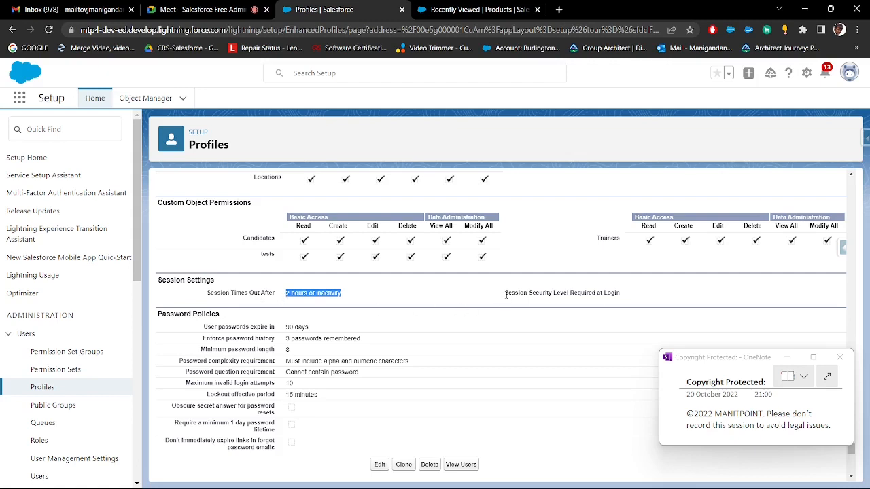
{"action": "left_click_drag", "start_coordinate": [504, 293], "coordinate": [619, 294]}
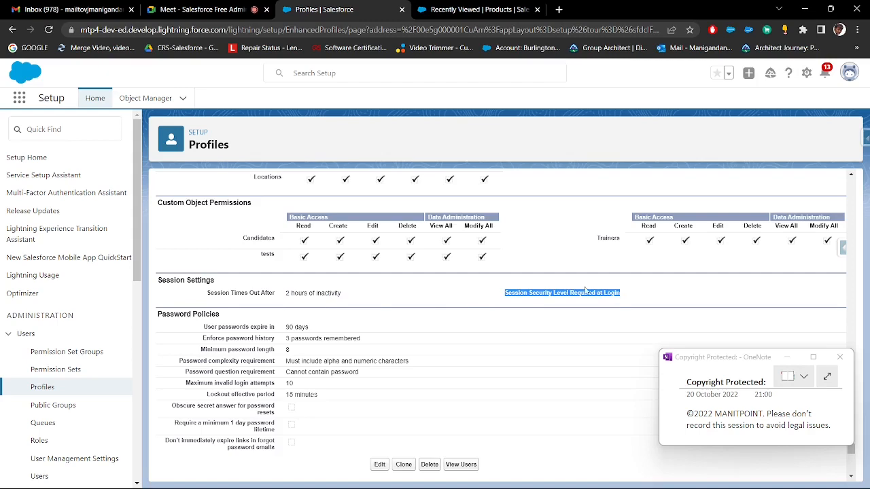
Copy the Password Policies heading from the profile into the Paint notes below Session Settings, and return to Salesforce
{"action": "scroll", "coordinate": [414, 288], "scroll_direction": "down", "scroll_amount": 2}
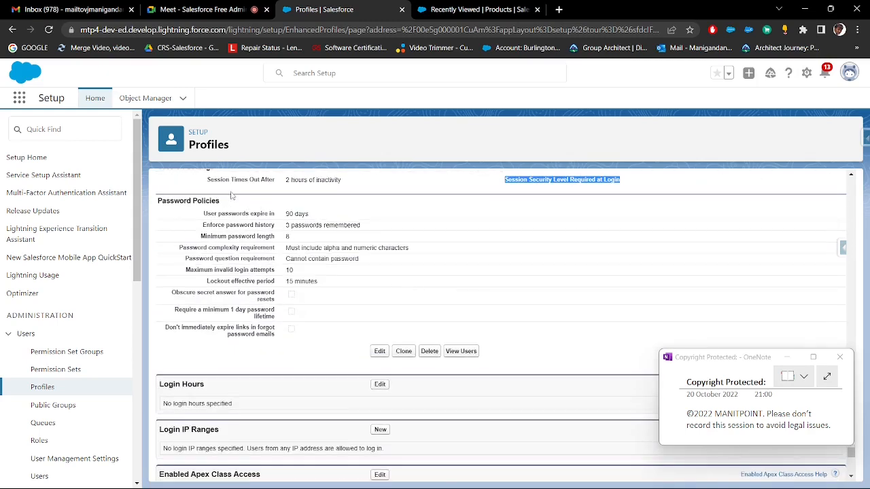
{"action": "left_click_drag", "start_coordinate": [232, 201], "coordinate": [159, 202]}
{"action": "key", "text": "ctrl+c"}
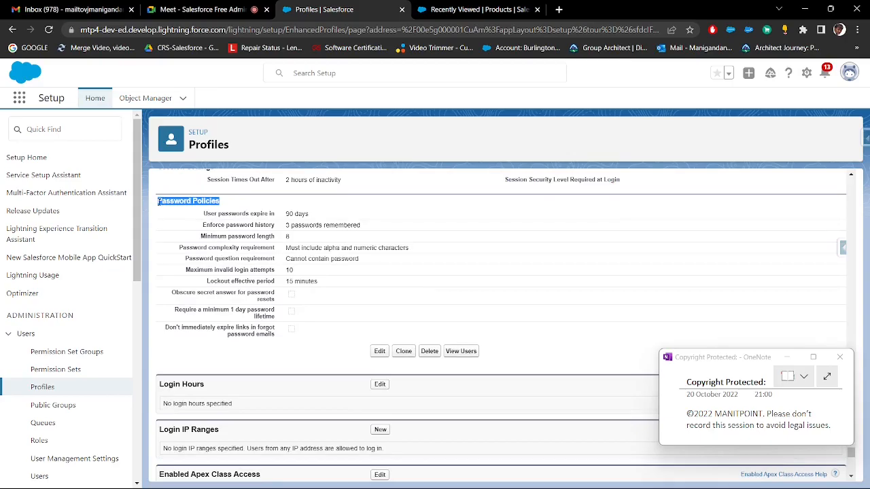
{"action": "key", "text": "alt+Tab"}
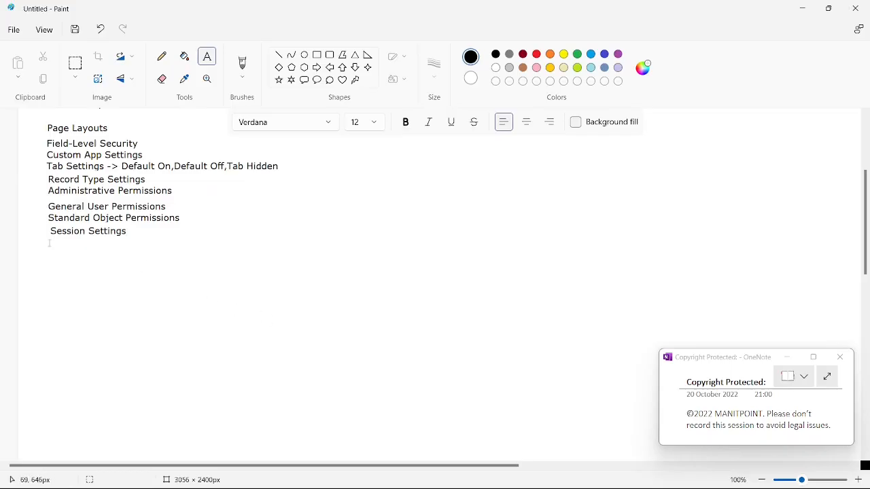
{"action": "key", "text": "ctrl+v"}
{"action": "key", "text": "alt+Tab"}
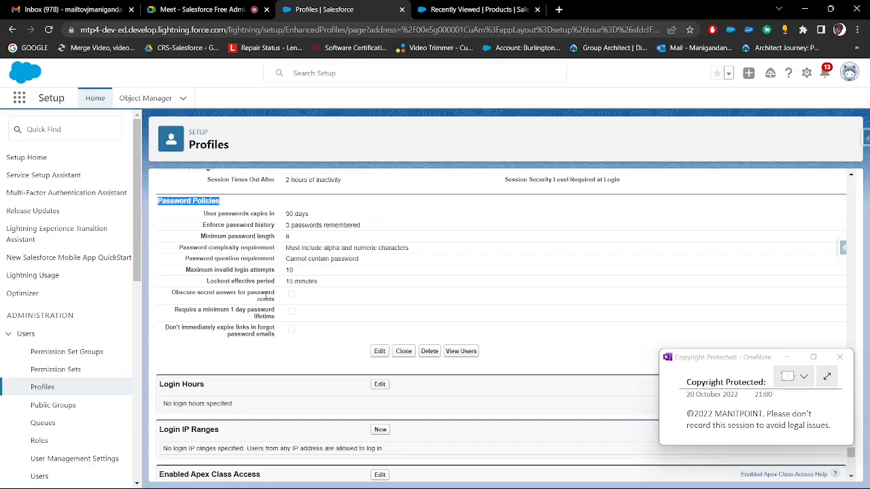
Highlight the password complexity, minimum length, maximum invalid login attempts and password expiry values under Password Policies
{"action": "left_click", "coordinate": [266, 278]}
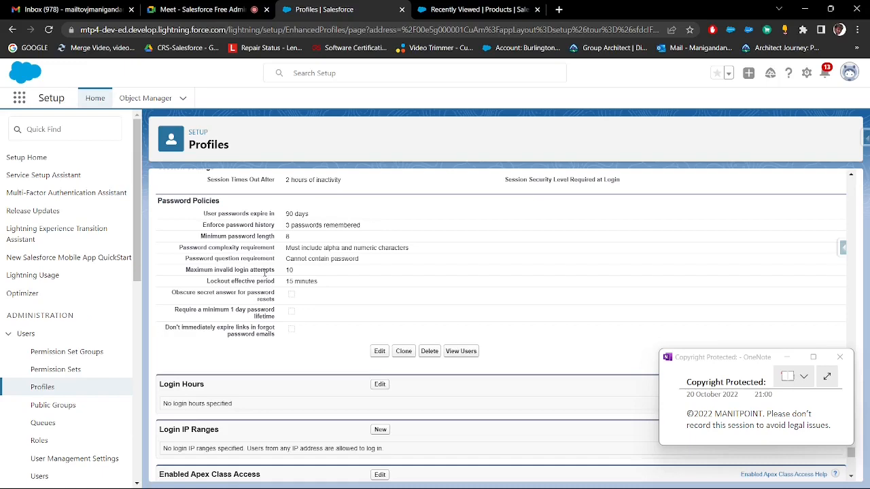
{"action": "left_click_drag", "start_coordinate": [287, 248], "coordinate": [423, 252]}
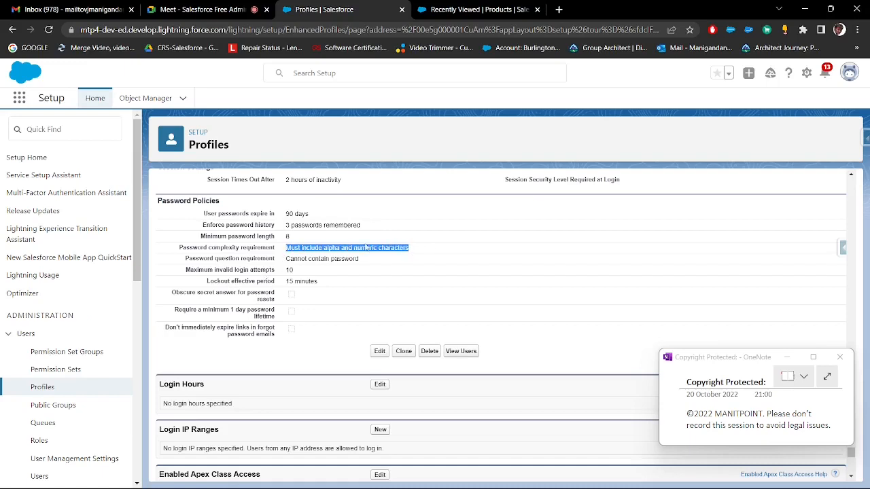
{"action": "double_click", "coordinate": [288, 236]}
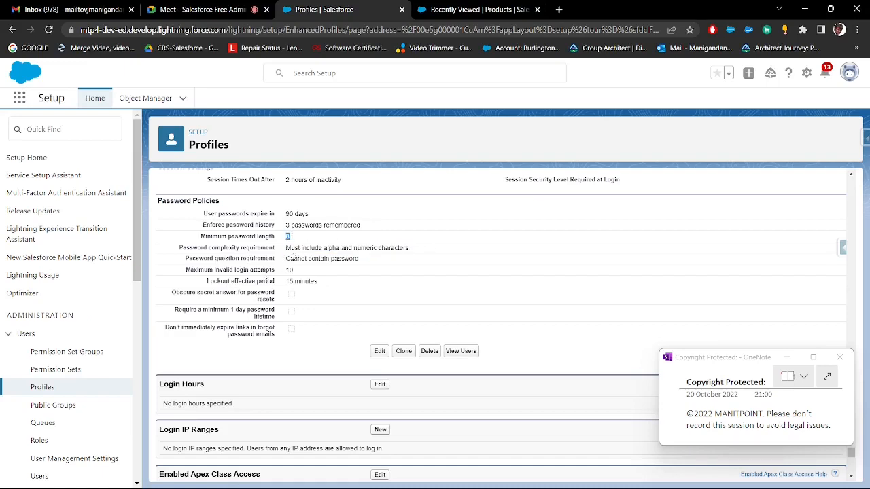
{"action": "double_click", "coordinate": [288, 271]}
{"action": "left_click_drag", "start_coordinate": [287, 213], "coordinate": [309, 214]}
{"action": "left_click_drag", "start_coordinate": [309, 214], "coordinate": [284, 217]}
Highlight the whole list of Password Policies settings, then the section's heading
{"action": "left_click", "coordinate": [254, 212]}
{"action": "left_click_drag", "start_coordinate": [200, 216], "coordinate": [313, 327]}
{"action": "scroll", "coordinate": [313, 327], "scroll_direction": "up", "scroll_amount": 2}
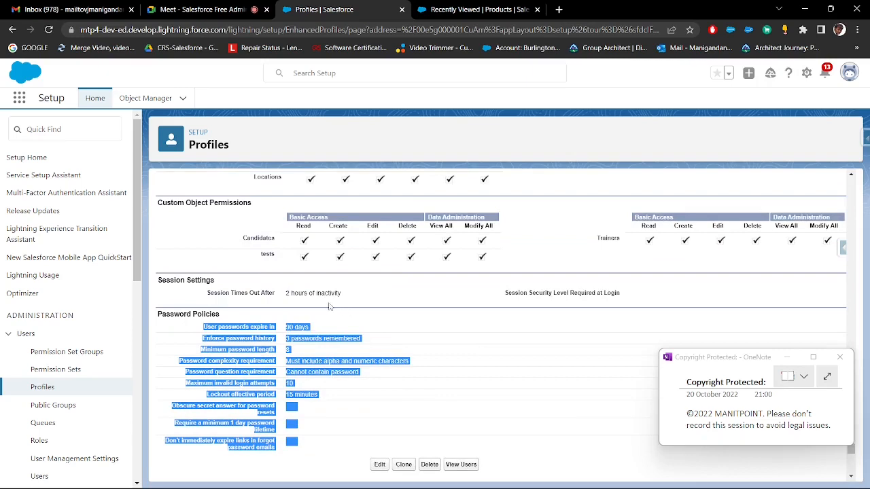
{"action": "scroll", "coordinate": [328, 307], "scroll_direction": "down", "scroll_amount": 1}
{"action": "left_click", "coordinate": [323, 302]}
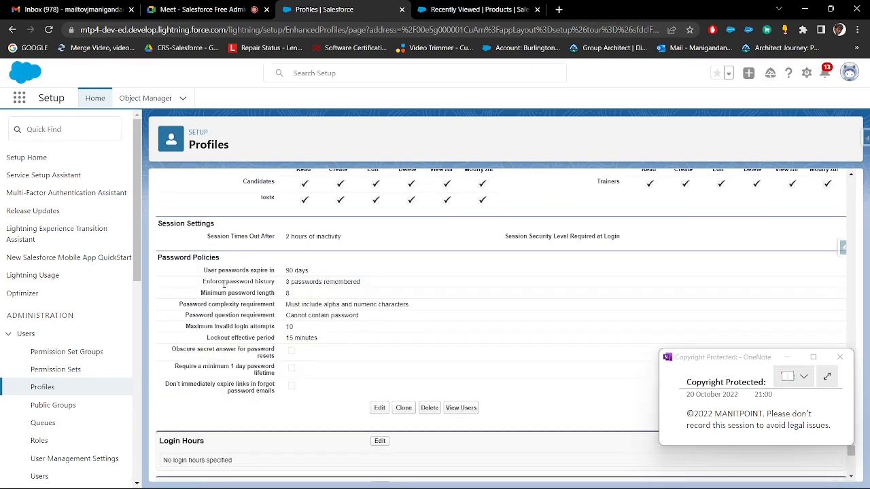
{"action": "scroll", "coordinate": [224, 283], "scroll_direction": "down", "scroll_amount": 1}
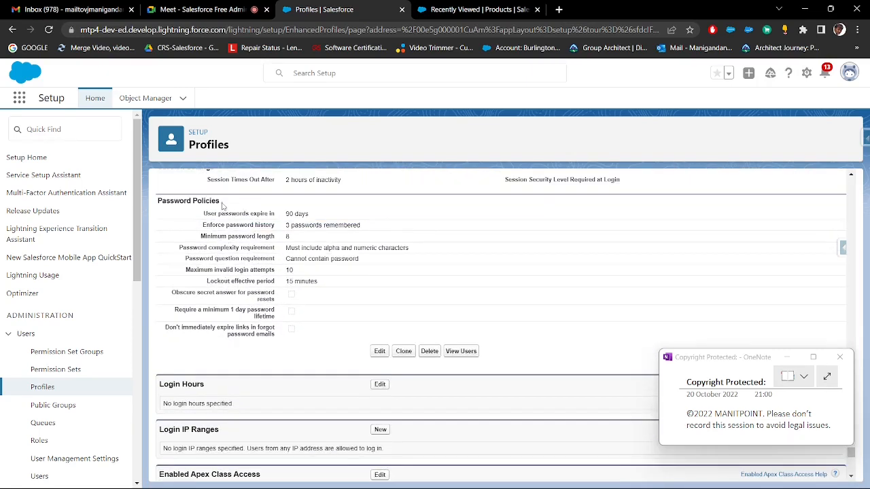
{"action": "left_click_drag", "start_coordinate": [222, 202], "coordinate": [157, 202]}
{"action": "left_click", "coordinate": [224, 293]}
Copy the Login Hours heading from the profile into the Paint notes below Password Policies, and return to Salesforce
{"action": "scroll", "coordinate": [224, 293], "scroll_direction": "down", "scroll_amount": 2}
{"action": "left_click_drag", "start_coordinate": [205, 271], "coordinate": [160, 271]}
{"action": "key", "text": "ctrl+c"}
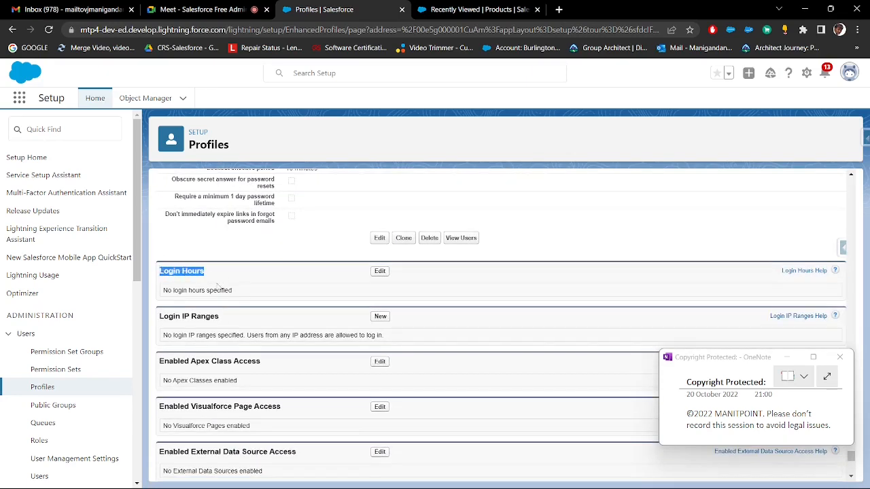
{"action": "key", "text": "alt+Tab"}
{"action": "left_click", "coordinate": [49, 255]}
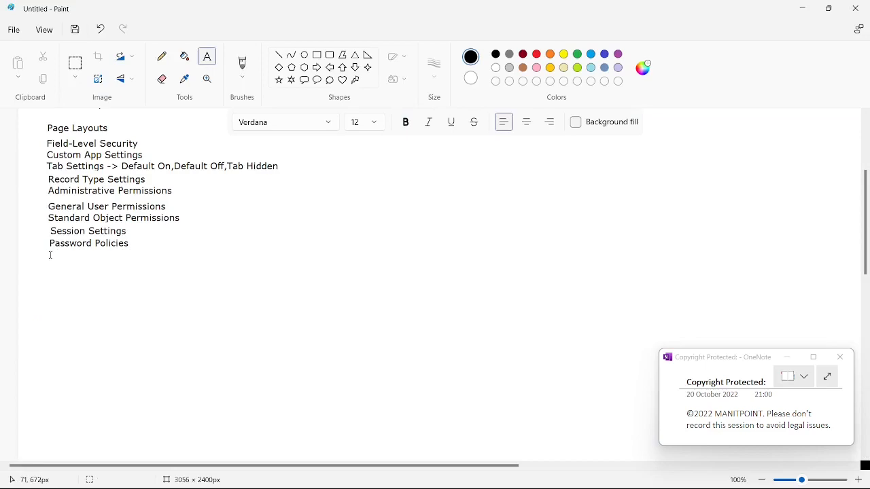
{"action": "key", "text": "ctrl+v"}
{"action": "left_click", "coordinate": [192, 272]}
{"action": "key", "text": "alt+Tab"}
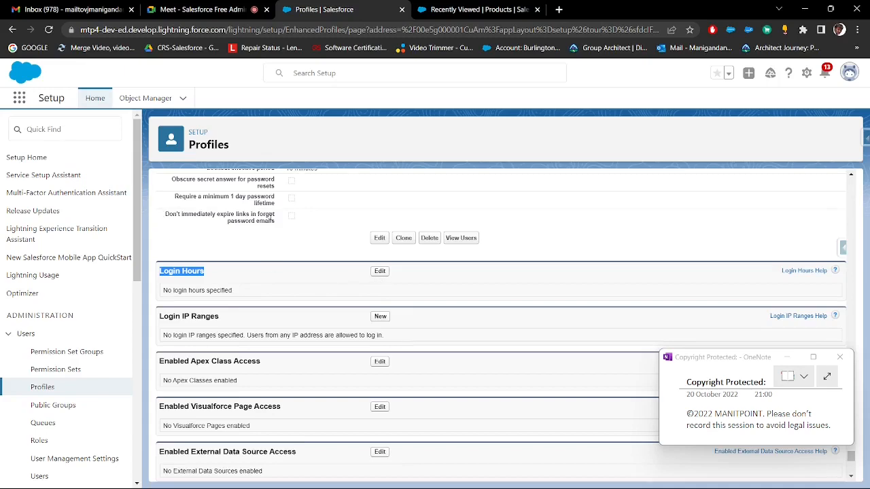
Open the profile's Login Hours for editing and set Monday's start time to 9:00 AM and end time to 6:00 PM
{"action": "scroll", "coordinate": [272, 218], "scroll_direction": "up", "scroll_amount": 2}
{"action": "scroll", "coordinate": [278, 225], "scroll_direction": "down", "scroll_amount": 2}
{"action": "left_click", "coordinate": [380, 272]}
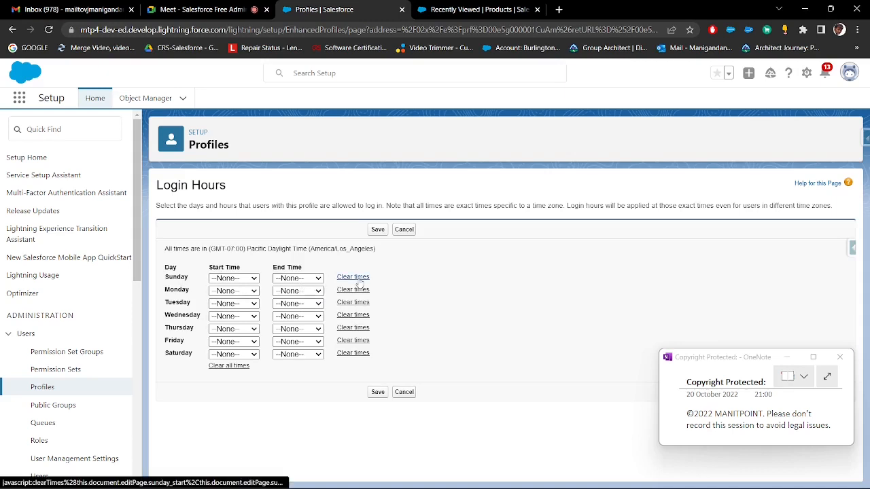
{"action": "left_click", "coordinate": [236, 290]}
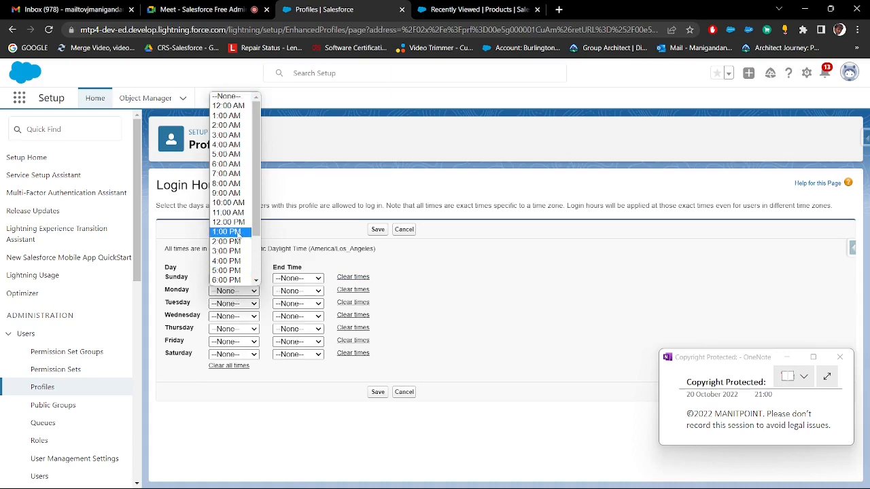
{"action": "scroll", "coordinate": [237, 261], "scroll_direction": "down", "scroll_amount": 2}
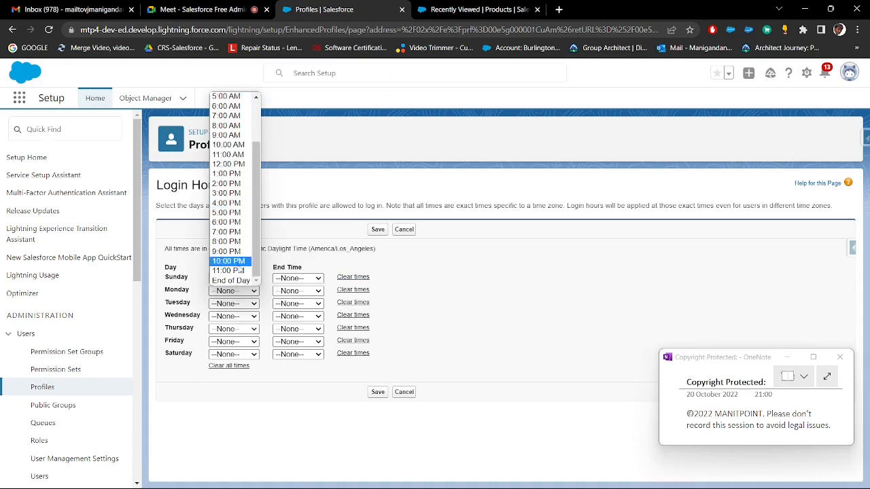
{"action": "scroll", "coordinate": [233, 210], "scroll_direction": "up", "scroll_amount": 2}
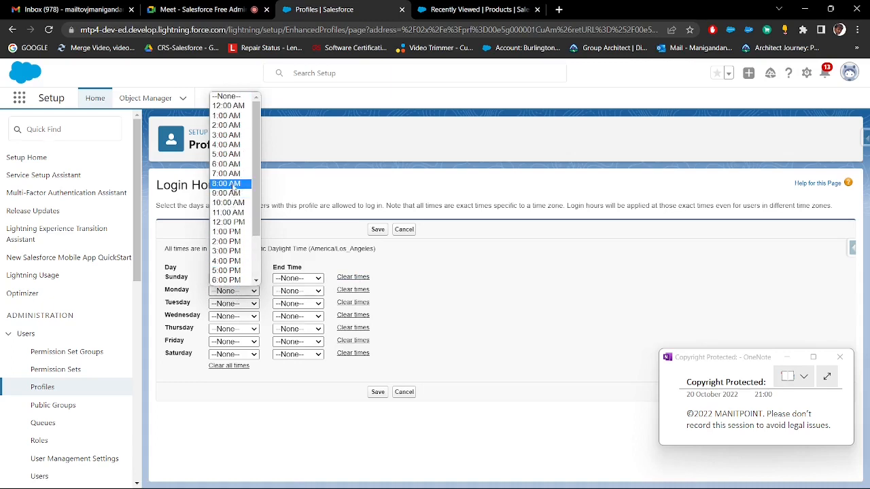
{"action": "left_click", "coordinate": [233, 193]}
{"action": "left_click", "coordinate": [292, 293]}
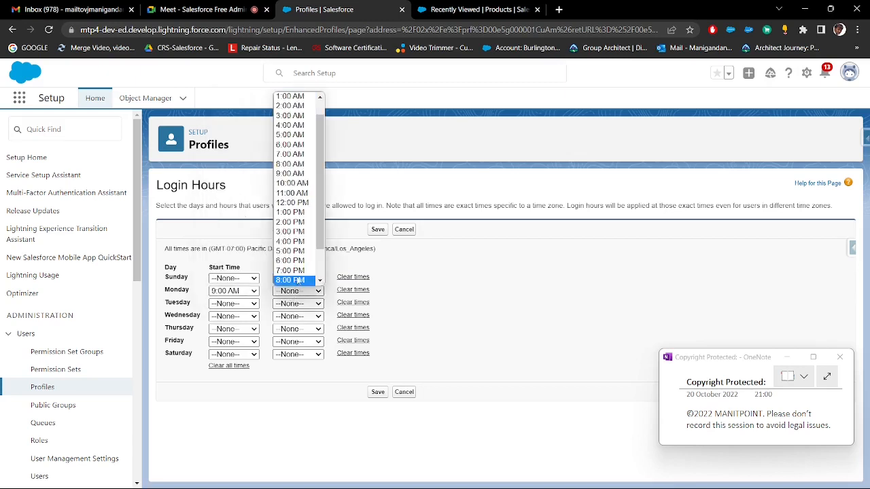
{"action": "left_click", "coordinate": [301, 263]}
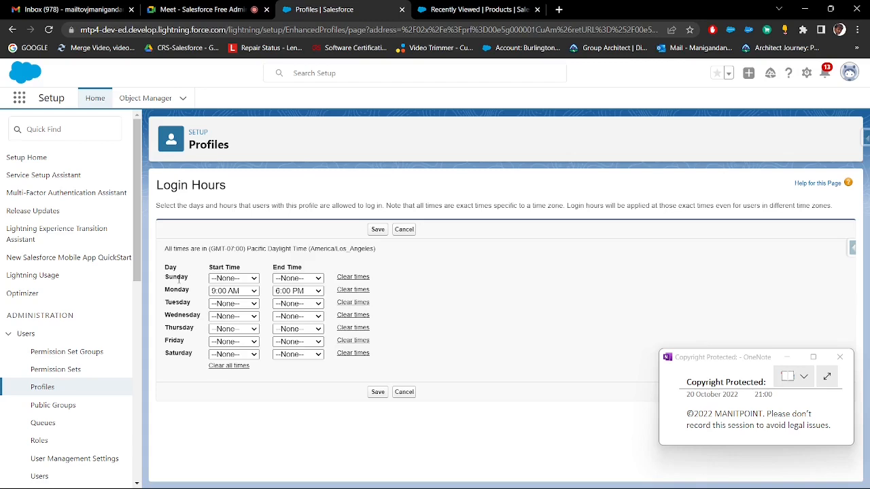
Discard the login hours changes and go to the Login IP Ranges section near the end of the profile
{"action": "left_click", "coordinate": [405, 392]}
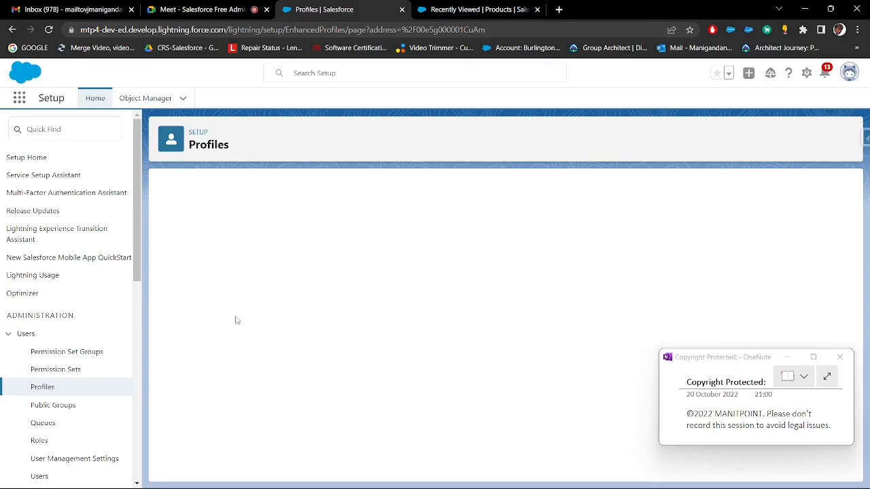
{"action": "scroll", "coordinate": [267, 295], "scroll_direction": "down", "scroll_amount": 15}
{"action": "scroll", "coordinate": [271, 293], "scroll_direction": "down", "scroll_amount": 20}
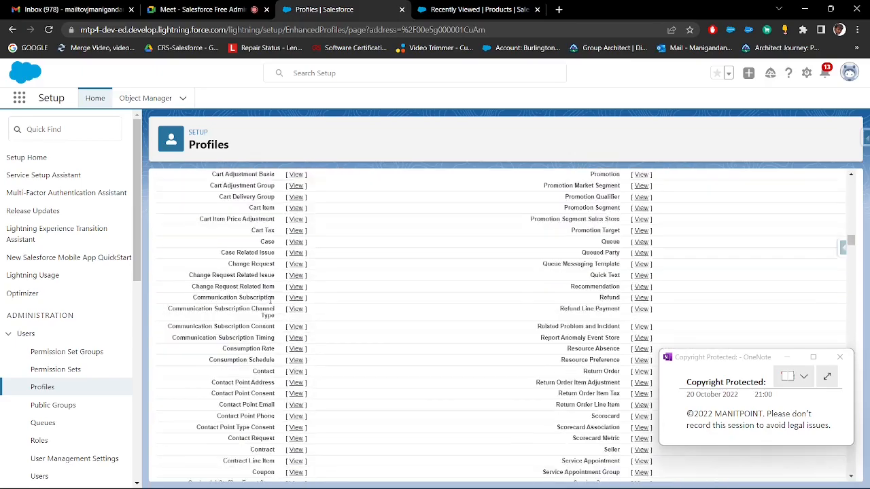
{"action": "scroll", "coordinate": [273, 317], "scroll_direction": "down", "scroll_amount": 20}
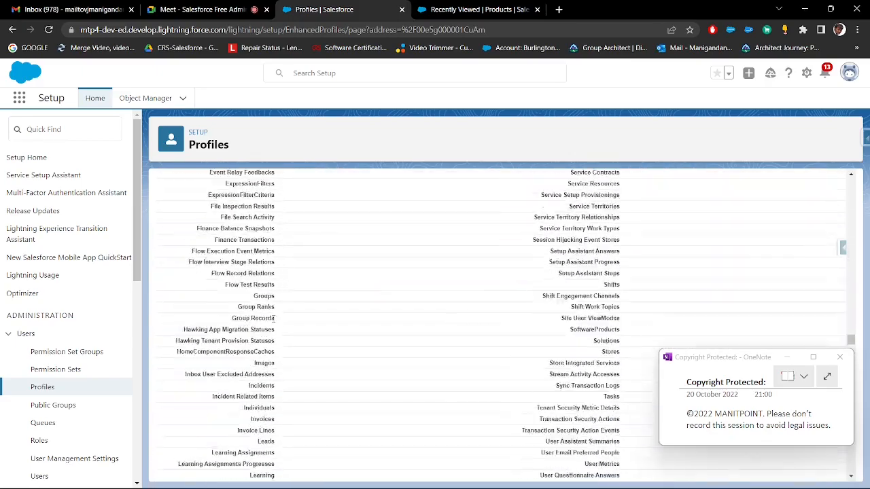
{"action": "scroll", "coordinate": [274, 319], "scroll_direction": "down", "scroll_amount": 20}
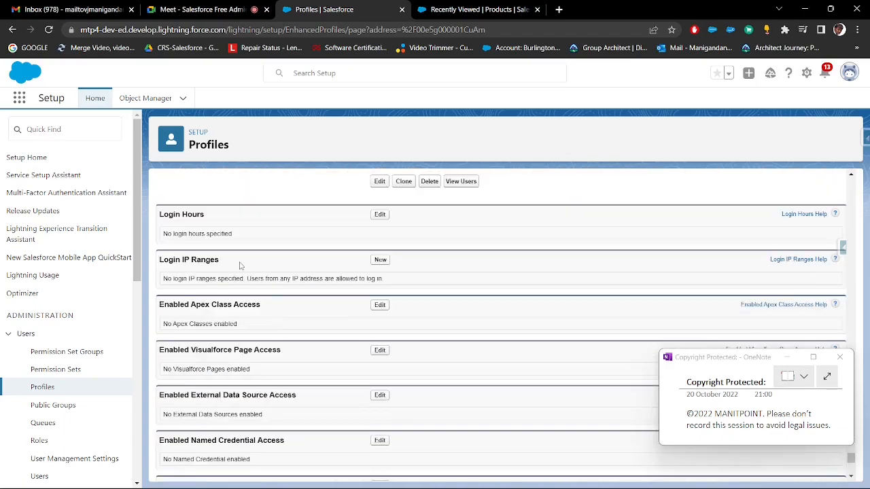
Copy the Login IP Ranges heading from the profile into the Paint notes below Login Hours
{"action": "left_click_drag", "start_coordinate": [241, 265], "coordinate": [159, 263]}
{"action": "key", "text": "ctrl+c"}
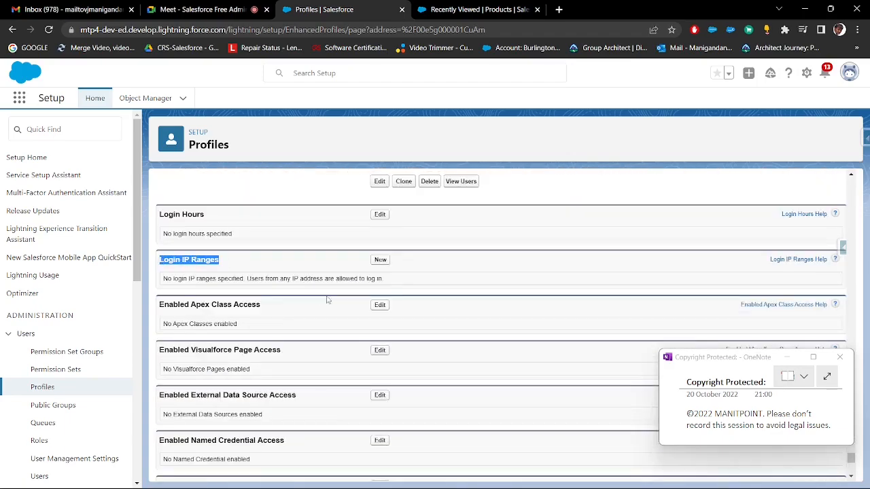
{"action": "key", "text": "alt+Tab"}
{"action": "left_click", "coordinate": [52, 268]}
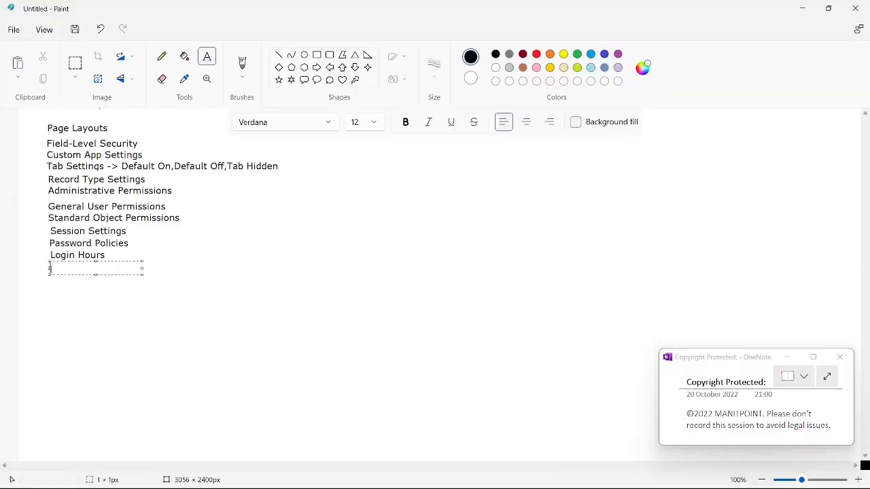
{"action": "key", "text": "ctrl+v"}
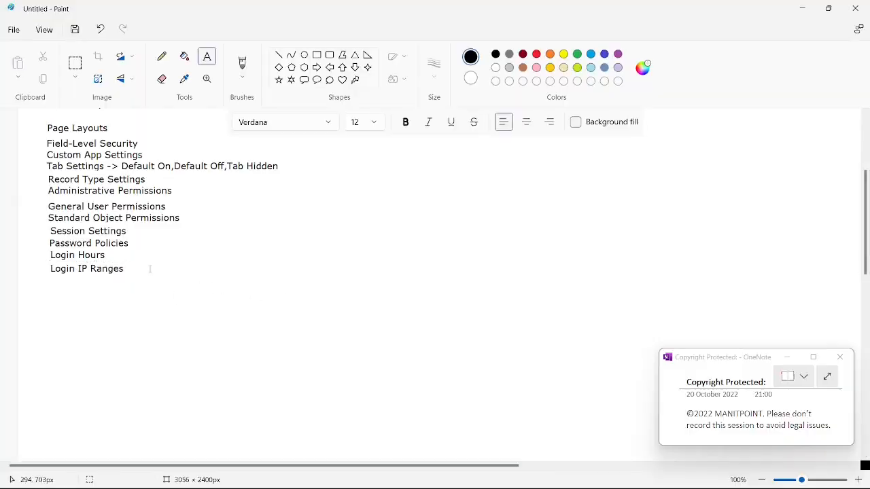
Add the text "(192.168.1.100)" beside Login IP Ranges in the notes
{"action": "left_click", "coordinate": [142, 269]}
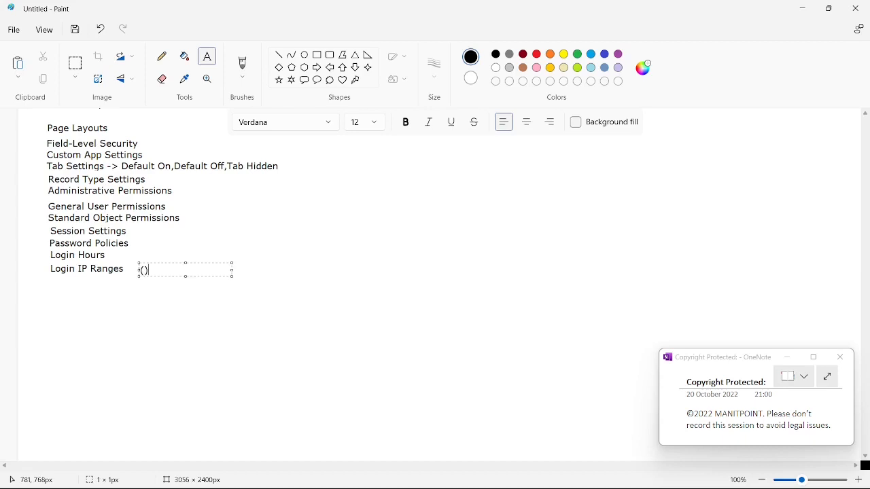
{"action": "type", "text": "()"}
{"action": "key", "text": "Left"}
{"action": "type", "text": "192.16"}
{"action": "type", "text": "1.100"}
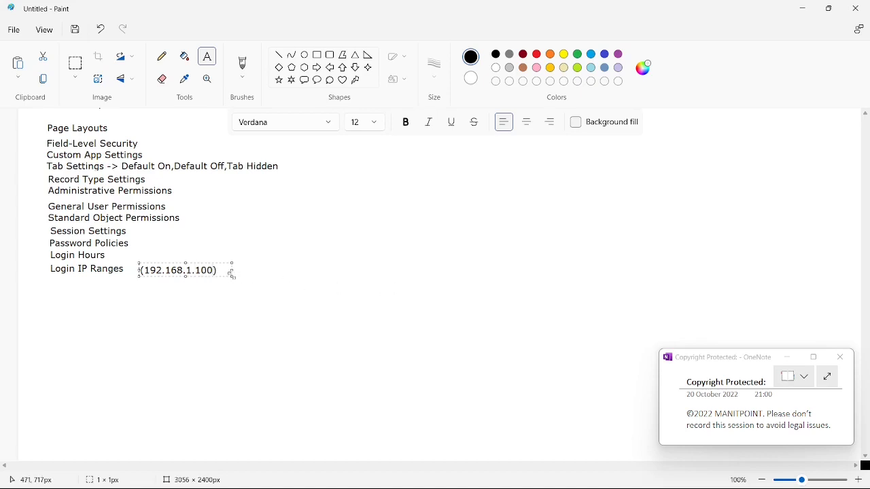
Widen the text box, extend the text to "(192.168.1.100 - 192.168.1.200)" and place it right beside Login IP Ranges
{"action": "left_click_drag", "start_coordinate": [232, 275], "coordinate": [542, 338]}
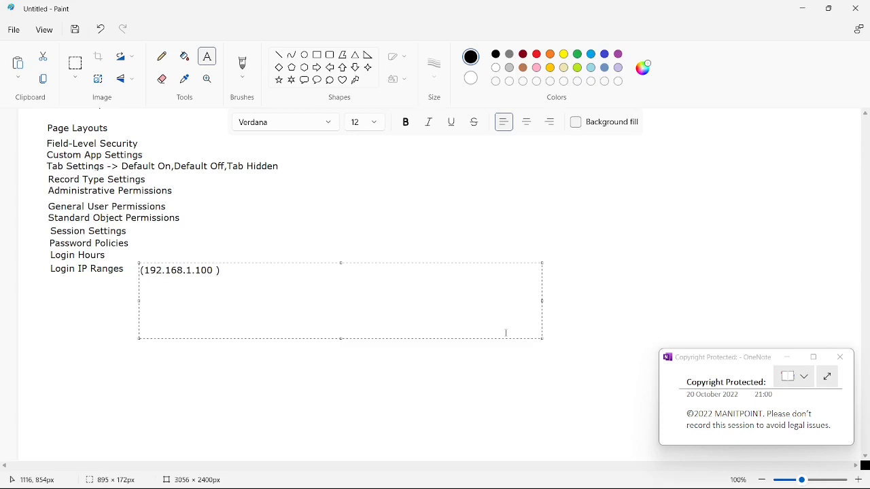
{"action": "type", "text": "-"}
{"action": "left_click_drag", "start_coordinate": [215, 270], "coordinate": [145, 270]}
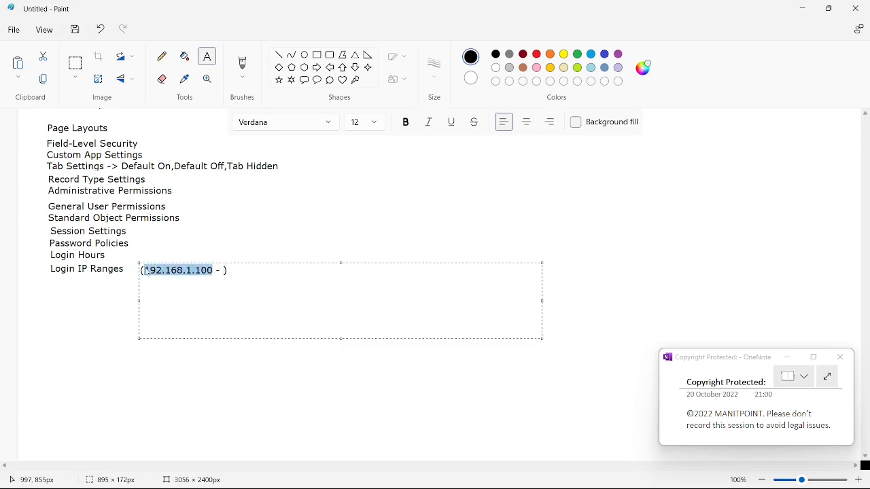
{"action": "key", "text": "ctrl+c"}
{"action": "left_click", "coordinate": [225, 271]}
{"action": "key", "text": "ctrl+v"}
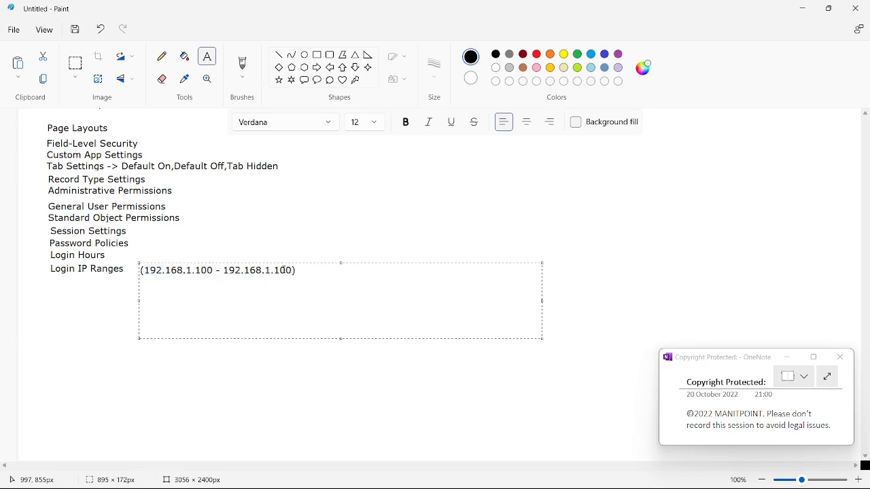
{"action": "left_click_drag", "start_coordinate": [279, 270], "coordinate": [275, 270]}
{"action": "type", "text": "2"}
{"action": "left_click_drag", "start_coordinate": [336, 272], "coordinate": [143, 261]}
{"action": "left_click", "coordinate": [163, 378]}
Return to Salesforce, examine the Start and End IP Address fields of a new login IP range, and cancel it
{"action": "key", "text": "alt+Tab"}
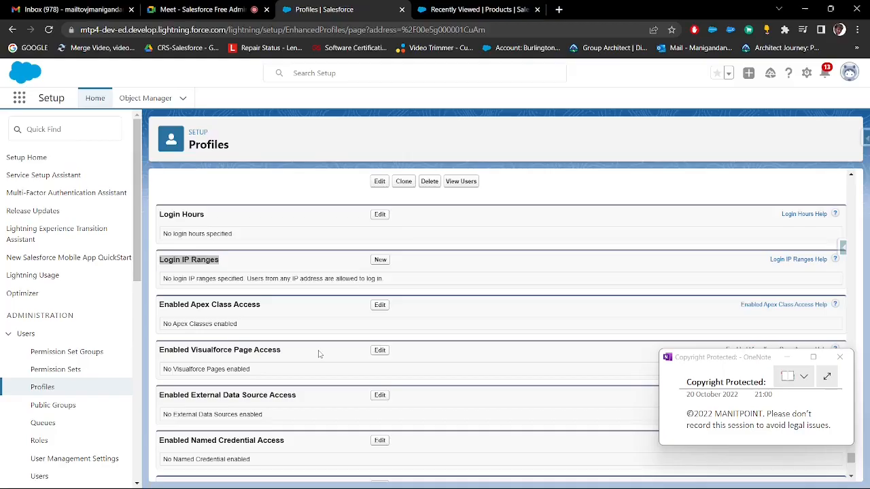
{"action": "left_click_drag", "start_coordinate": [224, 260], "coordinate": [164, 260]}
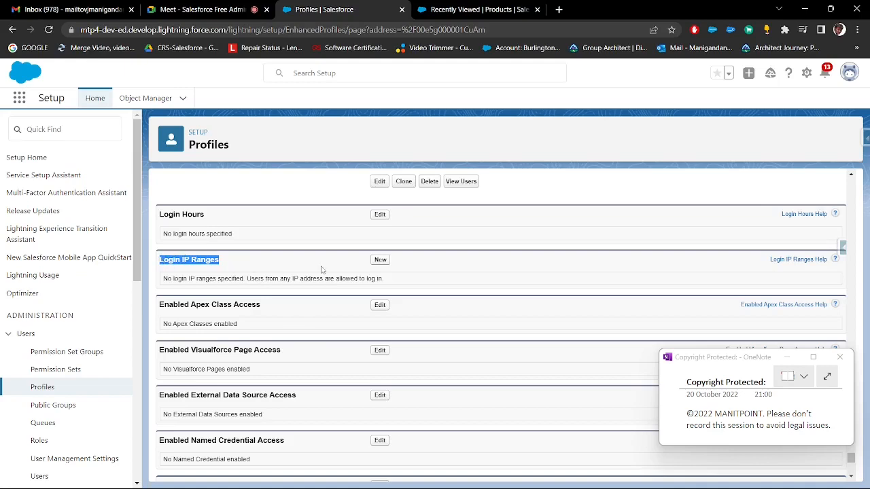
{"action": "left_click", "coordinate": [380, 261]}
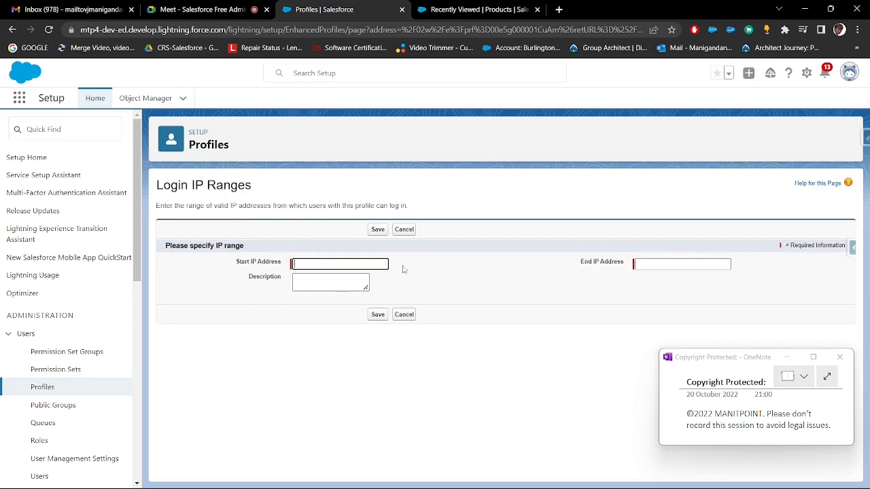
{"action": "left_click", "coordinate": [650, 265]}
{"action": "left_click", "coordinate": [307, 261]}
{"action": "left_click", "coordinate": [642, 264]}
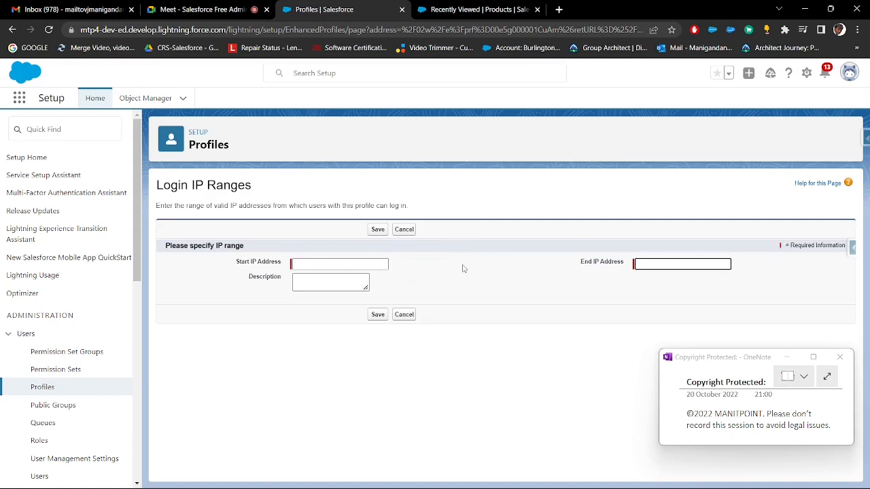
{"action": "left_click", "coordinate": [403, 229]}
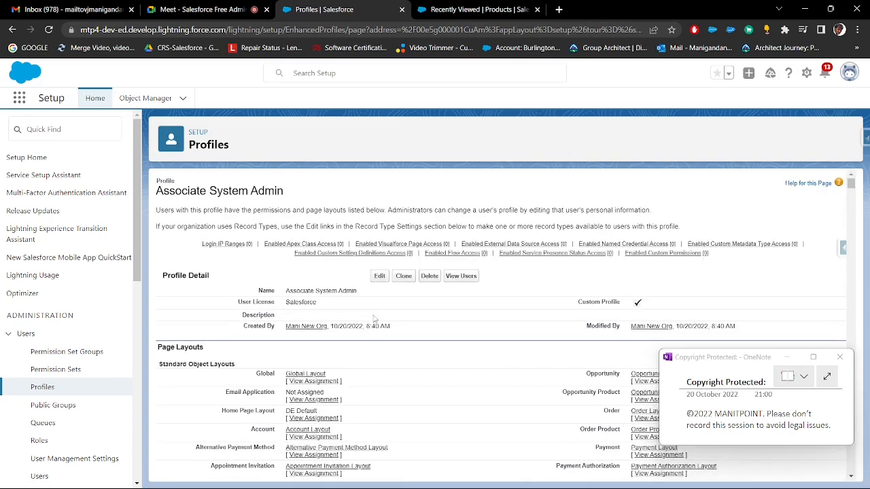
Highlight the profile's access sections from Enabled Apex Class Access to Enabled Custom Setting Definitions Access
{"action": "left_click_drag", "start_coordinate": [851, 184], "coordinate": [860, 444]}
{"action": "scroll", "coordinate": [429, 294], "scroll_direction": "down", "scroll_amount": 11}
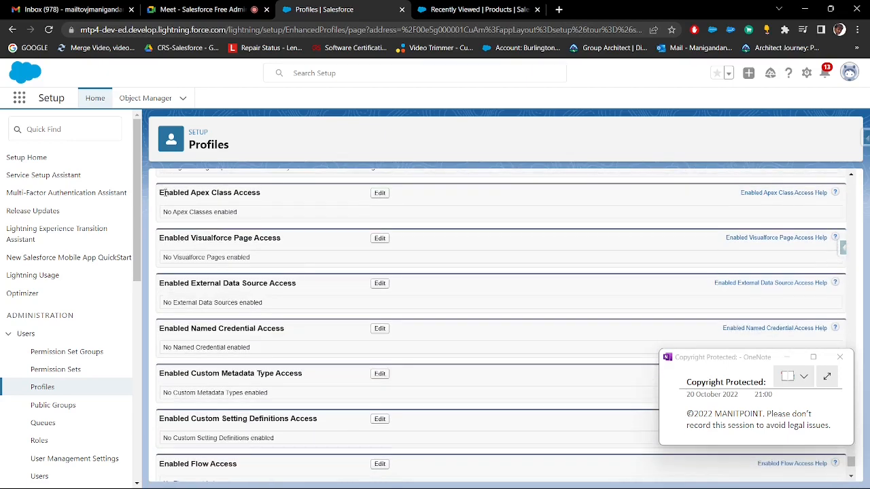
{"action": "left_click_drag", "start_coordinate": [161, 192], "coordinate": [327, 378]}
{"action": "scroll", "coordinate": [328, 379], "scroll_direction": "up", "scroll_amount": 1}
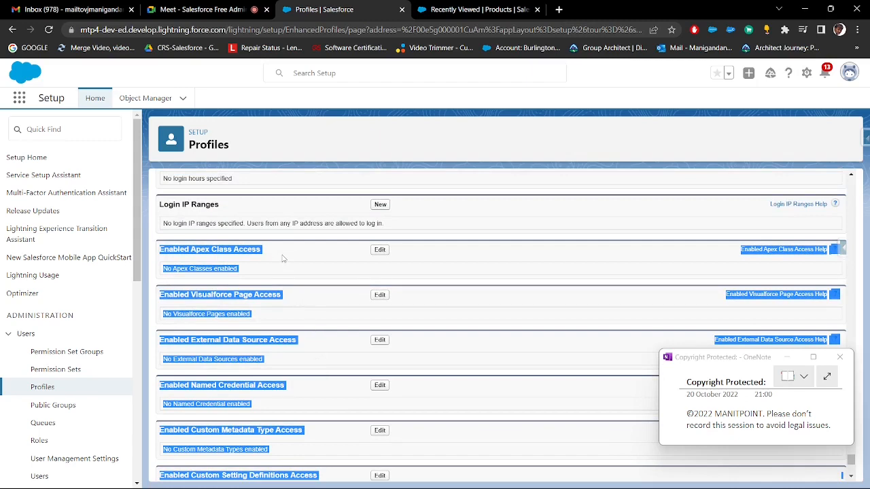
Highlight the Apex Class Access, Login Hours and Login IP Ranges headings, then clear the selection
{"action": "left_click_drag", "start_coordinate": [283, 259], "coordinate": [191, 250]}
{"action": "scroll", "coordinate": [197, 255], "scroll_direction": "up", "scroll_amount": 2}
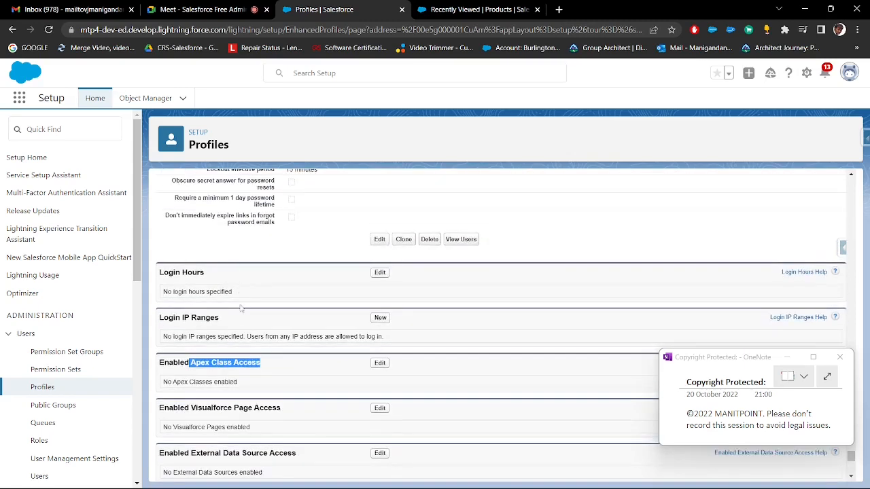
{"action": "left_click_drag", "start_coordinate": [219, 318], "coordinate": [169, 273]}
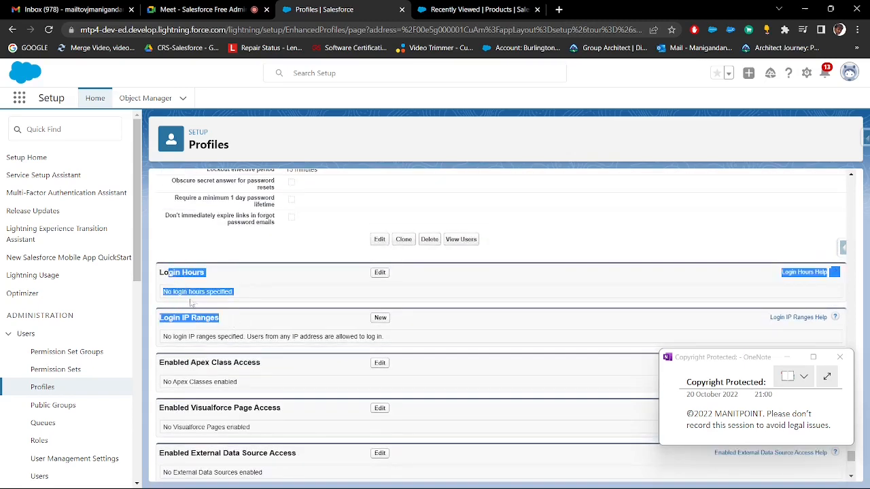
{"action": "left_click_drag", "start_coordinate": [220, 318], "coordinate": [160, 318]}
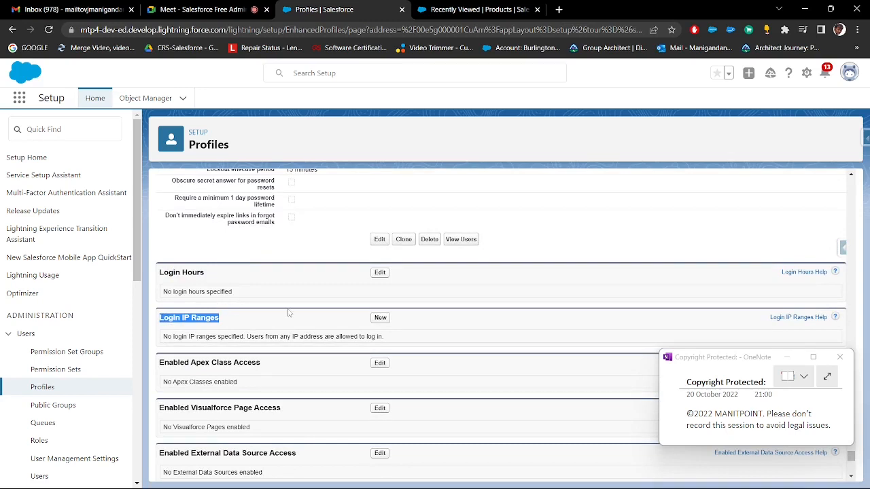
{"action": "left_click", "coordinate": [218, 320]}
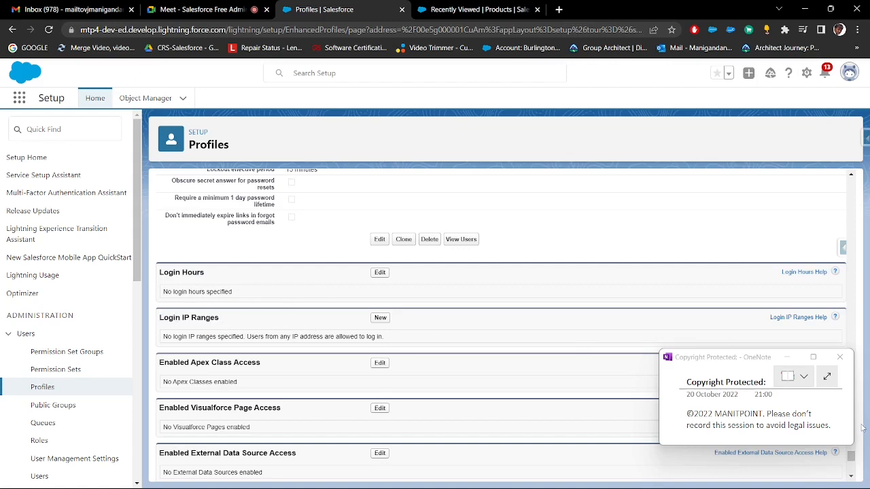
Switch to the Paint notes, frame the list from Page Layouts to Login IP Ranges with a rectangle, and activate the Text tool
{"action": "left_click_drag", "start_coordinate": [851, 456], "coordinate": [850, 178]}
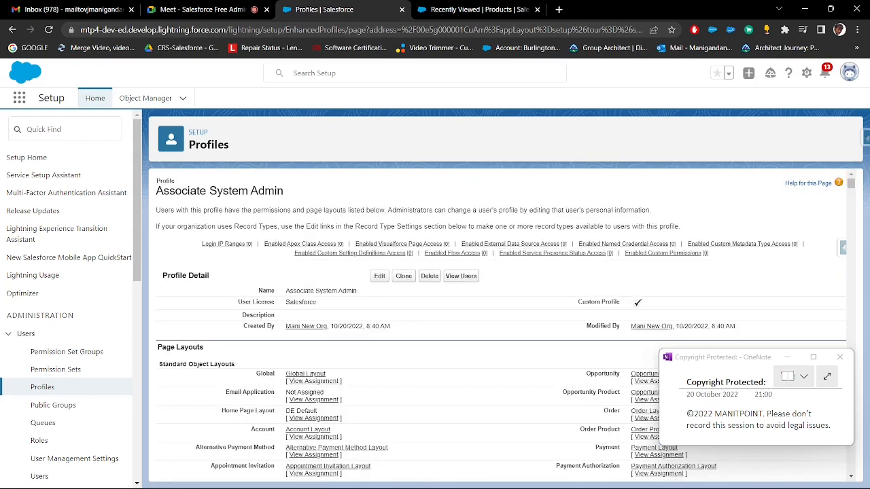
{"action": "left_click", "coordinate": [633, 481]}
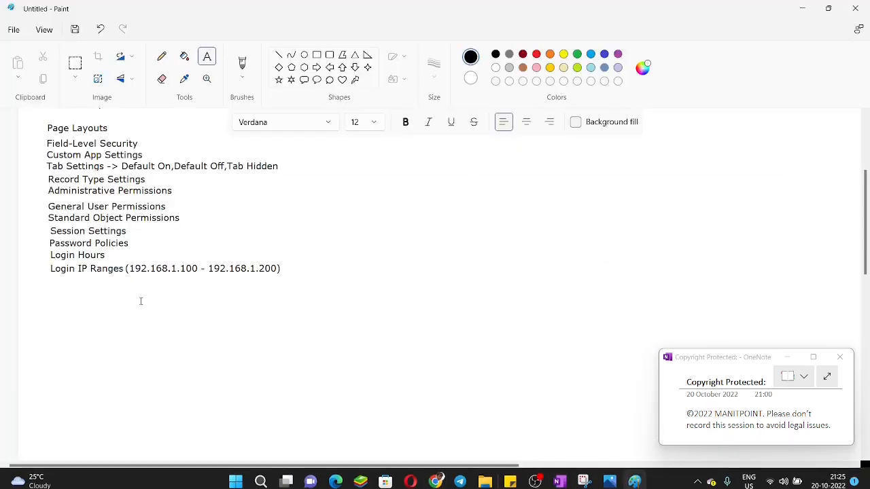
{"action": "scroll", "coordinate": [141, 301], "scroll_direction": "up", "scroll_amount": 3}
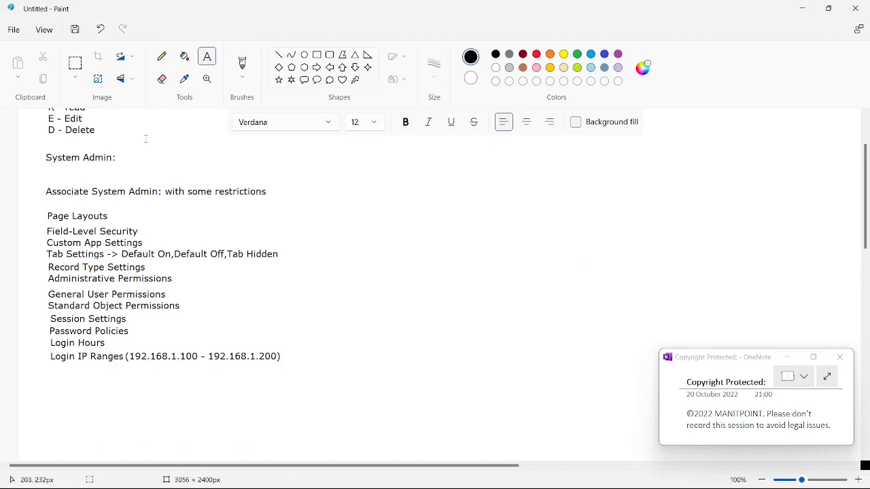
{"action": "left_click", "coordinate": [316, 56]}
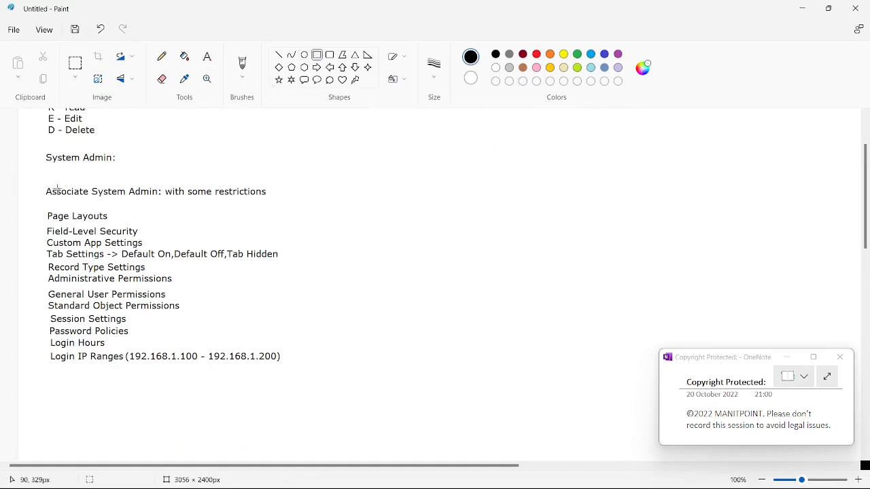
{"action": "mouse_move", "coordinate": [32, 204]}
{"action": "left_mouse_down"}
{"action": "mouse_move", "coordinate": [148, 303]}
{"action": "mouse_move", "coordinate": [299, 365]}
{"action": "mouse_move", "coordinate": [302, 375]}
{"action": "left_mouse_up"}
{"action": "left_click", "coordinate": [395, 330]}
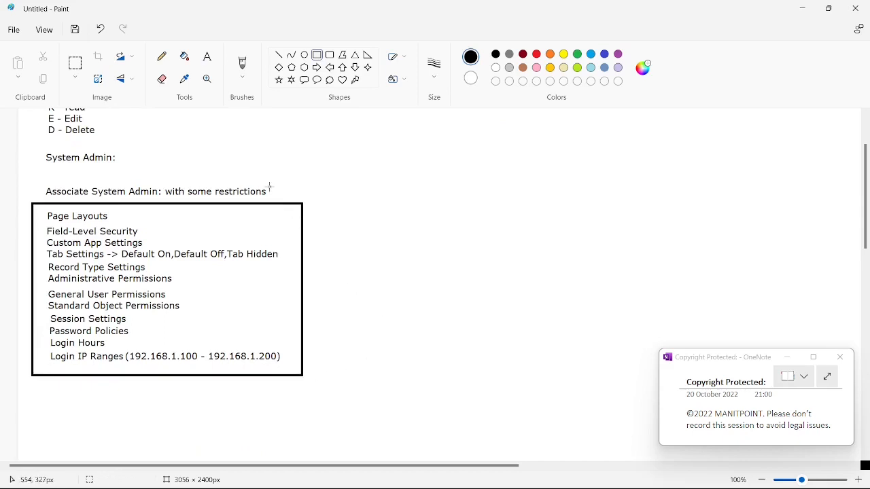
{"action": "scroll", "coordinate": [244, 283], "scroll_direction": "down", "scroll_amount": 2}
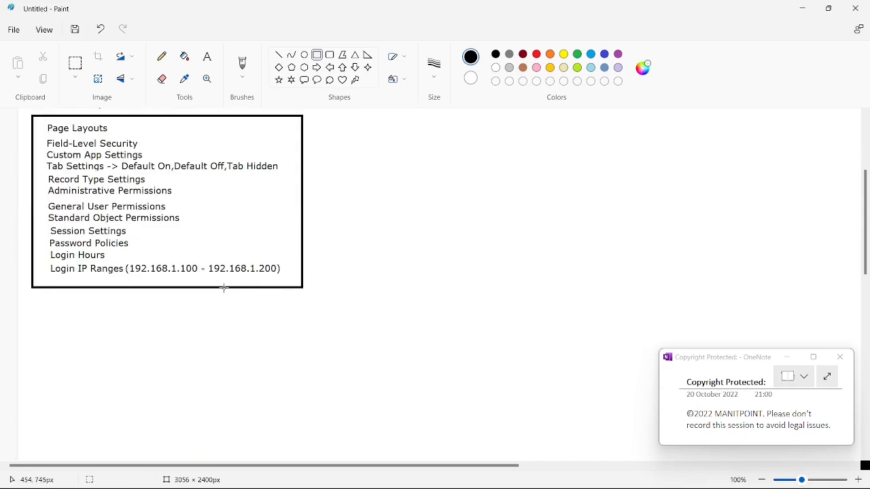
{"action": "scroll", "coordinate": [223, 287], "scroll_direction": "up", "scroll_amount": 2}
{"action": "left_click", "coordinate": [210, 58]}
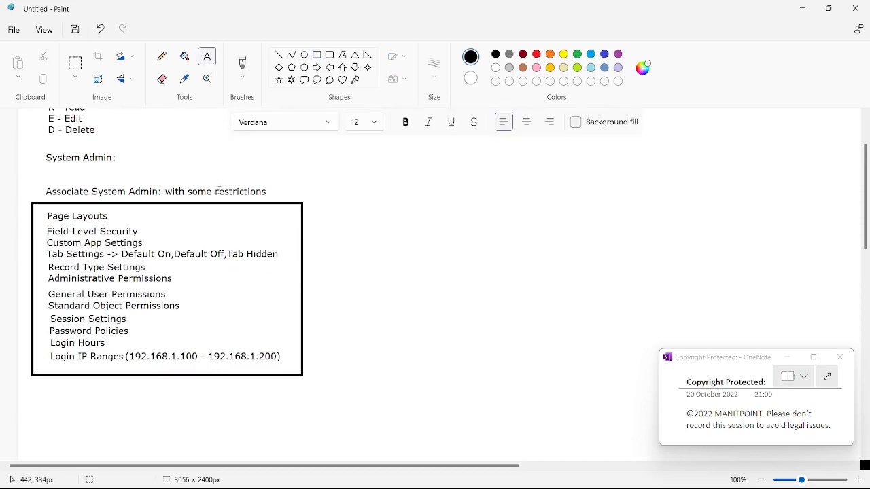
{"action": "left_click_drag", "start_coordinate": [165, 185], "coordinate": [285, 202]}
{"action": "left_click", "coordinate": [273, 191]}
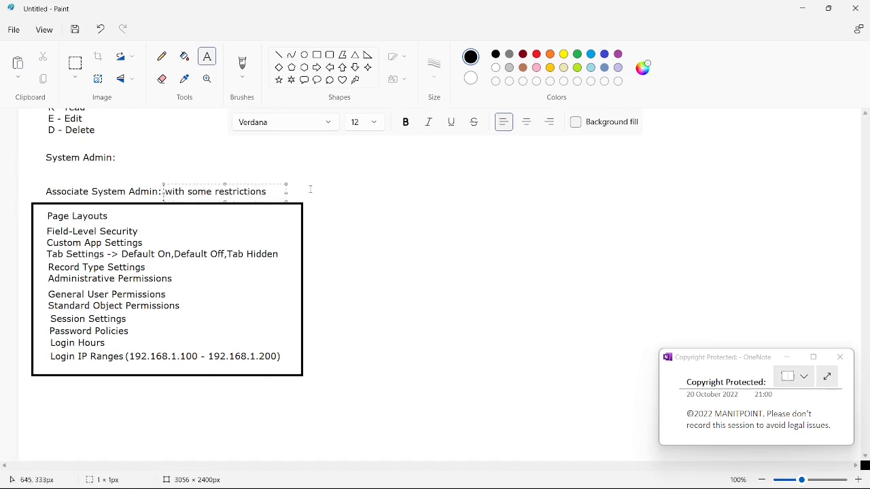
{"action": "left_click", "coordinate": [340, 215]}
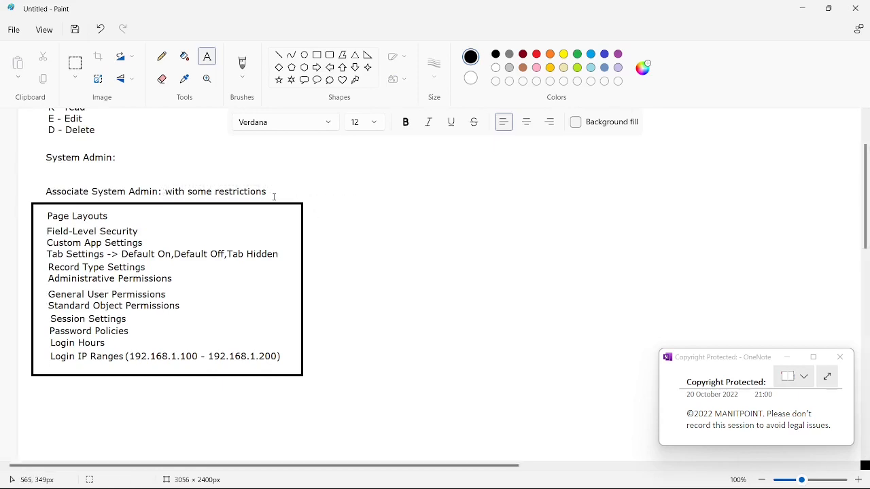
Add the note "(Contact Object)" after the Associate System Admin line in the Paint notes
{"action": "left_click", "coordinate": [270, 193]}
{"action": "type", "text": "("}
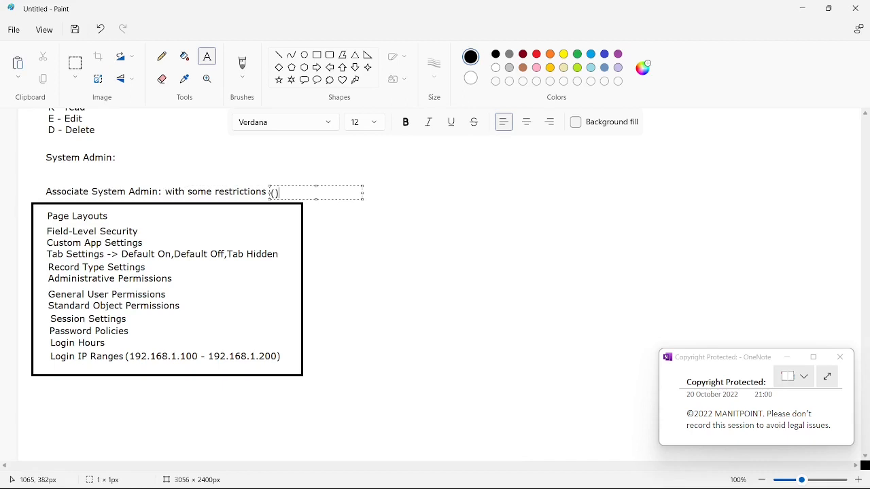
{"action": "type", "text": "Contact Objec"}
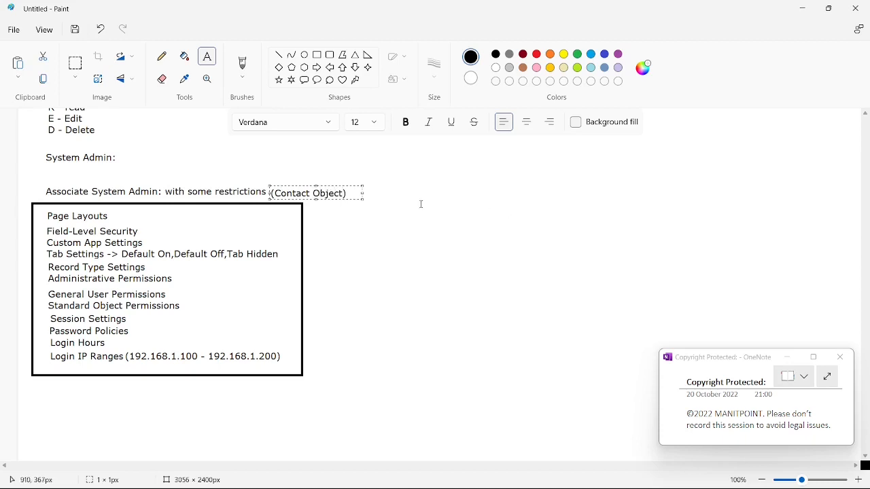
{"action": "type", "text": "t"}
Widen the text box, extend the note to "(Contact Object edit access : Read)", and align it with the Associate System Admin line
{"action": "left_click_drag", "start_coordinate": [364, 200], "coordinate": [563, 219]}
{"action": "type", "text": "edit acc"}
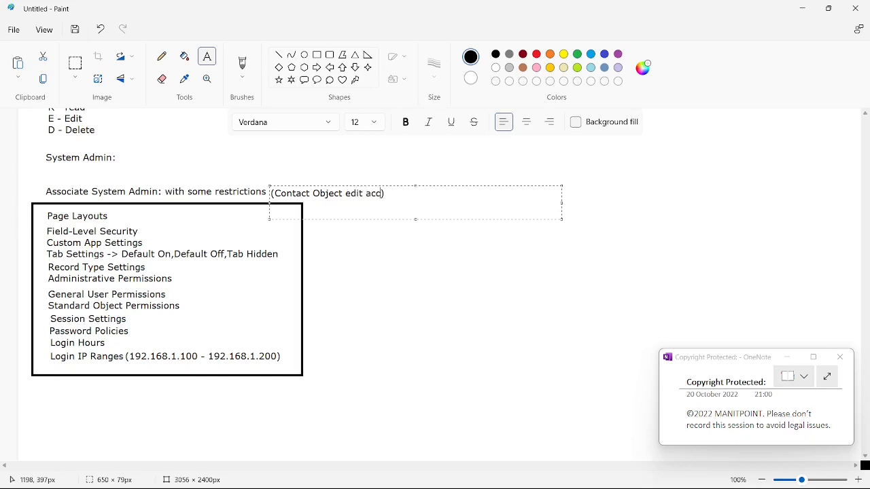
{"action": "type", "text": "ess"}
{"action": "left_click_drag", "start_coordinate": [462, 184], "coordinate": [458, 184]}
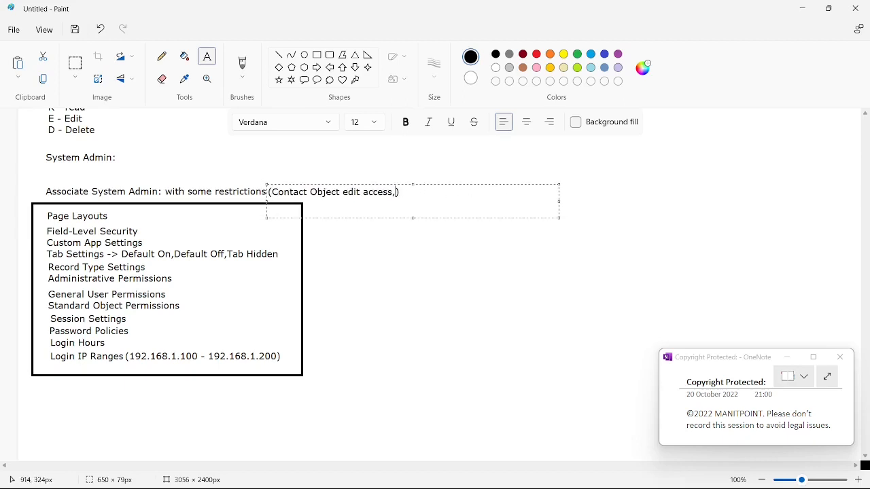
{"action": "type", "text": "Read"}
{"action": "key", "text": "BackSpace"}
{"action": "type", "text": ":"}
{"action": "left_click", "coordinate": [415, 245]}
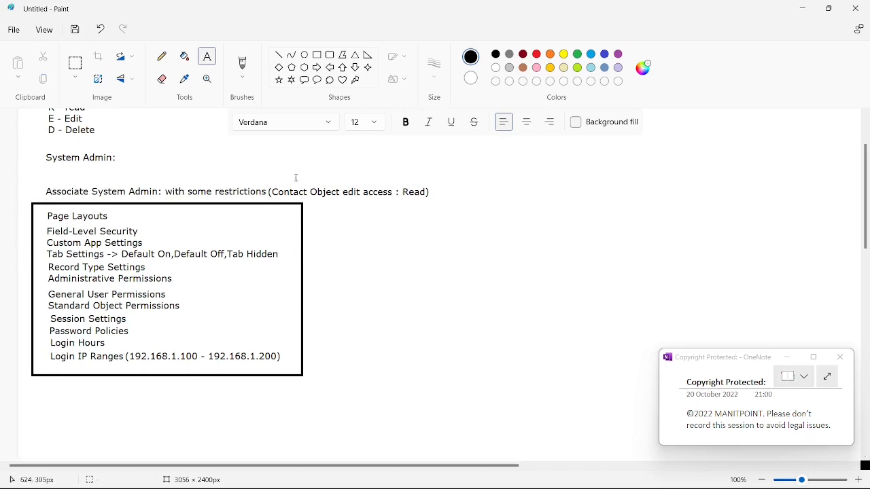
{"action": "left_click_drag", "start_coordinate": [271, 176], "coordinate": [436, 207]}
Switch to Salesforce, open the Associate System Admin profile for editing, and locate Contacts under Standard Object Permissions
{"action": "key", "text": "alt+Tab"}
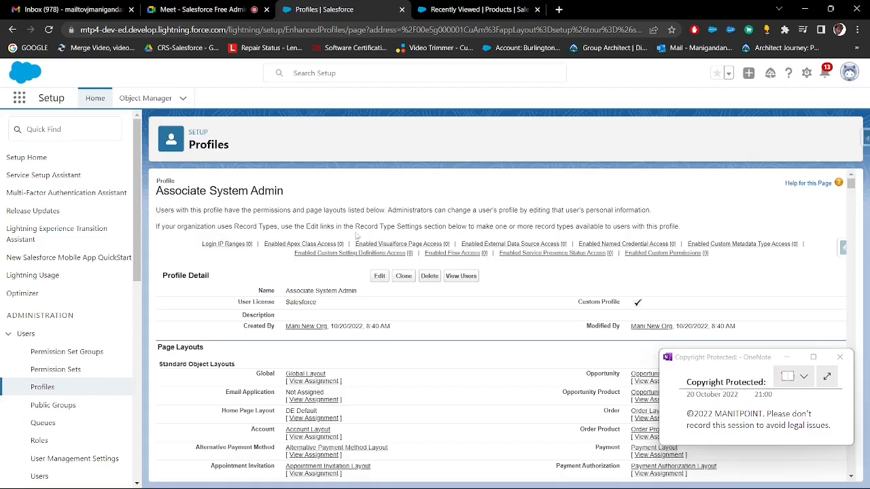
{"action": "left_click", "coordinate": [380, 277]}
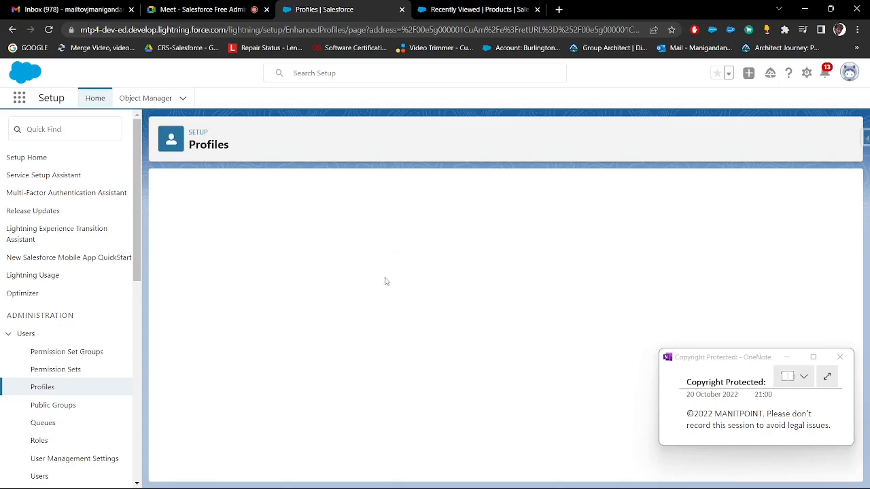
{"action": "scroll", "coordinate": [487, 255], "scroll_direction": "down", "scroll_amount": 10}
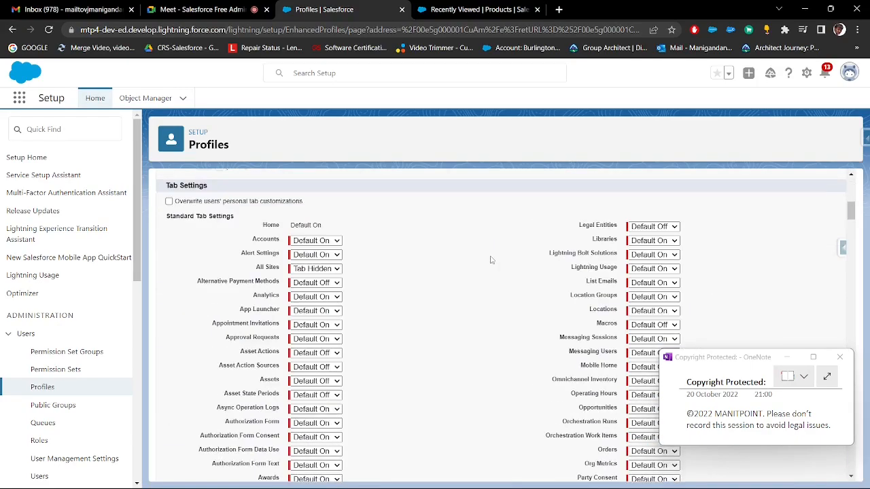
{"action": "scroll", "coordinate": [490, 261], "scroll_direction": "down", "scroll_amount": 15}
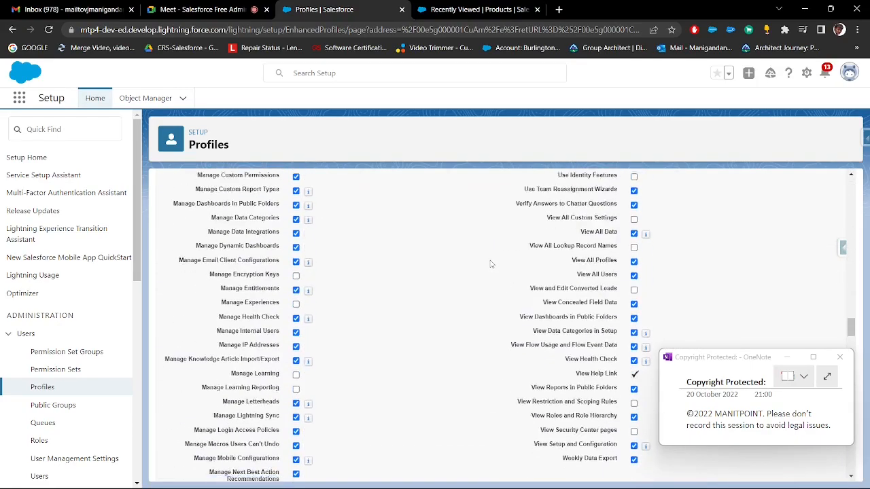
{"action": "scroll", "coordinate": [491, 264], "scroll_direction": "down", "scroll_amount": 10}
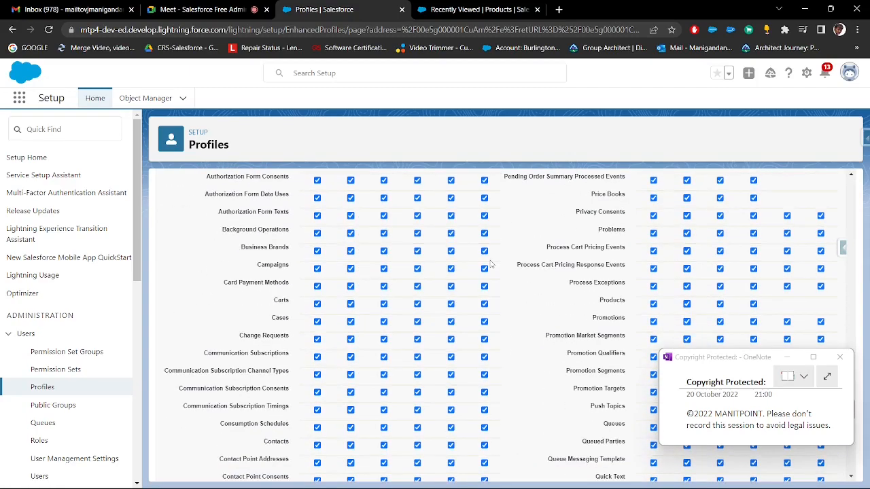
{"action": "scroll", "coordinate": [491, 263], "scroll_direction": "down", "scroll_amount": 4}
{"action": "double_click", "coordinate": [276, 270]}
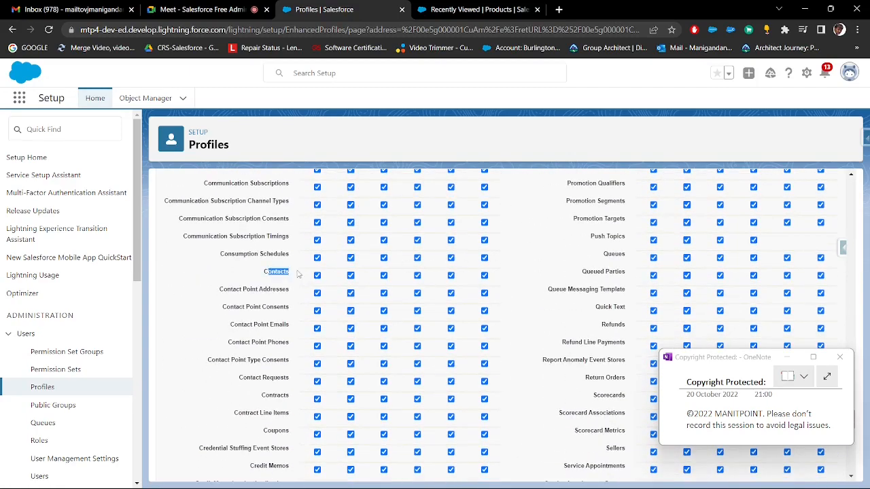
{"action": "scroll", "coordinate": [803, 275], "scroll_direction": "up", "scroll_amount": 8}
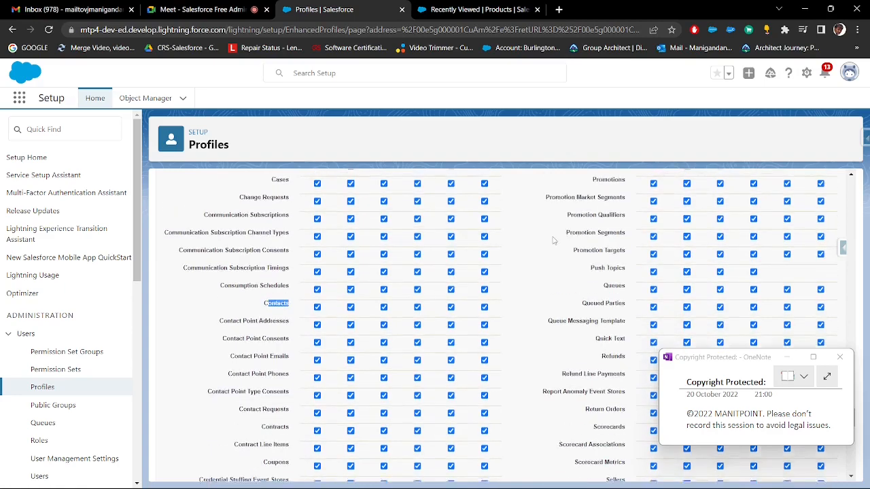
Search the profile edit page for "contacts" and go through the matches to the Contacts object permissions row
{"action": "key", "text": "ctrl+f"}
{"action": "type", "text": "contacts"}
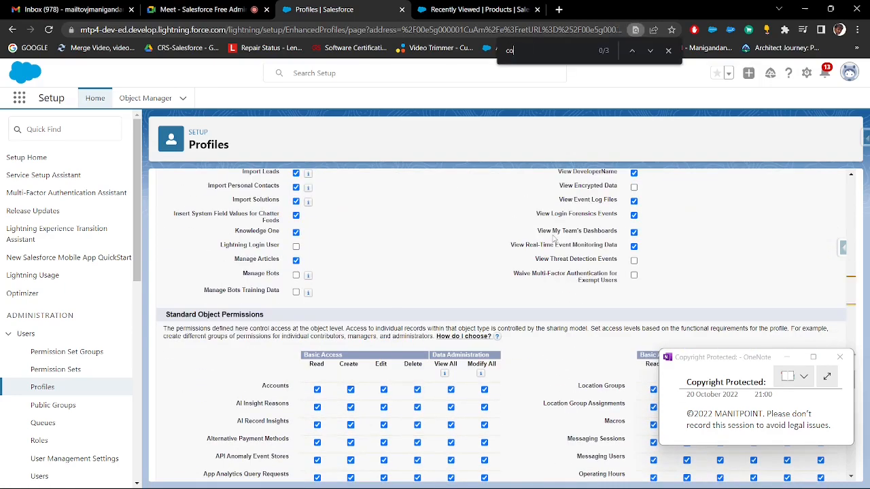
{"action": "key", "text": "Return"}
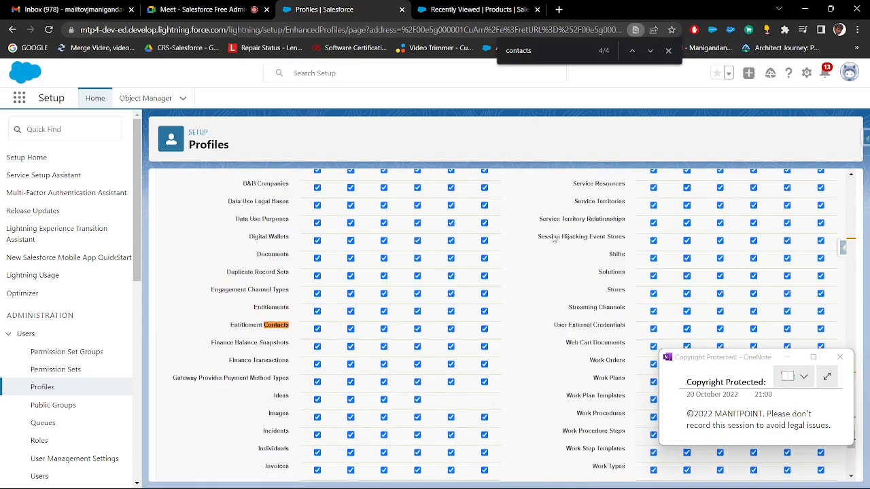
{"action": "key", "text": "Return"}
{"action": "key", "text": "Return"}
{"action": "key", "text": "Return"}
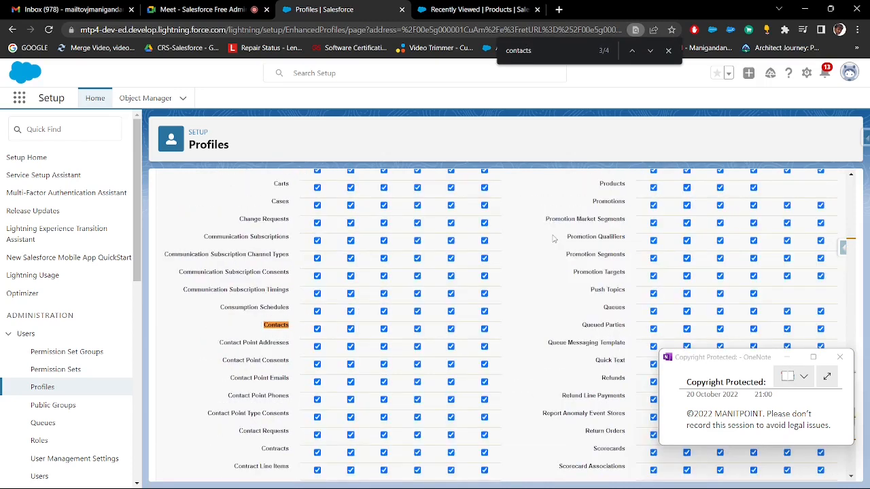
Leave only Read access enabled for the Contacts object, accept the delete-permission warning, and save the profile
{"action": "double_click", "coordinate": [267, 325]}
{"action": "left_click", "coordinate": [319, 330]}
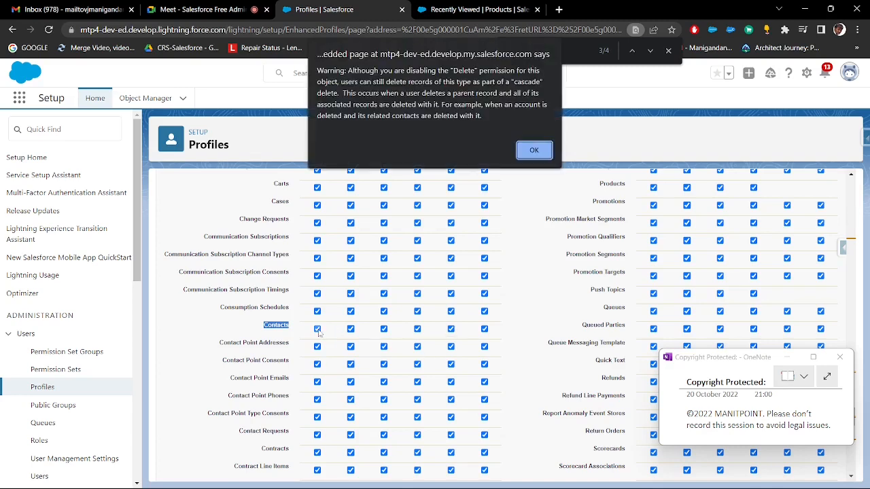
{"action": "left_click", "coordinate": [533, 150]}
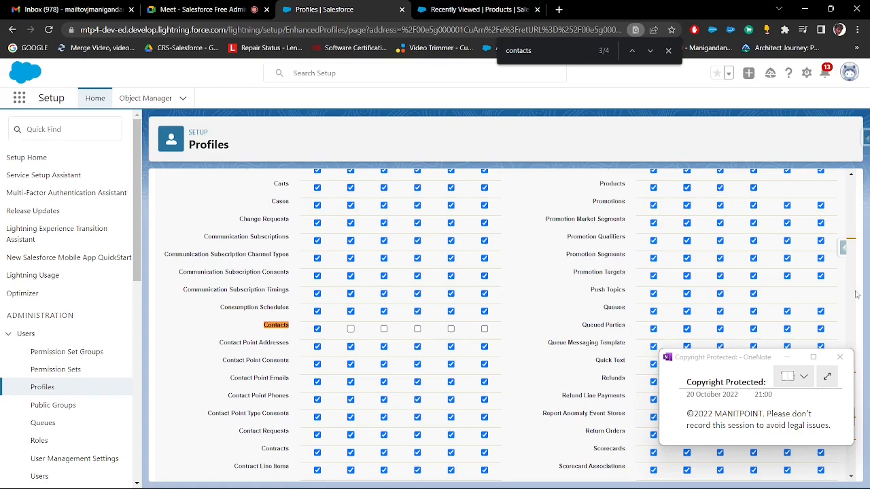
{"action": "left_click_drag", "start_coordinate": [739, 357], "coordinate": [722, 382]}
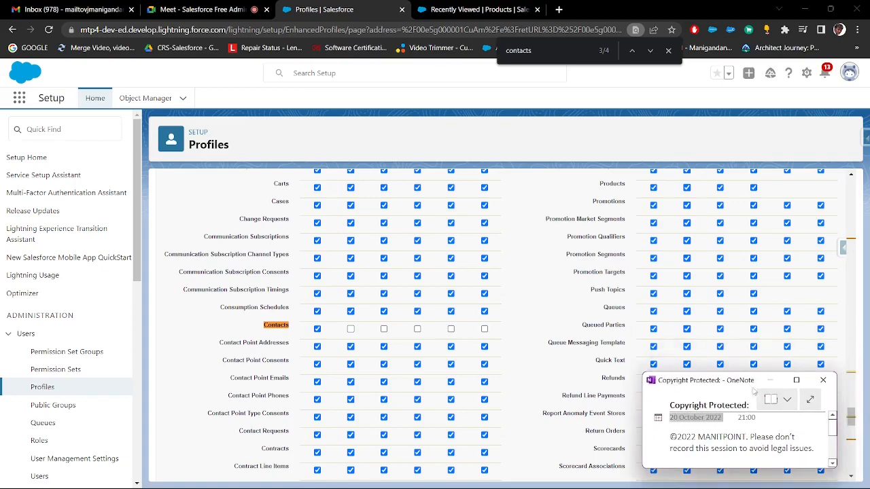
{"action": "left_click_drag", "start_coordinate": [852, 414], "coordinate": [846, 163]}
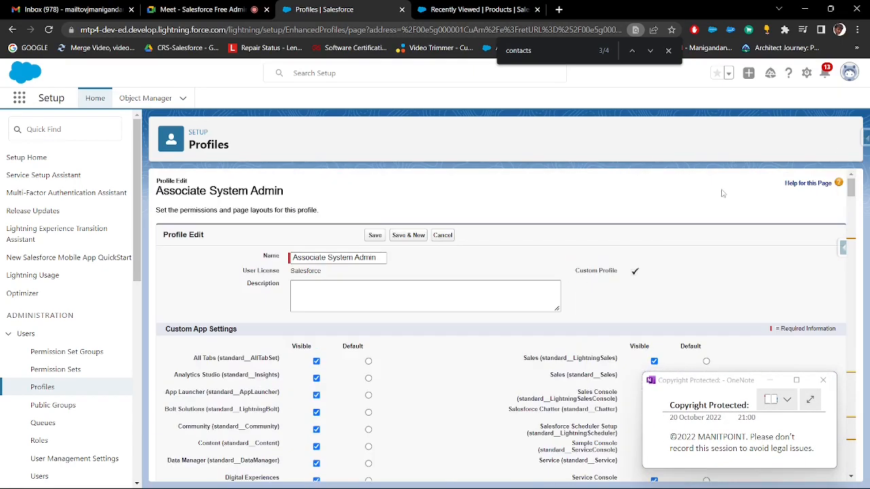
{"action": "left_click", "coordinate": [378, 235]}
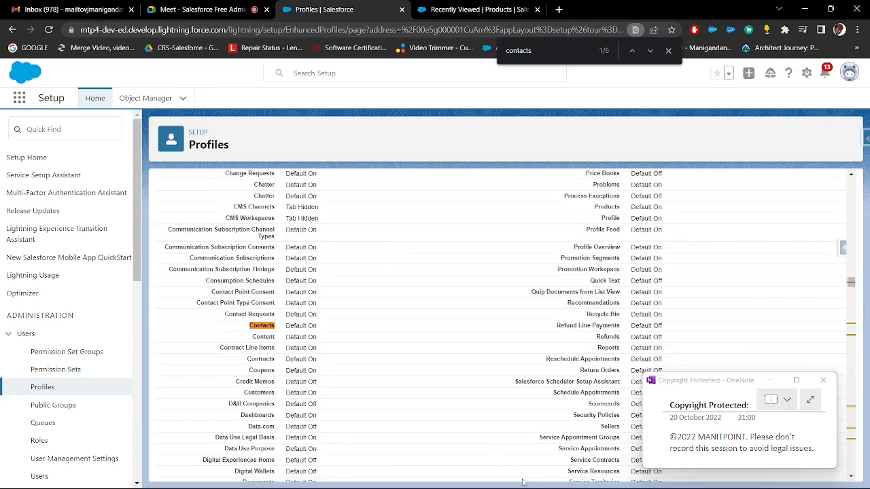
Switch to the Paint notes and frame the System Admin and Associate System Admin lines with a rectangle
{"action": "left_click", "coordinate": [635, 475]}
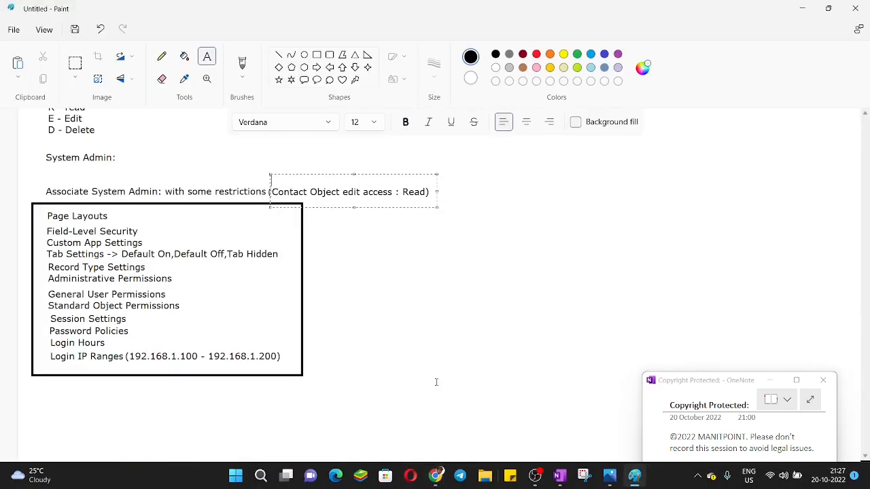
{"action": "left_click", "coordinate": [327, 256]}
{"action": "scroll", "coordinate": [229, 229], "scroll_direction": "up", "scroll_amount": 1}
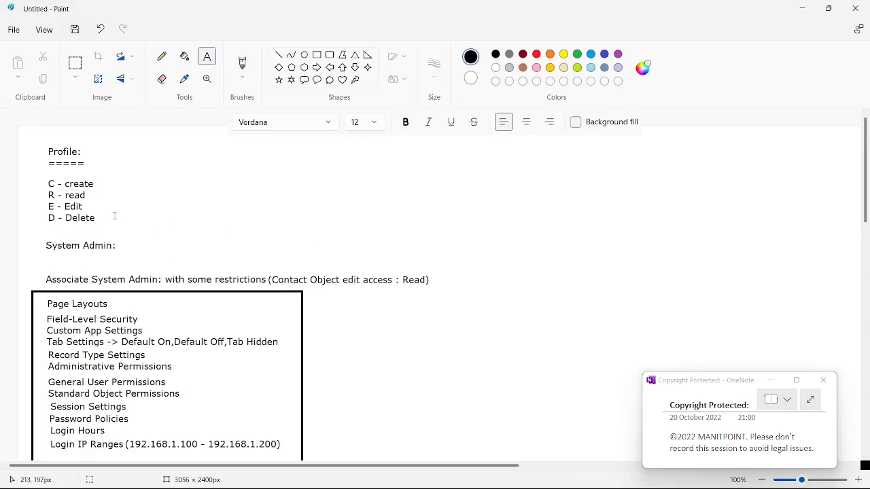
{"action": "scroll", "coordinate": [115, 216], "scroll_direction": "down", "scroll_amount": 1}
{"action": "scroll", "coordinate": [102, 176], "scroll_direction": "up", "scroll_amount": 1}
{"action": "left_click", "coordinate": [318, 56]}
{"action": "left_click_drag", "start_coordinate": [42, 233], "coordinate": [439, 286]}
{"action": "left_click", "coordinate": [394, 318]}
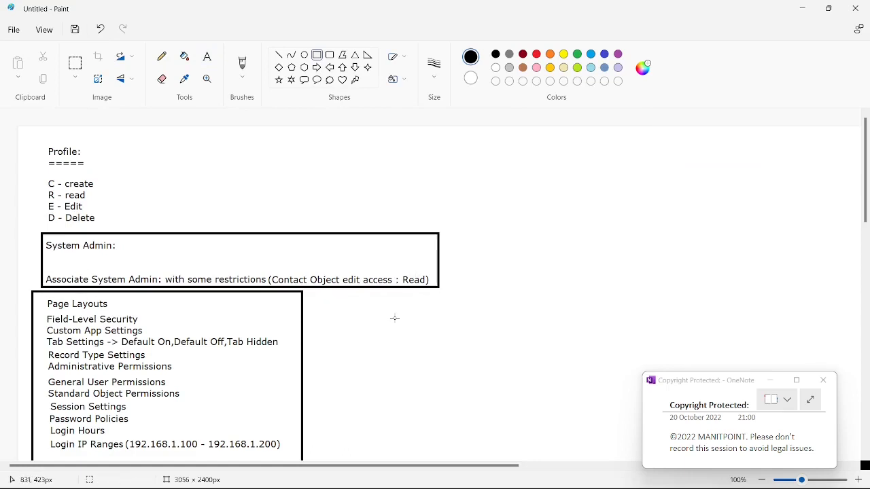
Add the heading "User Management" with a row of equals signs beneath it, across from the Profile heading
{"action": "scroll", "coordinate": [395, 317], "scroll_direction": "down", "scroll_amount": 5}
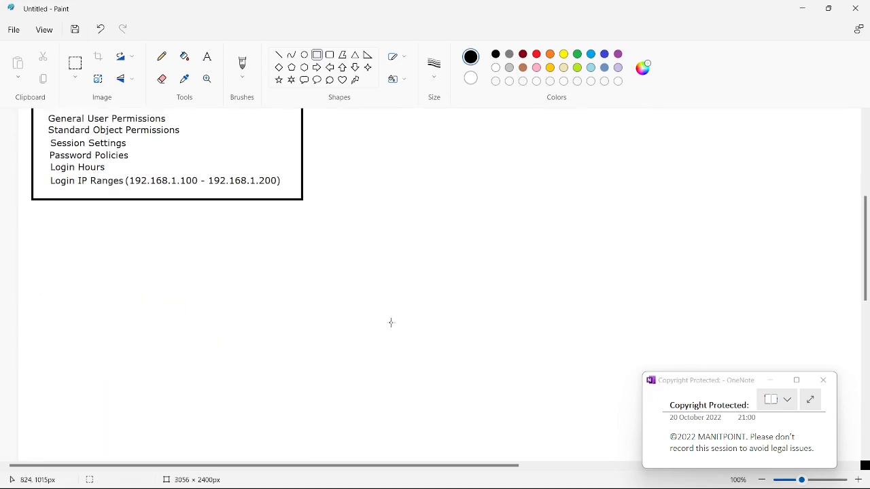
{"action": "scroll", "coordinate": [392, 322], "scroll_direction": "up", "scroll_amount": 5}
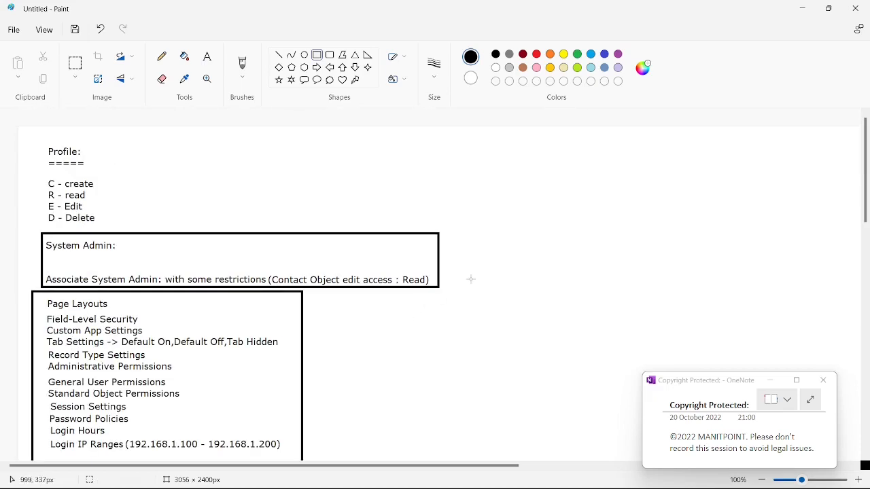
{"action": "left_click", "coordinate": [210, 63]}
{"action": "left_click", "coordinate": [484, 152]}
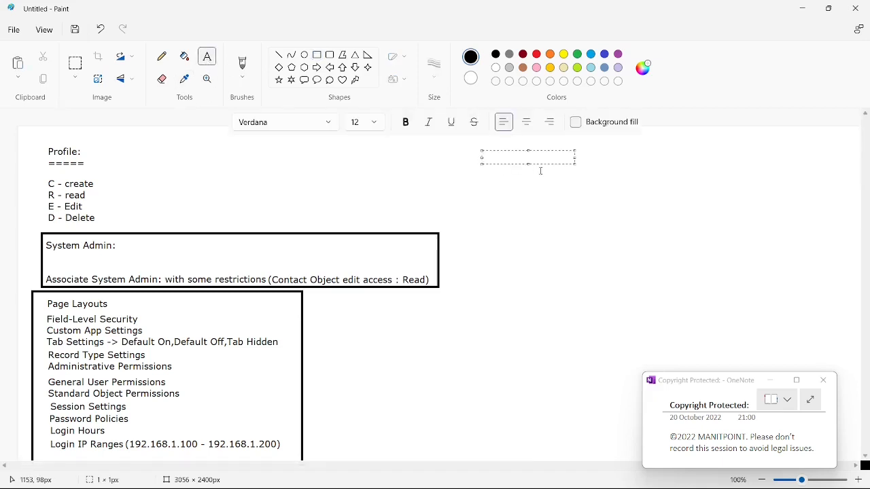
{"action": "type", "text": "User Management"}
{"action": "key", "text": "Return"}
{"action": "type", "text": "====="}
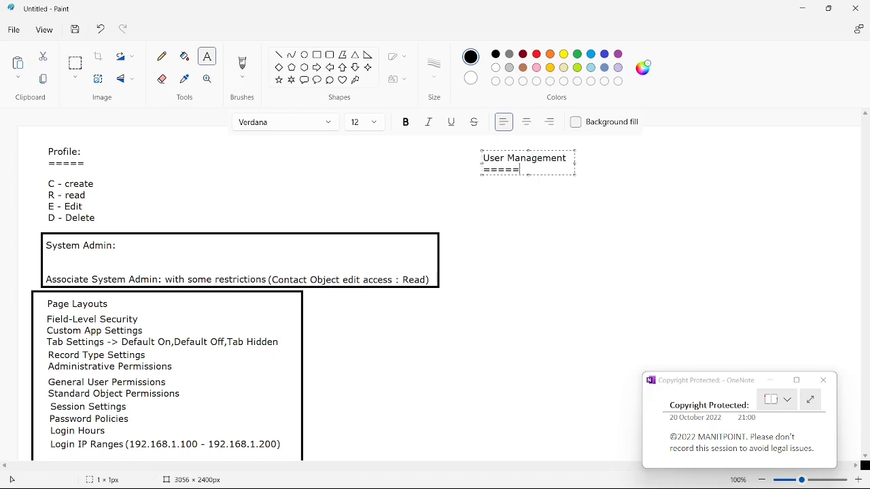
{"action": "type", "text": "======="}
{"action": "left_click", "coordinate": [514, 214]}
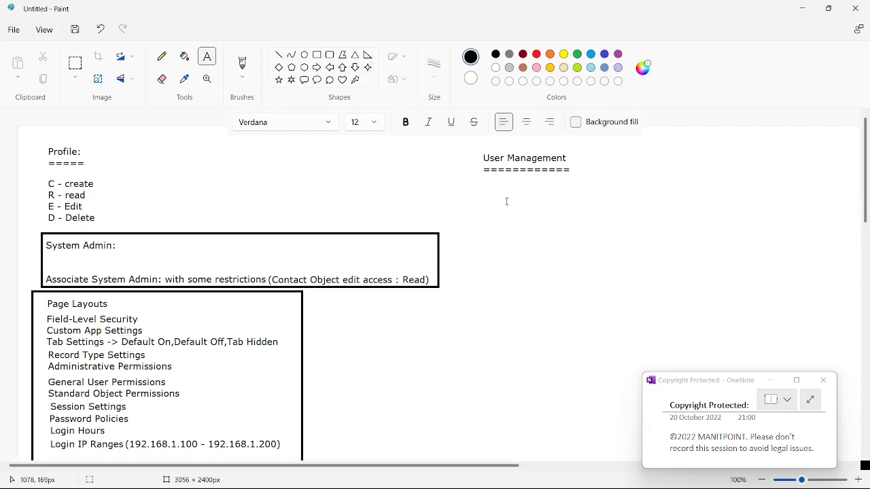
Switch to Salesforce Setup, look up "user" in Quick Find, and open the Users page
{"action": "key", "text": "alt+Tab"}
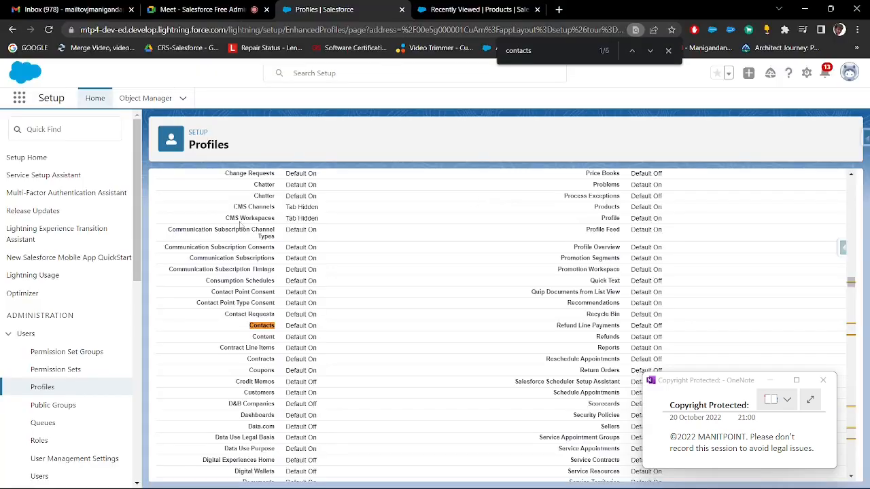
{"action": "left_click", "coordinate": [106, 138]}
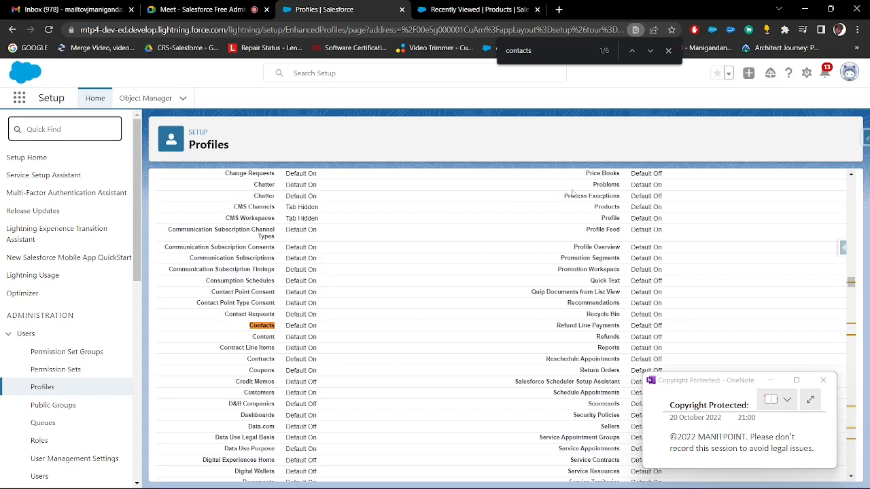
{"action": "type", "text": "user"}
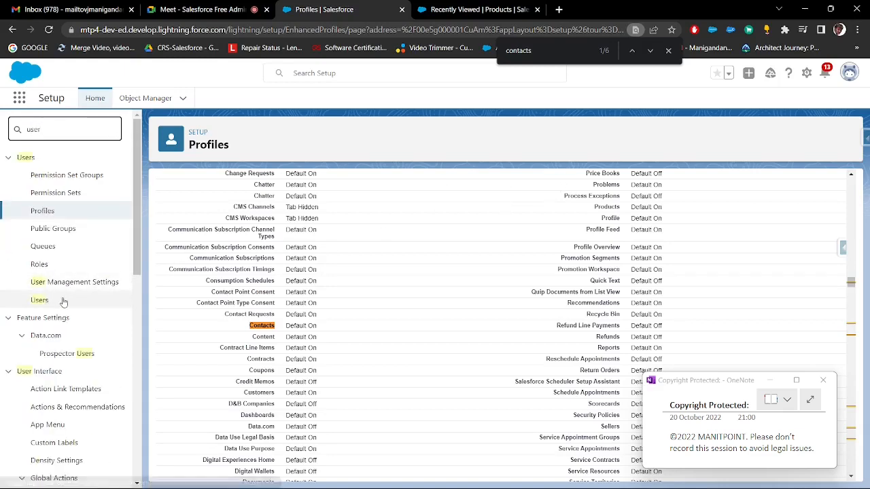
{"action": "left_click", "coordinate": [35, 299]}
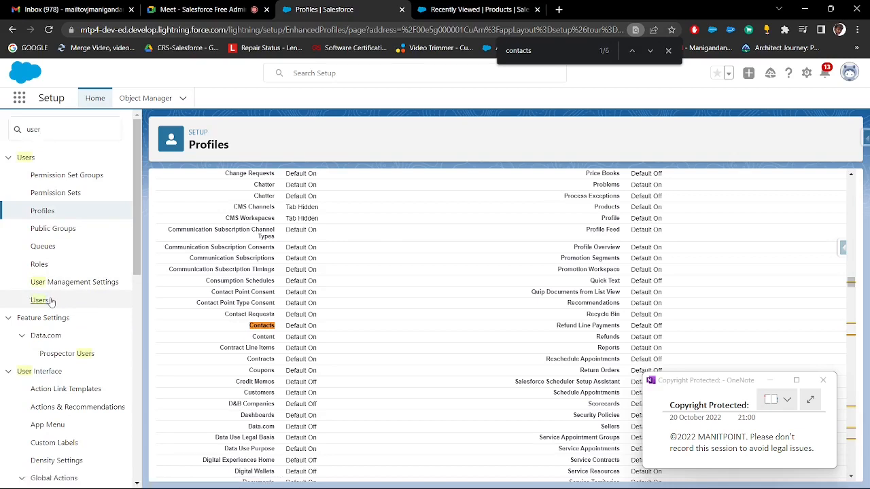
{"action": "left_click", "coordinate": [45, 303]}
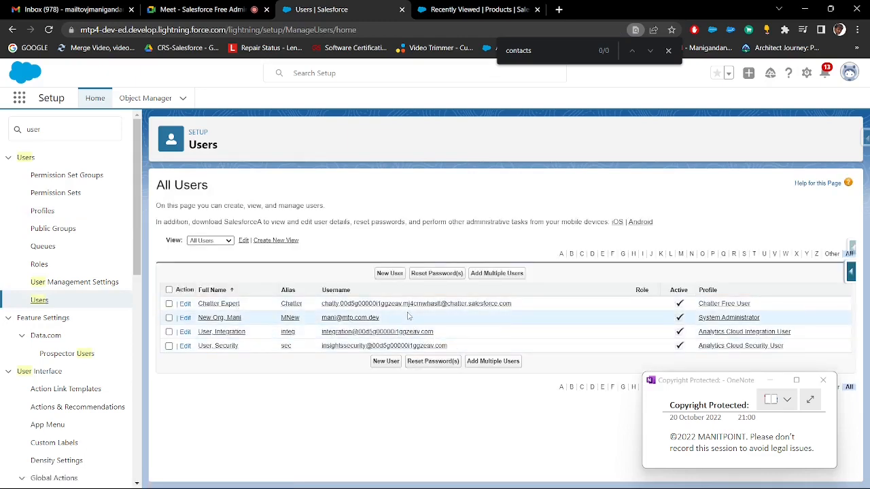
Highlight the System Administrator user's row in the All Users list, then clear the selection
{"action": "left_click_drag", "start_coordinate": [407, 317], "coordinate": [165, 319]}
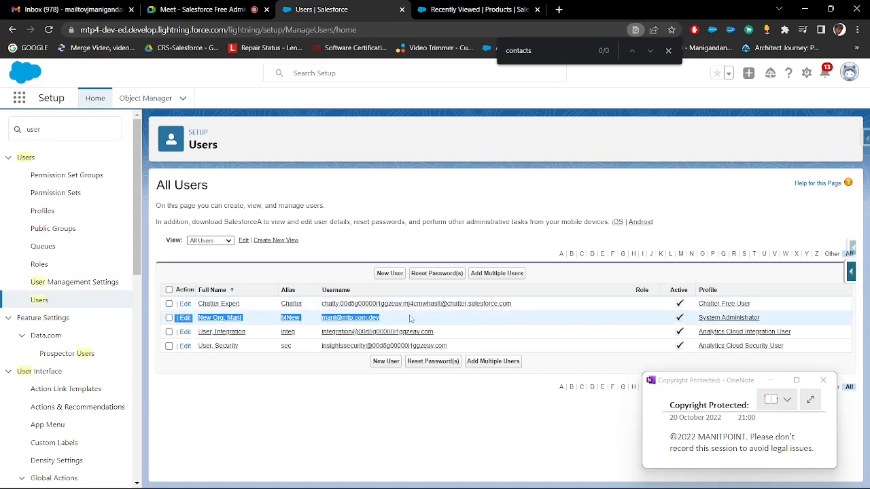
{"action": "left_click_drag", "start_coordinate": [408, 318], "coordinate": [167, 319]}
{"action": "left_click", "coordinate": [275, 421]}
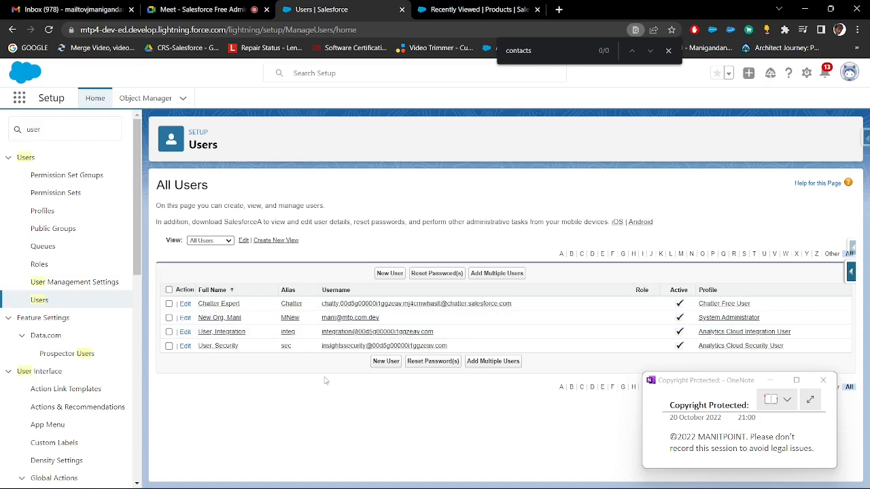
Start a new user with the last name "Test User 2" and the alias "test"
{"action": "left_click", "coordinate": [385, 275]}
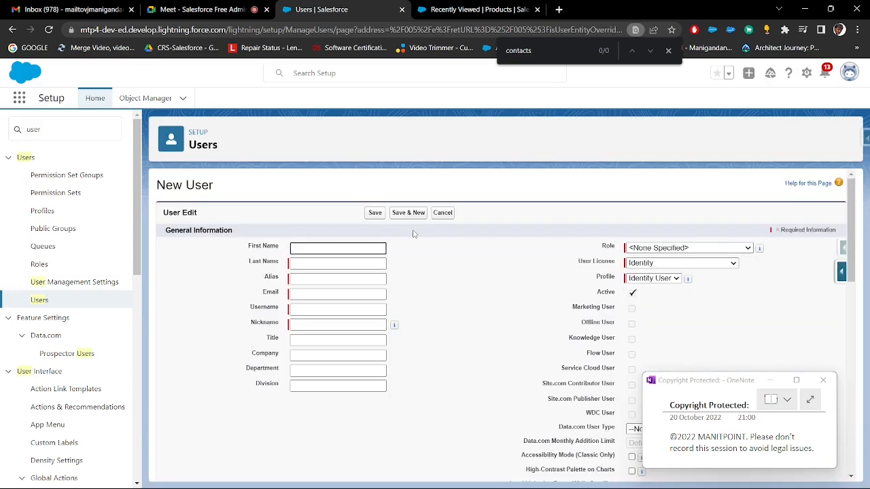
{"action": "left_click", "coordinate": [341, 265]}
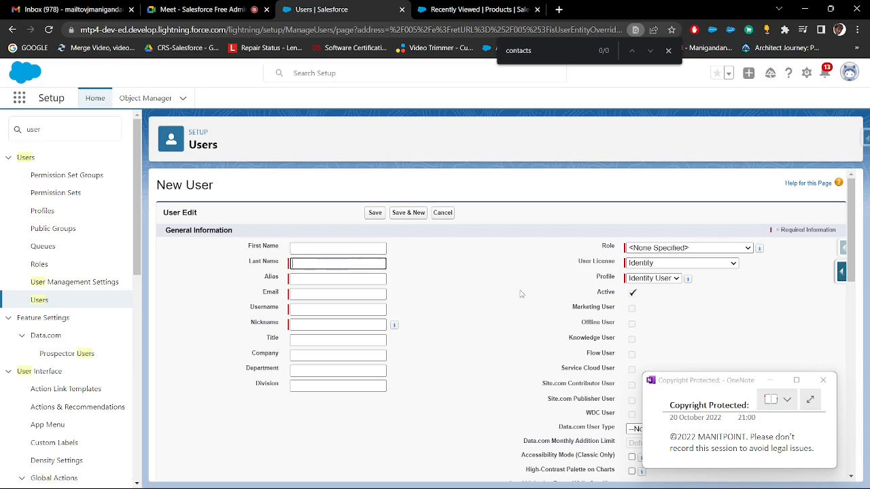
{"action": "type", "text": "Test"}
{"action": "key", "text": "Tab"}
{"action": "key", "text": "Tab"}
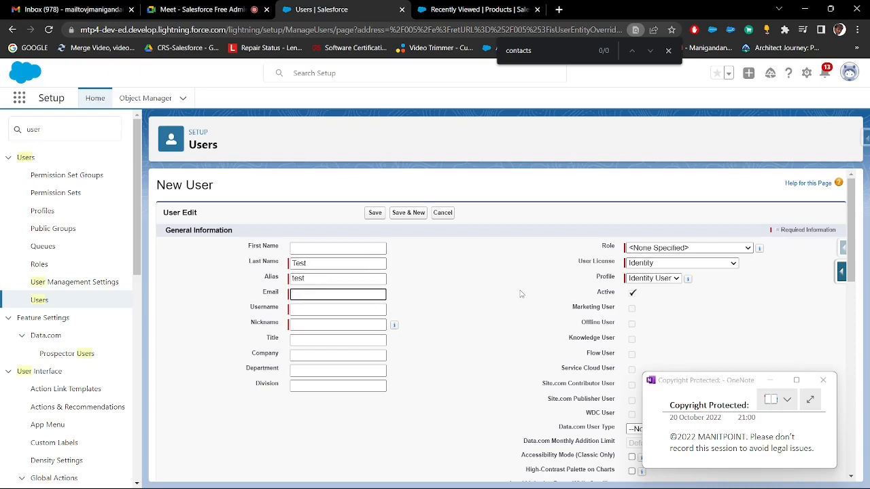
{"action": "left_click", "coordinate": [358, 261]}
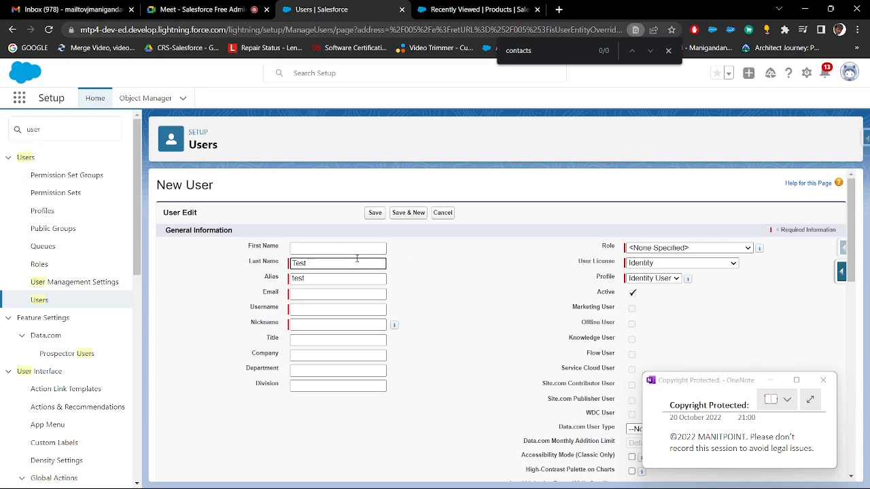
{"action": "type", "text": "User 2"}
Fill in the new user's email address and reuse it as the username with ".test" appended
{"action": "left_click", "coordinate": [332, 294]}
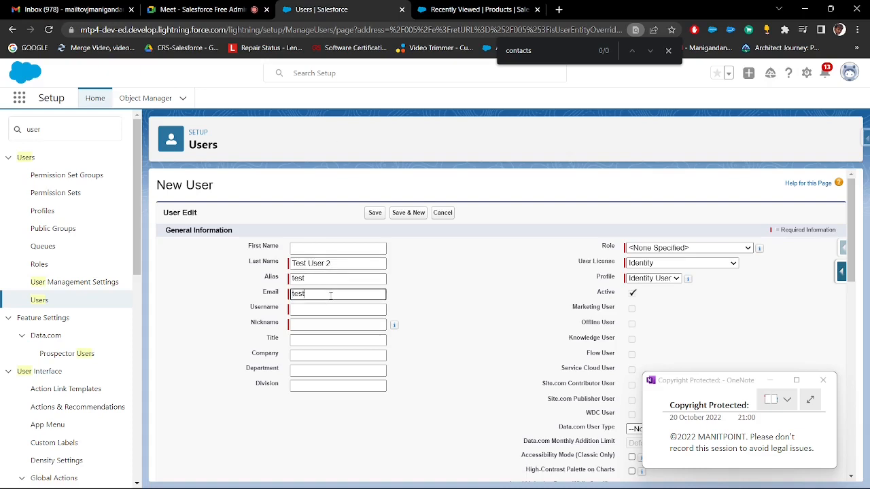
{"action": "left_click_drag", "start_coordinate": [374, 293], "coordinate": [285, 297]}
{"action": "key", "text": "ctrl+c"}
{"action": "left_click", "coordinate": [301, 308]}
{"action": "key", "text": "ctrl+v"}
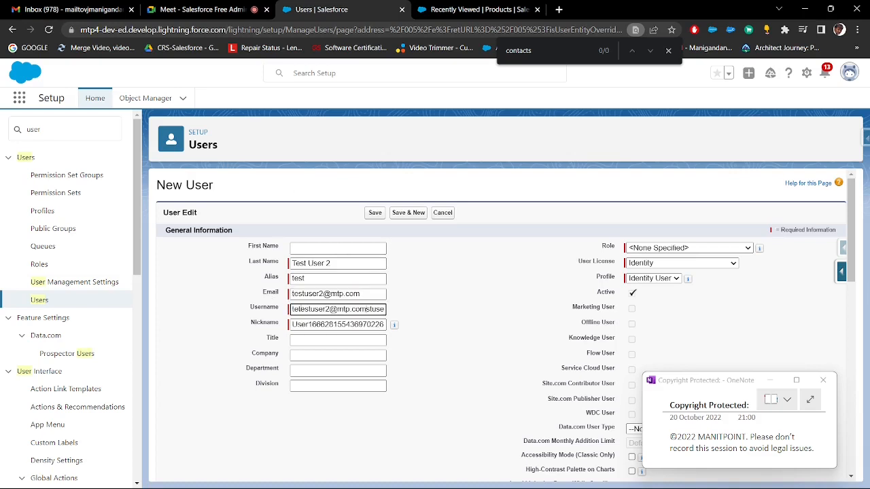
{"action": "key", "text": "ctrl+a"}
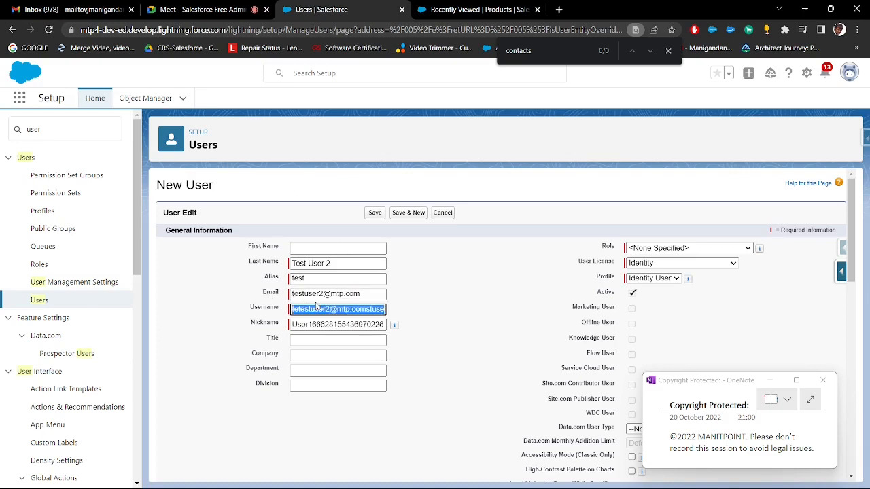
{"action": "key", "text": "ctrl+v"}
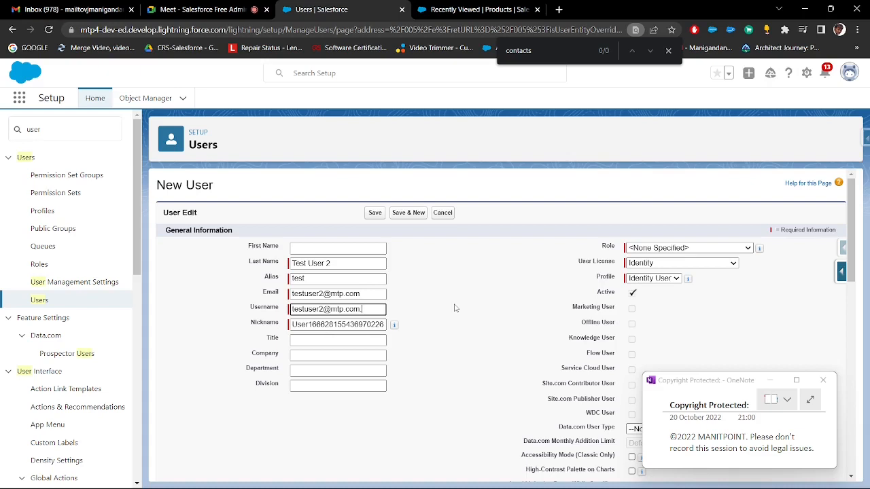
{"action": "type", "text": "test"}
Check which profiles are available for the new user under the Identity license
{"action": "left_click_drag", "start_coordinate": [579, 262], "coordinate": [618, 280]}
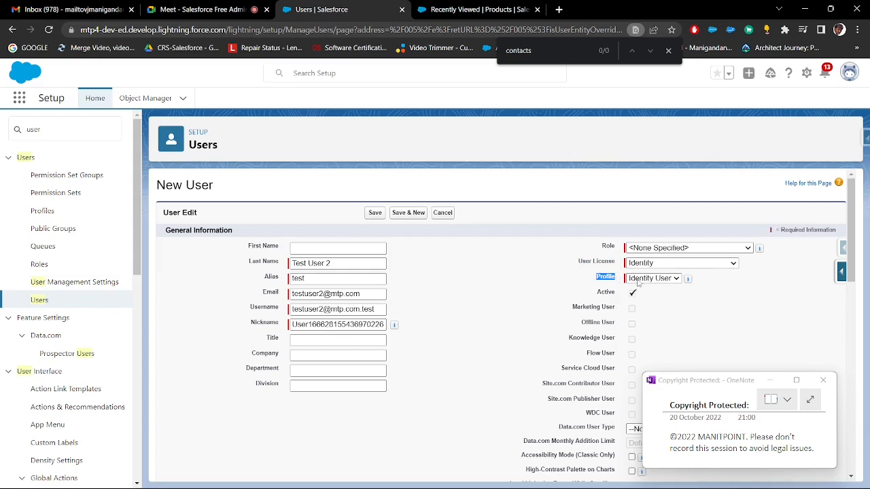
{"action": "left_click", "coordinate": [637, 280]}
{"action": "left_click", "coordinate": [637, 282]}
{"action": "left_click", "coordinate": [637, 282]}
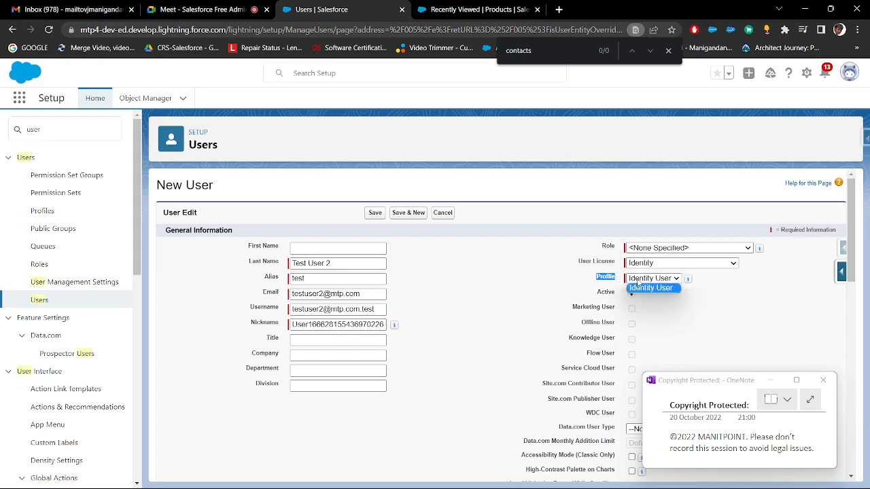
{"action": "left_click", "coordinate": [637, 283]}
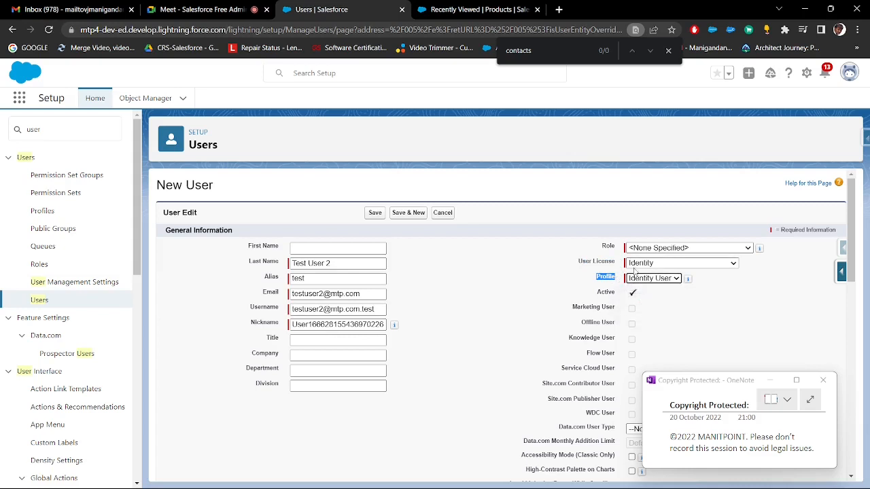
Copy the User License and Profile field labels into the Paint notes as two lines beneath the User Management heading
{"action": "left_click_drag", "start_coordinate": [576, 263], "coordinate": [615, 267]}
{"action": "key", "text": "ctrl+c"}
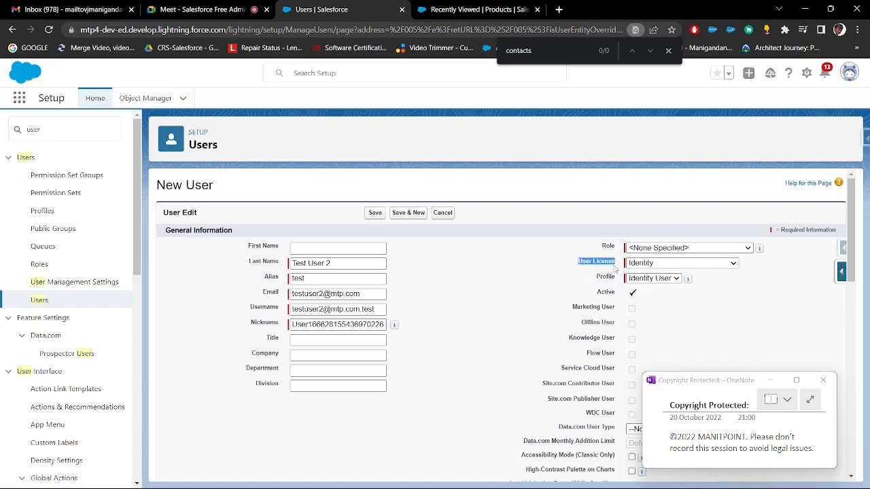
{"action": "key", "text": "alt+Tab"}
{"action": "left_click", "coordinate": [487, 182]}
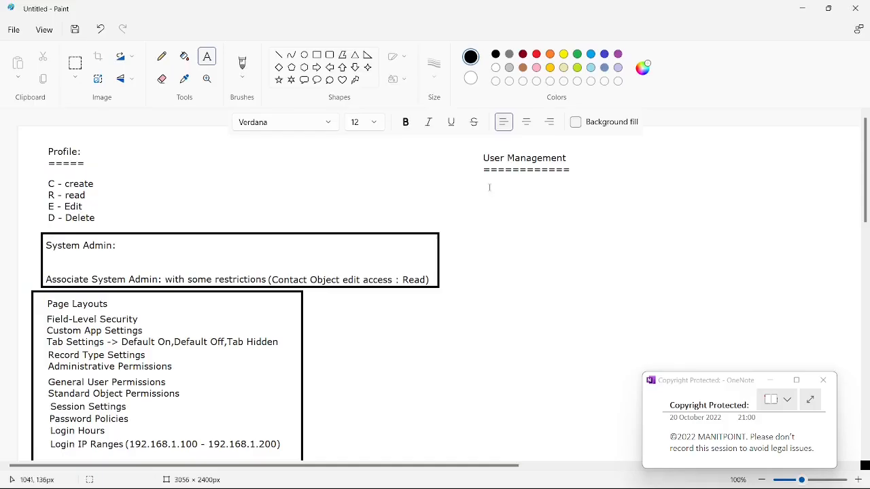
{"action": "key", "text": "ctrl+v"}
{"action": "left_click_drag", "start_coordinate": [580, 193], "coordinate": [700, 250]}
{"action": "key", "text": "alt+Tab"}
{"action": "left_click_drag", "start_coordinate": [595, 276], "coordinate": [618, 280]}
{"action": "key", "text": "ctrl+c"}
{"action": "key", "text": "alt+Tab"}
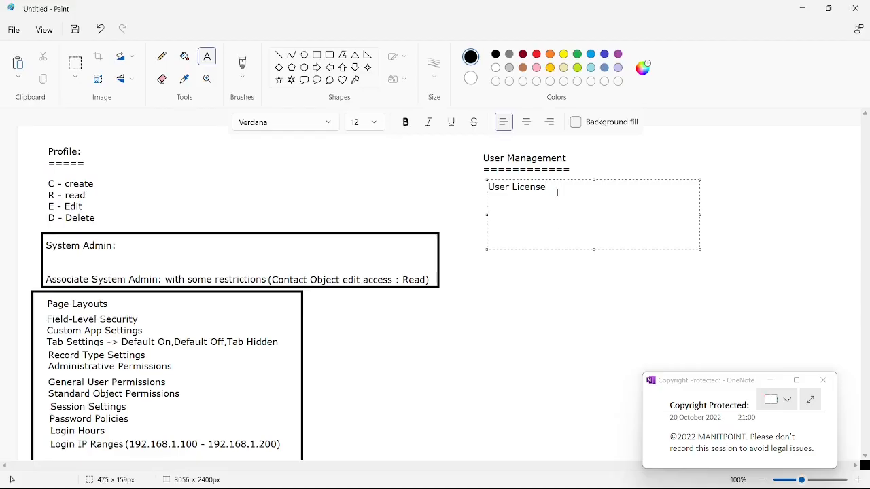
{"action": "key", "text": "Return"}
{"action": "key", "text": "ctrl+v"}
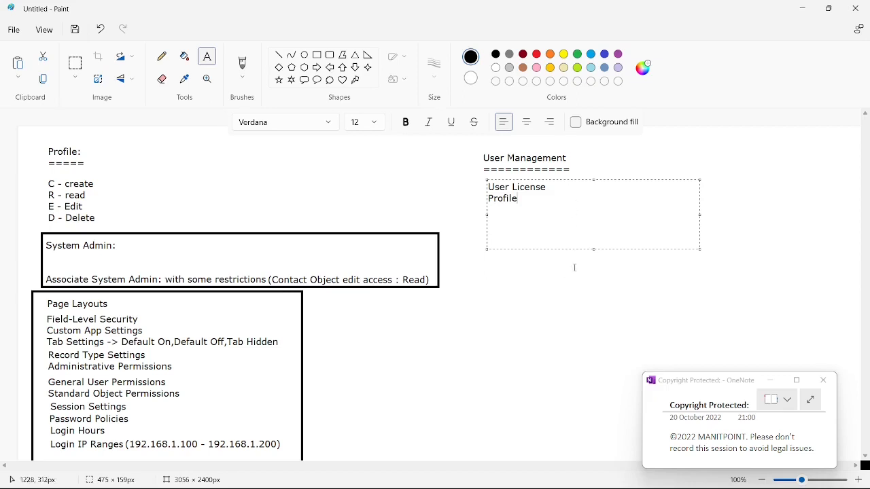
Switch back to the Salesforce New User form and view the Profile and User License choices
{"action": "key", "text": "alt+Tab"}
{"action": "left_click", "coordinate": [646, 279]}
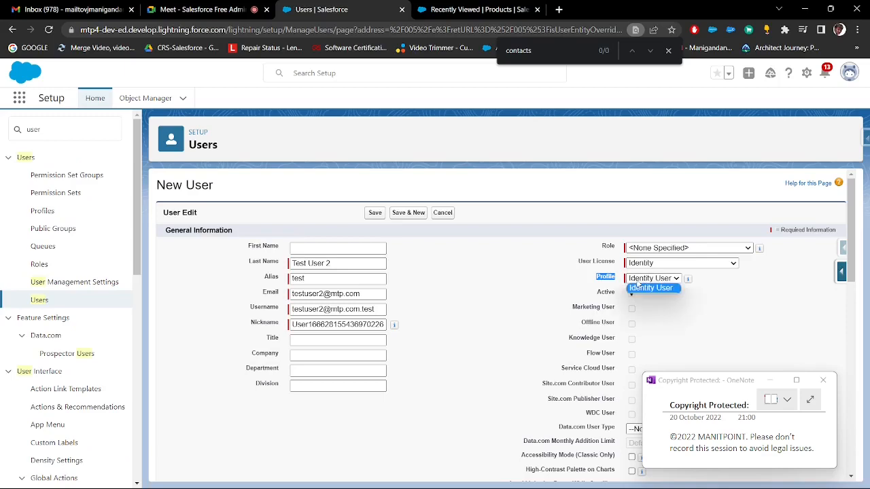
{"action": "left_click", "coordinate": [640, 264]}
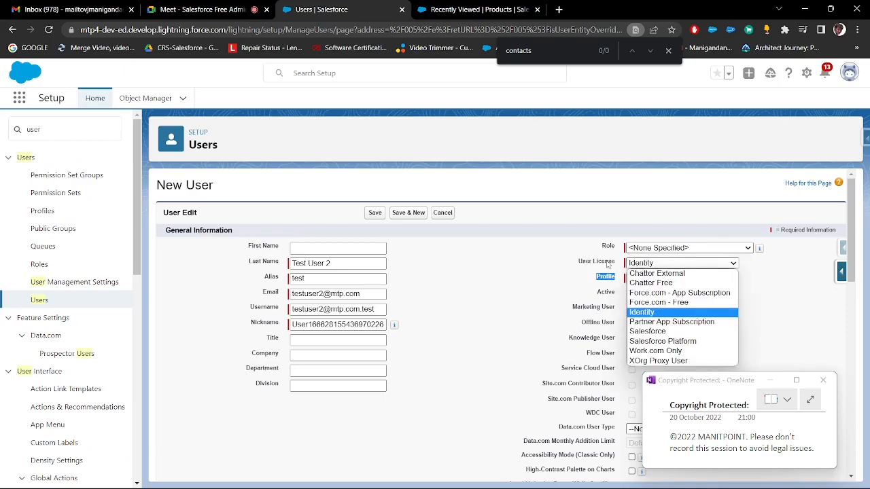
Switch to the Paint notes, highlight the User License and Profile lines, and undo any accidental text move
{"action": "key", "text": "alt+Tab"}
{"action": "left_click_drag", "start_coordinate": [501, 191], "coordinate": [553, 191]}
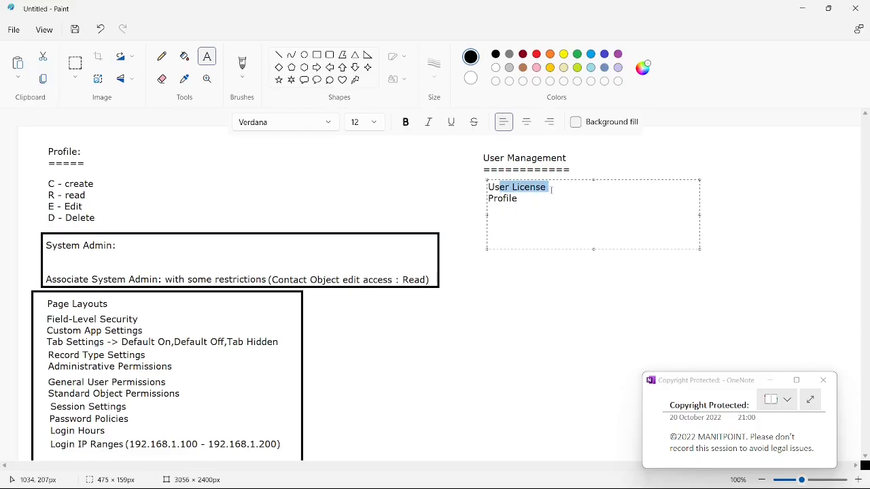
{"action": "double_click", "coordinate": [502, 198]}
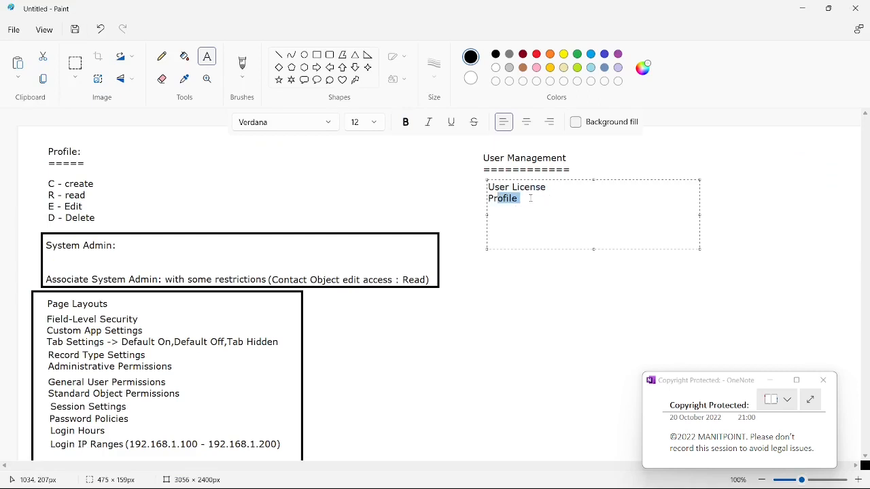
{"action": "left_click", "coordinate": [530, 198]}
{"action": "mouse_move", "coordinate": [524, 199]}
{"action": "left_mouse_down"}
{"action": "mouse_move", "coordinate": [489, 197]}
{"action": "mouse_move", "coordinate": [506, 186]}
{"action": "mouse_move", "coordinate": [488, 186]}
{"action": "mouse_move", "coordinate": [487, 198]}
{"action": "mouse_move", "coordinate": [500, 188]}
{"action": "left_mouse_up"}
{"action": "left_click", "coordinate": [527, 198]}
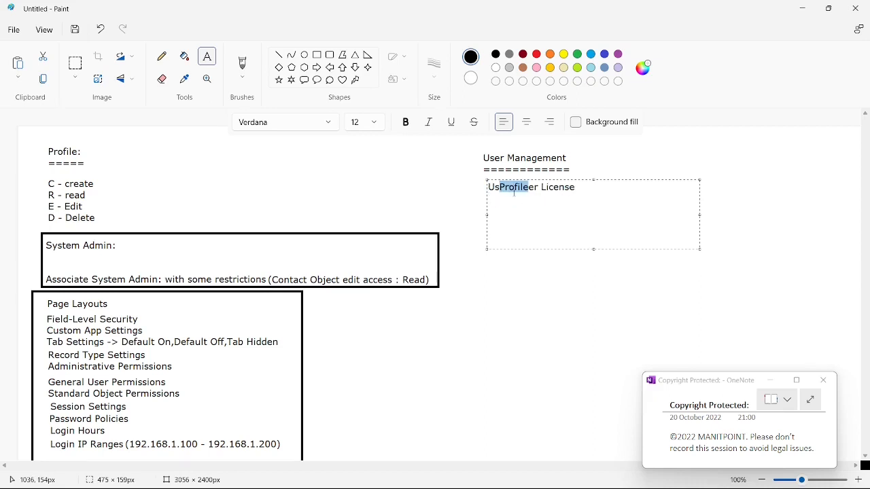
{"action": "key", "text": "ctrl+z"}
Switch to the Salesforce New User form, try the Salesforce Platform license, and open its profile choices
{"action": "key", "text": "alt+Tab"}
{"action": "left_click", "coordinate": [651, 265]}
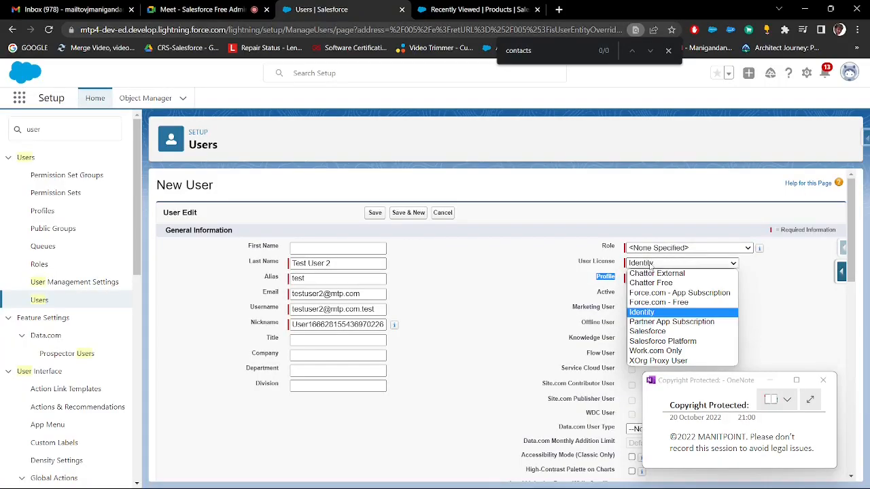
{"action": "left_click", "coordinate": [652, 343]}
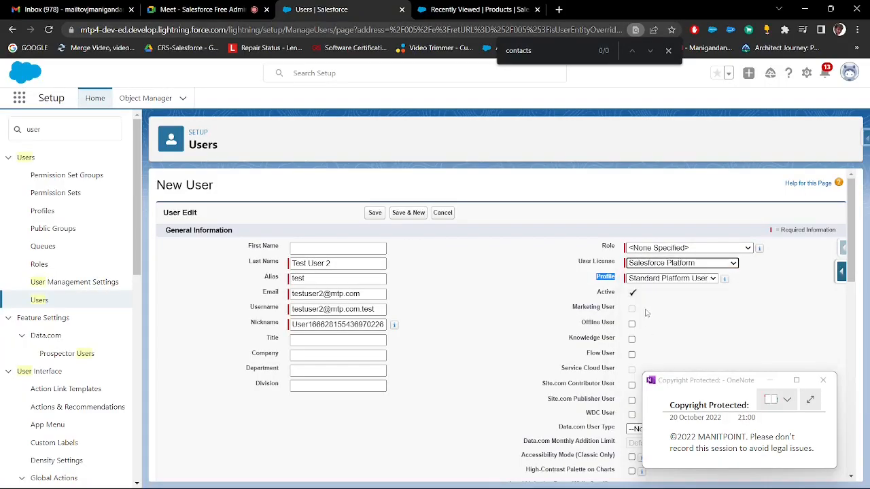
{"action": "left_click", "coordinate": [646, 278]}
Set the new user's license to Salesforce and profile to Associate System Admin, and highlight the User License label
{"action": "left_click", "coordinate": [646, 265]}
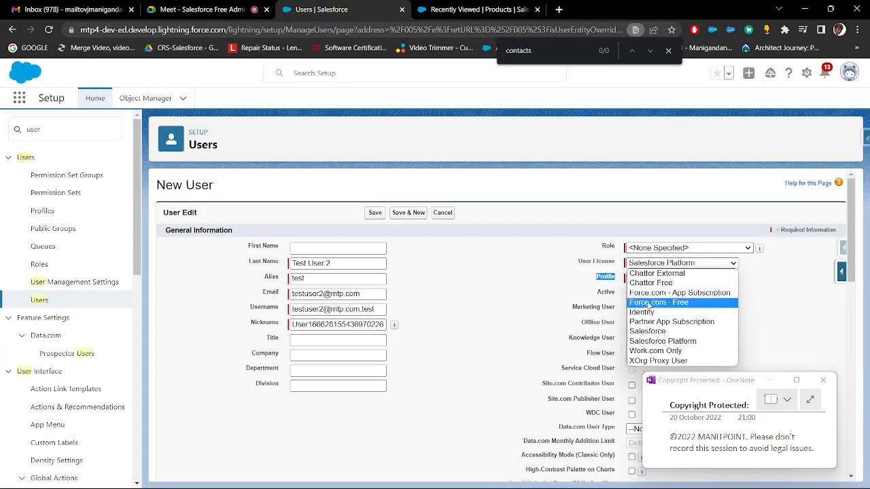
{"action": "left_click", "coordinate": [648, 332]}
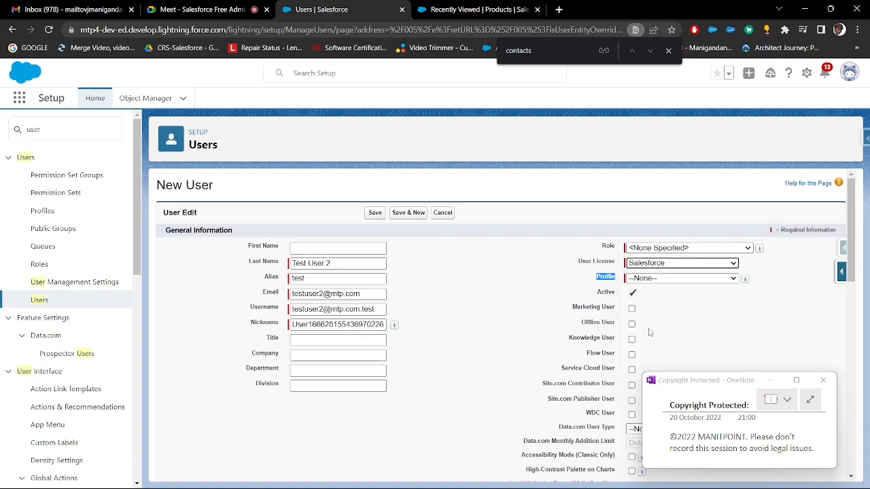
{"action": "left_click", "coordinate": [645, 279]}
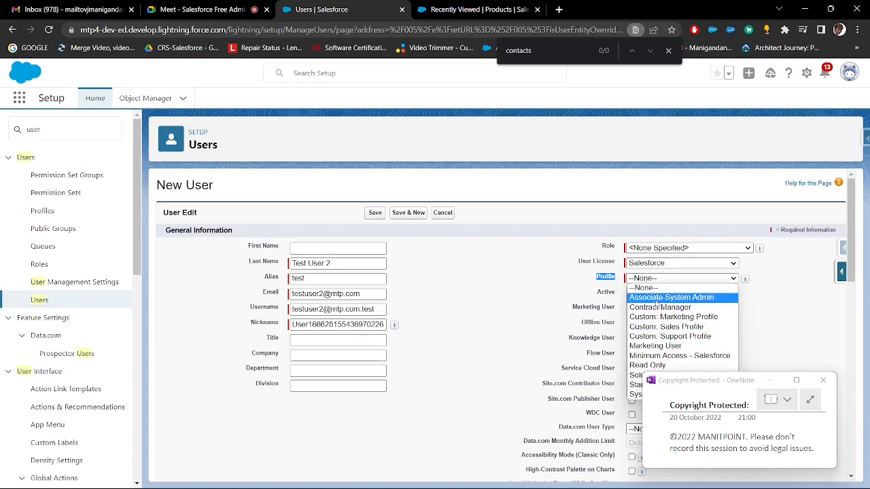
{"action": "left_click", "coordinate": [656, 299]}
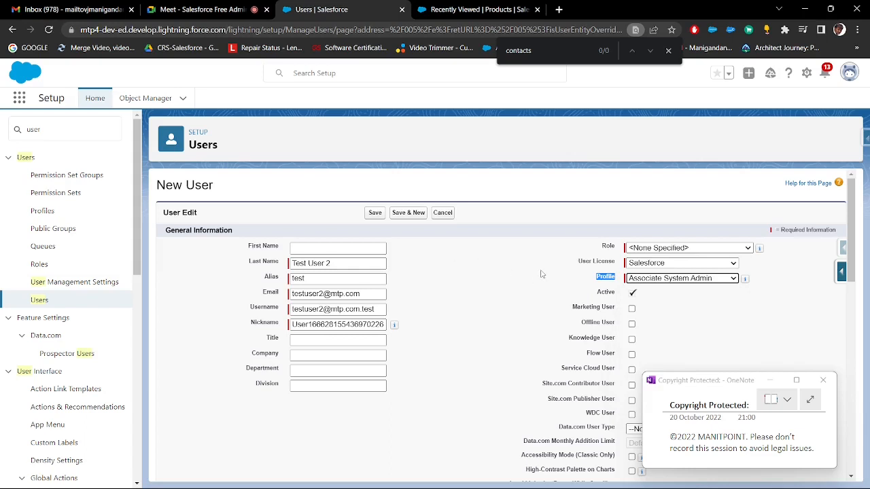
{"action": "left_click", "coordinate": [574, 266]}
{"action": "left_click_drag", "start_coordinate": [574, 266], "coordinate": [619, 266]}
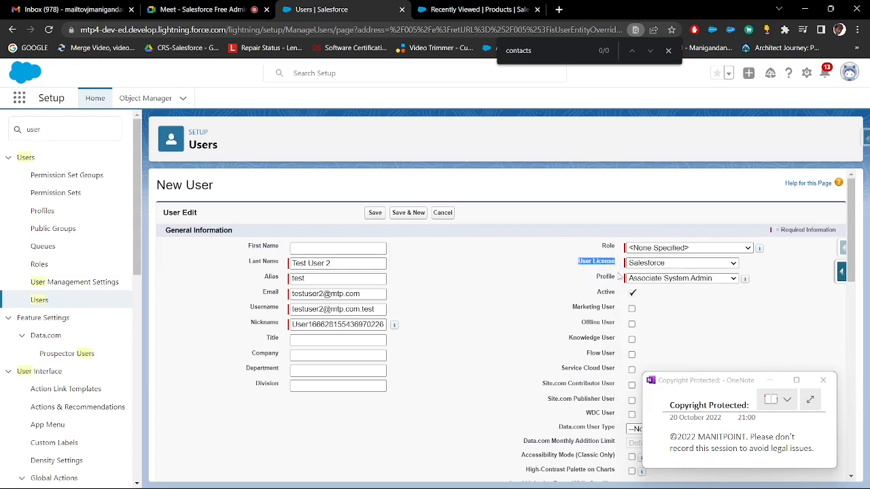
Save the new user and look through the resulting user detail page
{"action": "left_click", "coordinate": [375, 214]}
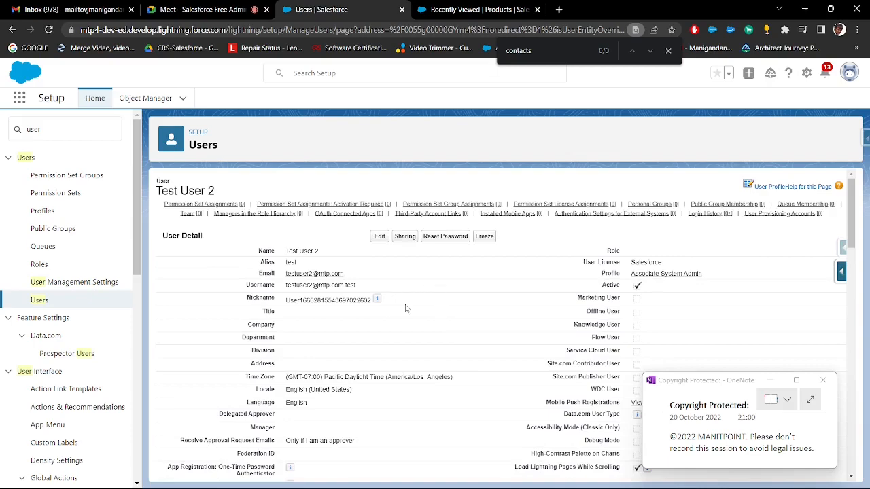
{"action": "scroll", "coordinate": [471, 281], "scroll_direction": "down", "scroll_amount": 5}
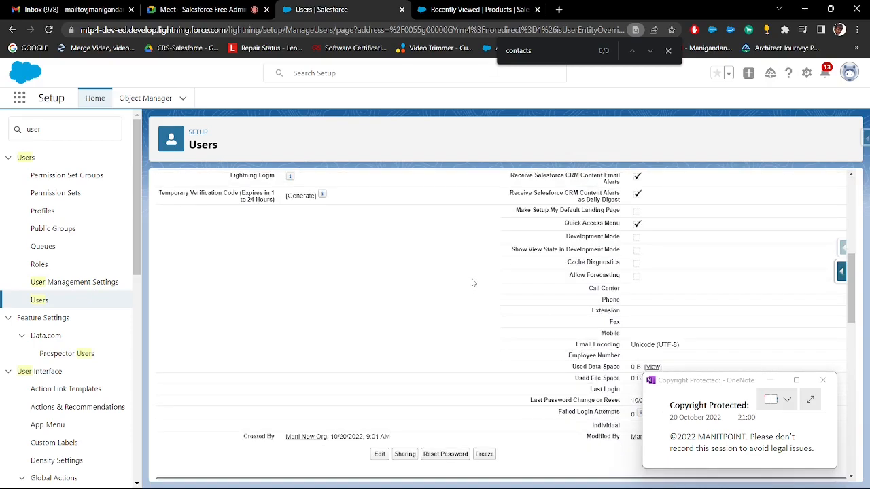
{"action": "scroll", "coordinate": [471, 281], "scroll_direction": "up", "scroll_amount": 5}
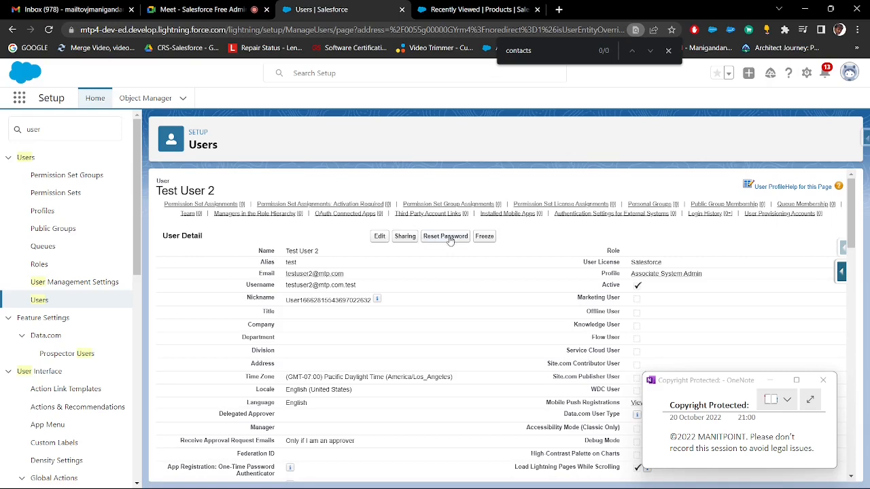
Switch to the Paint notes and add the lines "Reset Password" and "Freeze" below Profile in the User Management list
{"action": "key", "text": "alt+Tab"}
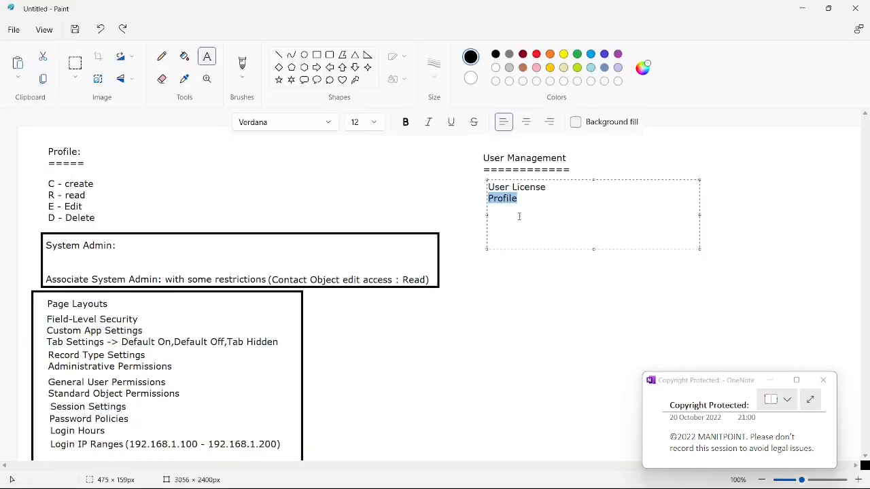
{"action": "left_click", "coordinate": [527, 205]}
{"action": "type", "text": "R"}
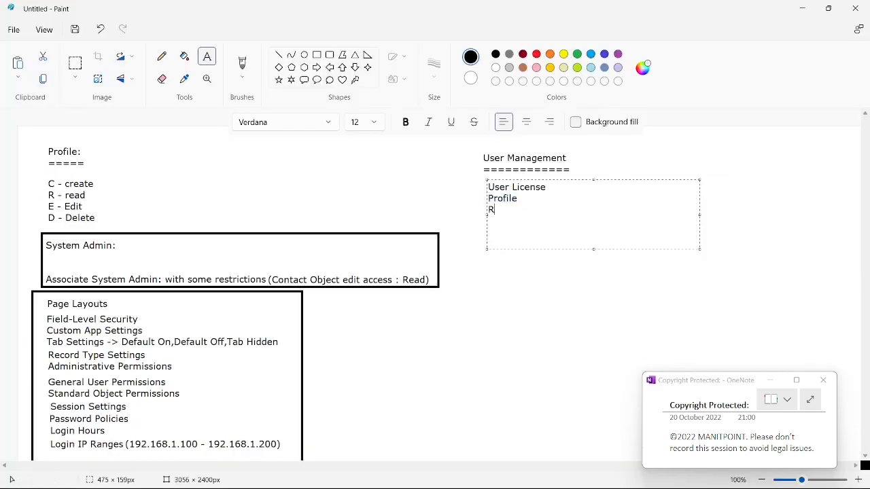
{"action": "type", "text": "eset Passow"}
{"action": "key", "text": "BackSpace"}
{"action": "type", "text": "ow"}
{"action": "key", "text": "BackSpace"}
{"action": "key", "text": "BackSpace"}
{"action": "type", "text": "word"}
{"action": "key", "text": "Return"}
{"action": "type", "text": "Free"}
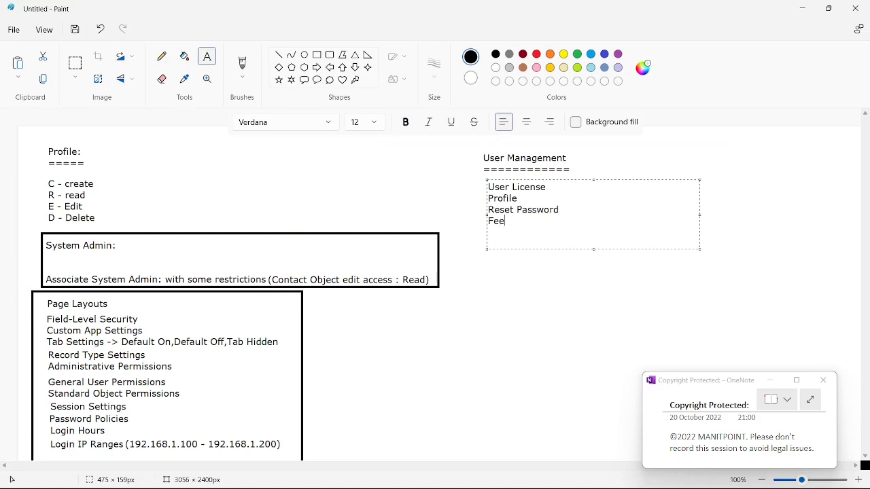
{"action": "key", "text": "BackSpace"}
{"action": "key", "text": "BackSpace"}
{"action": "type", "text": "reeze"}
Switch back to Salesforce, point out the Freeze option on Test User 2's detail page, and clear the text selection
{"action": "key", "text": "alt+Tab"}
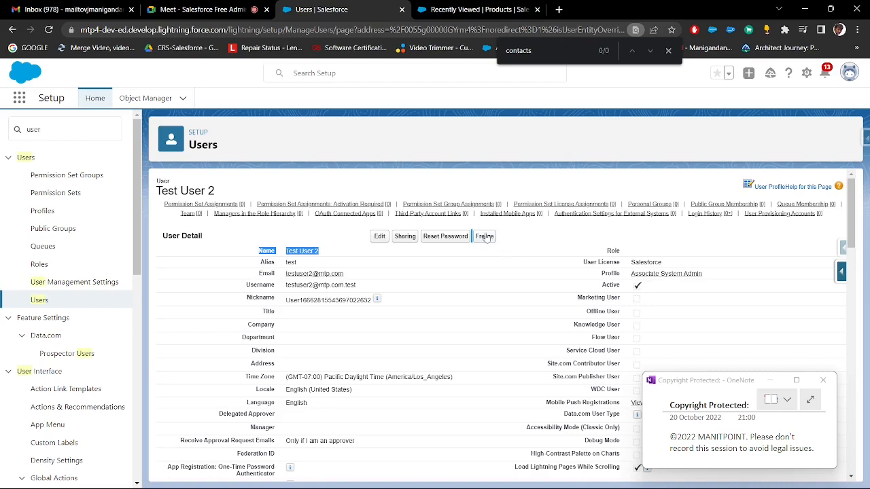
{"action": "left_click", "coordinate": [517, 237]}
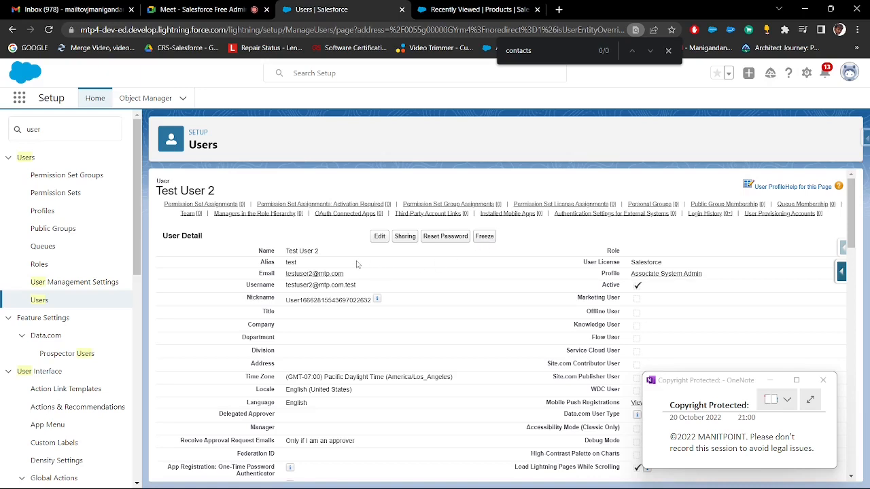
Copy the Login History heading from Test User 2's detail page and add it below Freeze in the Paint User Management list
{"action": "scroll", "coordinate": [351, 274], "scroll_direction": "down", "scroll_amount": 3}
{"action": "scroll", "coordinate": [351, 274], "scroll_direction": "down", "scroll_amount": 6}
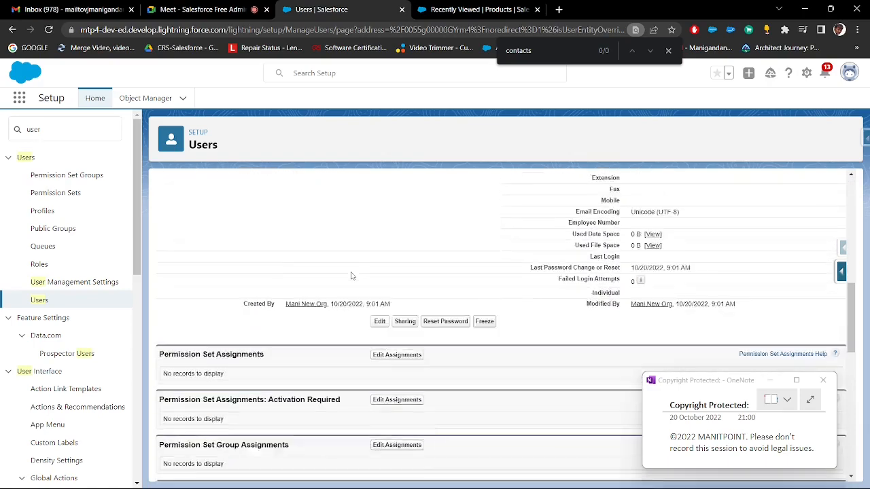
{"action": "scroll", "coordinate": [351, 277], "scroll_direction": "down", "scroll_amount": 6}
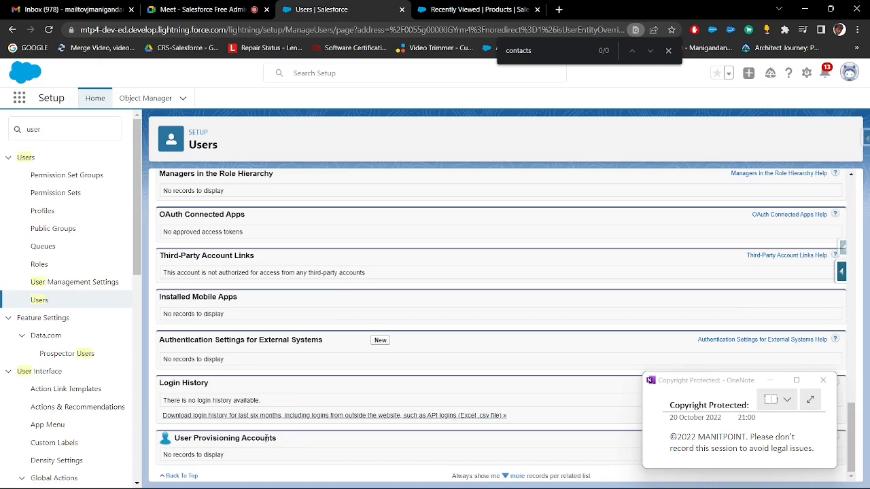
{"action": "left_click_drag", "start_coordinate": [215, 389], "coordinate": [157, 384]}
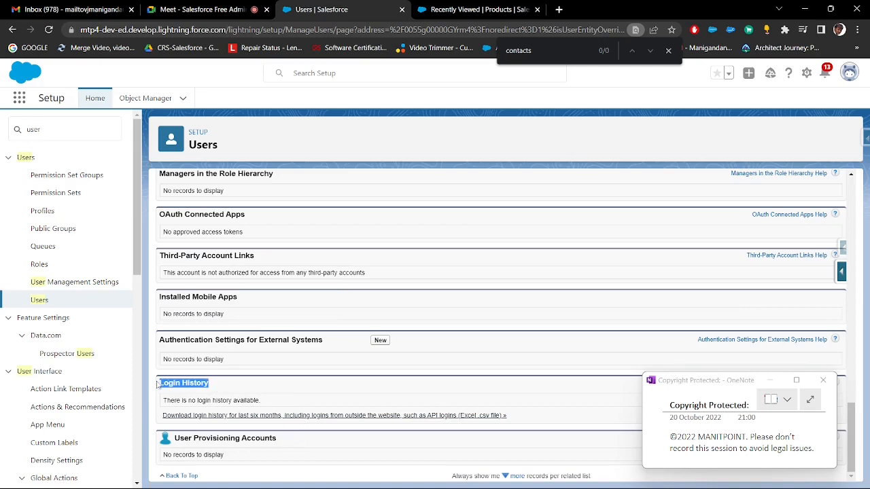
{"action": "key", "text": "ctrl+c"}
{"action": "key", "text": "alt+Tab"}
{"action": "key", "text": "ctrl+v"}
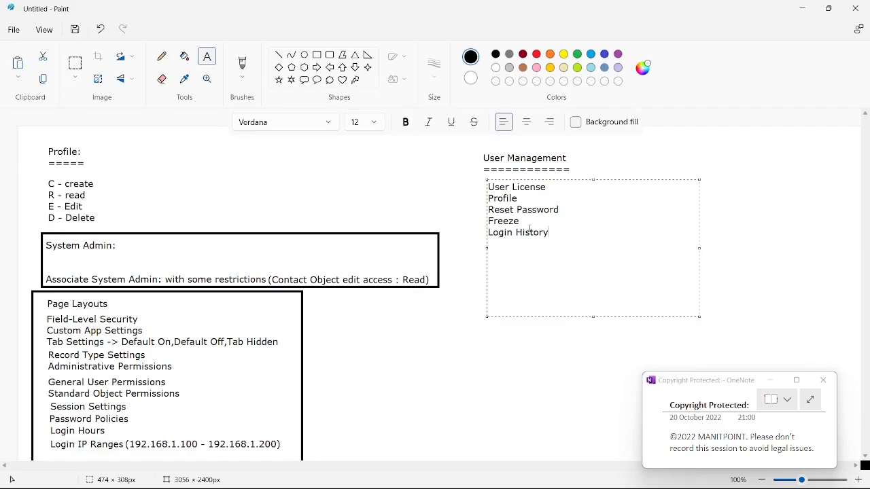
Switch back to Salesforce and review the Login History section and its six-month download link on Test User 2's page
{"action": "key", "text": "alt+Tab"}
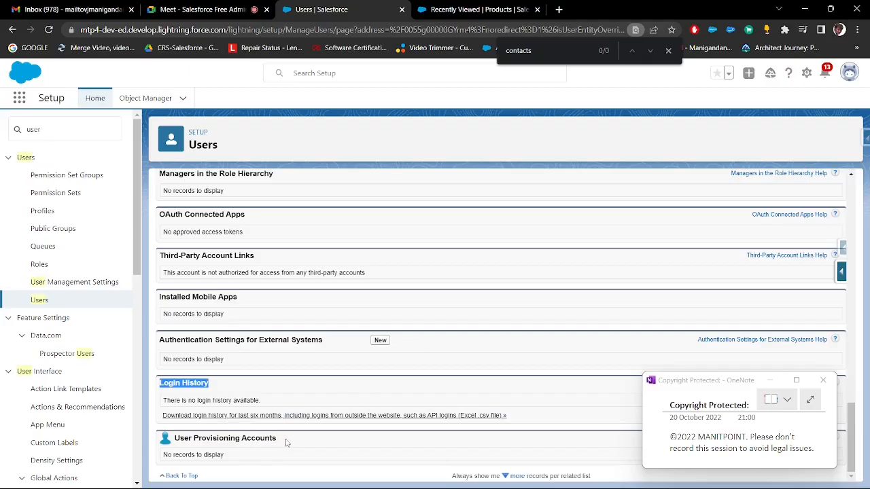
{"action": "left_click_drag", "start_coordinate": [508, 417], "coordinate": [163, 420]}
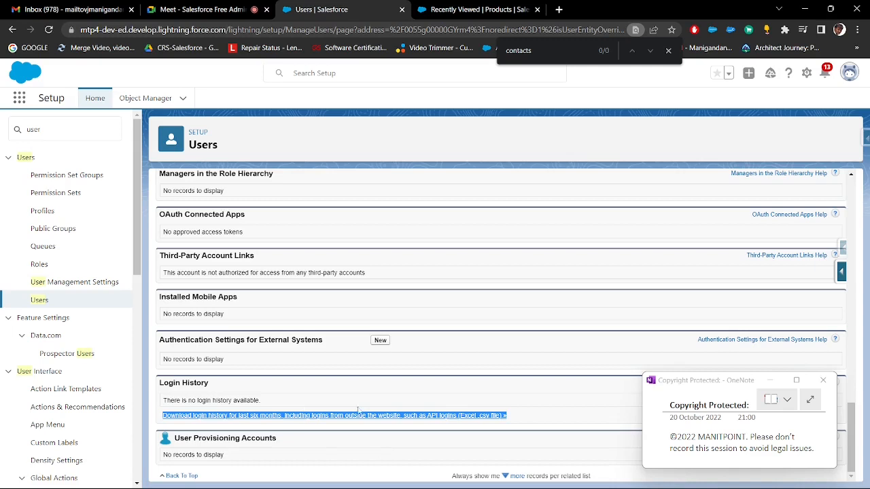
{"action": "left_click", "coordinate": [534, 416]}
{"action": "triple_click", "coordinate": [204, 427]}
{"action": "left_click_drag", "start_coordinate": [212, 383], "coordinate": [163, 390]}
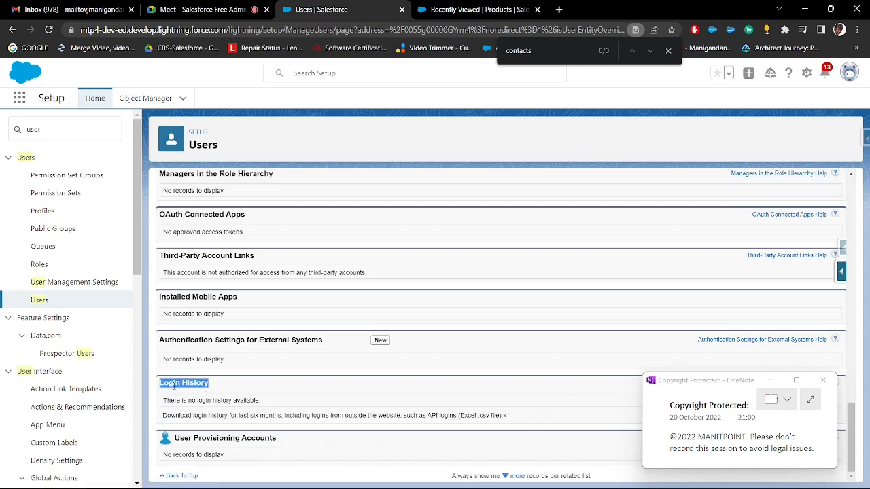
{"action": "scroll", "coordinate": [370, 343], "scroll_direction": "up", "scroll_amount": 8}
{"action": "scroll", "coordinate": [386, 333], "scroll_direction": "up", "scroll_amount": 4}
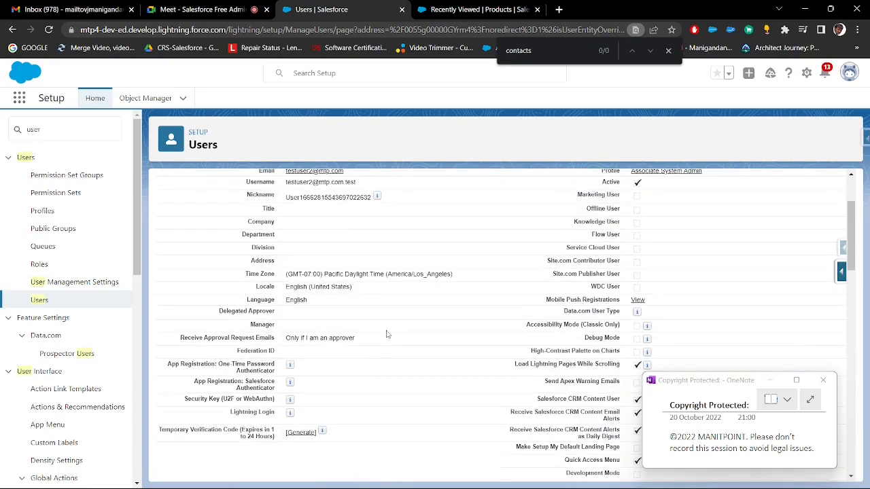
{"action": "scroll", "coordinate": [386, 333], "scroll_direction": "up", "scroll_amount": 5}
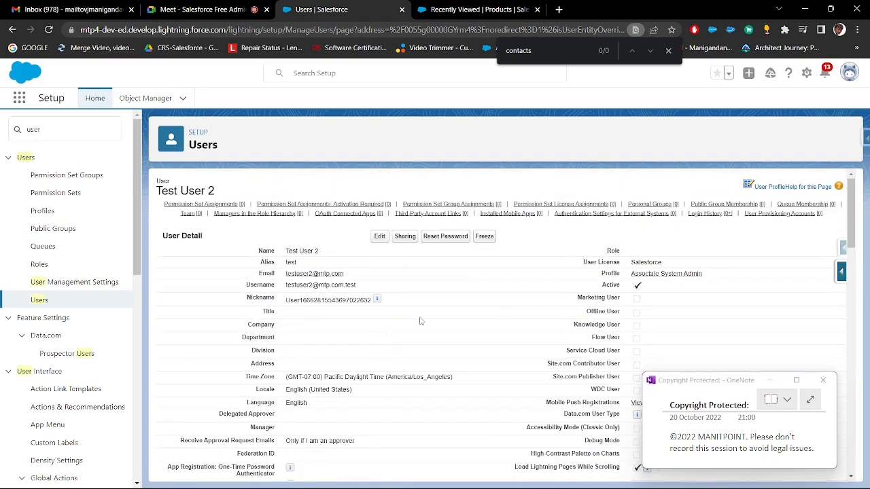
Switch to the Paint notes and point out the Associate System Admin line and its Contact Object restriction
{"action": "key", "text": "alt+Tab"}
{"action": "left_click", "coordinate": [354, 317]}
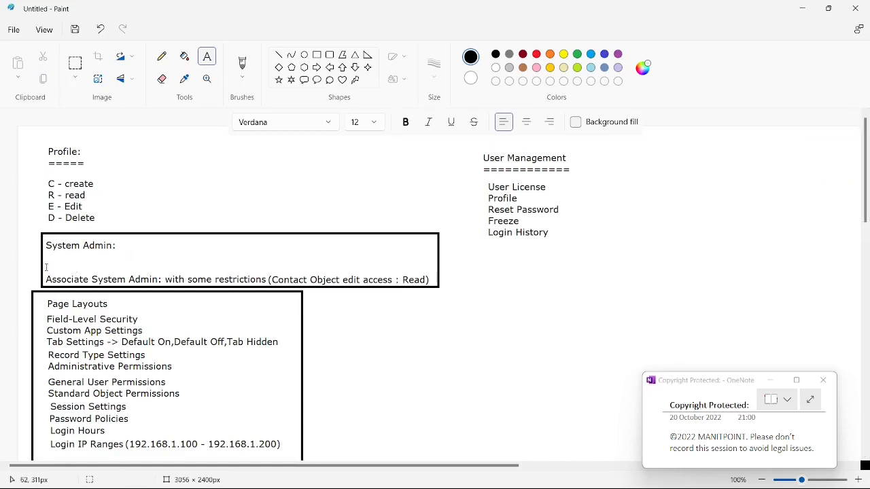
{"action": "left_click_drag", "start_coordinate": [46, 267], "coordinate": [270, 296]}
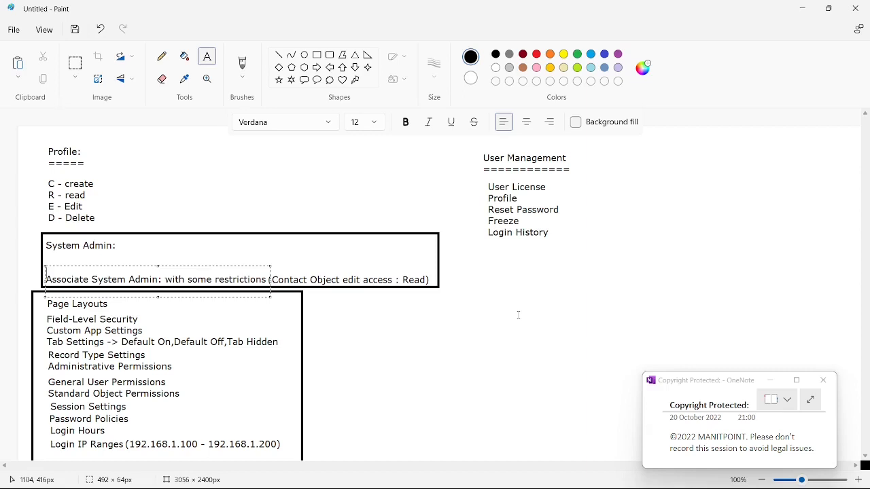
{"action": "left_click", "coordinate": [396, 290]}
{"action": "left_click_drag", "start_coordinate": [272, 260], "coordinate": [424, 292]}
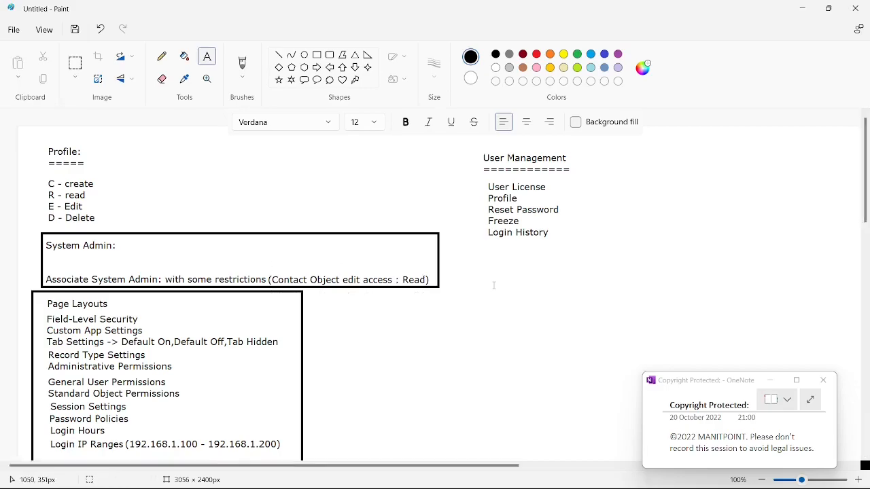
Switch back to Salesforce, search Setup for "login ac", and open Login Access Policies
{"action": "key", "text": "alt+Tab"}
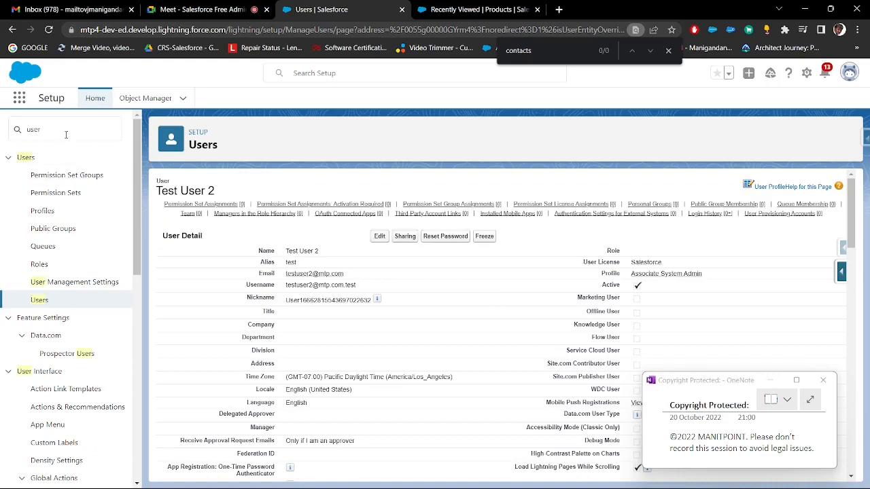
{"action": "left_click", "coordinate": [13, 124]}
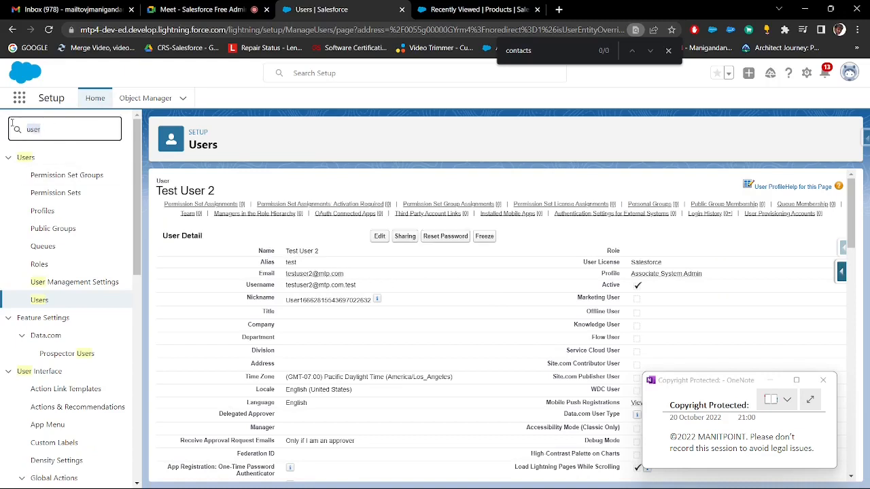
{"action": "key", "text": "BackSpace"}
{"action": "type", "text": "login ac"}
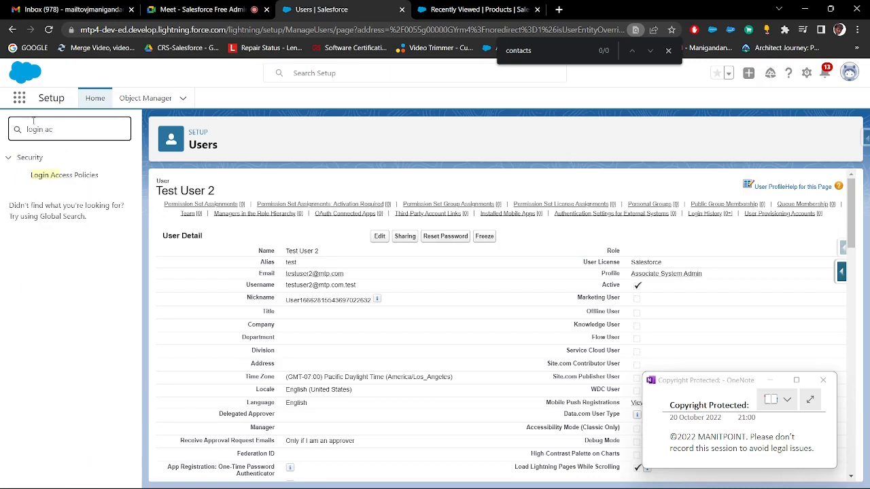
{"action": "left_click", "coordinate": [89, 175]}
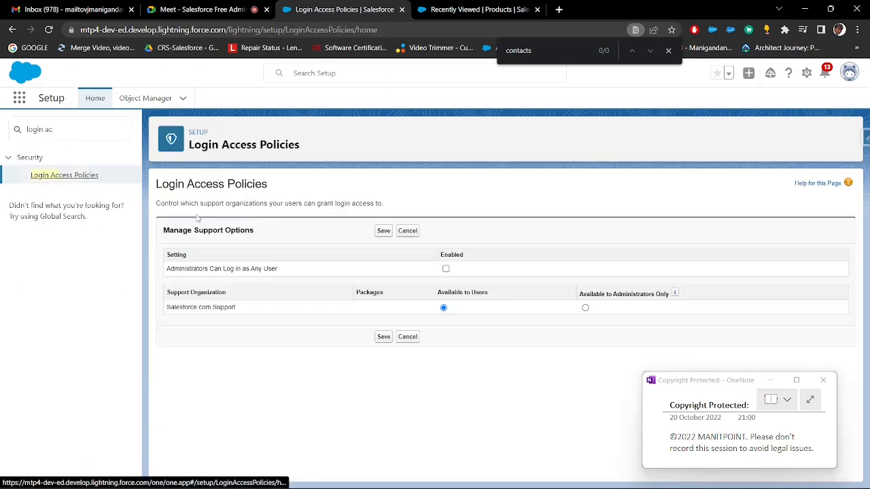
Copy the Login Access Policies title into the Paint notes below the User Management list, widening its text box to fit one line
{"action": "left_click_drag", "start_coordinate": [268, 184], "coordinate": [156, 184]}
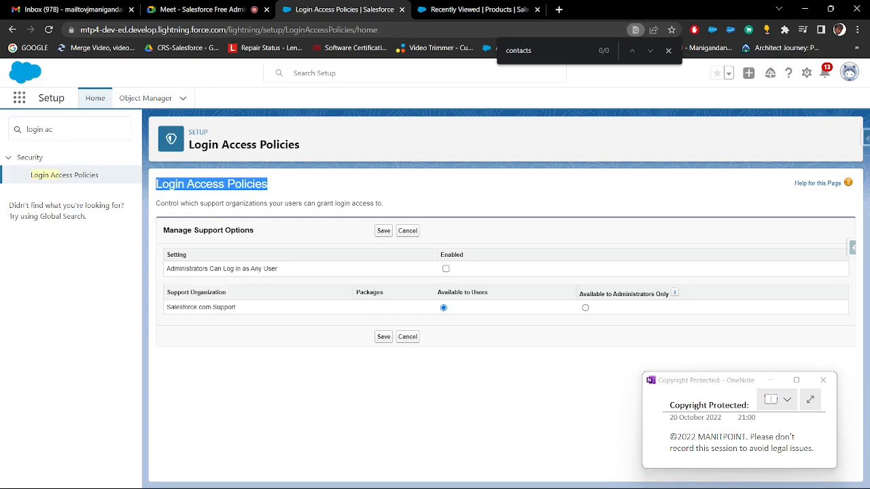
{"action": "key", "text": "alt+Tab"}
{"action": "left_click", "coordinate": [483, 272]}
{"action": "key", "text": "ctrl+v"}
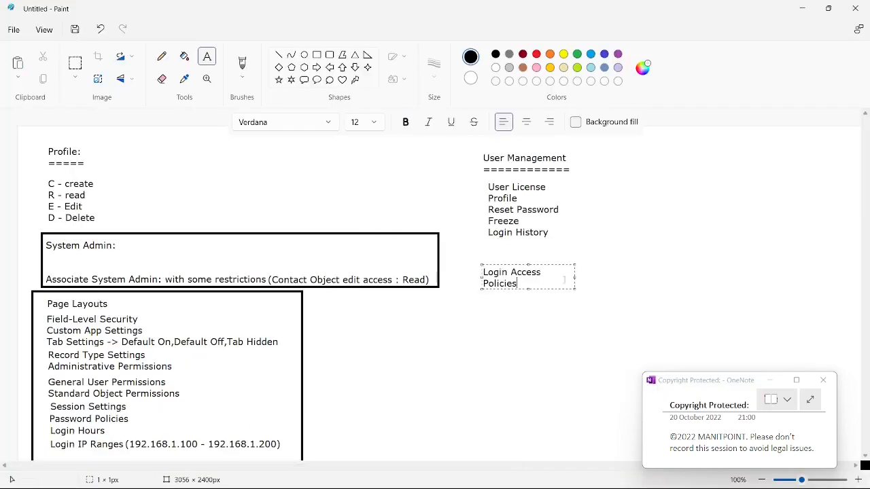
{"action": "left_click_drag", "start_coordinate": [549, 277], "coordinate": [738, 269]}
Copy the "Administrators Can Log in as Any User" setting from Salesforce and append it after "=>" to the Login Access Policies note in Paint
{"action": "key", "text": "alt+Tab"}
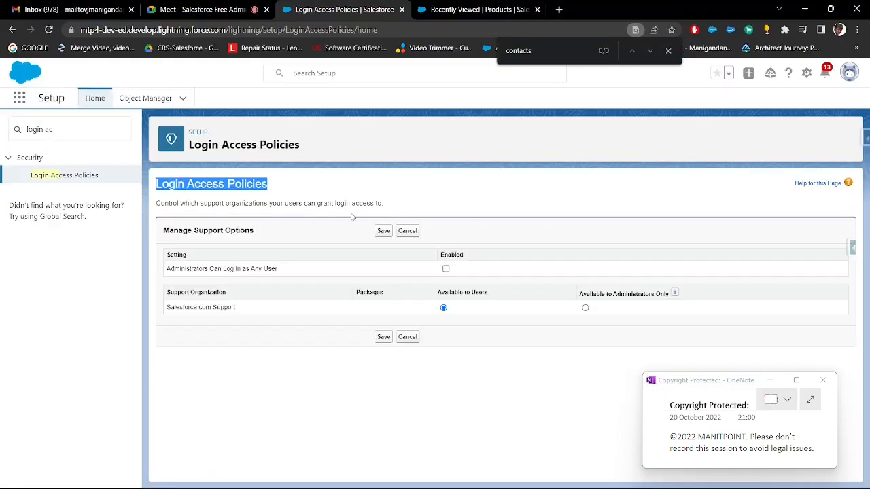
{"action": "left_click", "coordinate": [280, 224]}
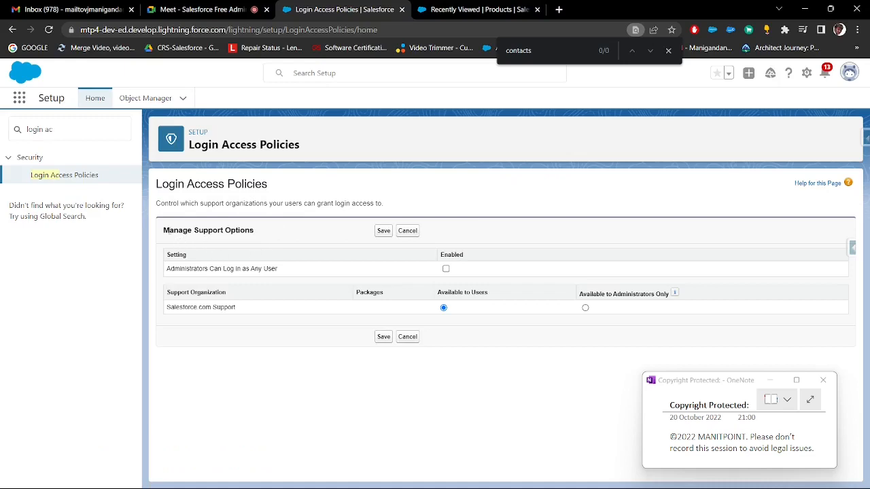
{"action": "left_click_drag", "start_coordinate": [168, 231], "coordinate": [267, 235]}
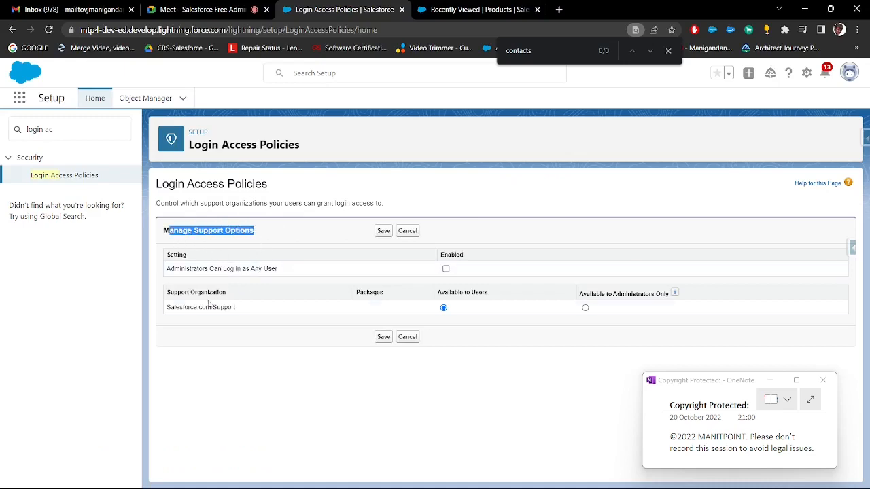
{"action": "left_click_drag", "start_coordinate": [169, 255], "coordinate": [198, 258]}
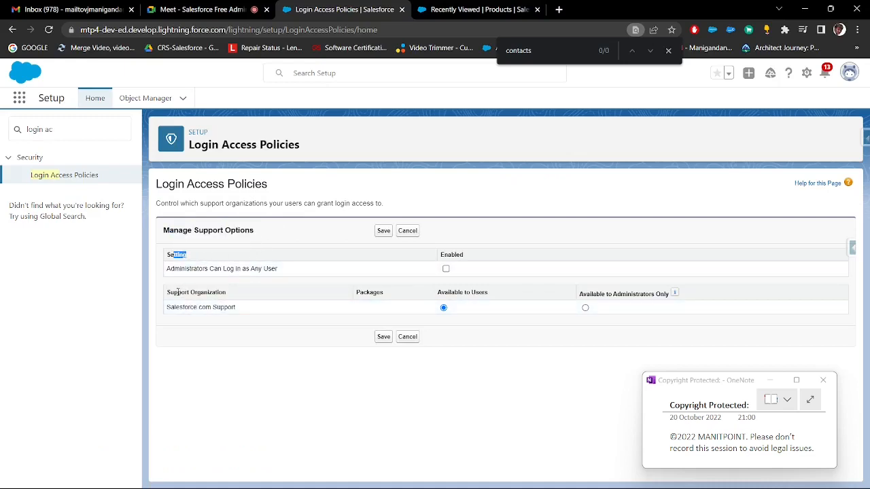
{"action": "left_click_drag", "start_coordinate": [178, 292], "coordinate": [227, 292]}
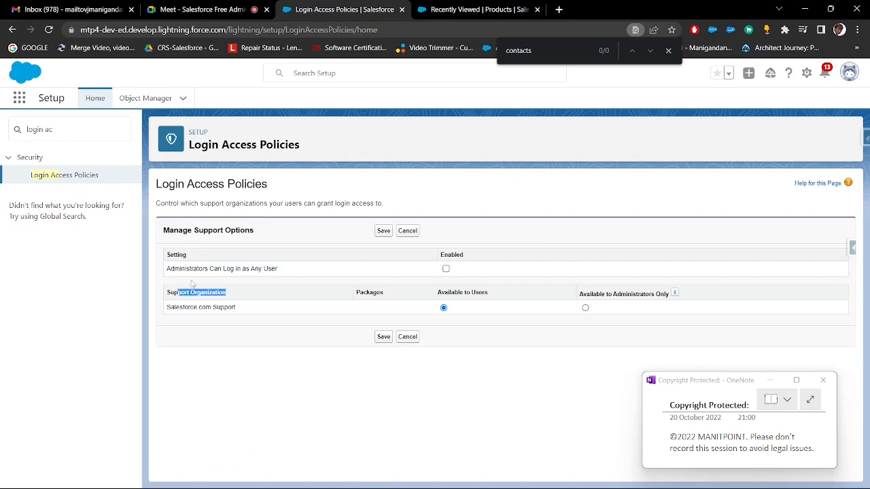
{"action": "left_click_drag", "start_coordinate": [167, 268], "coordinate": [286, 272]}
{"action": "key", "text": "ctrl+c"}
{"action": "key", "text": "alt+Tab"}
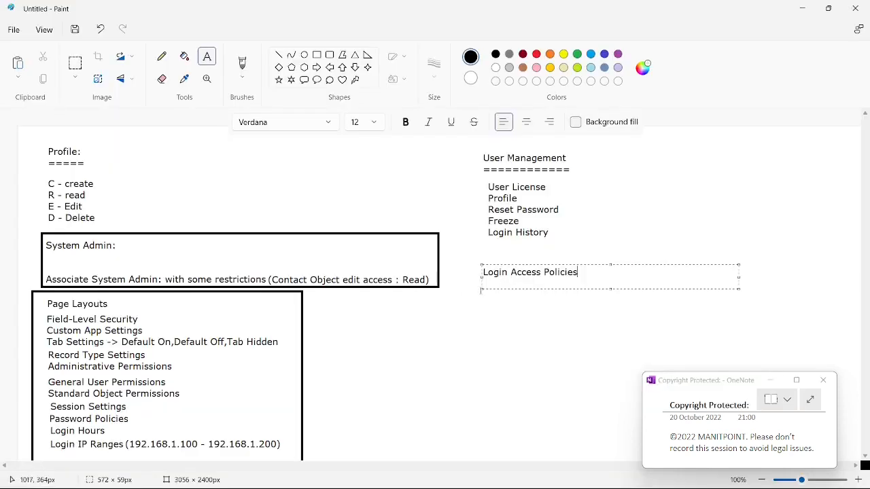
{"action": "type", "text": "=>"}
{"action": "key", "text": "ctrl+v"}
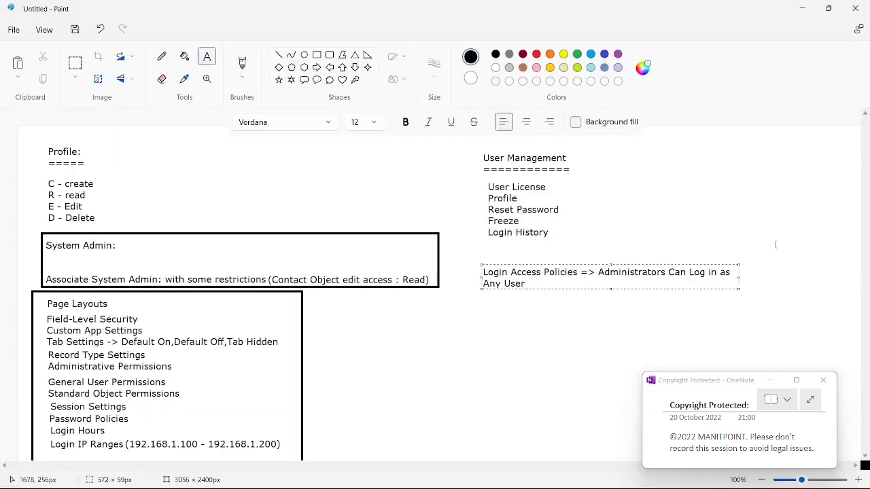
{"action": "left_click_drag", "start_coordinate": [739, 276], "coordinate": [846, 276]}
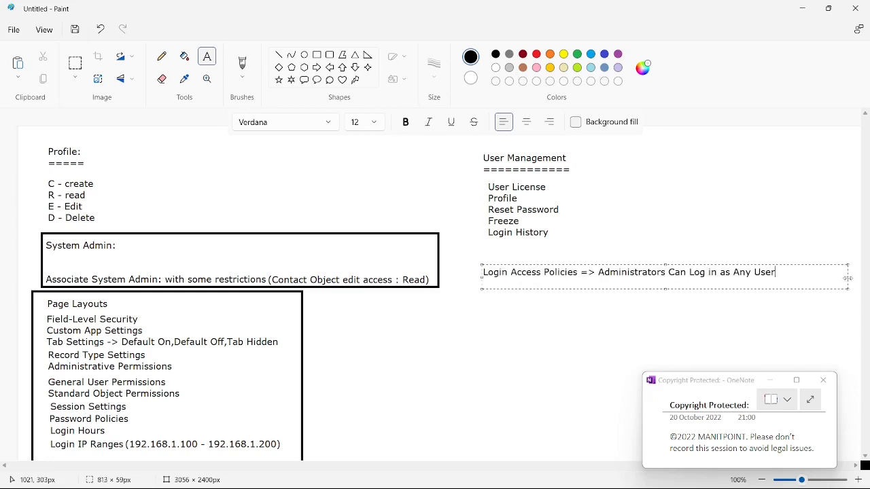
Switch back to Salesforce, enable Administrators Can Log in as Any User, point out Salesforce.com Support, and save the login access policies
{"action": "key", "text": "alt+Tab"}
{"action": "left_click", "coordinate": [446, 270]}
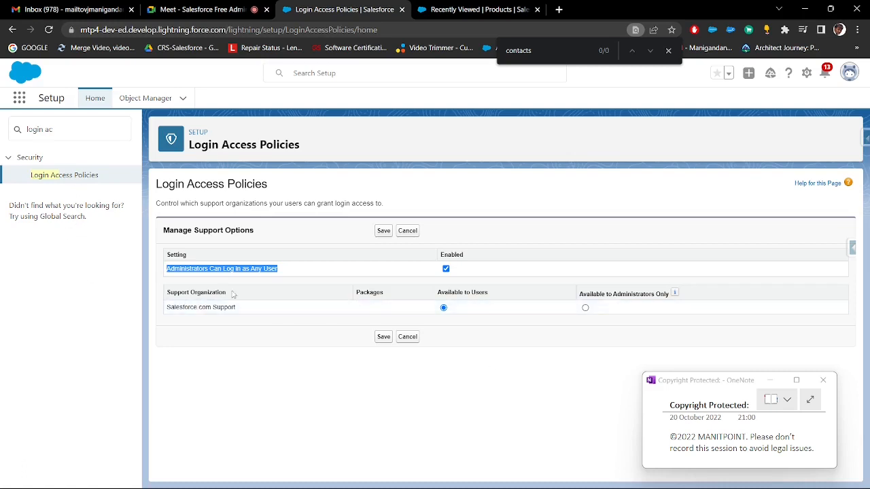
{"action": "left_click_drag", "start_coordinate": [237, 294], "coordinate": [174, 292]}
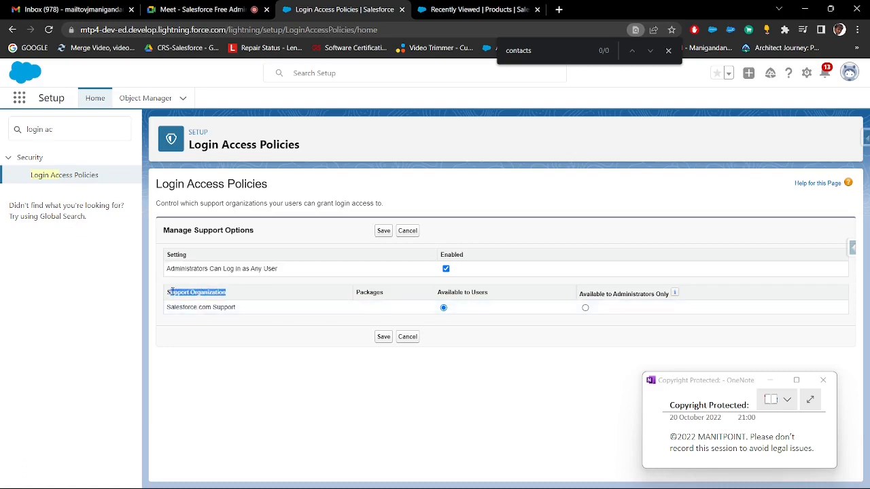
{"action": "left_click_drag", "start_coordinate": [239, 308], "coordinate": [174, 308]}
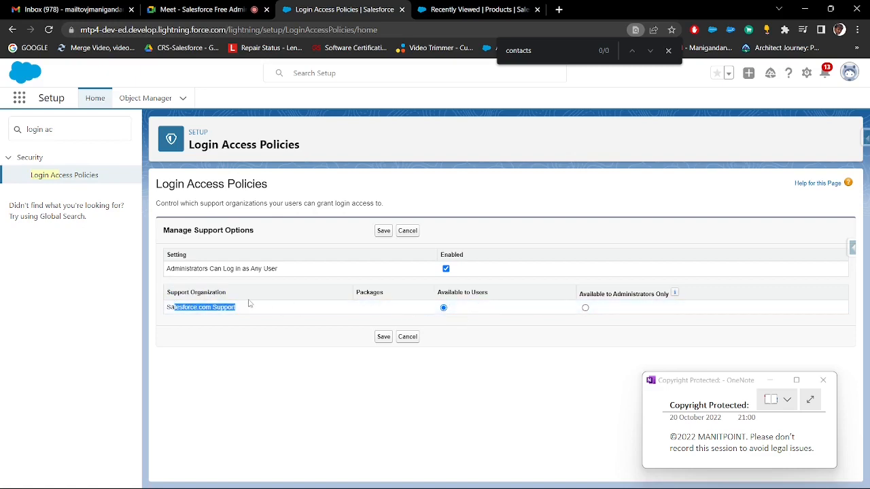
{"action": "left_click", "coordinate": [274, 349]}
{"action": "left_click_drag", "start_coordinate": [246, 310], "coordinate": [168, 311]}
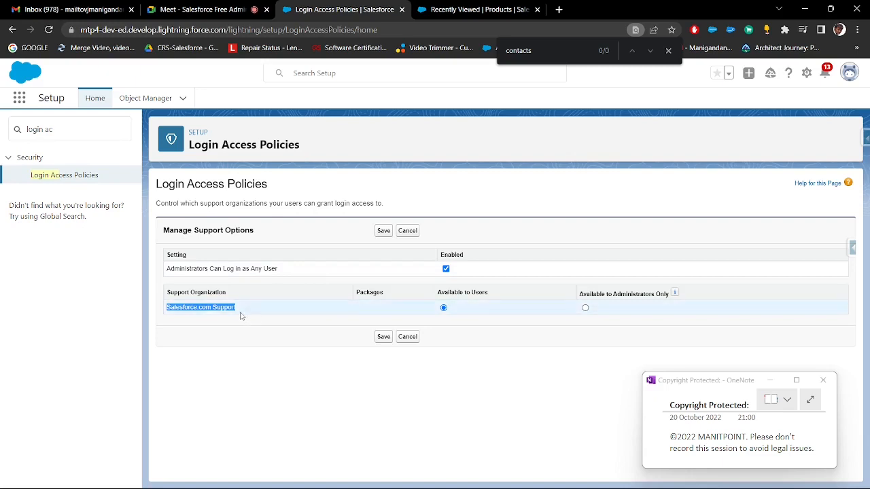
{"action": "left_click_drag", "start_coordinate": [237, 307], "coordinate": [167, 309]}
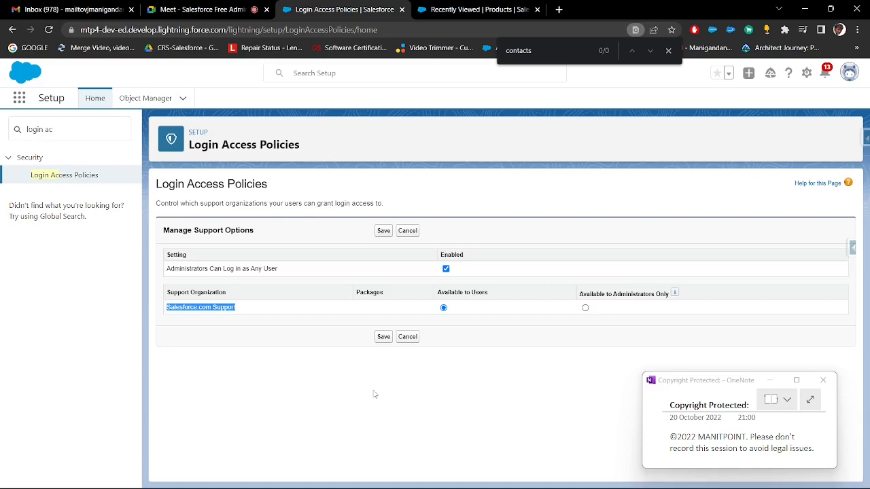
{"action": "left_click", "coordinate": [289, 313]}
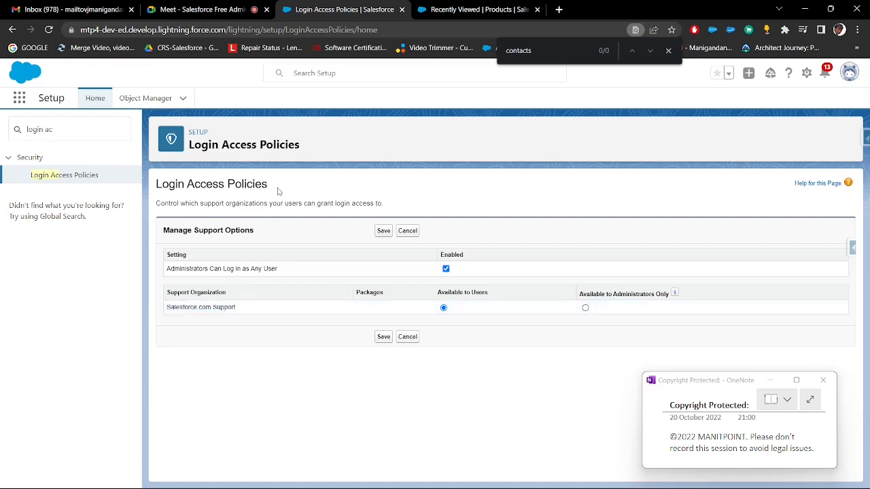
{"action": "left_click_drag", "start_coordinate": [277, 192], "coordinate": [157, 185]}
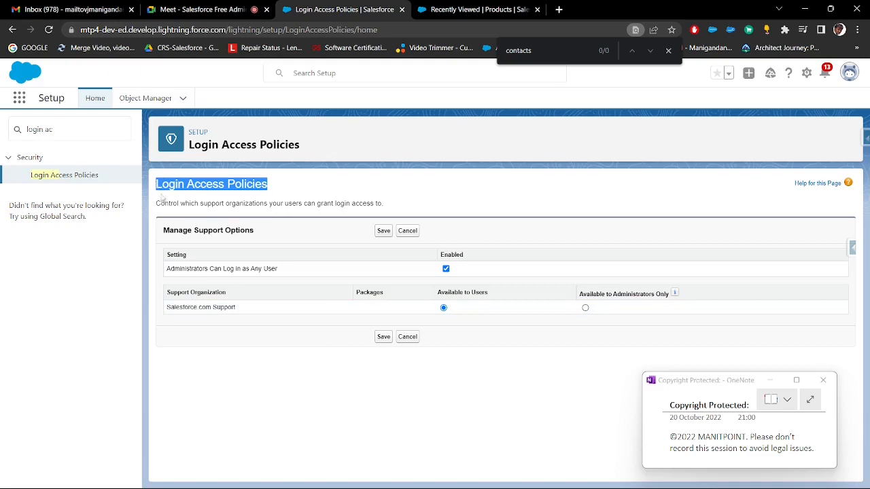
{"action": "left_click", "coordinate": [383, 337]}
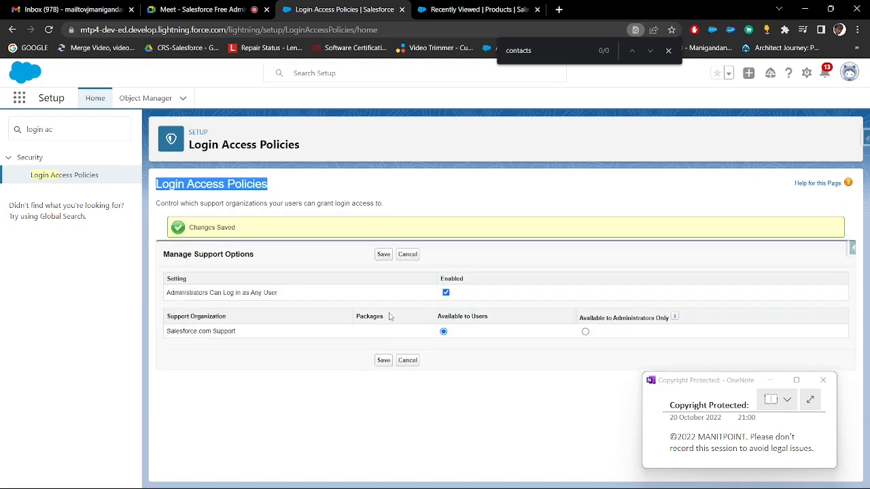
Search Setup for "user", open the Users list, and open the Test User 2 record
{"action": "left_click", "coordinate": [81, 130]}
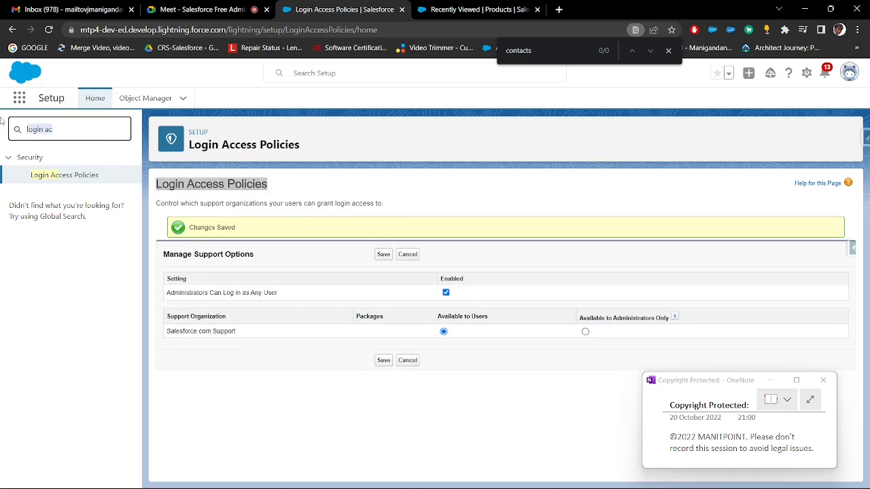
{"action": "type", "text": "user"}
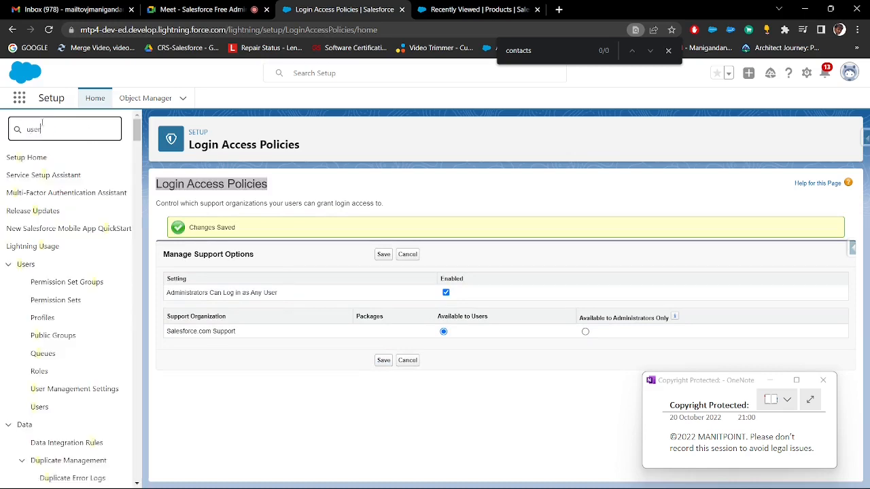
{"action": "left_click", "coordinate": [40, 300]}
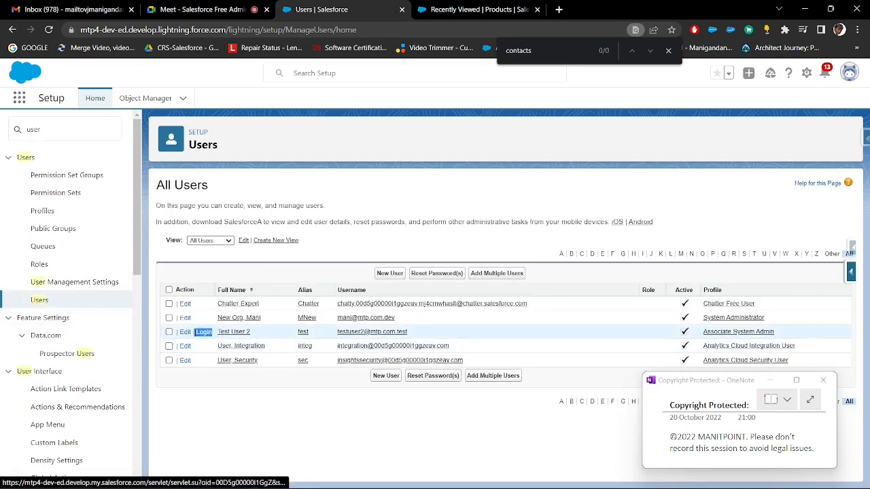
{"action": "left_click", "coordinate": [234, 333]}
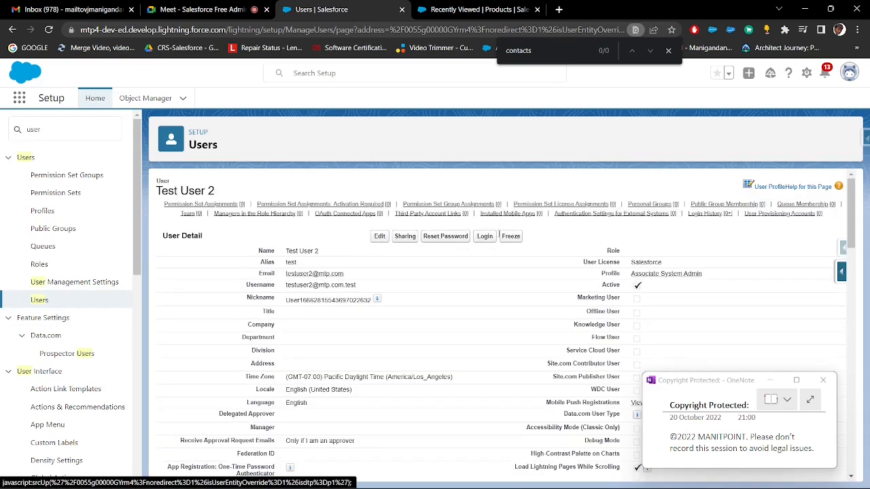
Log in as Test User 2 from the user's detail page, close the browser's find bar, and reload the page
{"action": "triple_click", "coordinate": [475, 251]}
{"action": "left_click", "coordinate": [477, 256]}
{"action": "left_click", "coordinate": [486, 237]}
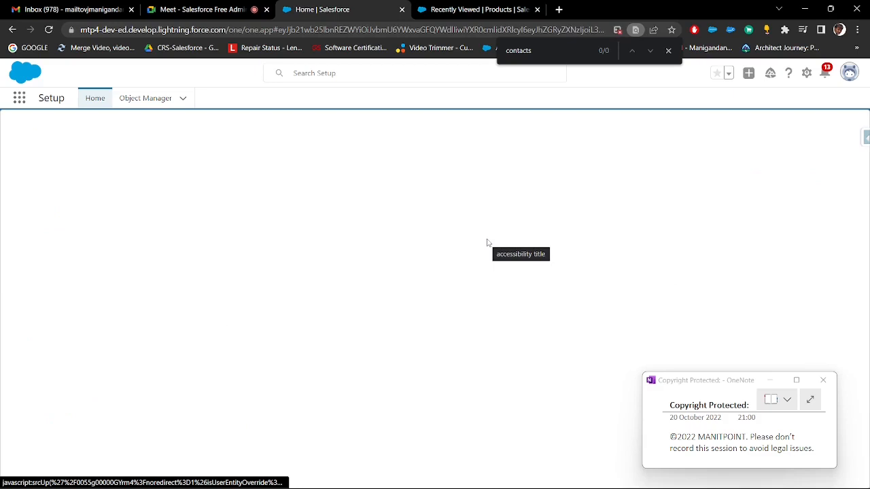
{"action": "left_click", "coordinate": [670, 51]}
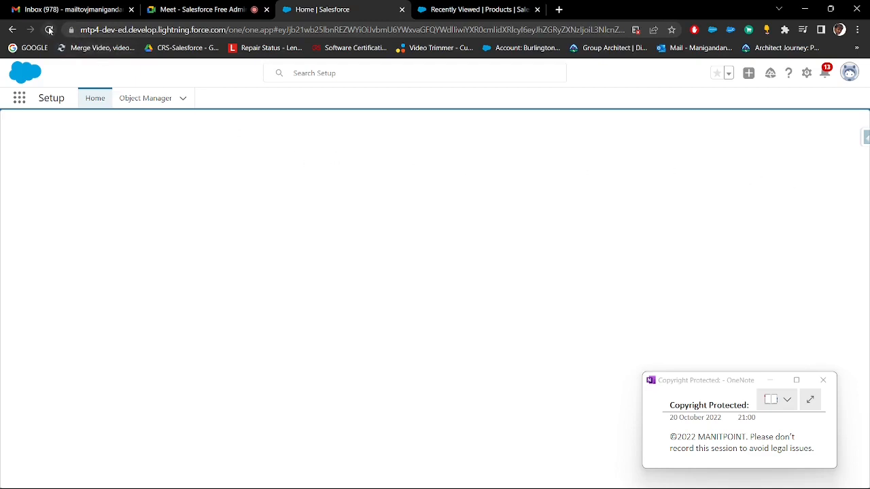
{"action": "left_click", "coordinate": [506, 15]}
{"action": "left_click", "coordinate": [360, 11]}
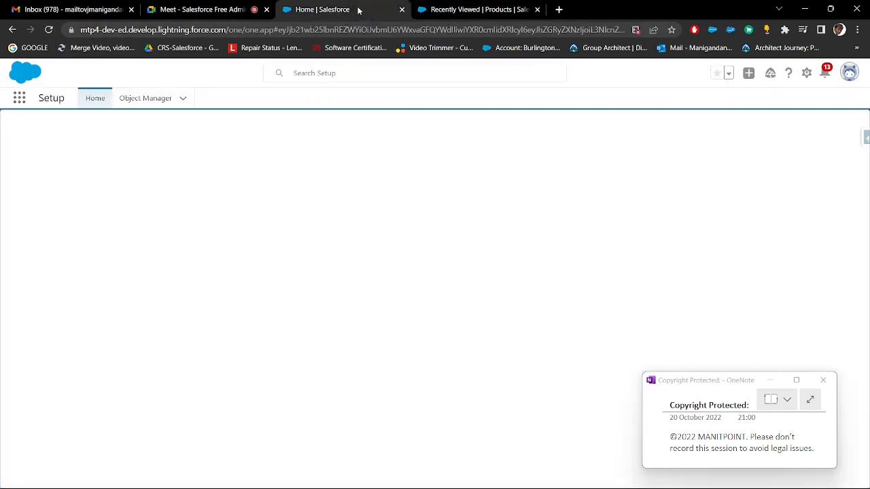
{"action": "left_click", "coordinate": [48, 30]}
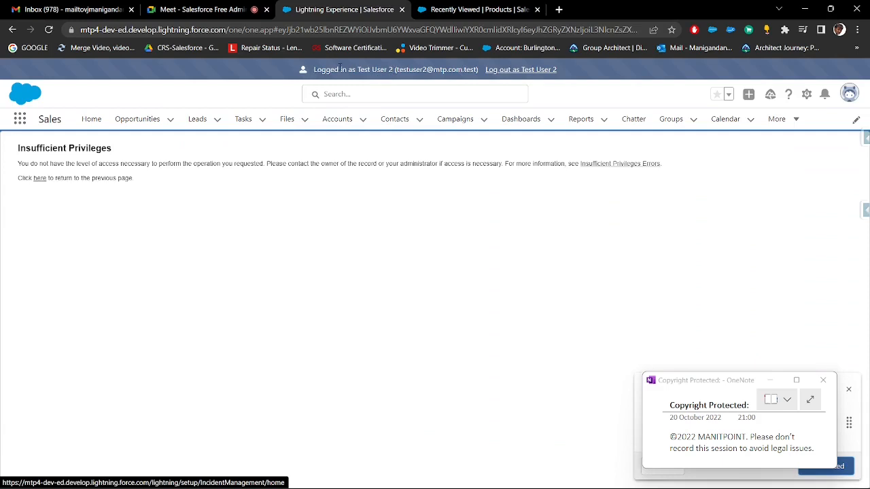
Highlight the "Logged in as Test User 2" banner text
{"action": "left_click_drag", "start_coordinate": [340, 68], "coordinate": [476, 69]}
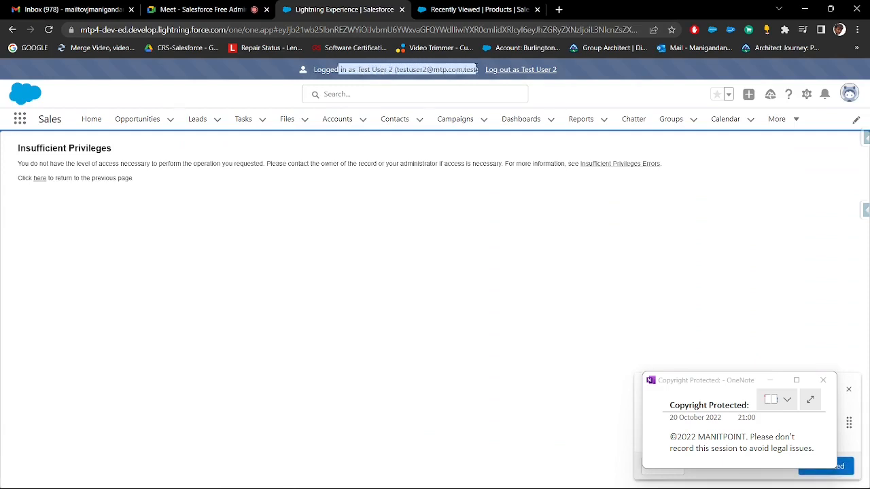
{"action": "left_click", "coordinate": [318, 68]}
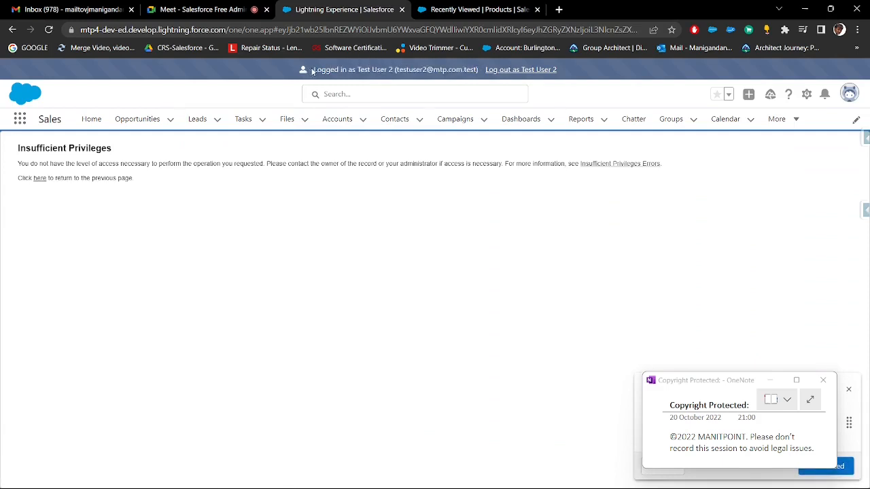
{"action": "left_click_drag", "start_coordinate": [316, 68], "coordinate": [491, 76]}
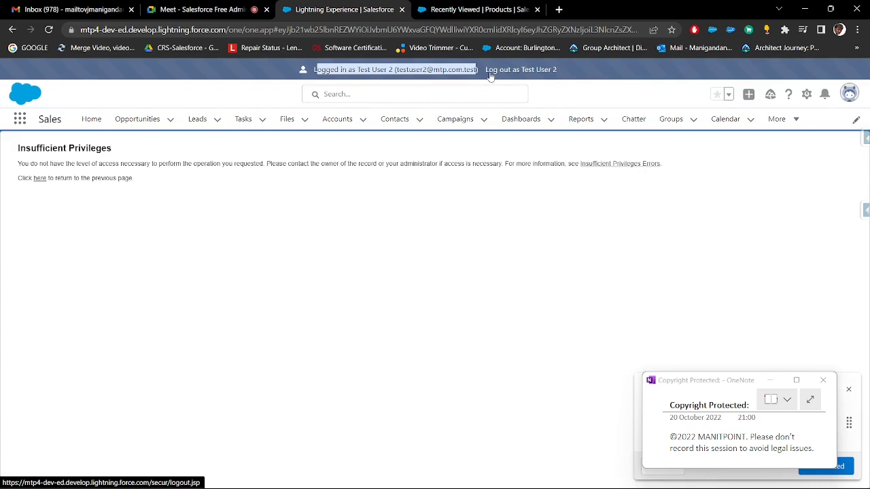
Open Contacts, switch to the All Contacts list view, and look through the listed records
{"action": "left_click", "coordinate": [390, 123]}
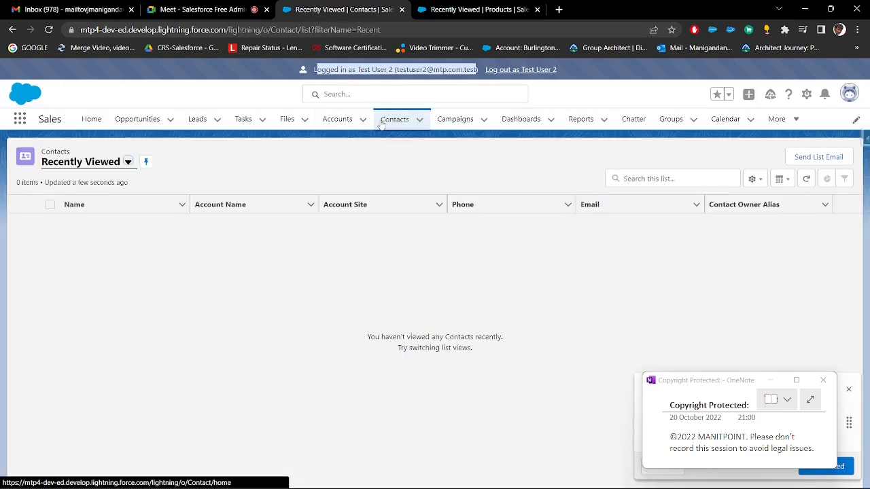
{"action": "left_click", "coordinate": [128, 162]}
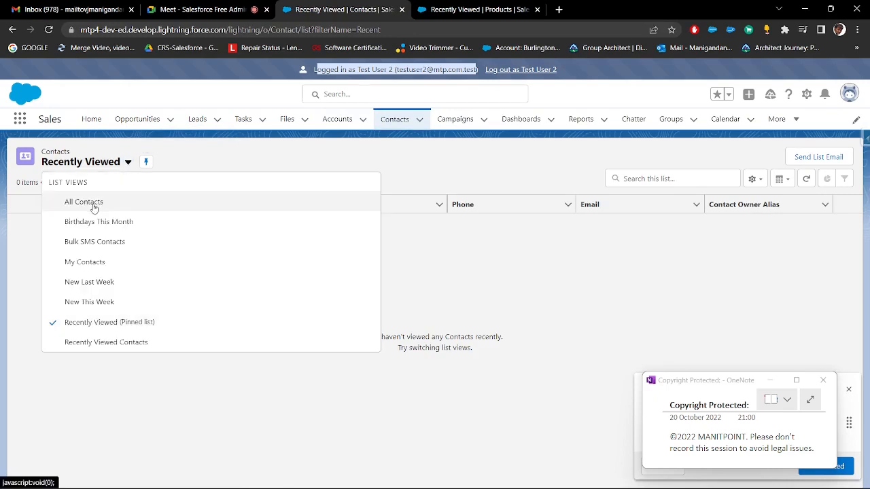
{"action": "left_click", "coordinate": [83, 202]}
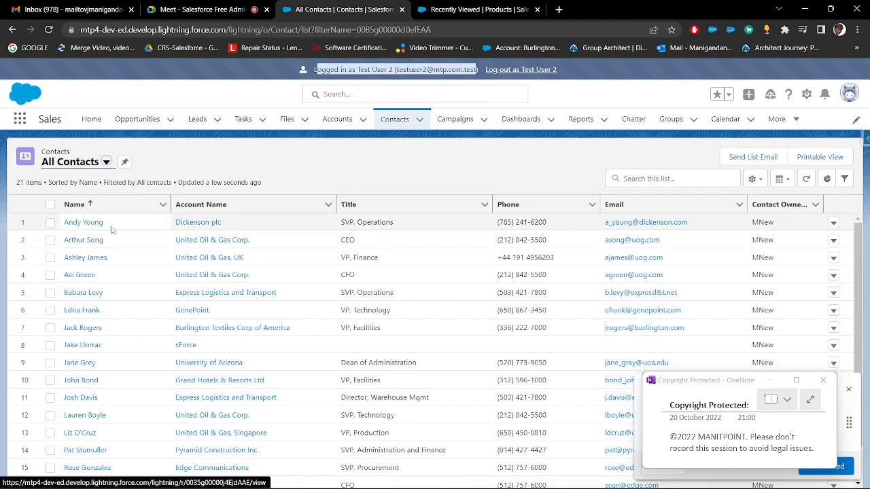
{"action": "scroll", "coordinate": [104, 286], "scroll_direction": "down", "scroll_amount": 2}
{"action": "scroll", "coordinate": [104, 285], "scroll_direction": "up", "scroll_amount": 2}
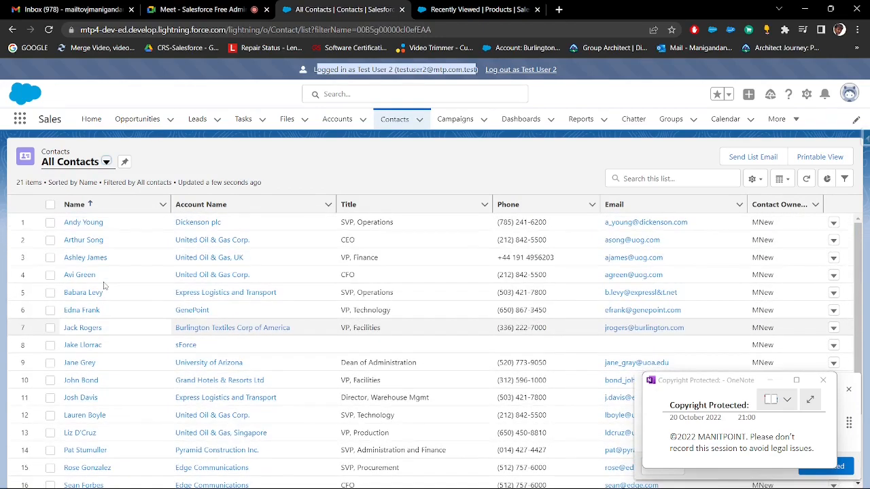
Open the first contact in the list and examine the fields and available actions on its Details view
{"action": "left_click", "coordinate": [87, 226]}
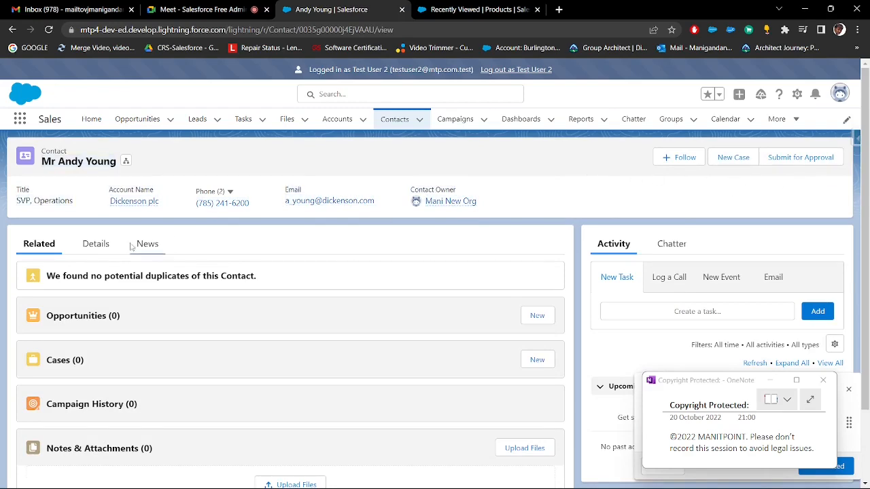
{"action": "left_click", "coordinate": [95, 247]}
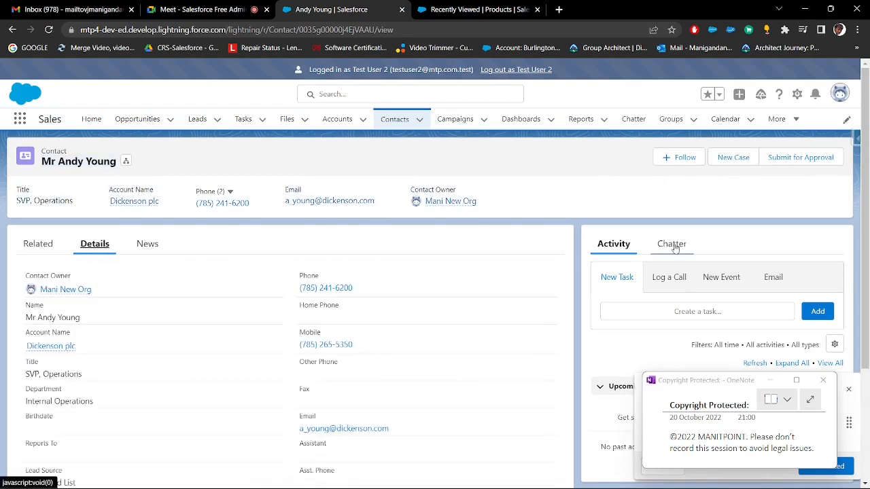
{"action": "scroll", "coordinate": [673, 238], "scroll_direction": "down", "scroll_amount": 2}
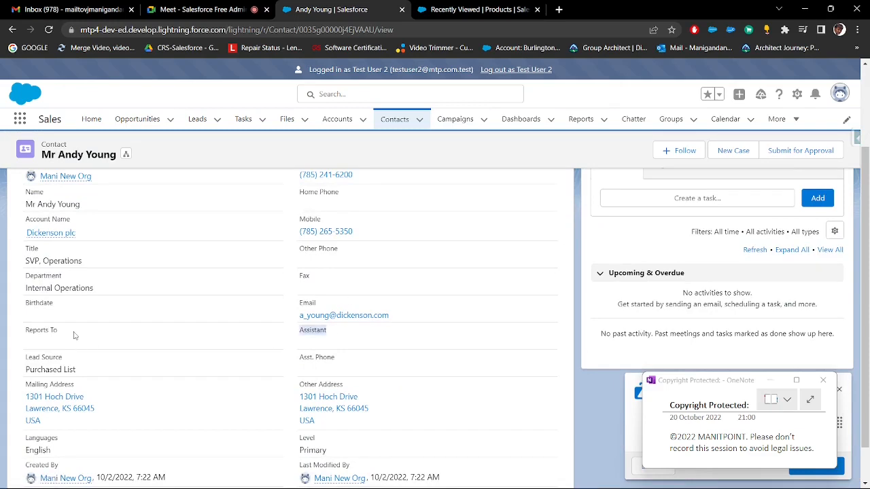
{"action": "scroll", "coordinate": [129, 318], "scroll_direction": "down", "scroll_amount": 1}
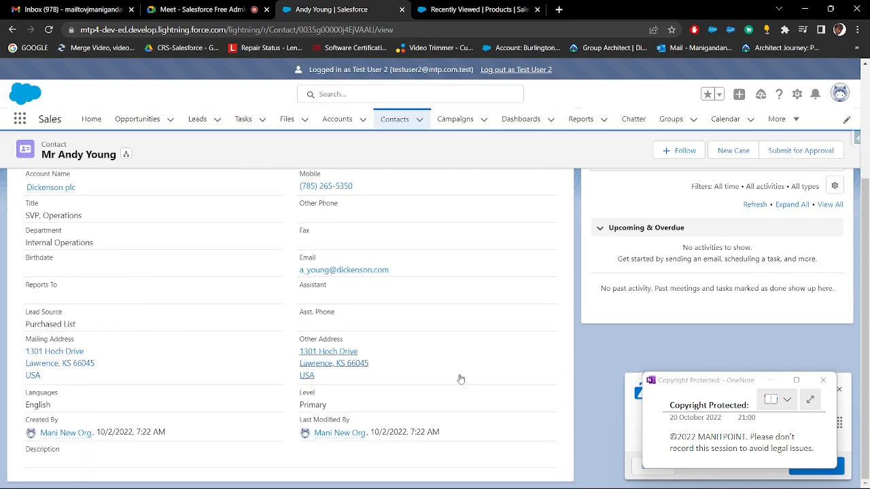
{"action": "scroll", "coordinate": [469, 377], "scroll_direction": "up", "scroll_amount": 4}
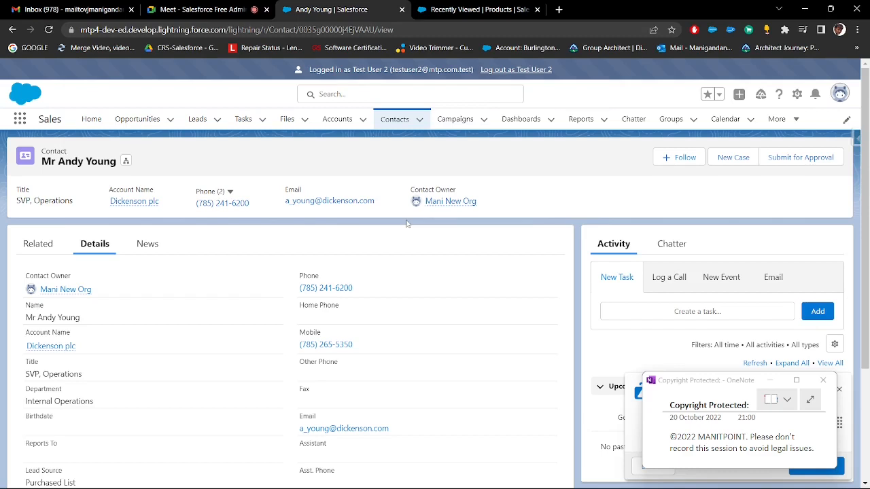
Log out as Test User 2 and log back in with the saved administrator username
{"action": "left_click_drag", "start_coordinate": [556, 70], "coordinate": [298, 74]}
{"action": "left_click", "coordinate": [556, 172]}
{"action": "left_click", "coordinate": [535, 75]}
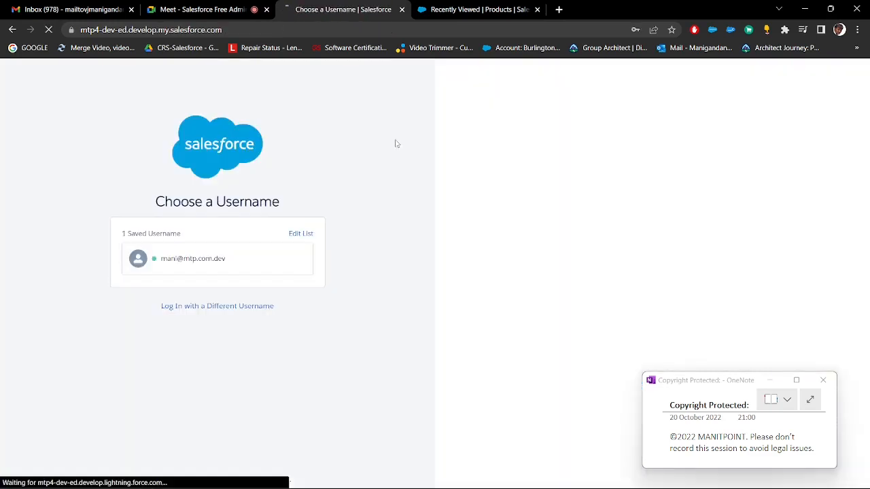
{"action": "left_click", "coordinate": [236, 259]}
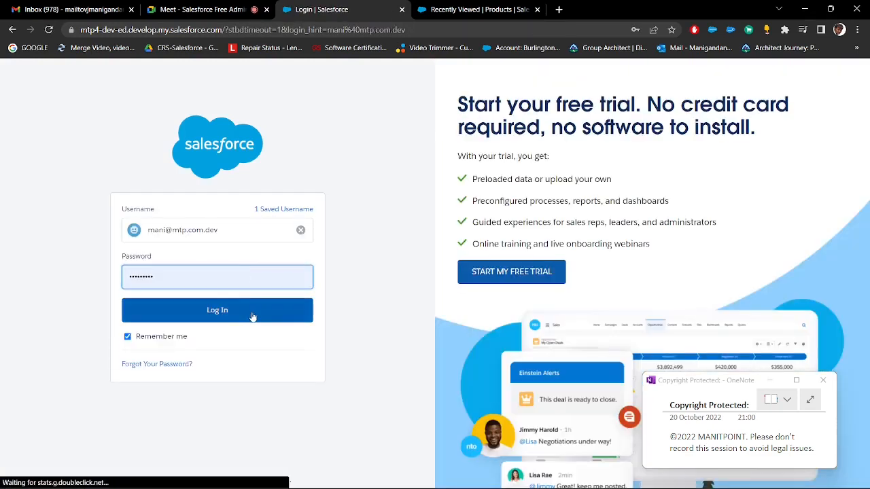
{"action": "left_click", "coordinate": [252, 315]}
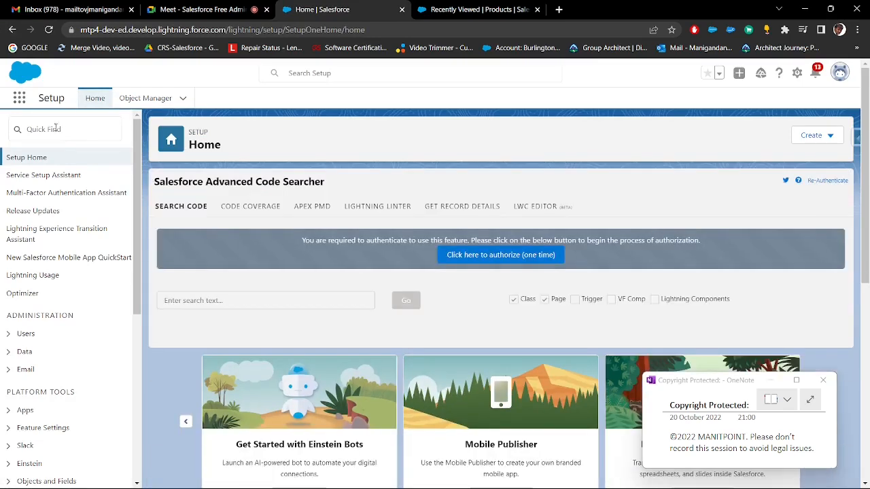
Switch to Paint and add a "License:" heading underlined with "=====" below the Login Access Policies note
{"action": "left_click", "coordinate": [55, 129]}
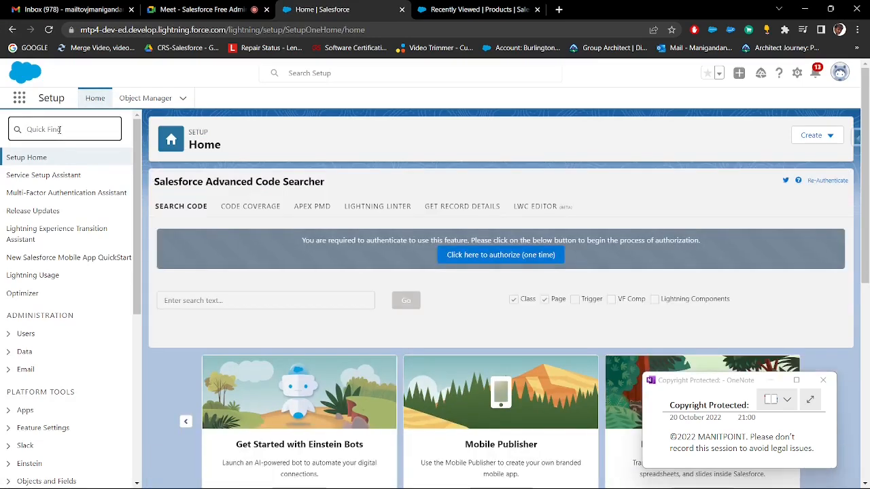
{"action": "key", "text": "alt+Tab"}
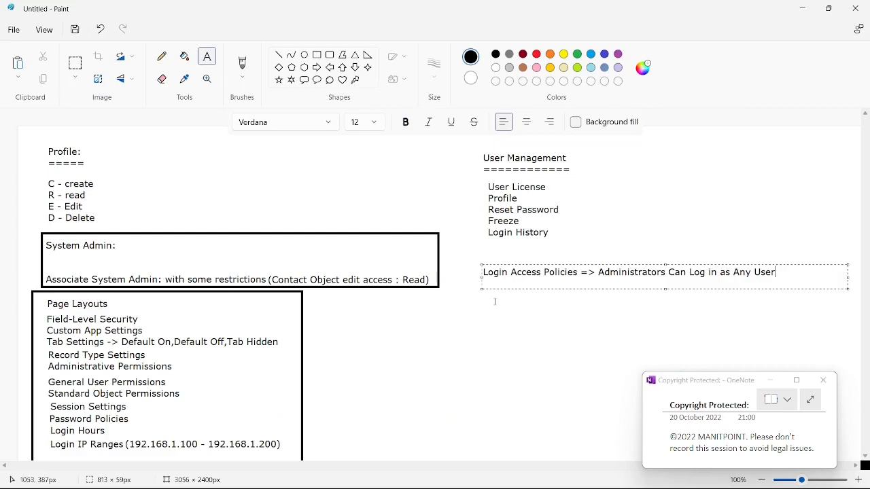
{"action": "left_click", "coordinate": [484, 293]}
{"action": "type", "text": "Licens"}
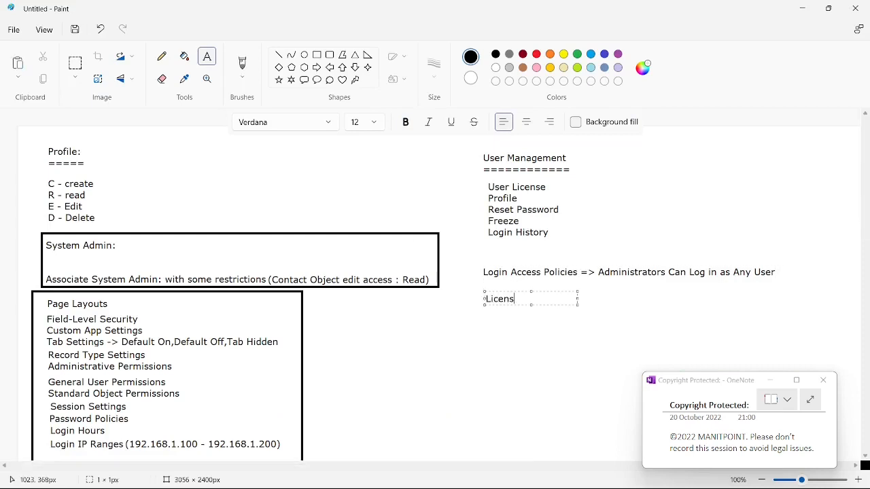
{"action": "type", "text": "e:"}
{"action": "key", "text": "Return"}
{"action": "type", "text": "====="}
{"action": "scroll", "coordinate": [451, 332], "scroll_direction": "down", "scroll_amount": 3}
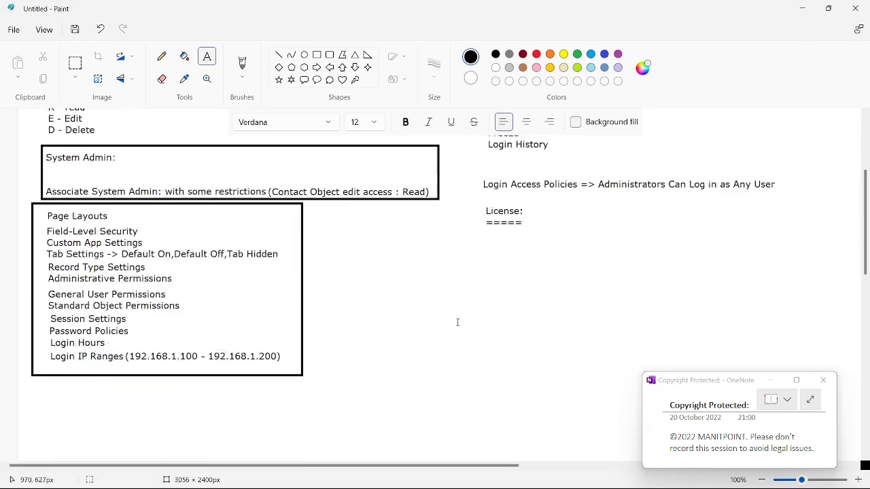
Switch back to Salesforce, search Setup for "company", and open Company Information
{"action": "key", "text": "alt+Tab"}
{"action": "left_click", "coordinate": [80, 133]}
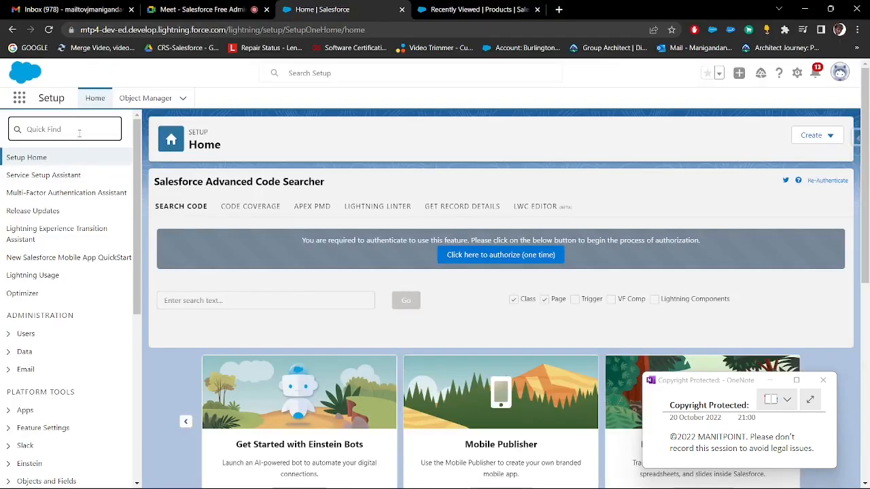
{"action": "type", "text": "comp"}
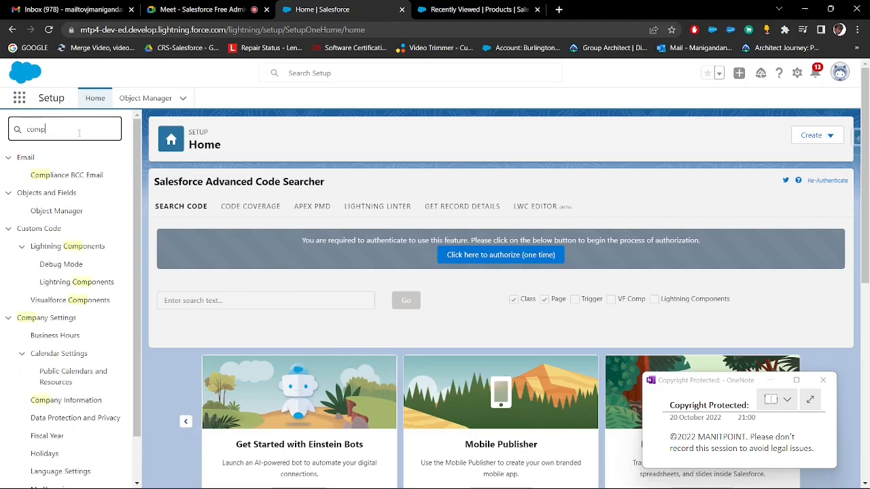
{"action": "type", "text": "nay"}
{"action": "key", "text": "BackSpace"}
{"action": "key", "text": "BackSpace"}
{"action": "key", "text": "BackSpace"}
{"action": "type", "text": "any"}
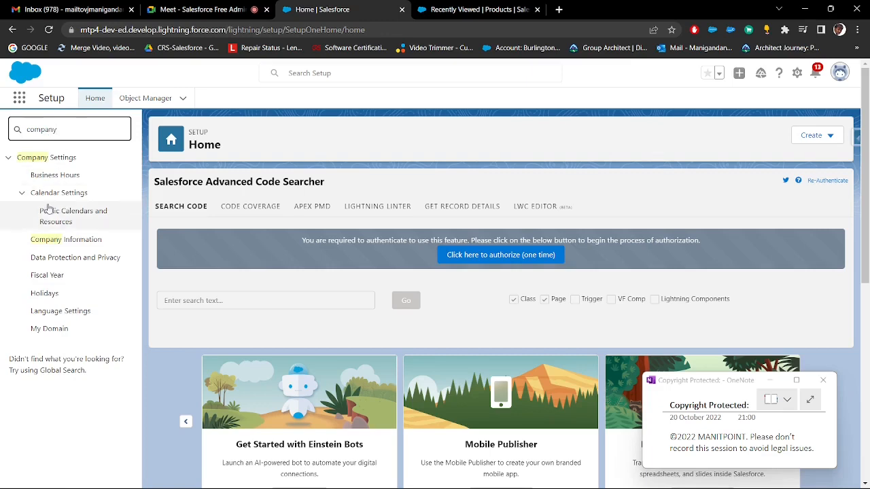
{"action": "left_click", "coordinate": [66, 241]}
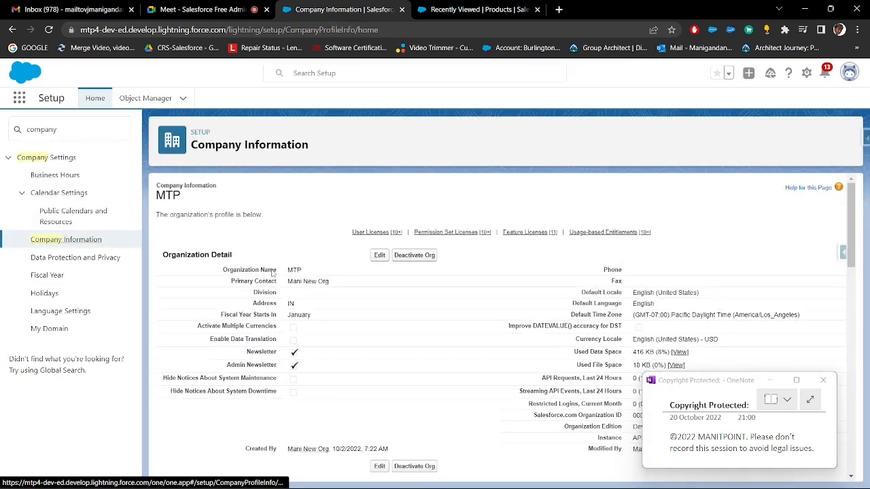
Go to the User Licenses section of Company Information and highlight its heading
{"action": "scroll", "coordinate": [351, 206], "scroll_direction": "down", "scroll_amount": 4}
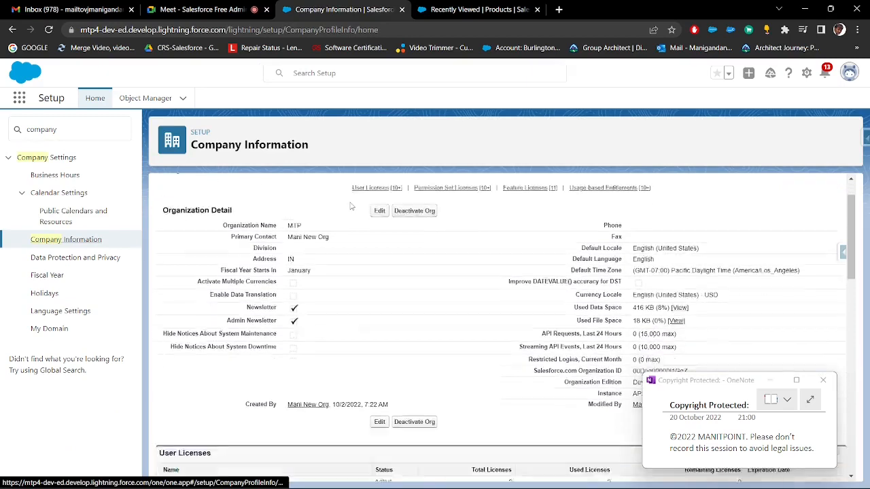
{"action": "scroll", "coordinate": [351, 206], "scroll_direction": "down", "scroll_amount": 1}
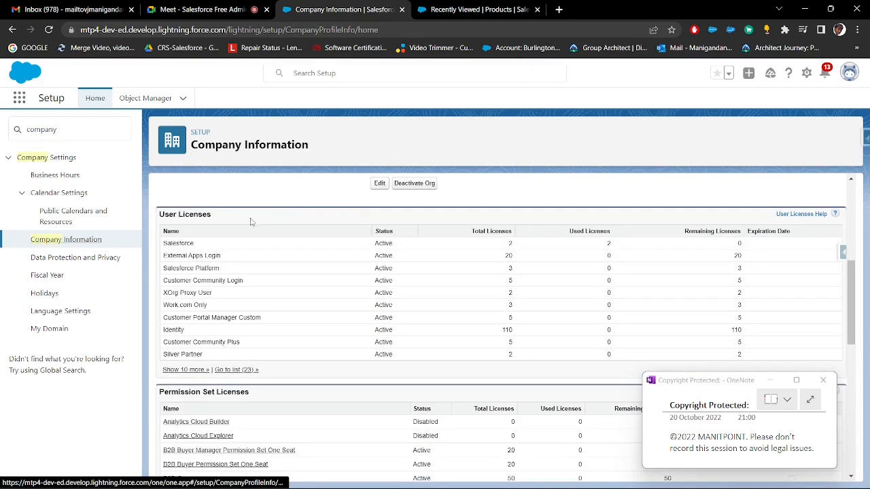
{"action": "left_click_drag", "start_coordinate": [227, 223], "coordinate": [112, 231]}
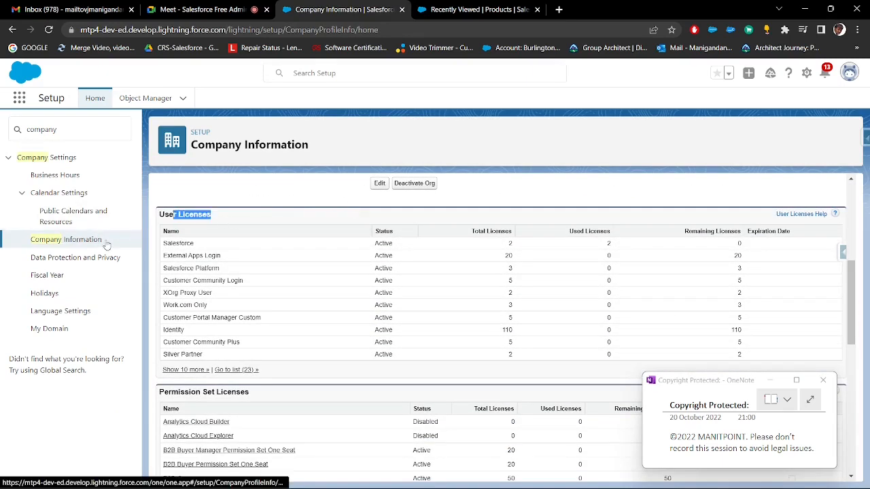
{"action": "left_click", "coordinate": [88, 240]}
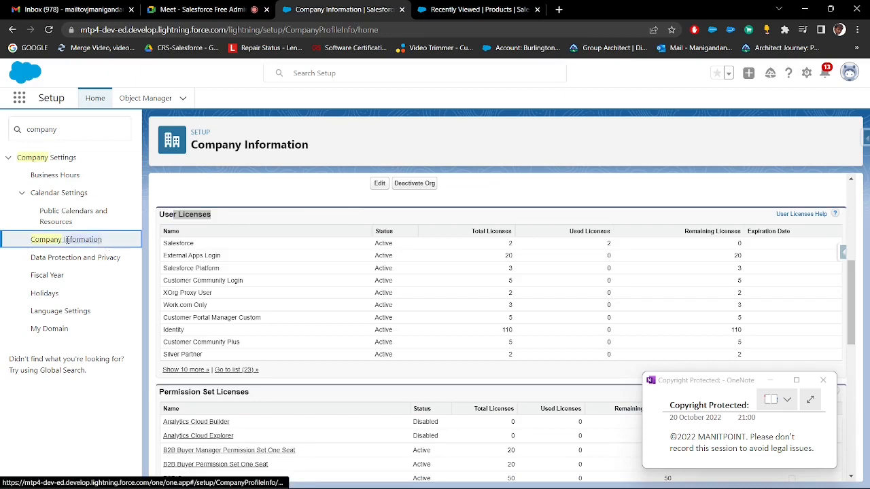
{"action": "left_click", "coordinate": [238, 214]}
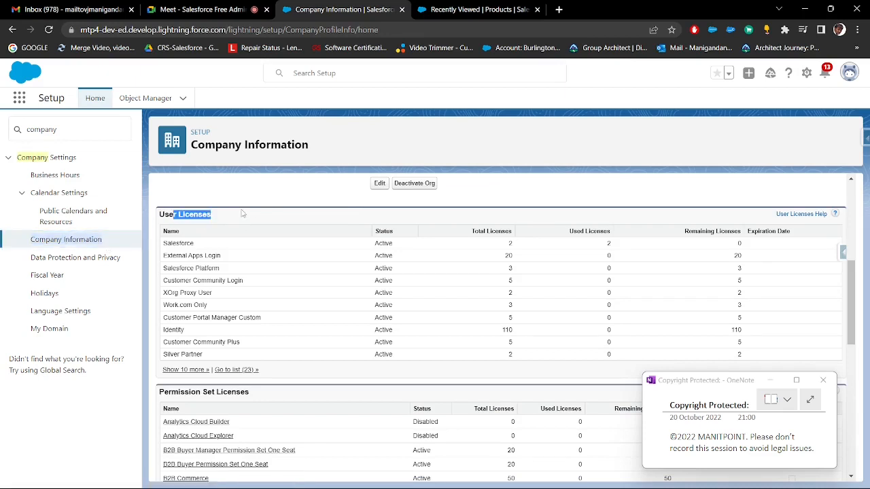
Expand the User Licenses list in full and look through the available license types
{"action": "left_click", "coordinate": [242, 213]}
{"action": "left_click_drag", "start_coordinate": [218, 220], "coordinate": [157, 219]}
{"action": "scroll", "coordinate": [228, 230], "scroll_direction": "down", "scroll_amount": 1}
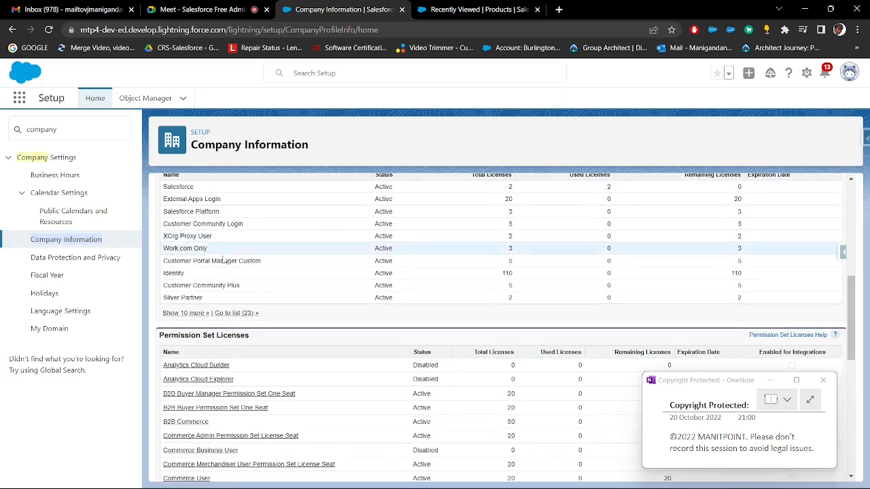
{"action": "left_click", "coordinate": [192, 316]}
{"action": "scroll", "coordinate": [197, 319], "scroll_direction": "down", "scroll_amount": 2}
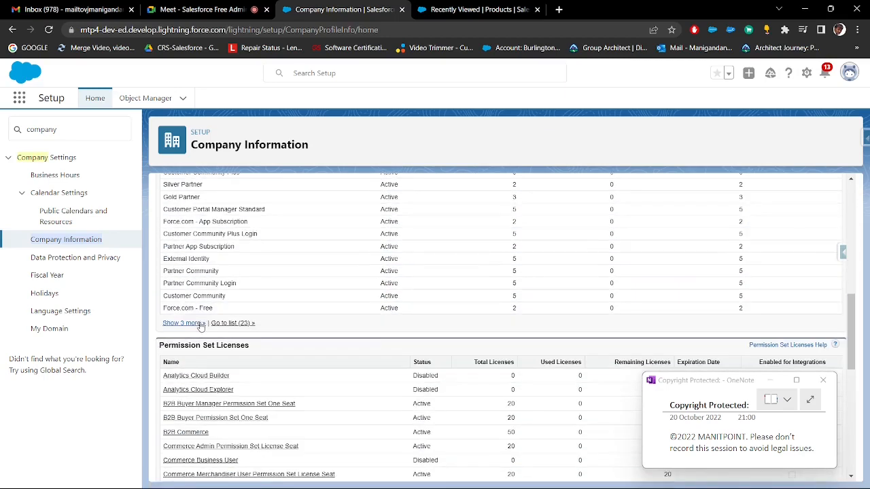
{"action": "left_click", "coordinate": [197, 325]}
{"action": "scroll", "coordinate": [233, 299], "scroll_direction": "up", "scroll_amount": 3}
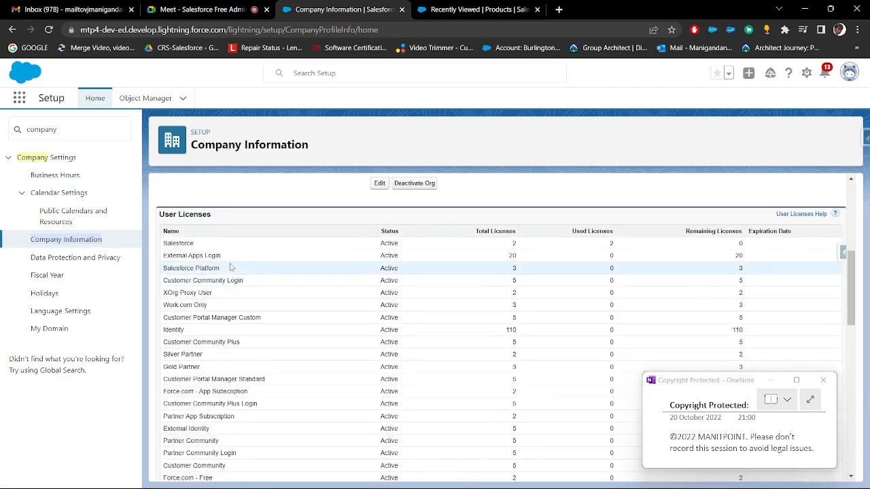
{"action": "scroll", "coordinate": [230, 261], "scroll_direction": "down", "scroll_amount": 3}
{"action": "scroll", "coordinate": [285, 314], "scroll_direction": "up", "scroll_amount": 3}
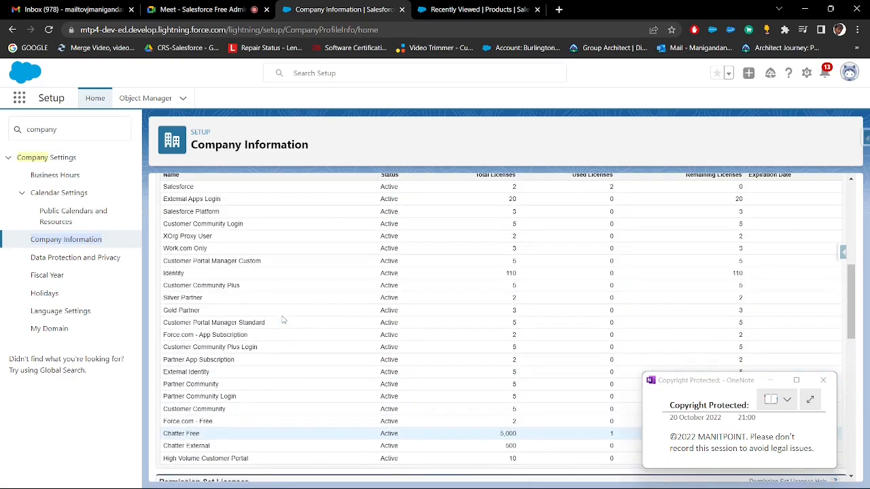
{"action": "scroll", "coordinate": [286, 308], "scroll_direction": "down", "scroll_amount": 1}
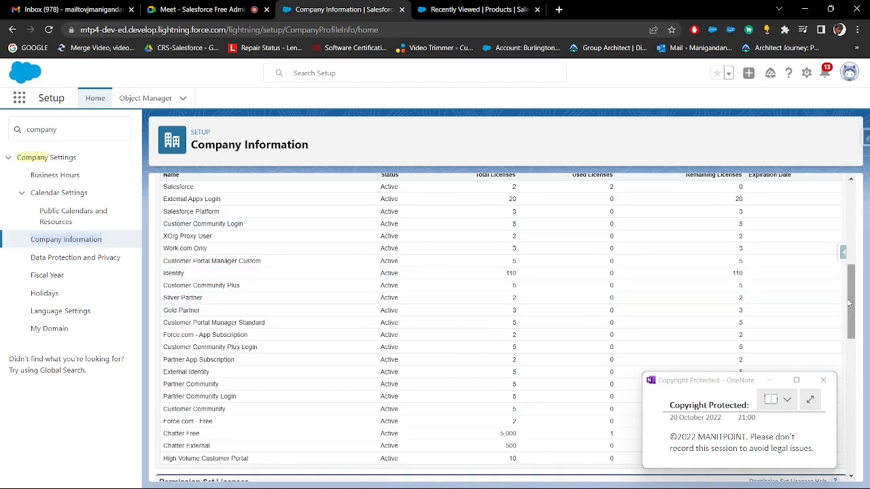
Copy the Salesforce license row from name through used licenses into Paint under the "License:" heading, widening the text box to fit one line
{"action": "left_click_drag", "start_coordinate": [849, 303], "coordinate": [847, 300]}
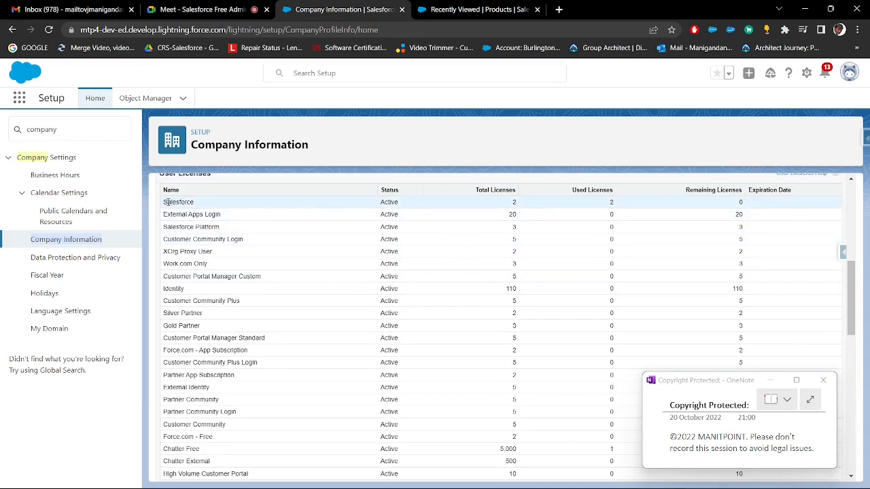
{"action": "left_click_drag", "start_coordinate": [165, 202], "coordinate": [732, 205]}
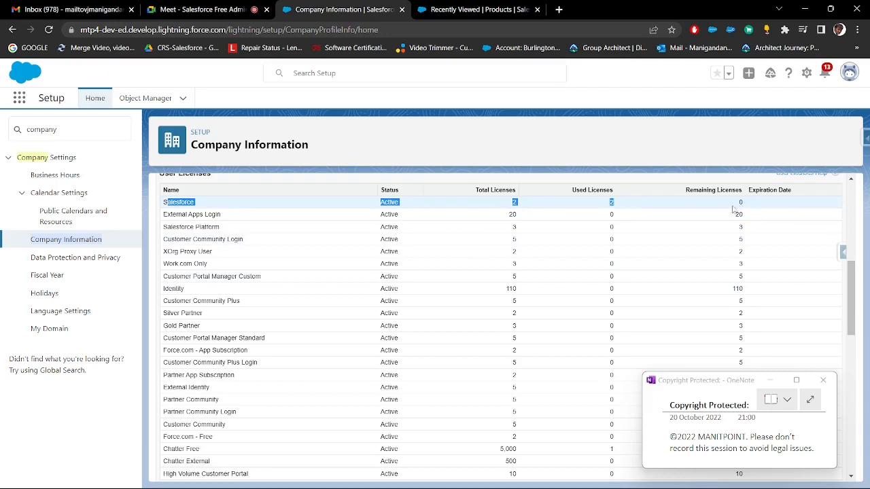
{"action": "left_click_drag", "start_coordinate": [164, 202], "coordinate": [619, 207]}
{"action": "key", "text": "ctrl+c"}
{"action": "left_click", "coordinate": [435, 478]}
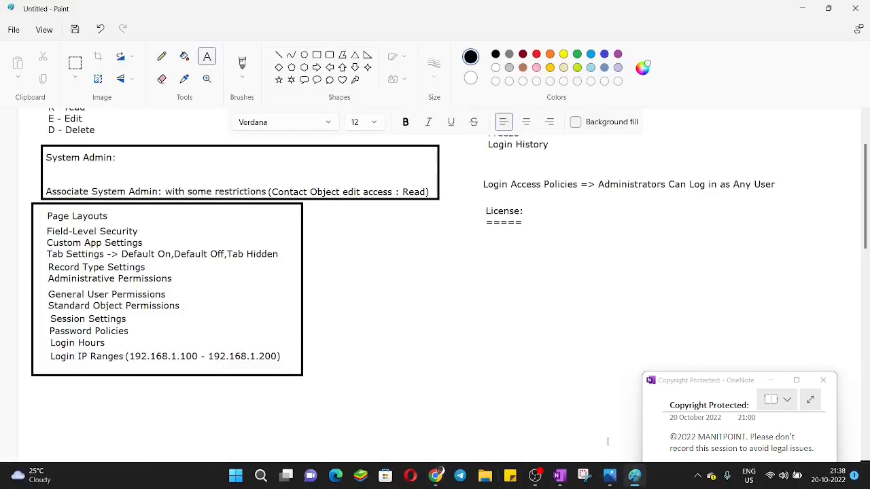
{"action": "left_click", "coordinate": [483, 238]}
{"action": "key", "text": "ctrl+v"}
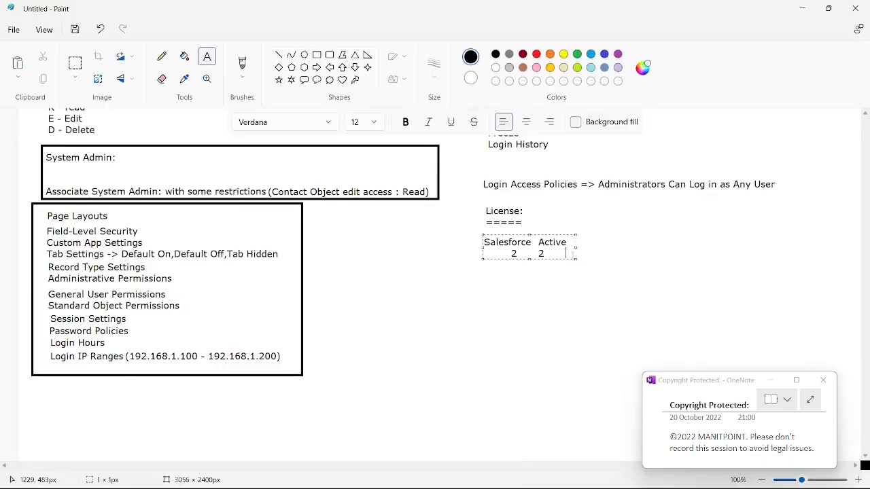
{"action": "left_click_drag", "start_coordinate": [575, 249], "coordinate": [764, 256]}
{"action": "left_click", "coordinate": [603, 310]}
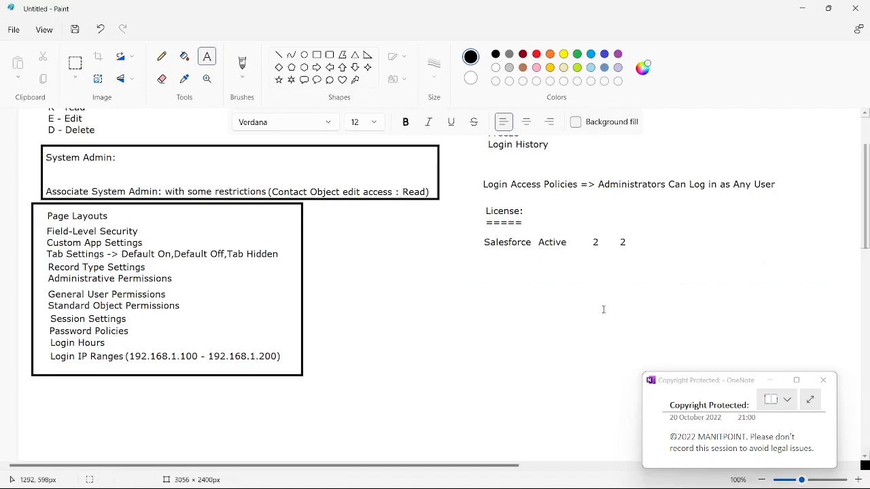
{"action": "left_click", "coordinate": [587, 238]}
Copy the Name, Status, Total Licenses and Used Licenses column headings from Salesforce into Paint above the Salesforce row, on one line
{"action": "key", "text": "alt+Tab"}
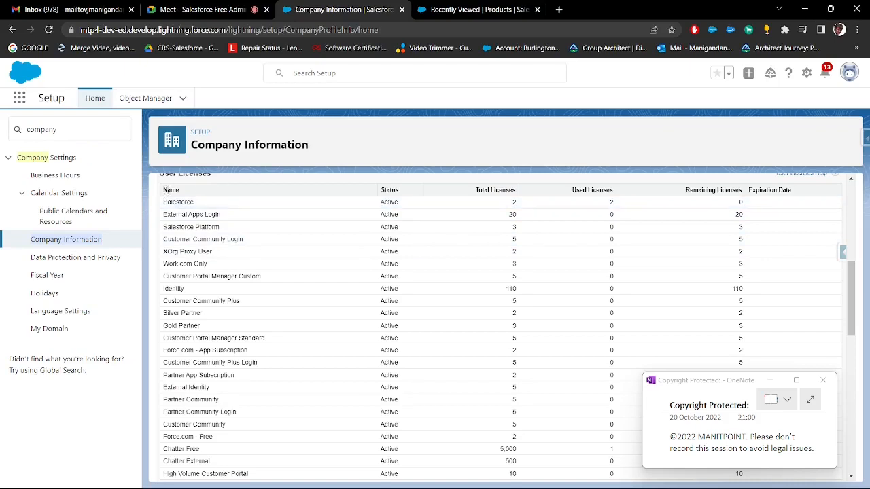
{"action": "left_click_drag", "start_coordinate": [165, 190], "coordinate": [618, 193]}
{"action": "key", "text": "ctrl+c"}
{"action": "key", "text": "alt+Tab"}
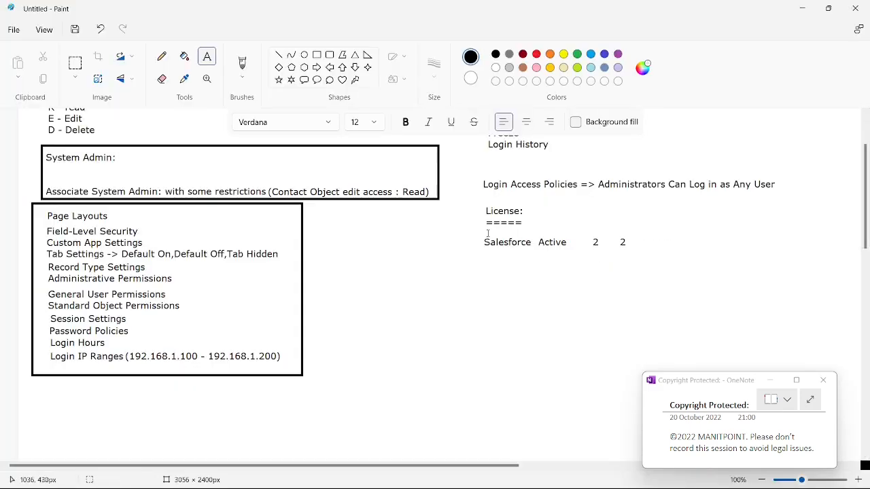
{"action": "left_click", "coordinate": [488, 235]}
{"action": "key", "text": "ctrl+v"}
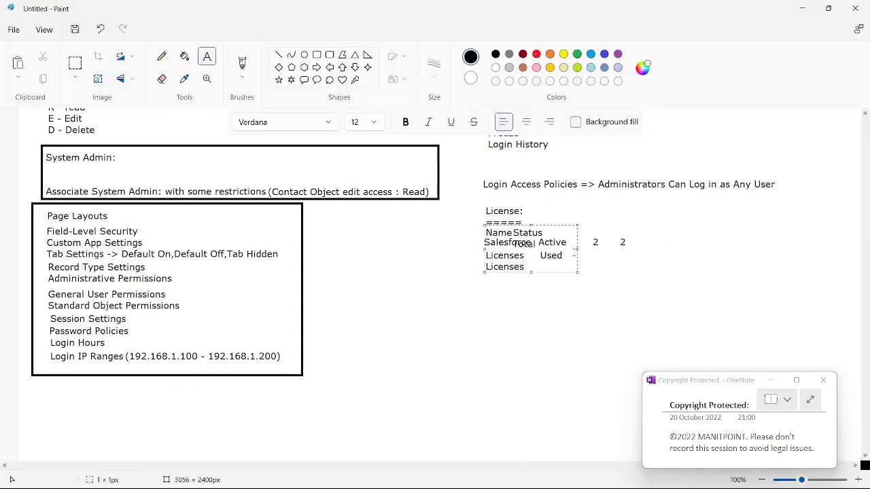
{"action": "left_click_drag", "start_coordinate": [577, 249], "coordinate": [757, 219]}
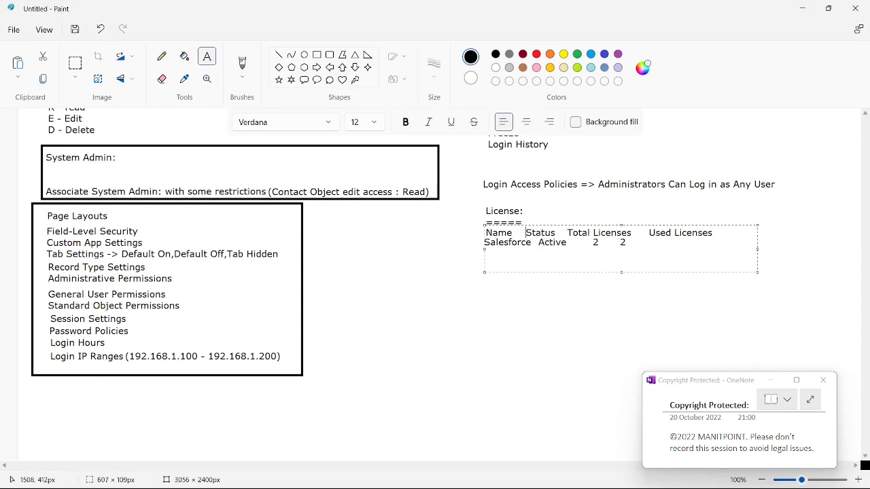
Adjust the spacing of the pasted headings so Status and Total Licenses sit above their values in the Salesforce row
{"action": "left_click", "coordinate": [569, 232]}
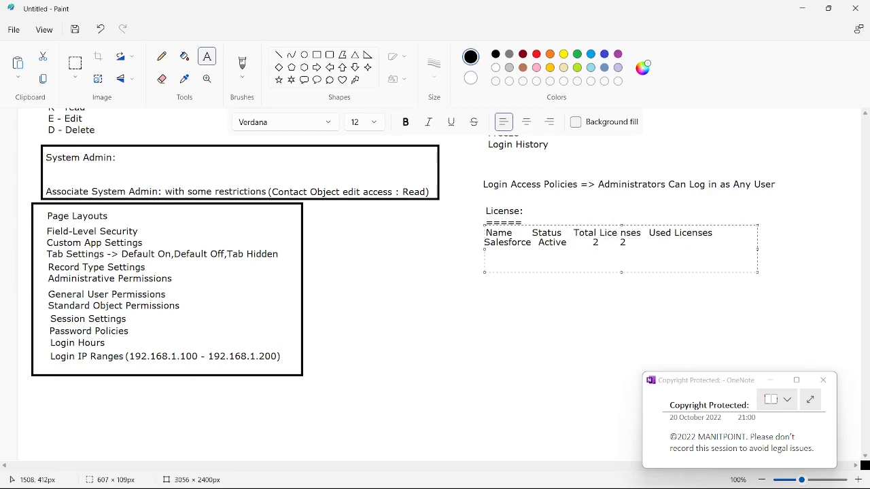
{"action": "key", "text": "BackSpace"}
{"action": "left_click", "coordinate": [532, 236]}
{"action": "left_click", "coordinate": [574, 276]}
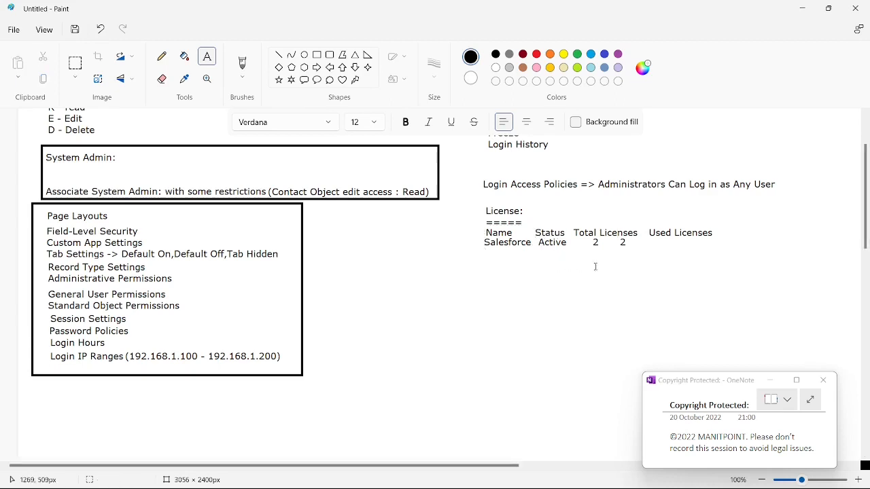
Select the second "2" in the Salesforce row and move it under the Used Licenses heading
{"action": "left_click", "coordinate": [74, 64]}
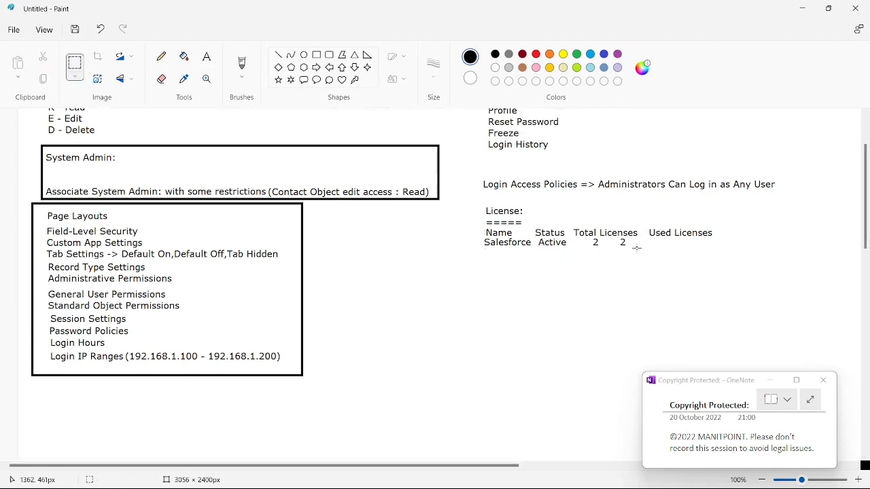
{"action": "left_click_drag", "start_coordinate": [632, 251], "coordinate": [617, 238]}
{"action": "left_click_drag", "start_coordinate": [646, 268], "coordinate": [676, 253]}
Switch back to Salesforce and highlight the Salesforce license row through its remaining licenses
{"action": "key", "text": "alt+Tab"}
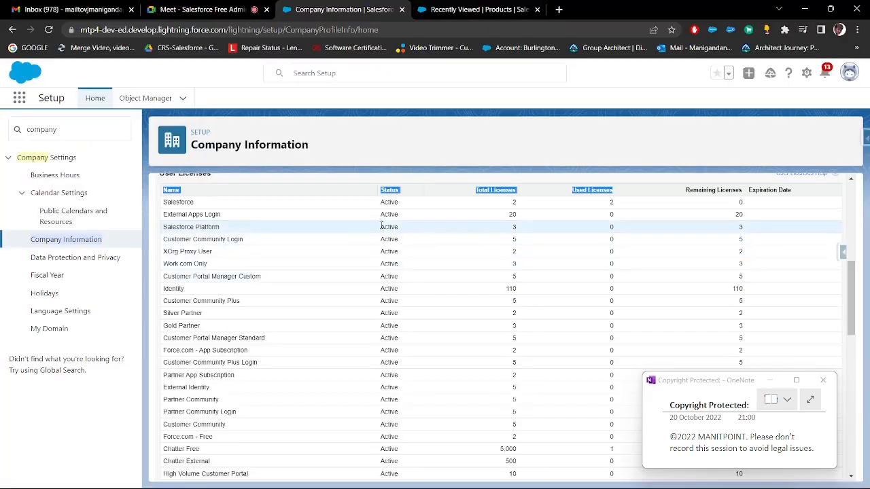
{"action": "left_click_drag", "start_coordinate": [163, 202], "coordinate": [745, 203]}
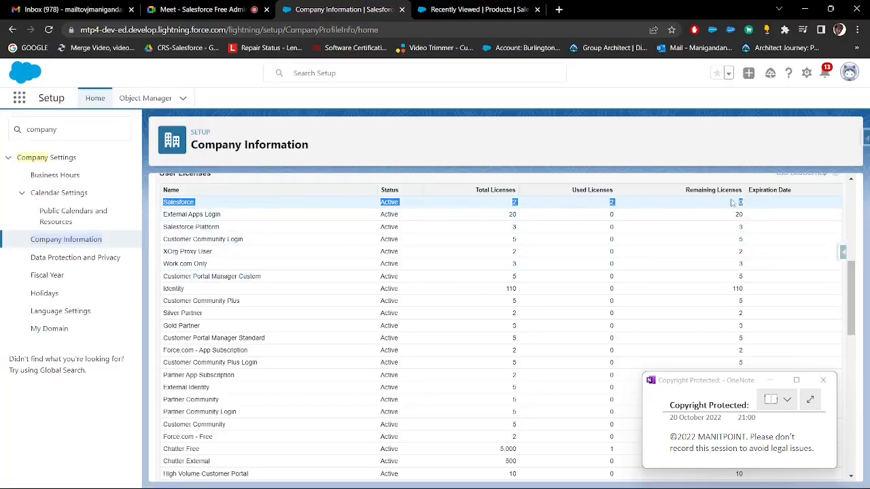
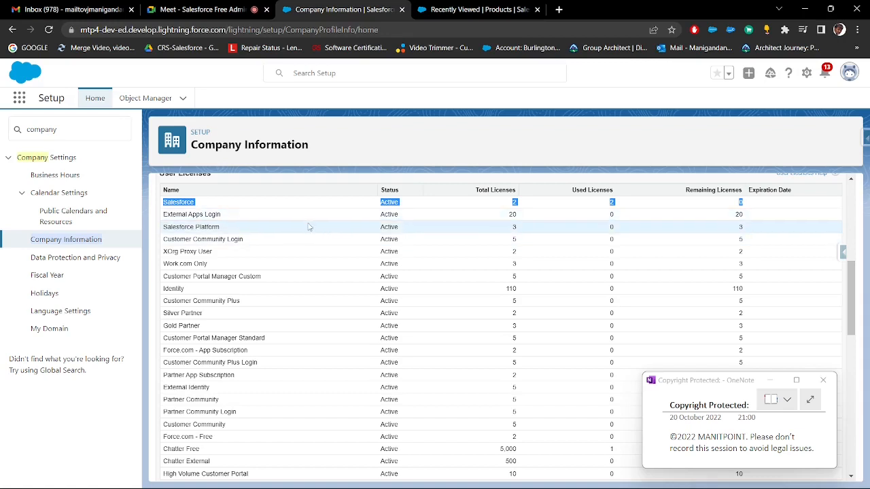
Copy the Salesforce Platform license row from Salesforce and paste it as text into Paint below the Salesforce row
{"action": "left_click", "coordinate": [170, 215]}
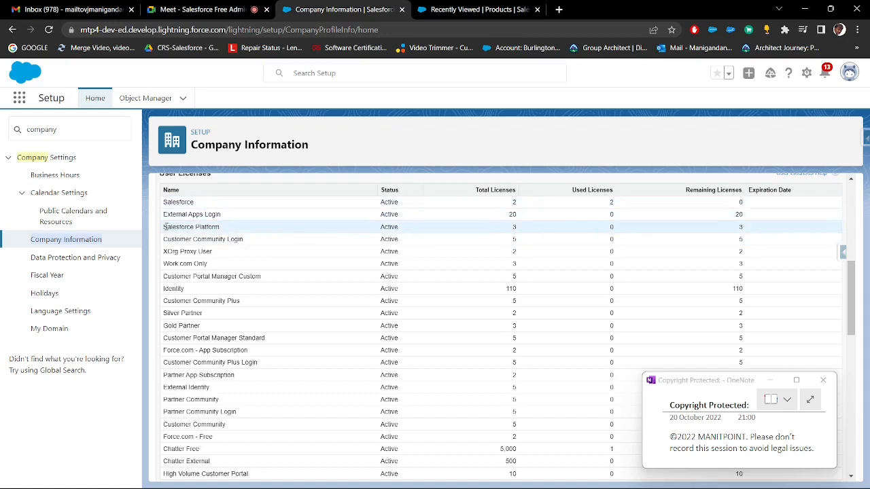
{"action": "left_click_drag", "start_coordinate": [165, 226], "coordinate": [751, 229]}
{"action": "key", "text": "ctrl+c"}
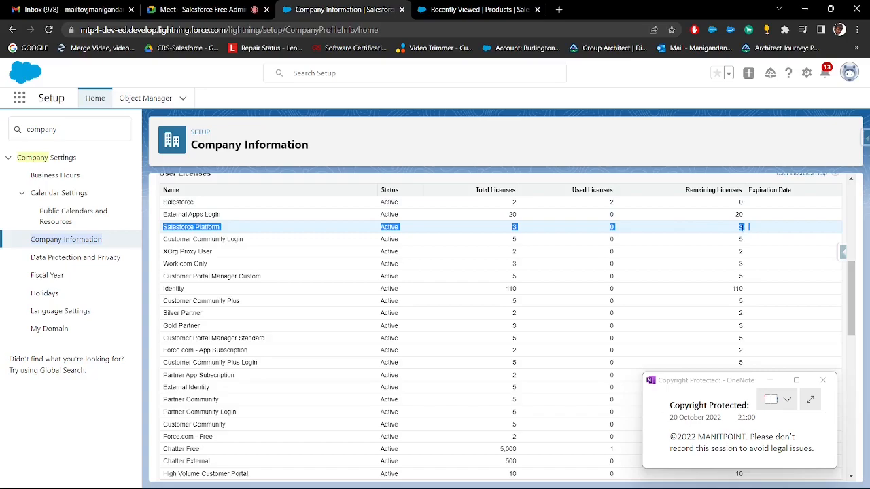
{"action": "key", "text": "alt+Tab"}
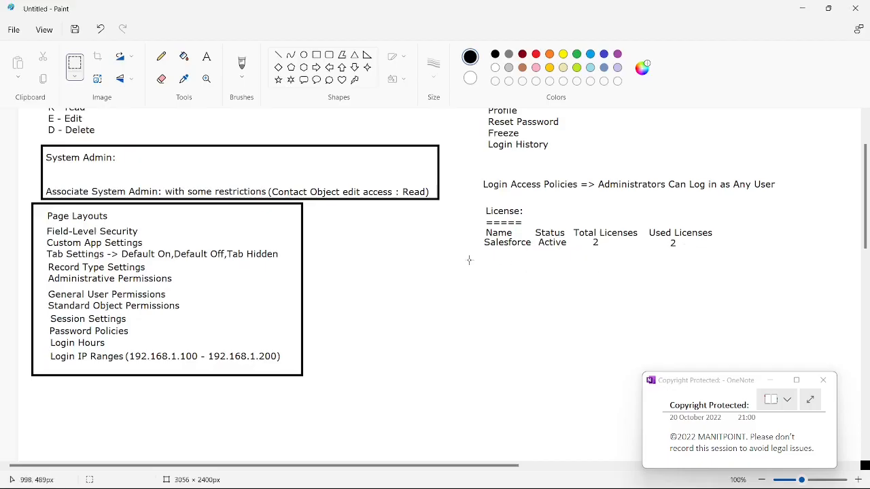
{"action": "left_click", "coordinate": [206, 56]}
{"action": "left_click", "coordinate": [489, 264]}
{"action": "key", "text": "ctrl+v"}
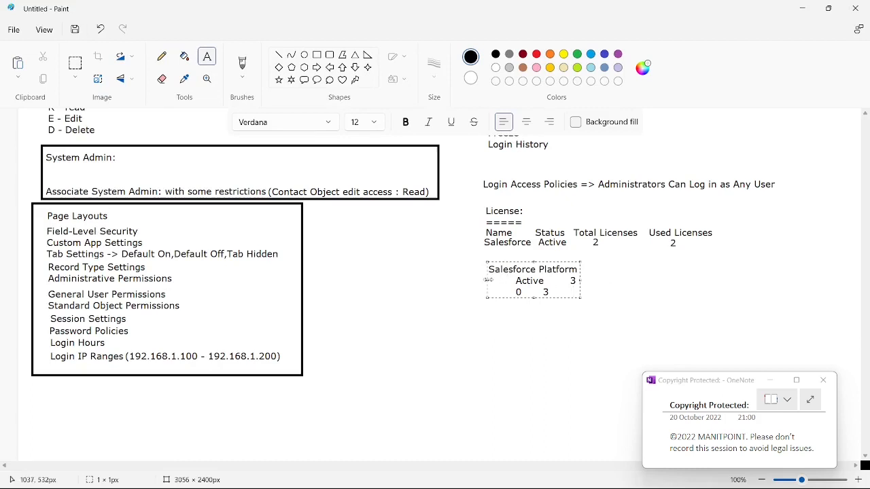
Spread the pasted Salesforce Platform row onto one line and align its values with the Status, Total Licenses and Used Licenses columns
{"action": "left_click_drag", "start_coordinate": [487, 280], "coordinate": [314, 280]}
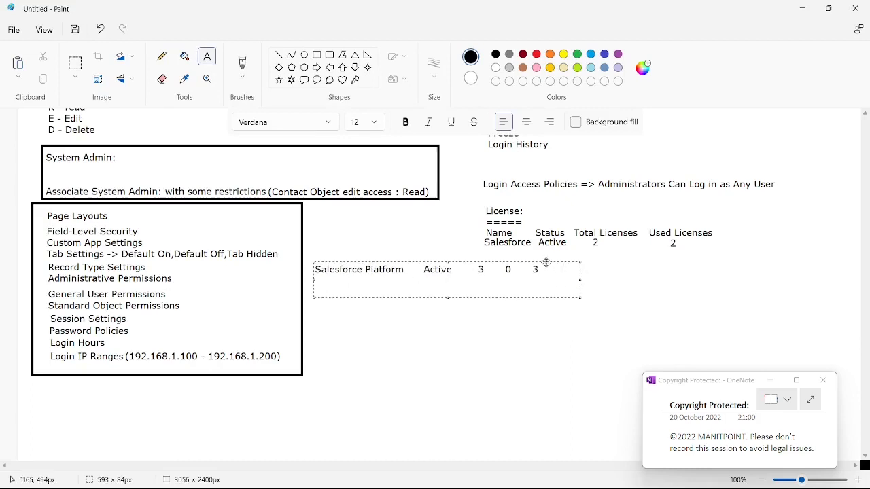
{"action": "left_click_drag", "start_coordinate": [546, 263], "coordinate": [774, 270]}
{"action": "left_click", "coordinate": [621, 259]}
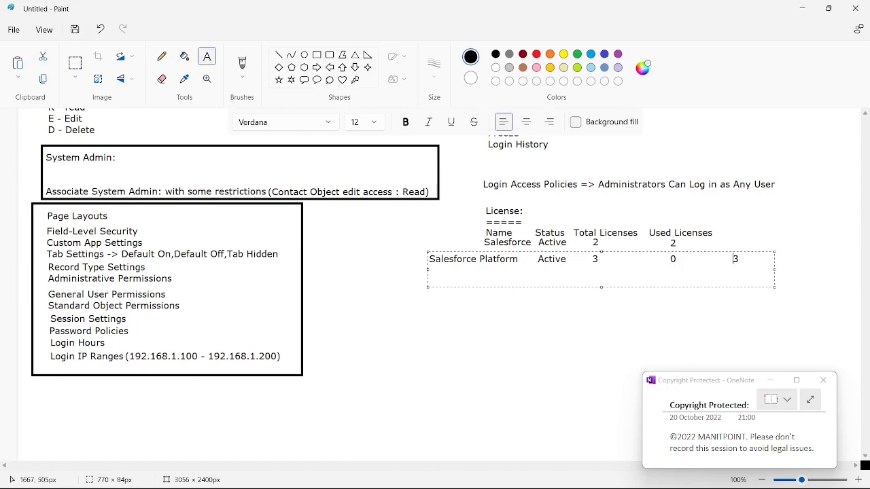
Add a "Remaining" heading after Used Licenses in the license notes
{"action": "left_click", "coordinate": [727, 230]}
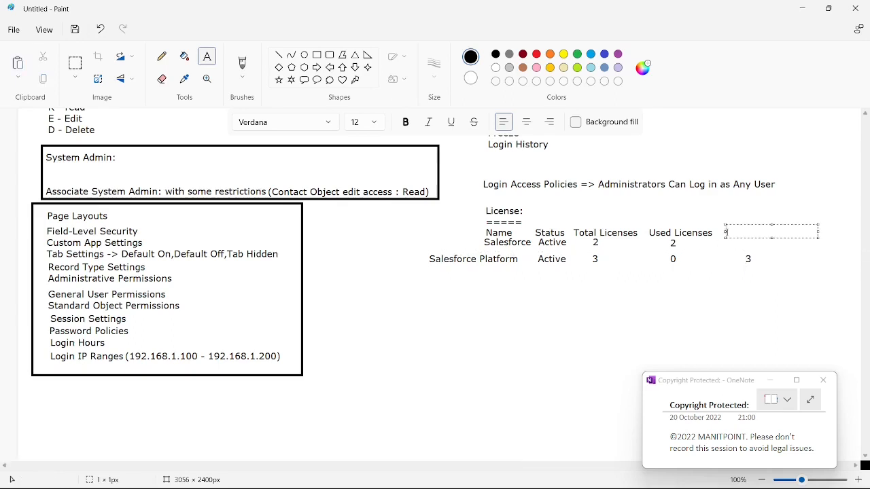
{"action": "type", "text": "Remaining"}
{"action": "left_click", "coordinate": [435, 219]}
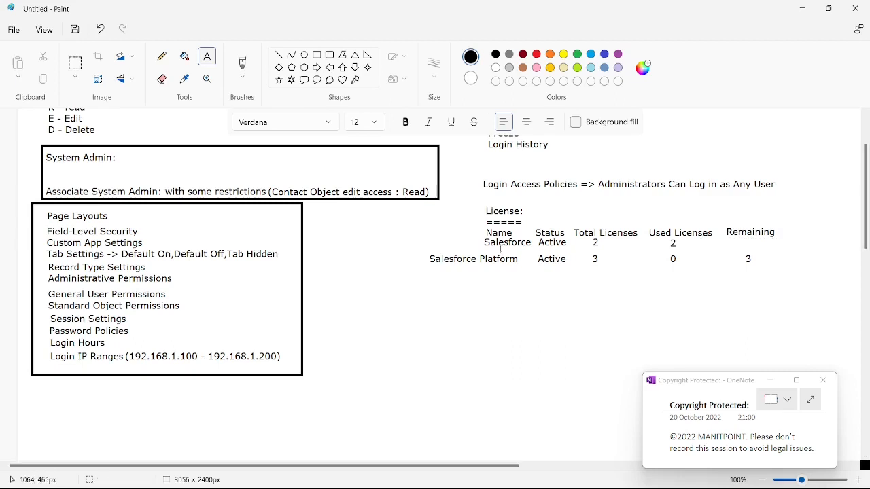
Select the Salesforce and Salesforce Platform rows together and move them slightly down, away from the column headings
{"action": "left_click", "coordinate": [75, 63]}
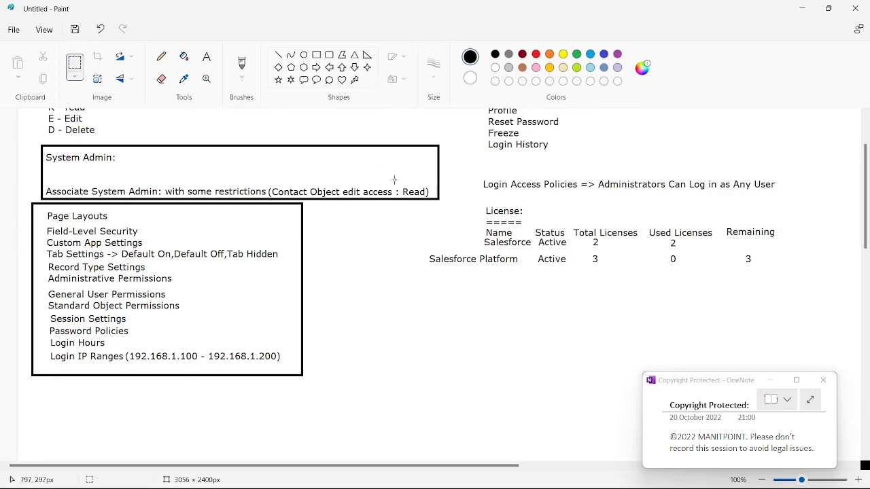
{"action": "left_click_drag", "start_coordinate": [425, 241], "coordinate": [835, 320]}
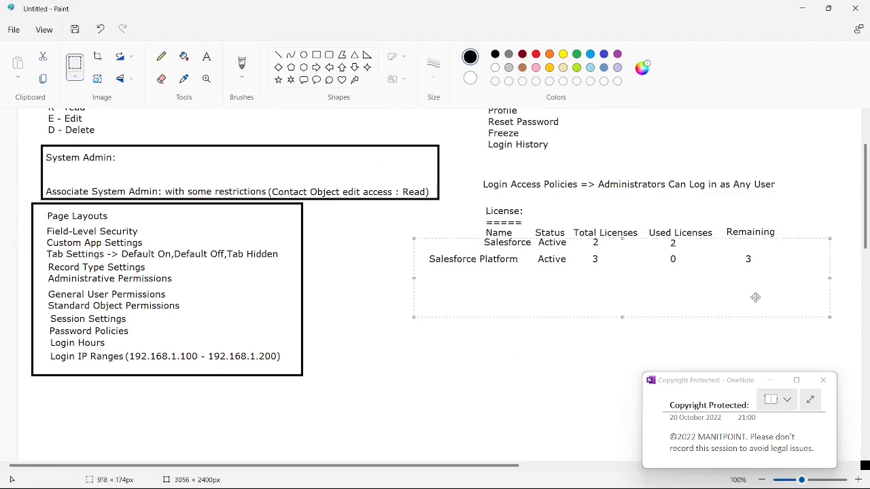
{"action": "left_click_drag", "start_coordinate": [757, 297], "coordinate": [753, 303]}
{"action": "left_click", "coordinate": [456, 334]}
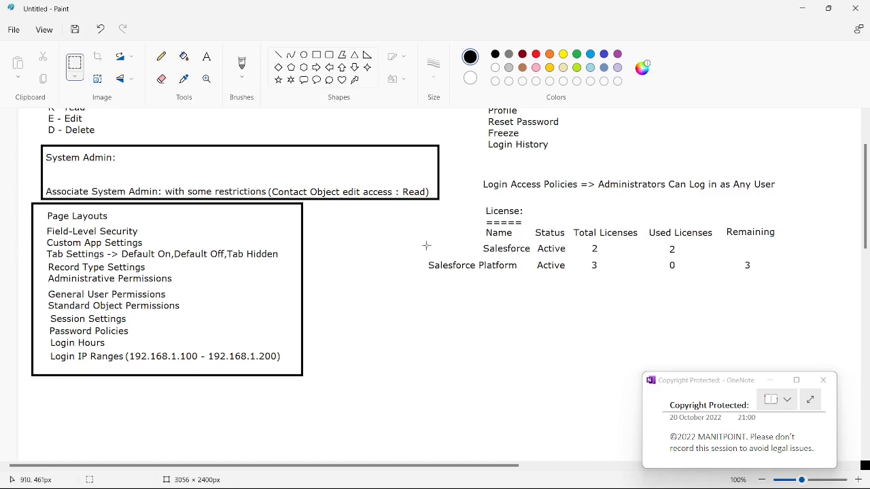
Add the note "(All objects)" in front of the Salesforce row
{"action": "left_click", "coordinate": [207, 56]}
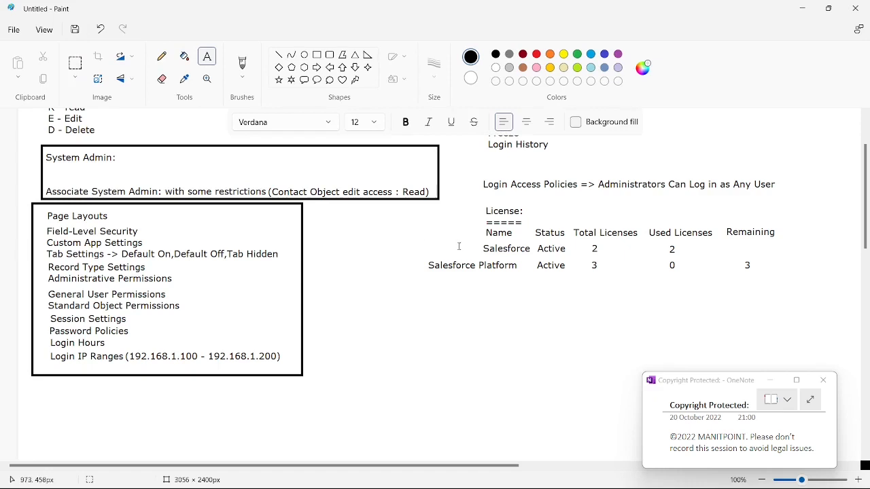
{"action": "left_click", "coordinate": [411, 243]}
{"action": "type", "text": "Al"}
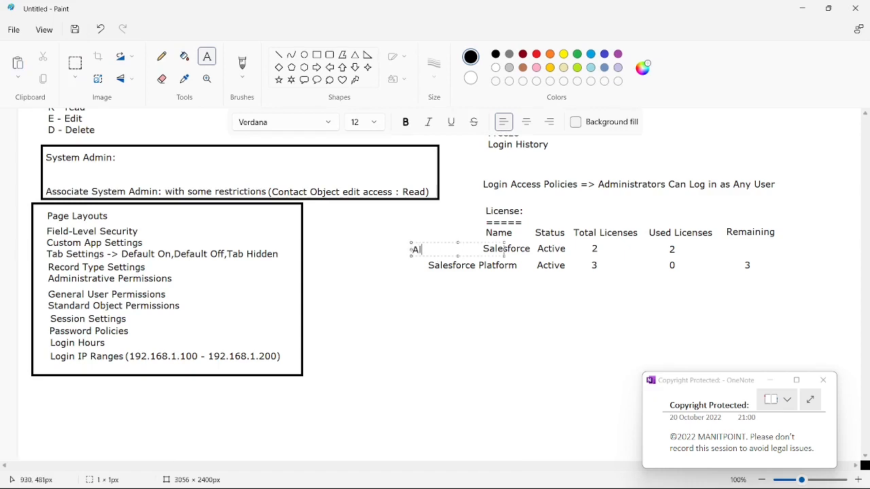
{"action": "type", "text": "l object)"}
{"action": "key", "text": "Left"}
{"action": "type", "text": "s"}
{"action": "left_click", "coordinate": [505, 251]}
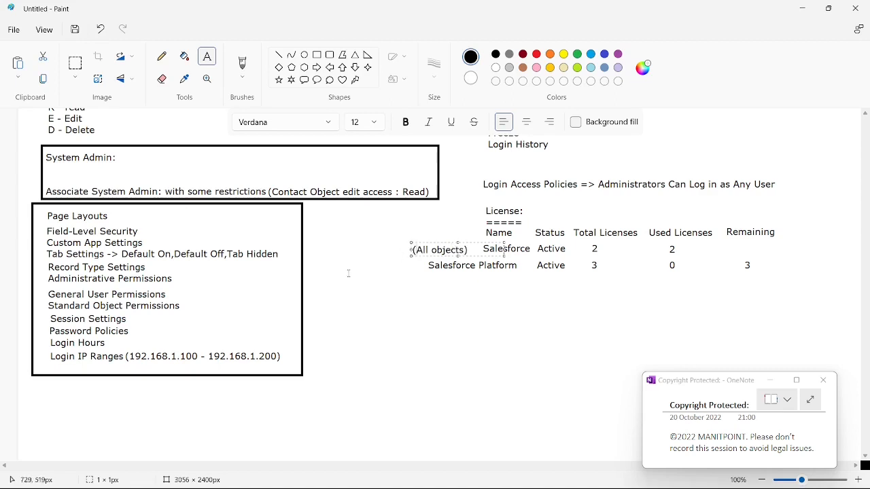
Write the note "Account,doucments,etc." and place it directly below the Salesforce Platform name
{"action": "left_click", "coordinate": [319, 267]}
{"action": "left_click_drag", "start_coordinate": [383, 264], "coordinate": [392, 272]}
{"action": "left_click_drag", "start_coordinate": [454, 276], "coordinate": [452, 275]}
{"action": "type", "text": "A"}
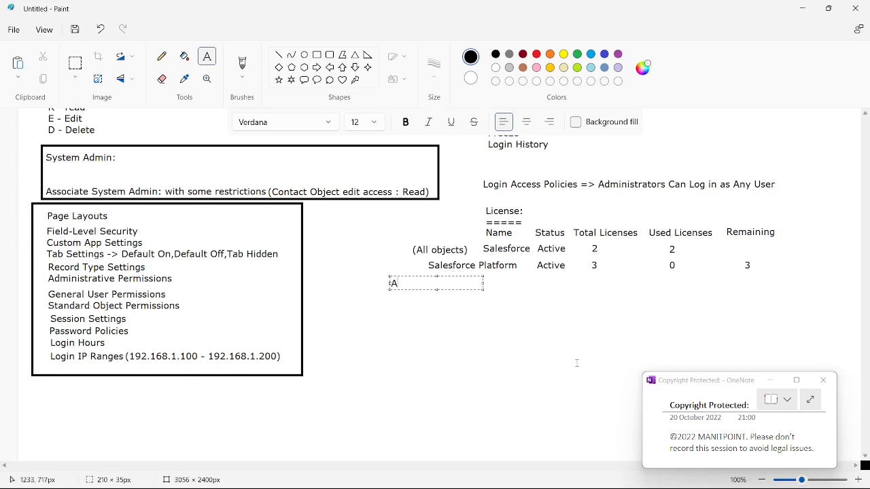
{"action": "type", "text": "ccount,"}
{"action": "left_click_drag", "start_coordinate": [483, 288], "coordinate": [514, 353]}
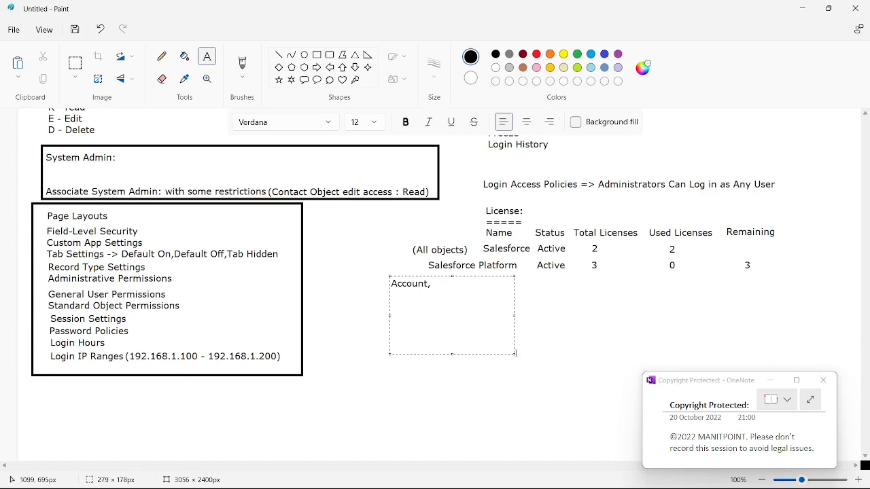
{"action": "type", "text": "doucments,etc."}
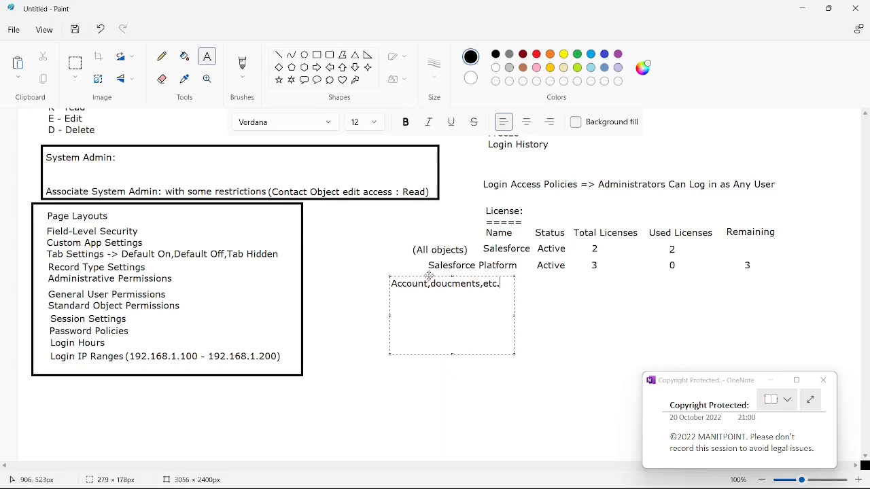
{"action": "left_click_drag", "start_coordinate": [428, 274], "coordinate": [440, 269]}
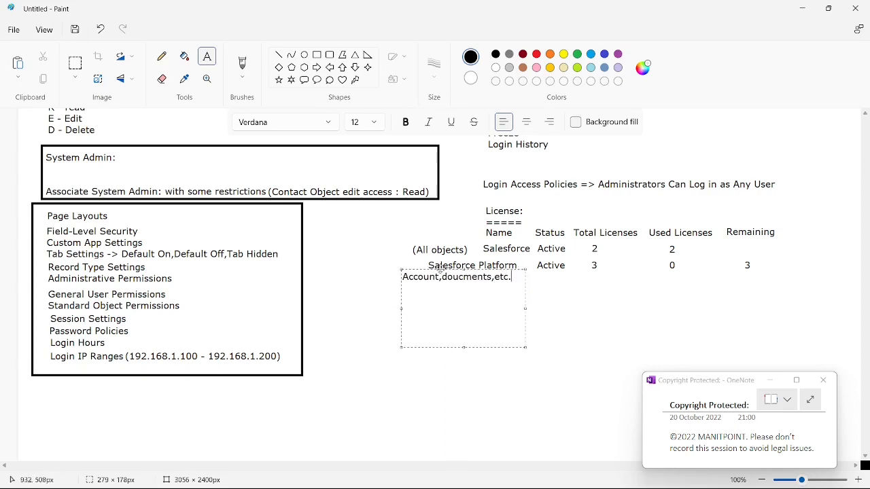
{"action": "left_click", "coordinate": [389, 284]}
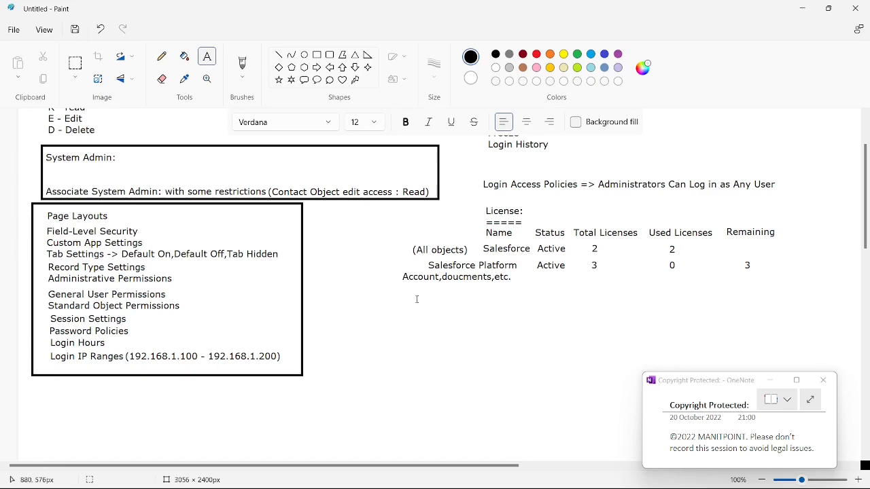
Draw a rectangle about 888 × 184 px around the license table and shift it slightly down
{"action": "left_click", "coordinate": [317, 54]}
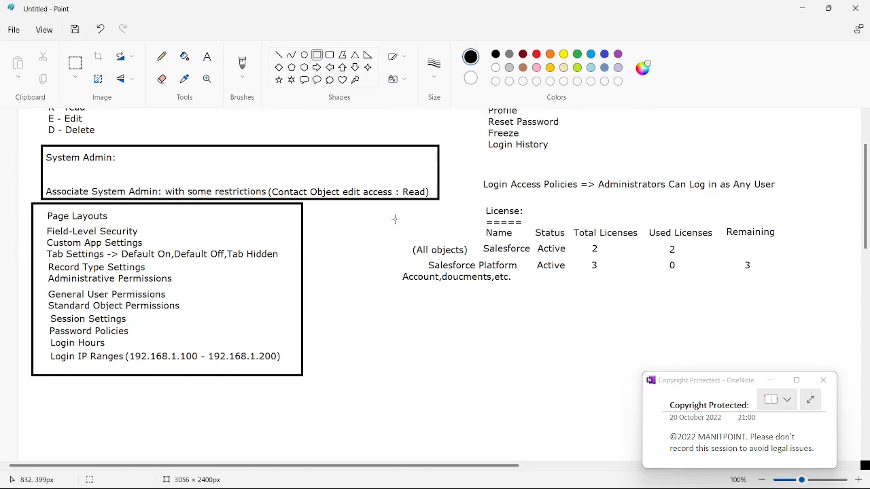
{"action": "left_click_drag", "start_coordinate": [395, 219], "coordinate": [797, 302]}
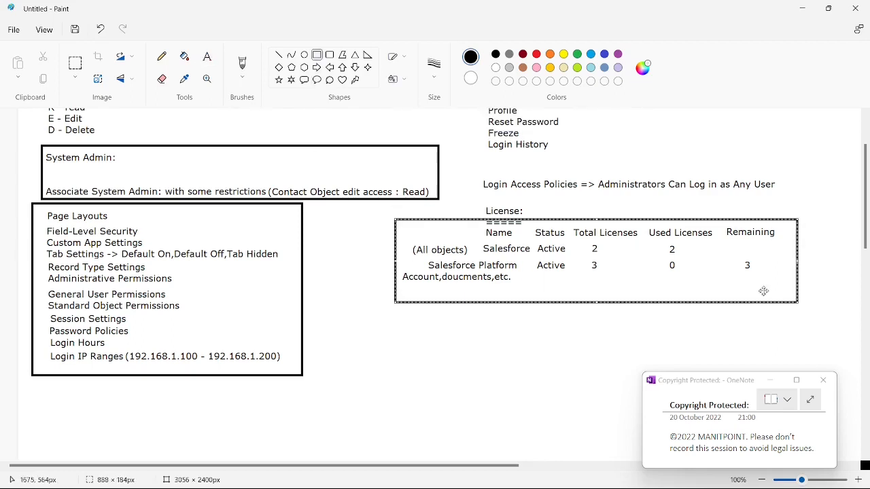
{"action": "mouse_move", "coordinate": [684, 256]}
{"action": "left_mouse_down"}
{"action": "mouse_move", "coordinate": [694, 266]}
{"action": "mouse_move", "coordinate": [682, 264]}
{"action": "left_mouse_up"}
{"action": "left_click", "coordinate": [505, 361]}
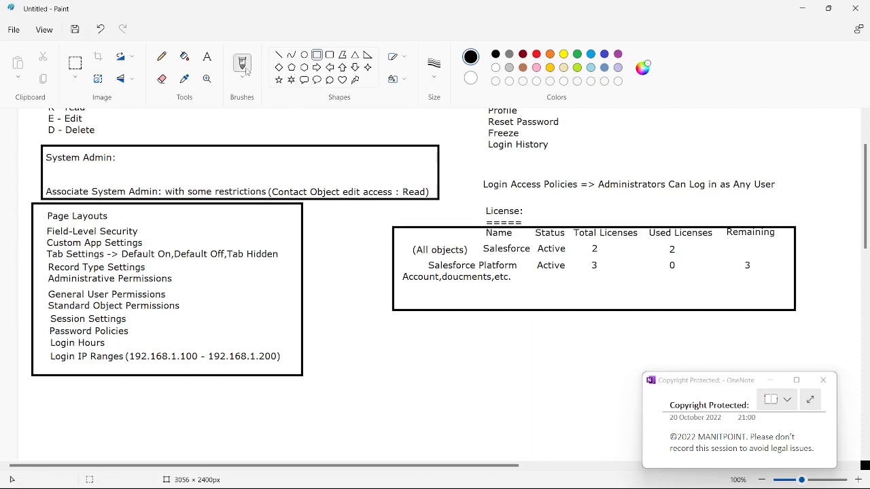
Write the vertical list 1, 2, 3, 4, "....", 2000 below the license table and frame it with a rectangle
{"action": "left_click", "coordinate": [208, 56]}
{"action": "left_click", "coordinate": [392, 330]}
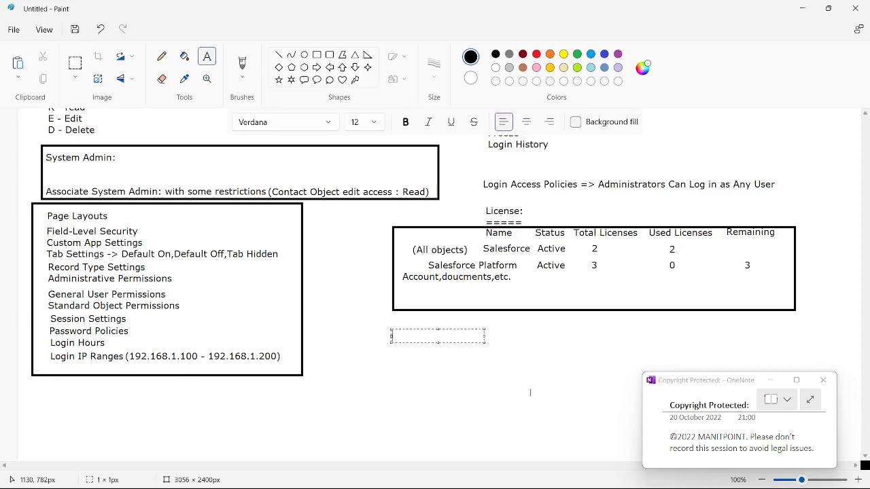
{"action": "type", "text": "1"}
{"action": "key", "text": "Return"}
{"action": "type", "text": "2"}
{"action": "key", "text": "Return"}
{"action": "type", "text": "3"}
{"action": "key", "text": "Return"}
{"action": "type", "text": "4"}
{"action": "key", "text": "Return"}
{"action": "key", "text": "Return"}
{"action": "key", "text": "Return"}
{"action": "type", "text": "2000"}
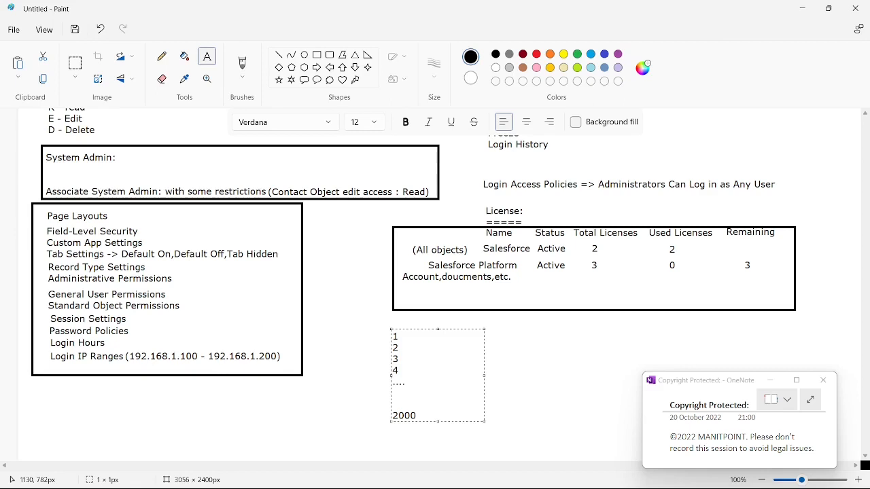
{"action": "left_click", "coordinate": [407, 337]}
{"action": "left_click", "coordinate": [513, 359]}
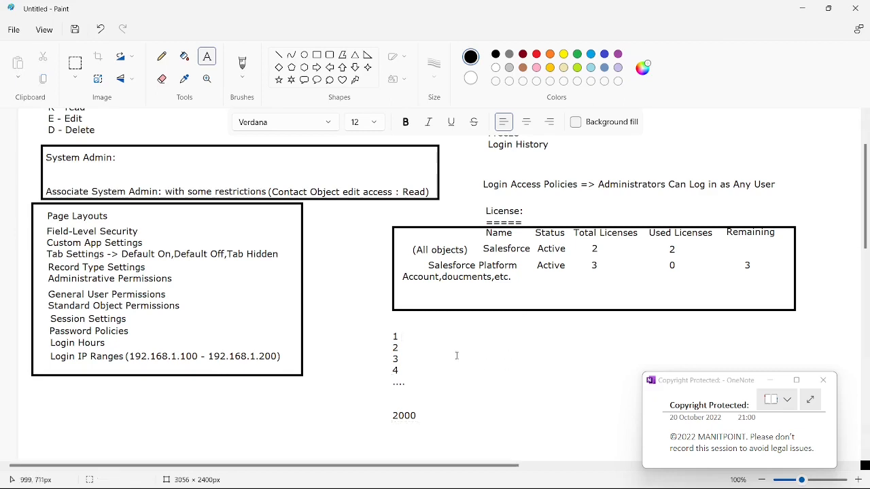
{"action": "left_click", "coordinate": [317, 54]}
{"action": "left_click_drag", "start_coordinate": [368, 320], "coordinate": [446, 430]}
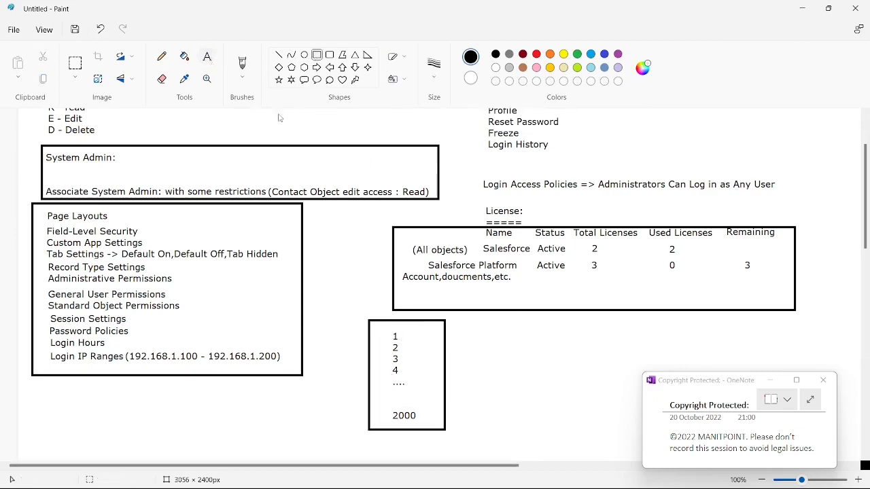
Write "1000" beside the framed number list, just below the license table
{"action": "left_click", "coordinate": [207, 57]}
{"action": "left_click", "coordinate": [461, 320]}
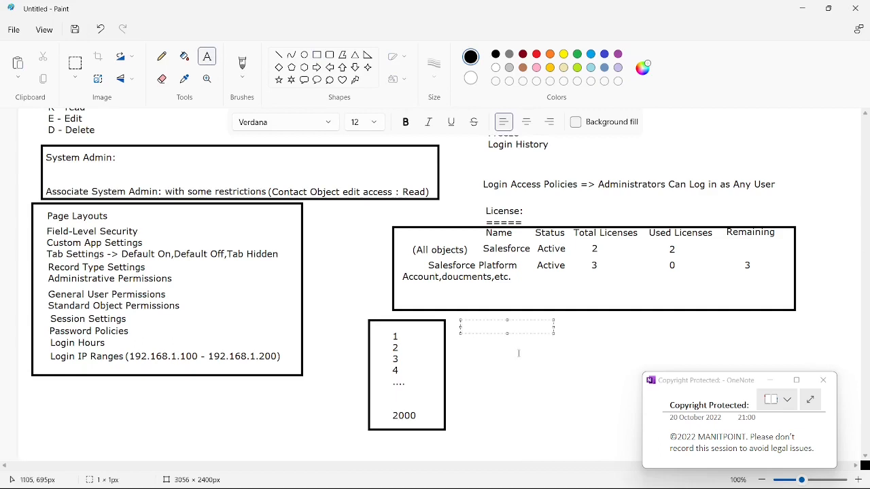
{"action": "type", "text": "1000"}
Frame the "1000" with a rectangle about 82 × 48 px and draw a right-pointing block arrow from it
{"action": "left_click", "coordinate": [317, 54]}
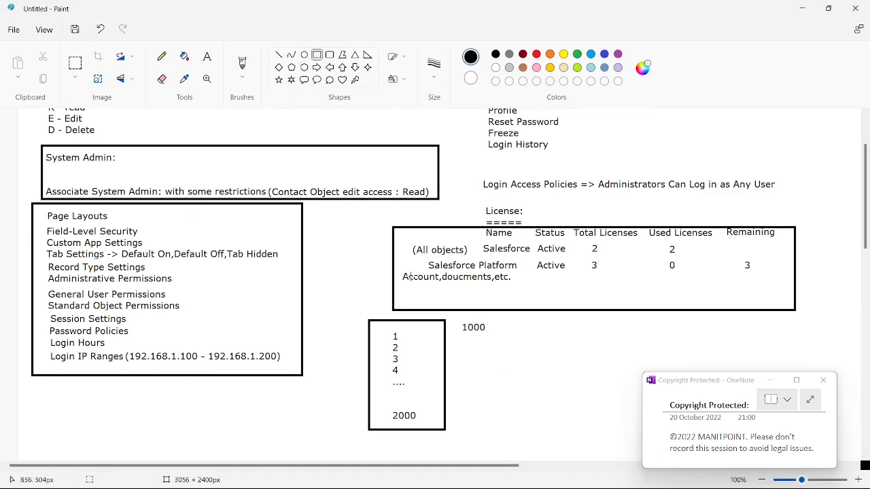
{"action": "left_click_drag", "start_coordinate": [456, 318], "coordinate": [494, 339]}
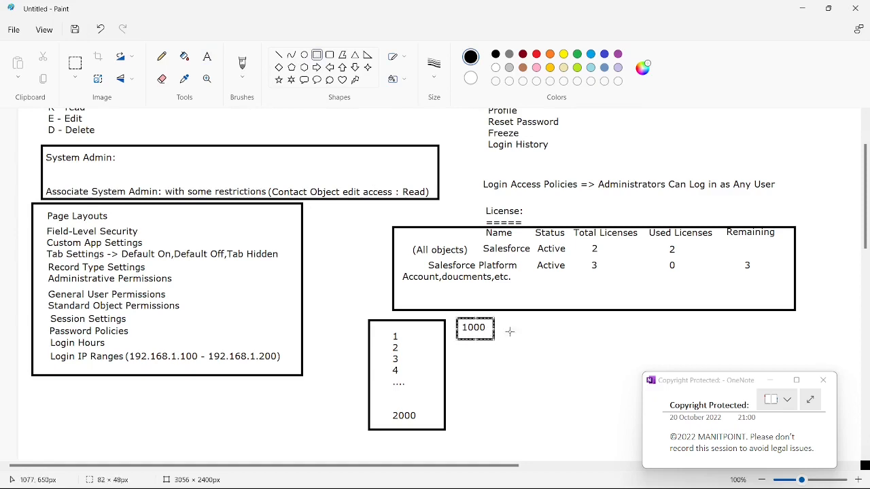
{"action": "left_click", "coordinate": [509, 331]}
{"action": "left_click", "coordinate": [316, 67]}
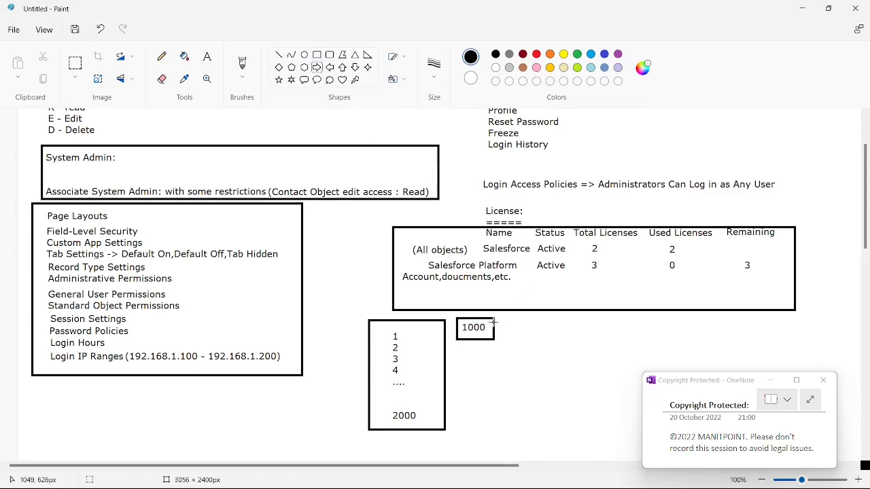
{"action": "left_click_drag", "start_coordinate": [494, 322], "coordinate": [531, 335]}
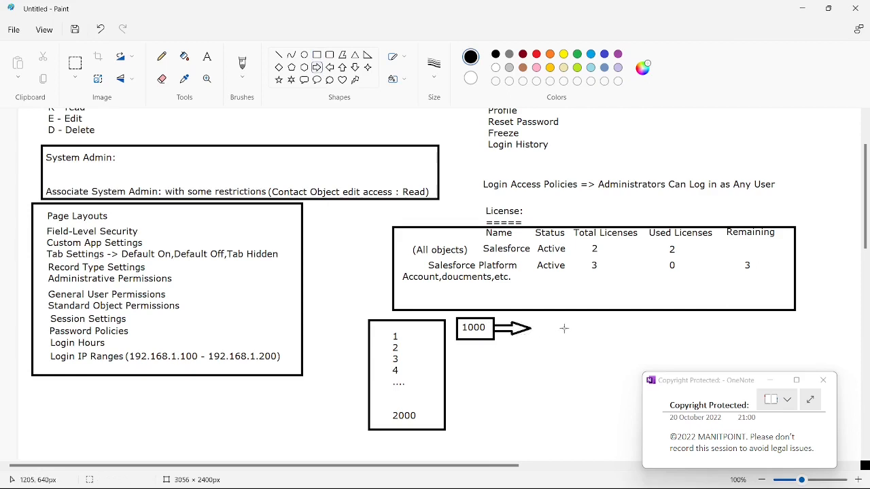
Write "Account" at the arrow's tip and draw an ellipse about 176 × 54 px around it
{"action": "left_click", "coordinate": [207, 57]}
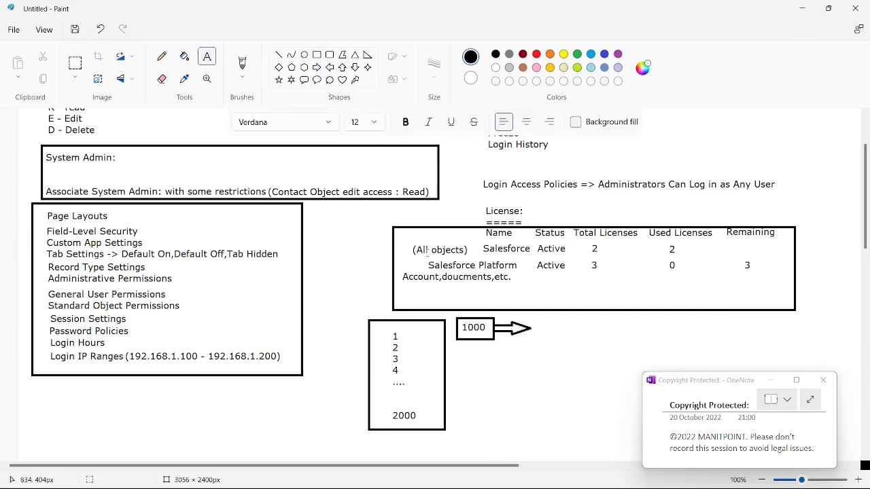
{"action": "left_click", "coordinate": [543, 328]}
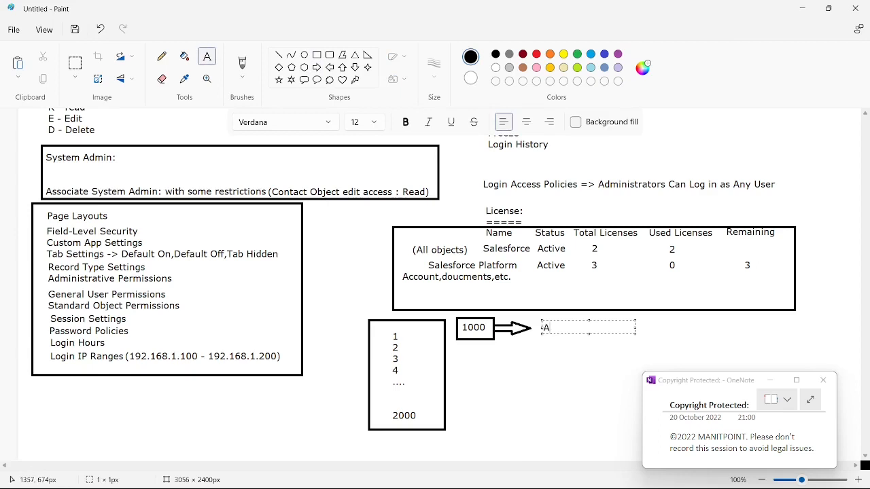
{"action": "type", "text": "Account"}
{"action": "left_click", "coordinate": [535, 380]}
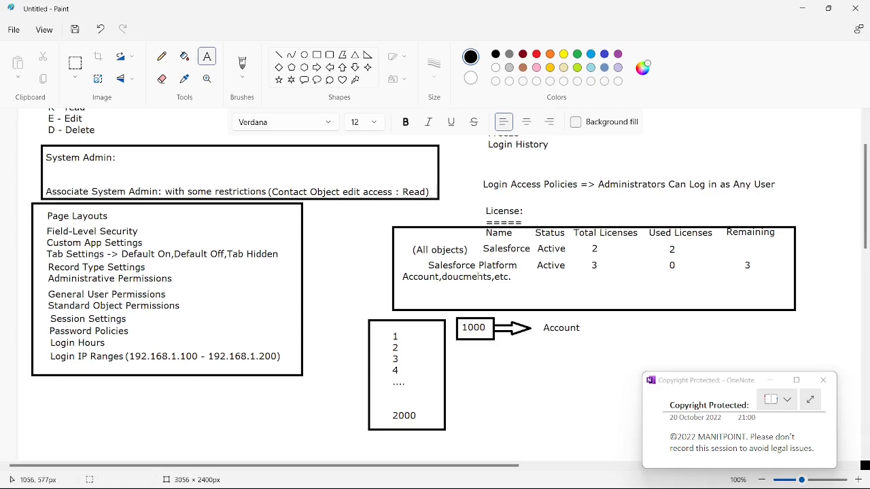
{"action": "left_click", "coordinate": [304, 55]}
{"action": "left_click_drag", "start_coordinate": [525, 317], "coordinate": [605, 341]}
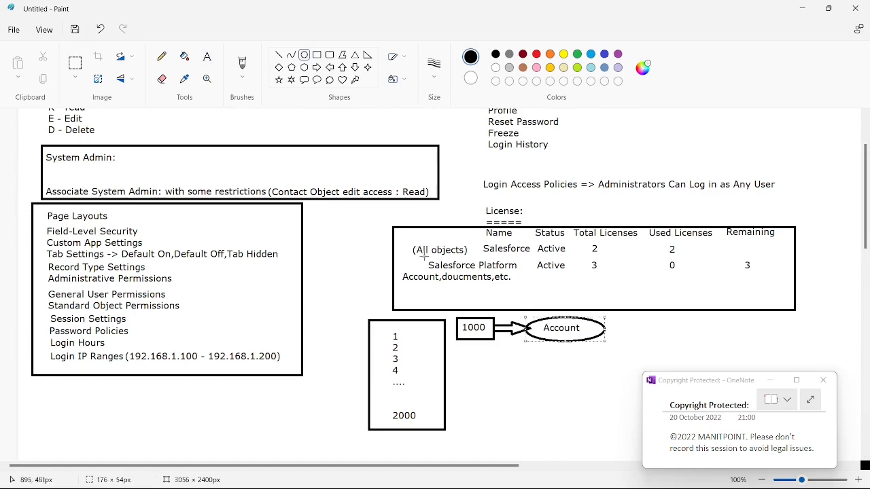
Nudge the ellipse around "Account" slightly to the right so it starts at the arrow's tip
{"action": "left_click_drag", "start_coordinate": [555, 329], "coordinate": [561, 329]}
{"action": "left_click", "coordinate": [552, 370]}
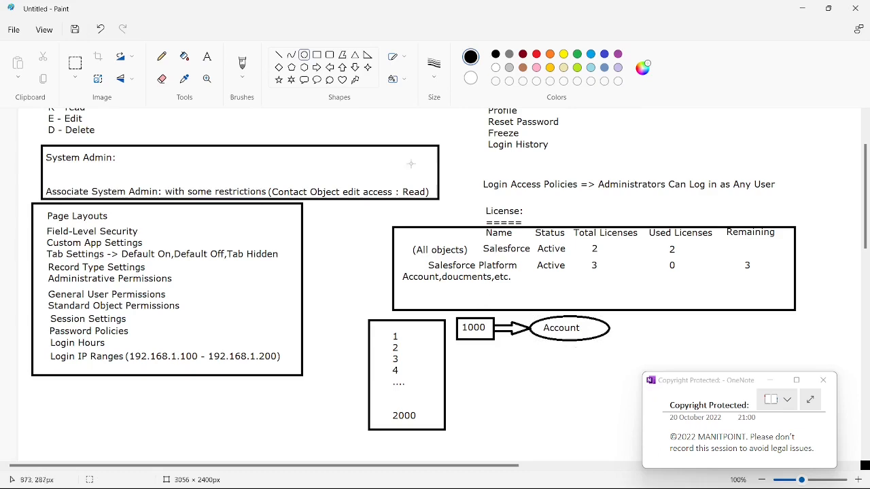
Draw four vertical lines about 180 px tall between the Name, Status, Total Licenses, Used Licenses and Remaining columns of the license table
{"action": "left_click", "coordinate": [279, 55]}
{"action": "mouse_move", "coordinate": [530, 227]}
{"action": "left_mouse_down"}
{"action": "mouse_move", "coordinate": [531, 311]}
{"action": "mouse_move", "coordinate": [538, 309]}
{"action": "left_mouse_up"}
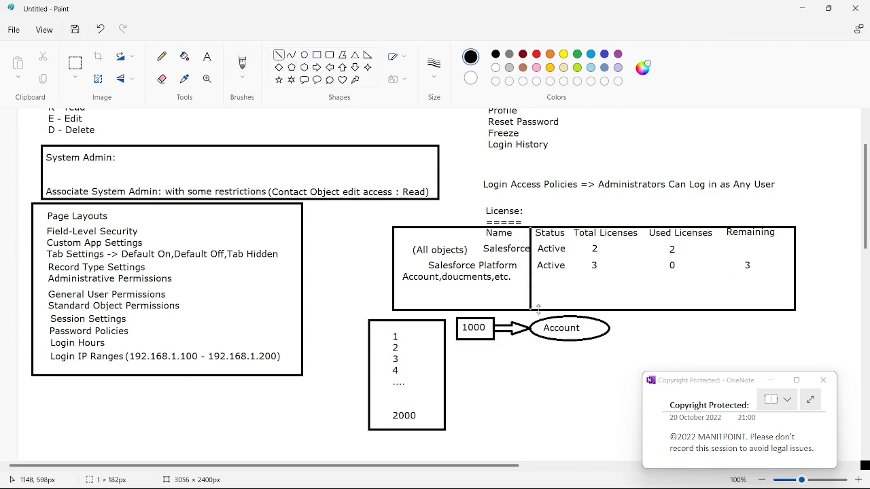
{"action": "left_click_drag", "start_coordinate": [572, 229], "coordinate": [579, 306]}
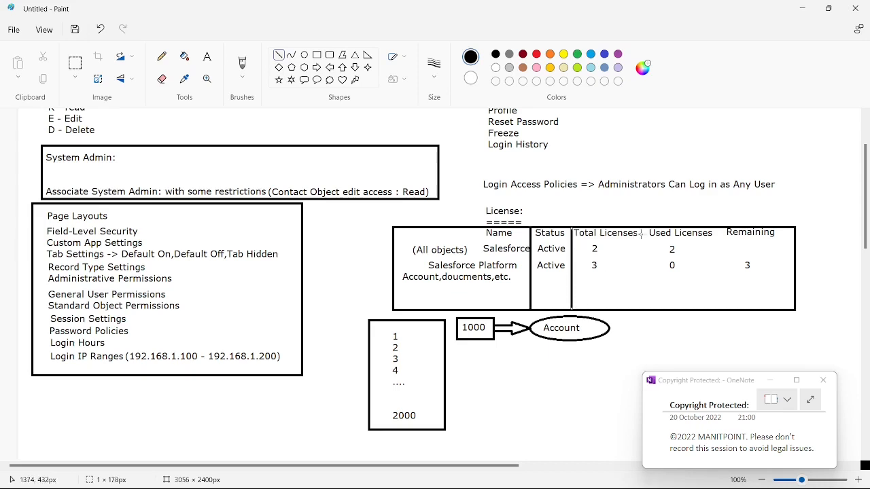
{"action": "left_click_drag", "start_coordinate": [645, 228], "coordinate": [646, 310]}
{"action": "left_click_drag", "start_coordinate": [719, 229], "coordinate": [720, 310]}
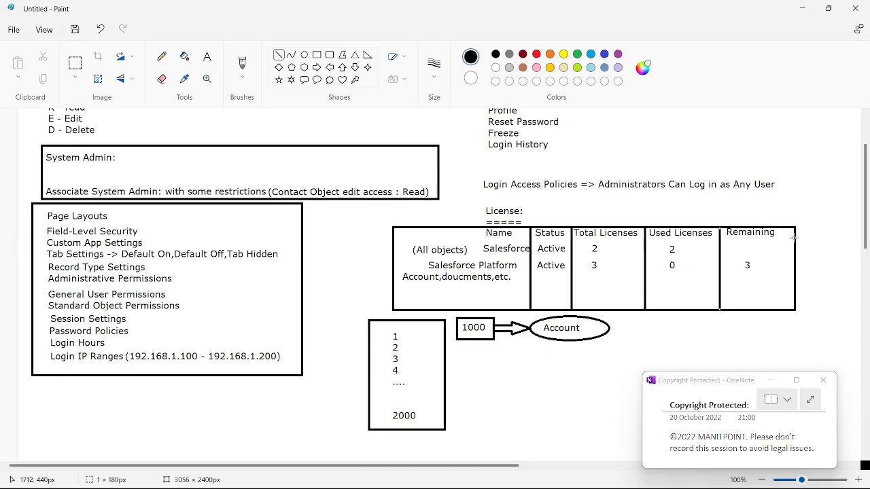
Draw two horizontal lines about 889 px long across the license table, below the header row and between the Salesforce and Salesforce Platform rows
{"action": "left_click_drag", "start_coordinate": [791, 238], "coordinate": [392, 236]}
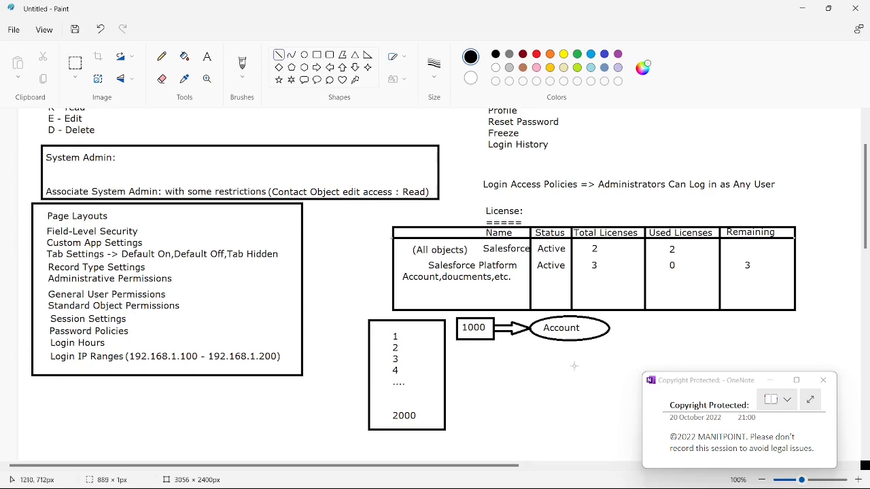
{"action": "left_click", "coordinate": [611, 410]}
{"action": "left_click_drag", "start_coordinate": [393, 258], "coordinate": [797, 258]}
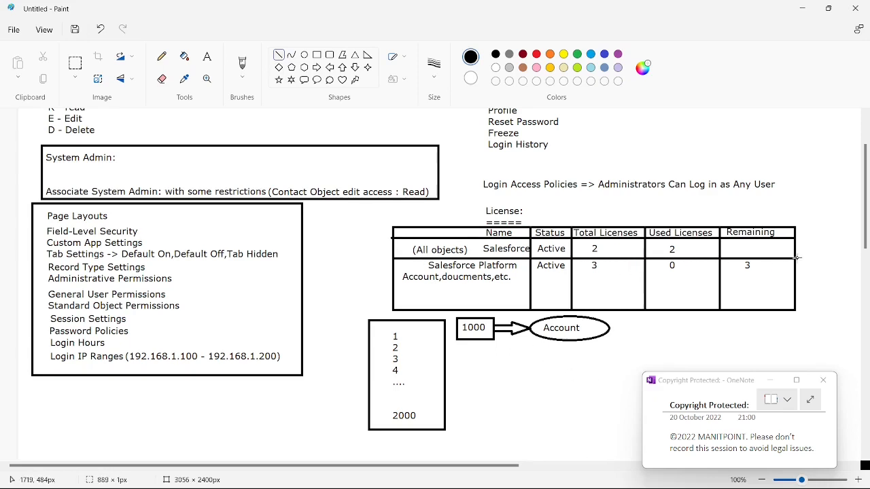
{"action": "left_click", "coordinate": [587, 382]}
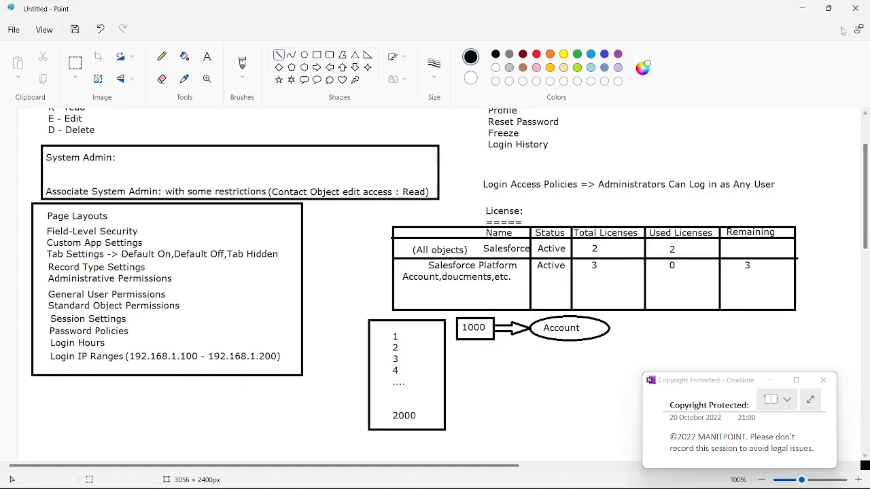
Switch to the browser's Company Information page and look through the User Licenses list
{"action": "left_click", "coordinate": [803, 15]}
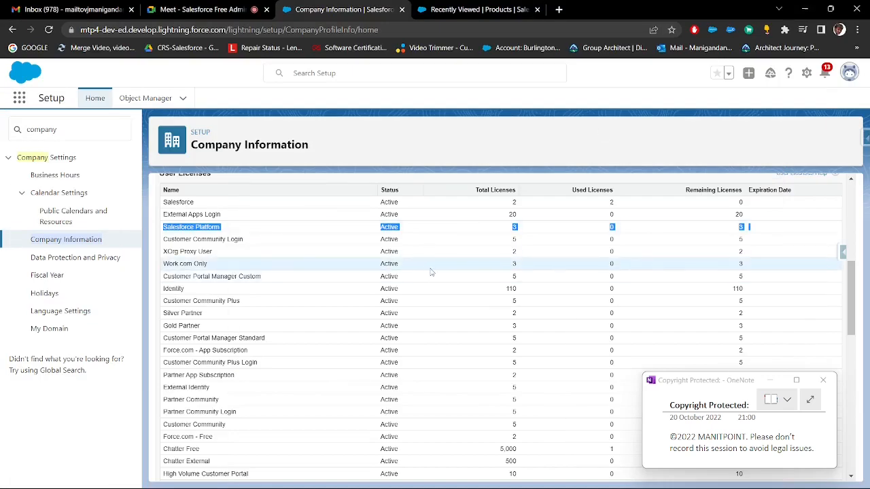
{"action": "scroll", "coordinate": [501, 297], "scroll_direction": "down", "scroll_amount": 1}
{"action": "scroll", "coordinate": [516, 296], "scroll_direction": "up", "scroll_amount": 3}
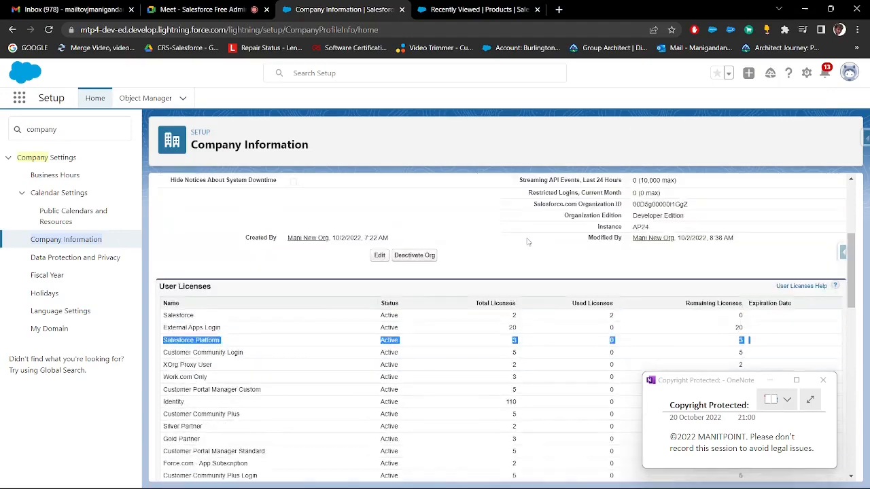
{"action": "scroll", "coordinate": [531, 293], "scroll_direction": "down", "scroll_amount": 3}
{"action": "scroll", "coordinate": [531, 293], "scroll_direction": "down", "scroll_amount": 2}
{"action": "scroll", "coordinate": [526, 303], "scroll_direction": "up", "scroll_amount": 2}
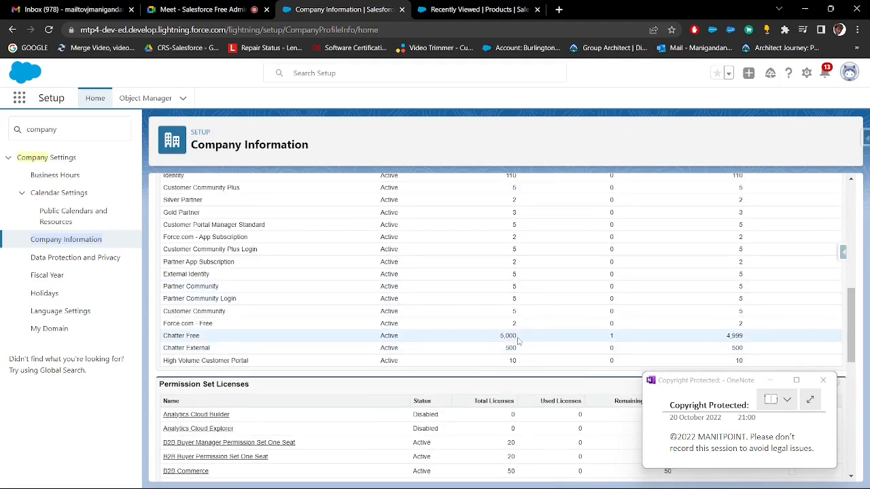
Examine the total, used and remaining license figures in the Chatter Free row
{"action": "left_click_drag", "start_coordinate": [517, 335], "coordinate": [498, 336]}
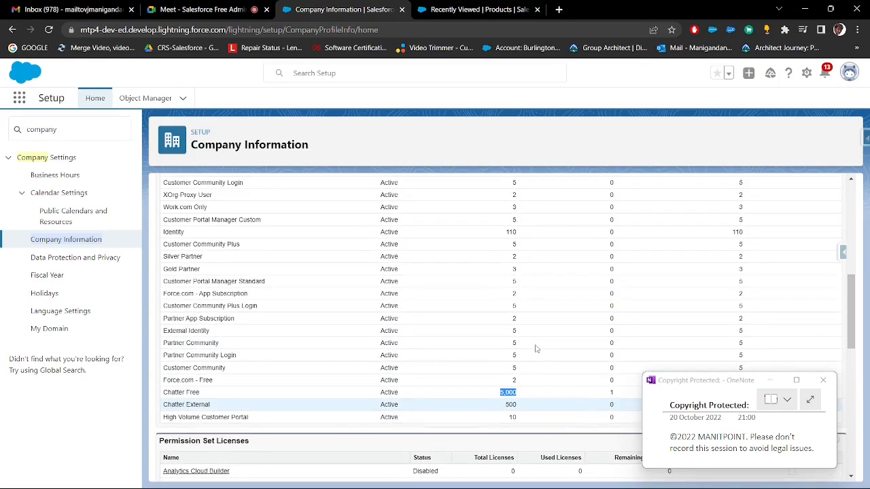
{"action": "scroll", "coordinate": [526, 326], "scroll_direction": "up", "scroll_amount": 5}
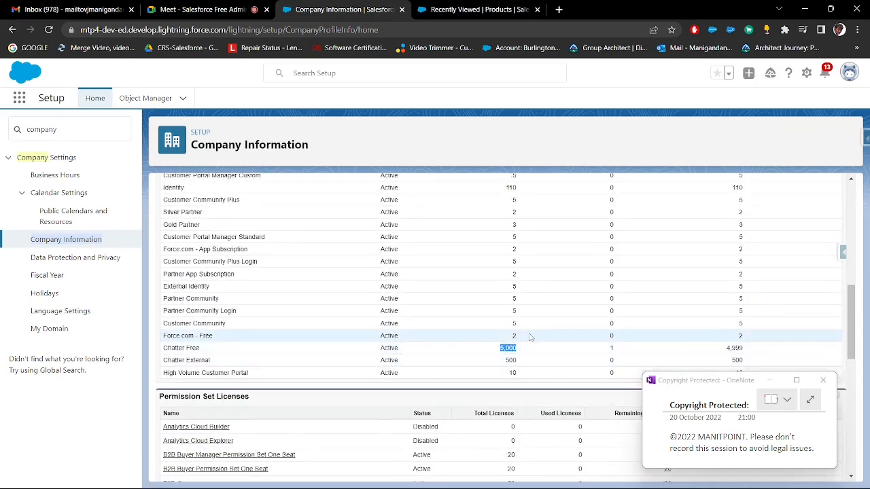
{"action": "left_click_drag", "start_coordinate": [512, 247], "coordinate": [467, 251]}
{"action": "scroll", "coordinate": [503, 285], "scroll_direction": "down", "scroll_amount": 2}
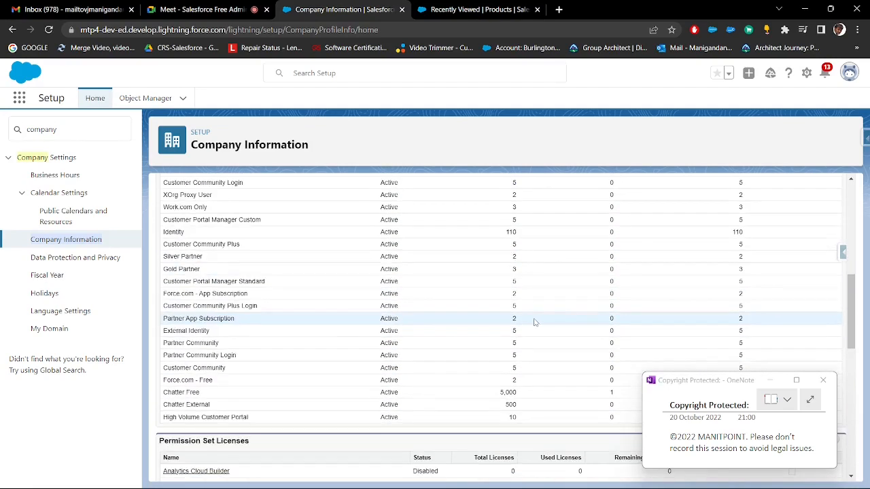
{"action": "left_click_drag", "start_coordinate": [499, 393], "coordinate": [525, 393]}
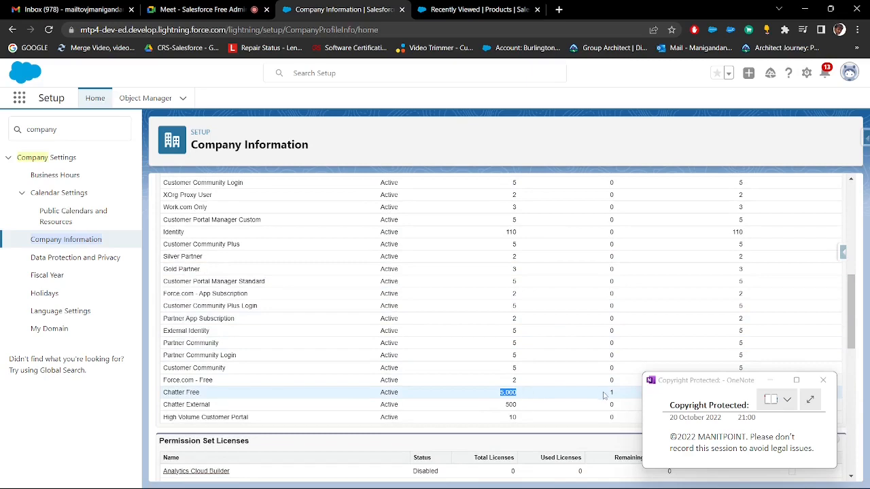
{"action": "left_click_drag", "start_coordinate": [615, 394], "coordinate": [606, 397]}
{"action": "scroll", "coordinate": [606, 397], "scroll_direction": "down", "scroll_amount": 2}
{"action": "left_click", "coordinate": [726, 284]}
{"action": "left_click_drag", "start_coordinate": [725, 284], "coordinate": [750, 280]}
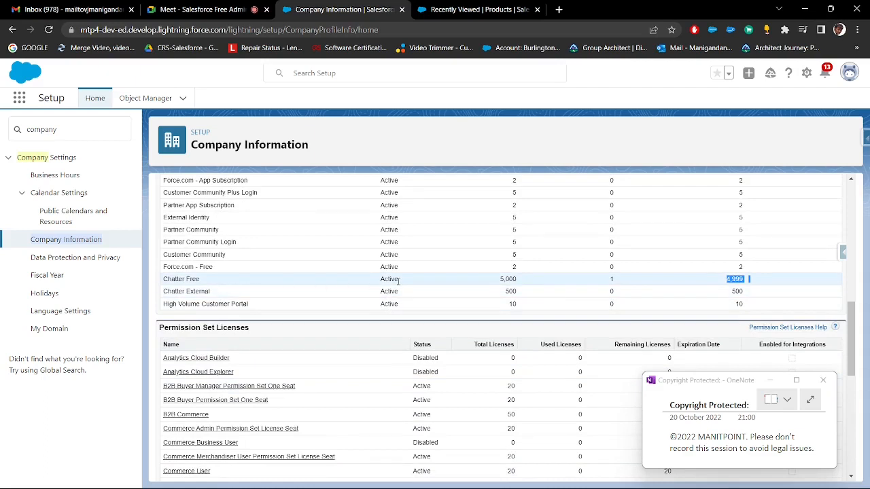
Copy the license name "Chatter Free" and paste it as text into the Paint notes below the "1000" box and Account ellipse
{"action": "left_click_drag", "start_coordinate": [402, 281], "coordinate": [167, 280]}
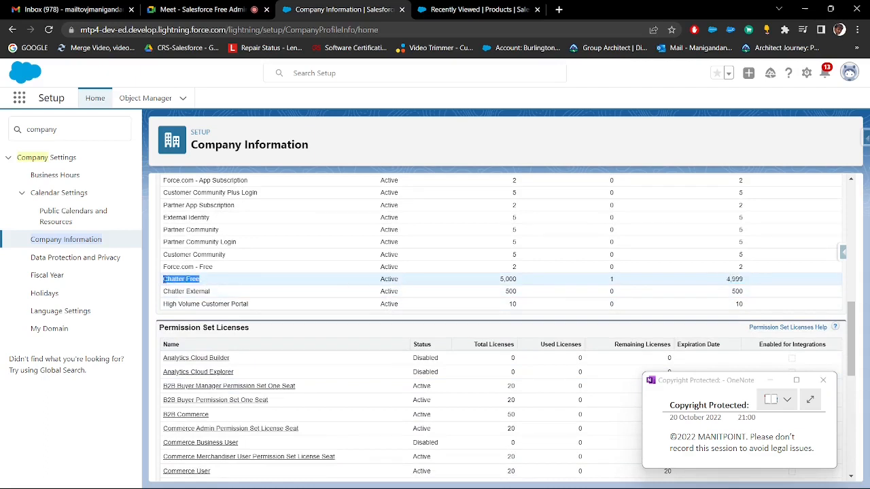
{"action": "key", "text": "alt+Tab"}
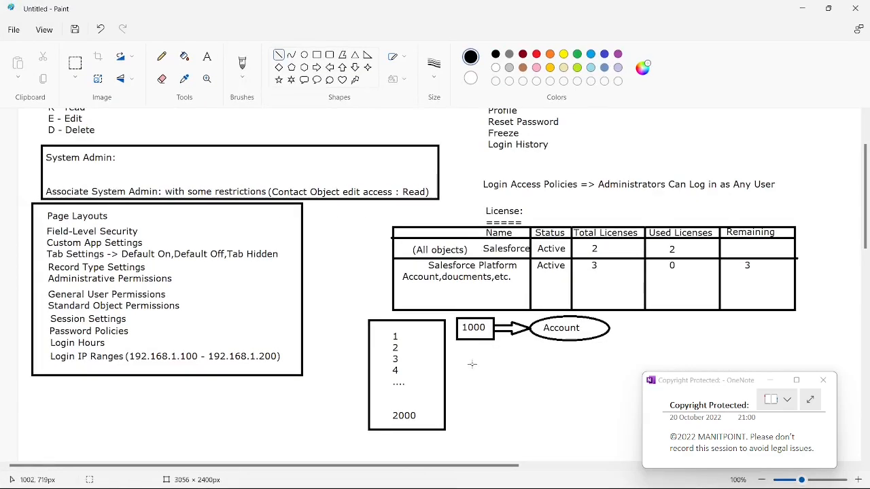
{"action": "scroll", "coordinate": [469, 363], "scroll_direction": "down", "scroll_amount": 1}
{"action": "left_click", "coordinate": [208, 58]}
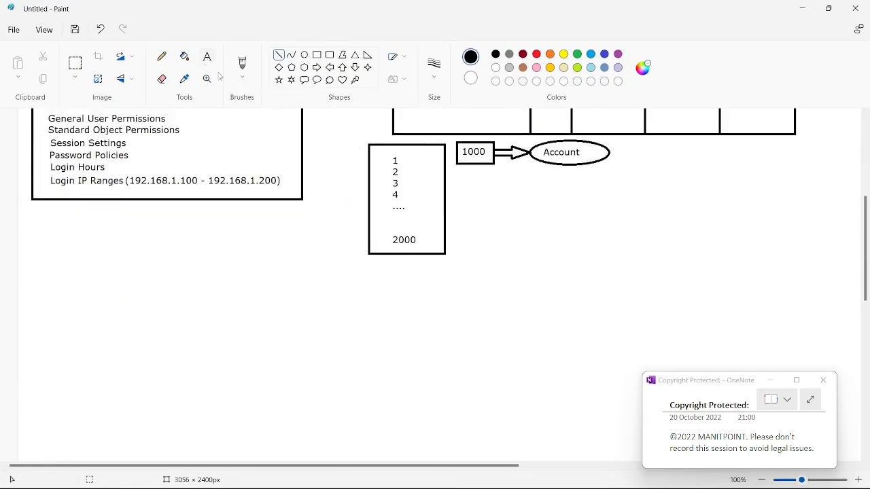
{"action": "scroll", "coordinate": [482, 292], "scroll_direction": "up", "scroll_amount": 1}
{"action": "left_click", "coordinate": [467, 281]}
{"action": "type", "text": "Chatter Free"}
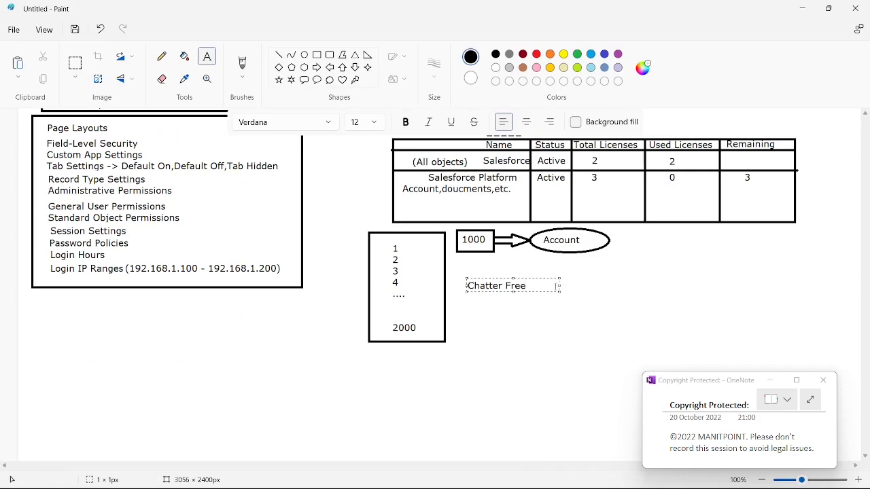
Enlarge the text box to about 494 × 147 px and complete its first line as "Chatter Free => Powerful tool"
{"action": "left_click_drag", "start_coordinate": [559, 291], "coordinate": [688, 343]}
{"action": "type", "text": "=>"}
{"action": "left_click_drag", "start_coordinate": [599, 280], "coordinate": [600, 275]}
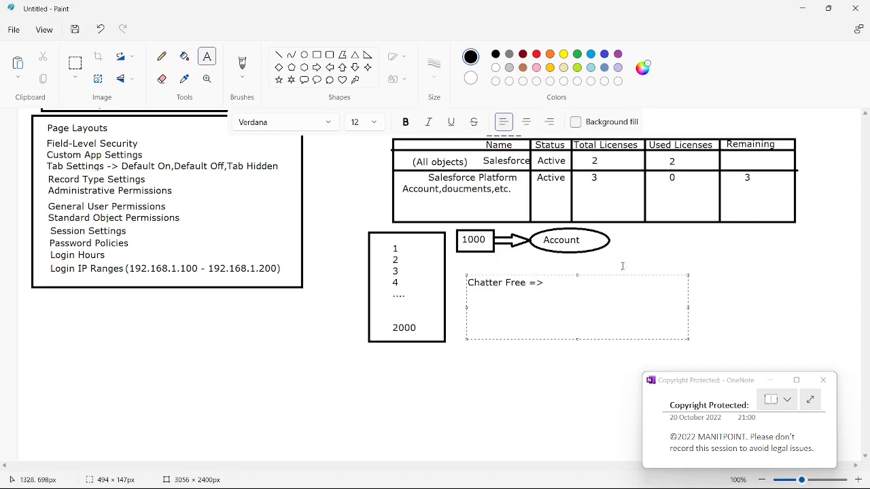
{"action": "type", "text": "Pwer"}
{"action": "key", "text": "BackSpace"}
{"action": "key", "text": "BackSpace"}
{"action": "type", "text": "owerful too"}
{"action": "key", "text": "Return"}
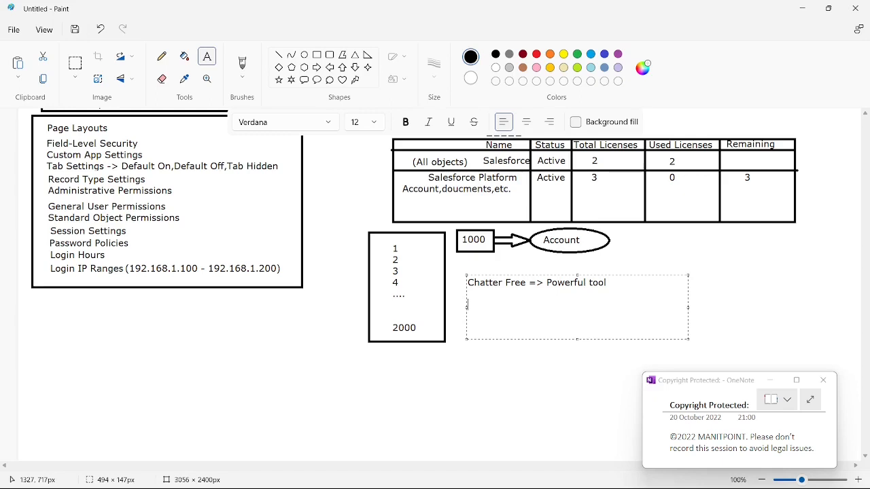
Add the line "Internal network (Chatter)" below the Chatter Free line
{"action": "type", "text": "Internal network ()"}
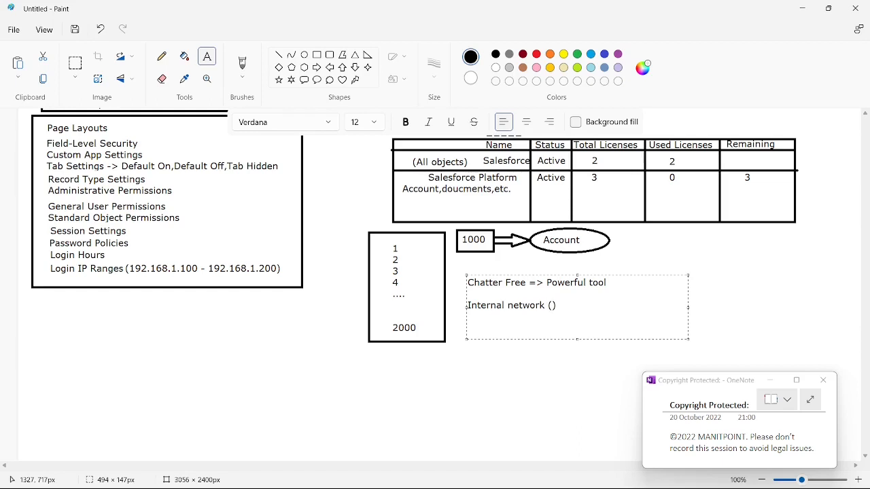
{"action": "key", "text": "Left"}
{"action": "type", "text": "Chat"}
{"action": "key", "text": "BackSpace"}
{"action": "type", "text": "tter"}
{"action": "key", "text": "BackSpace"}
Add the line "post,share,et" below the internal network line
{"action": "type", "text": "post,share"}
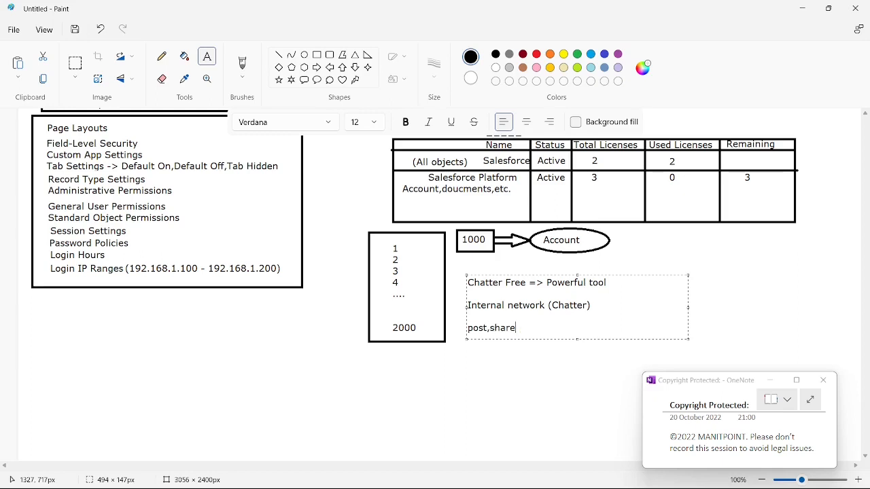
{"action": "type", "text": ",etc...."}
Switch back to the browser and compare the total licenses of Salesforce, Salesforce Platform and Chatter Free
{"action": "key", "text": "alt+Tab"}
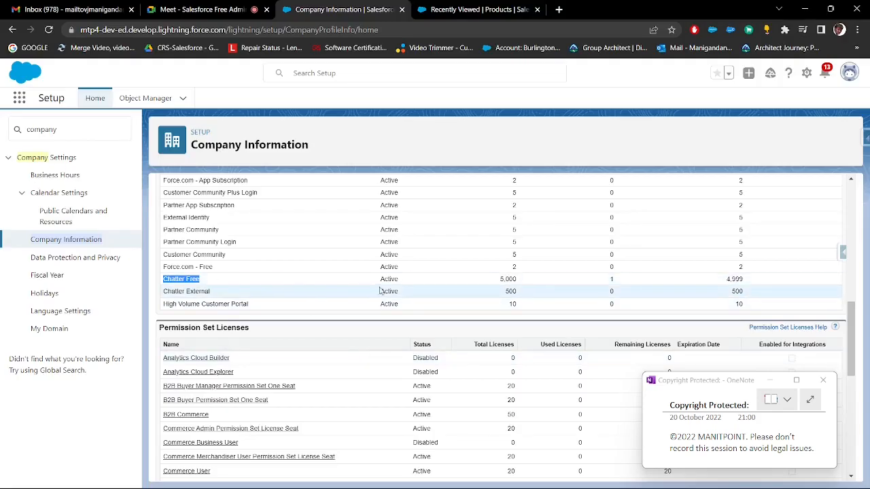
{"action": "scroll", "coordinate": [421, 285], "scroll_direction": "up", "scroll_amount": 3}
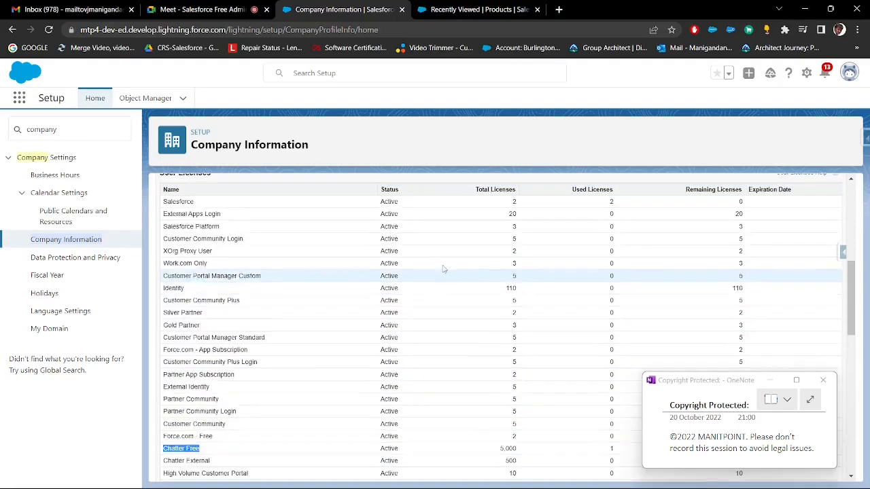
{"action": "double_click", "coordinate": [517, 202]}
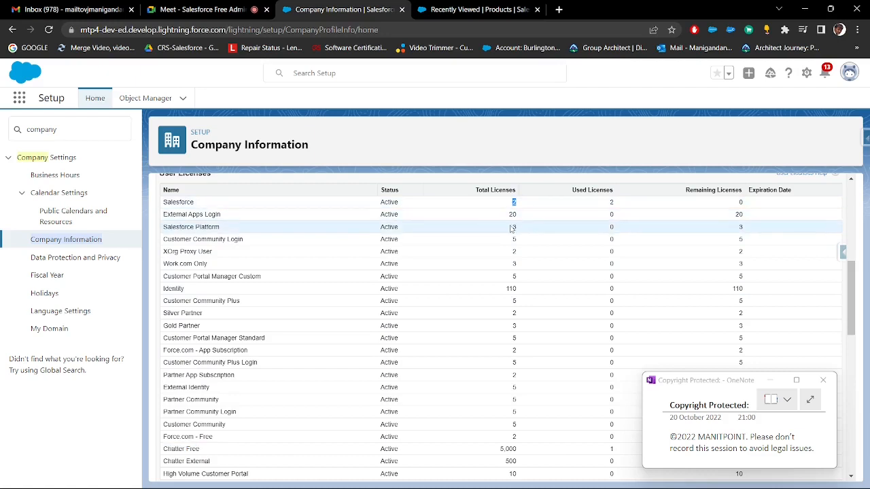
{"action": "double_click", "coordinate": [514, 227]}
{"action": "scroll", "coordinate": [518, 231], "scroll_direction": "down", "scroll_amount": 3}
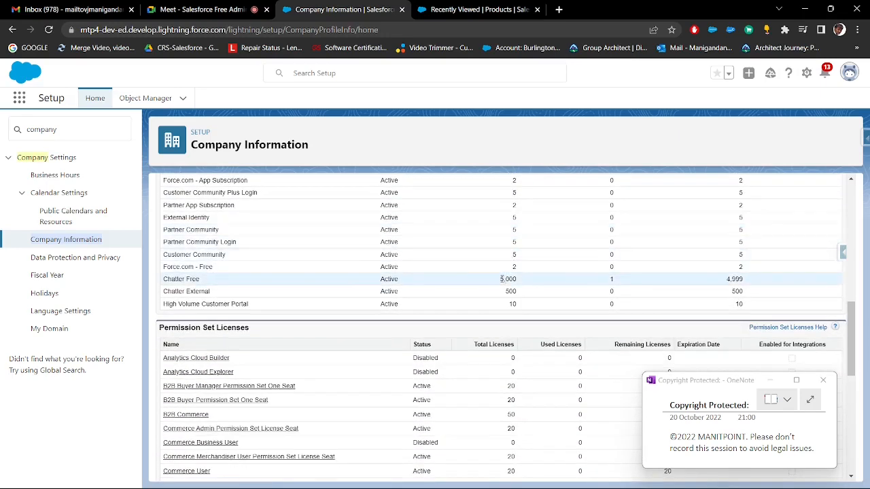
{"action": "left_click_drag", "start_coordinate": [500, 282], "coordinate": [518, 282]}
In the Salesforce Sales app's browser tab, find the Salesforce Chatter app by searching "cha" and open it
{"action": "left_click", "coordinate": [468, 9]}
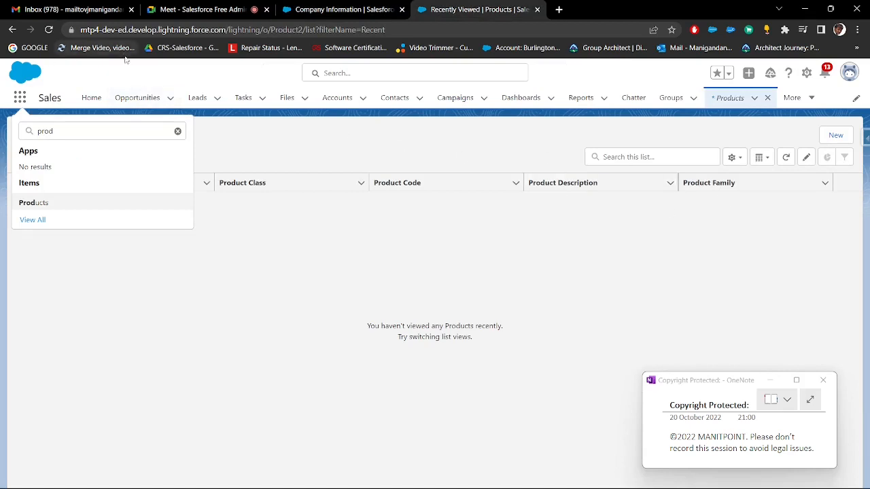
{"action": "left_click", "coordinate": [19, 97]}
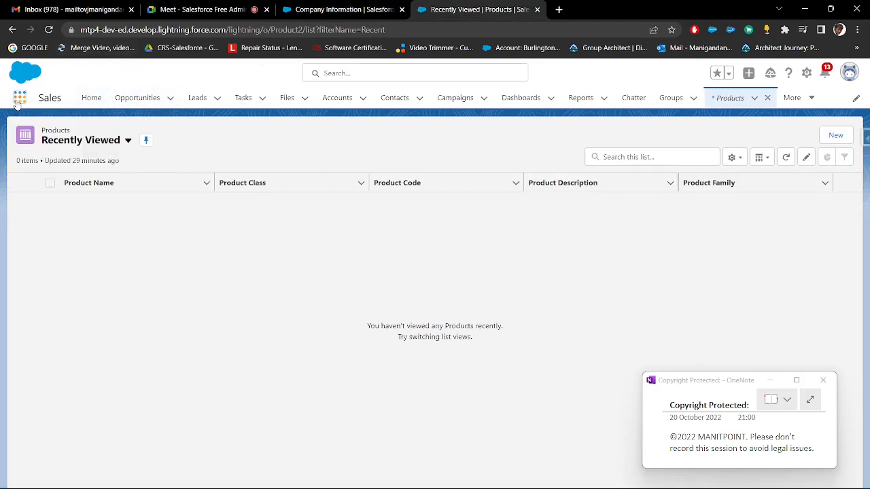
{"action": "left_click", "coordinate": [19, 98]}
{"action": "type", "text": "cha"}
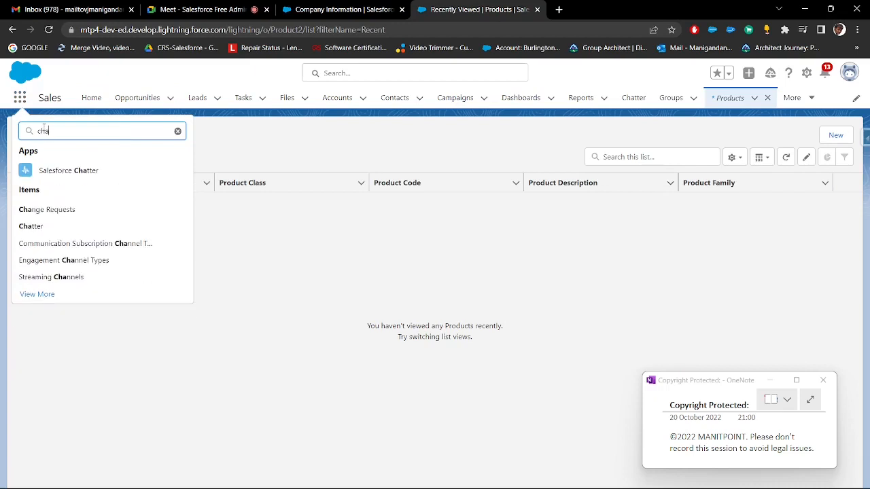
{"action": "left_click", "coordinate": [62, 171]}
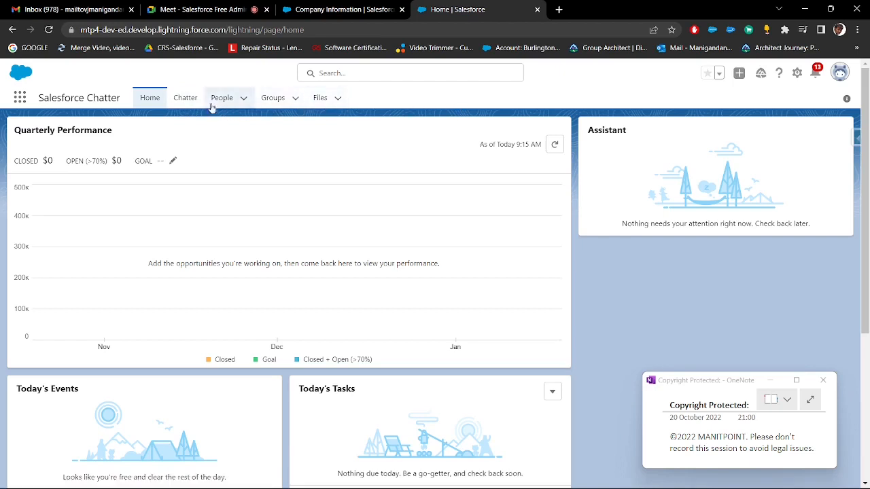
View the Chatter feed's Poll and Question forms and the People list
{"action": "left_click", "coordinate": [189, 100]}
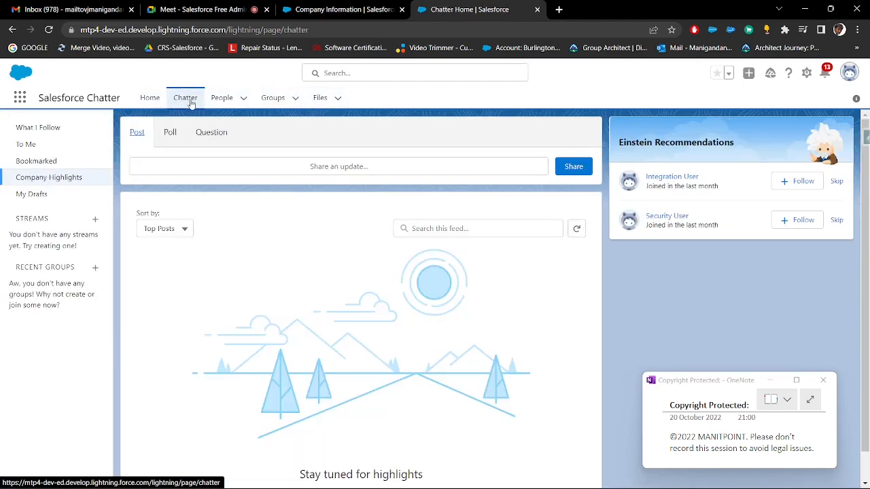
{"action": "left_click", "coordinate": [171, 133]}
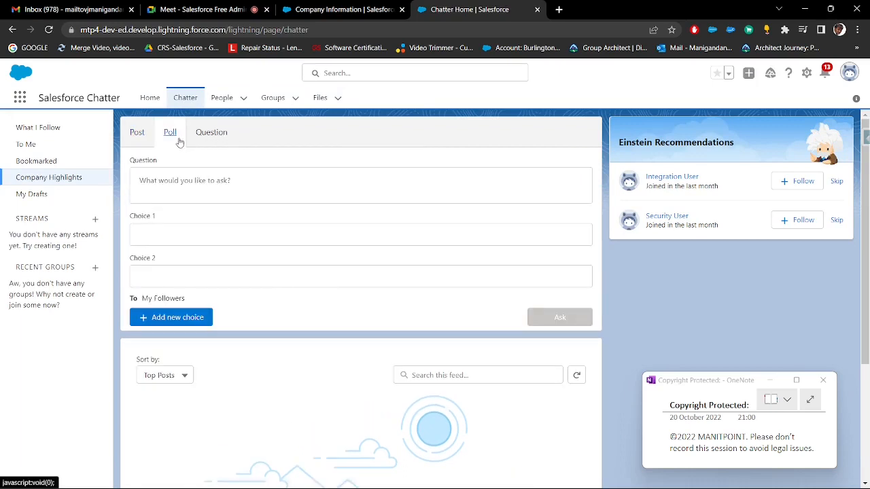
{"action": "left_click", "coordinate": [221, 137]}
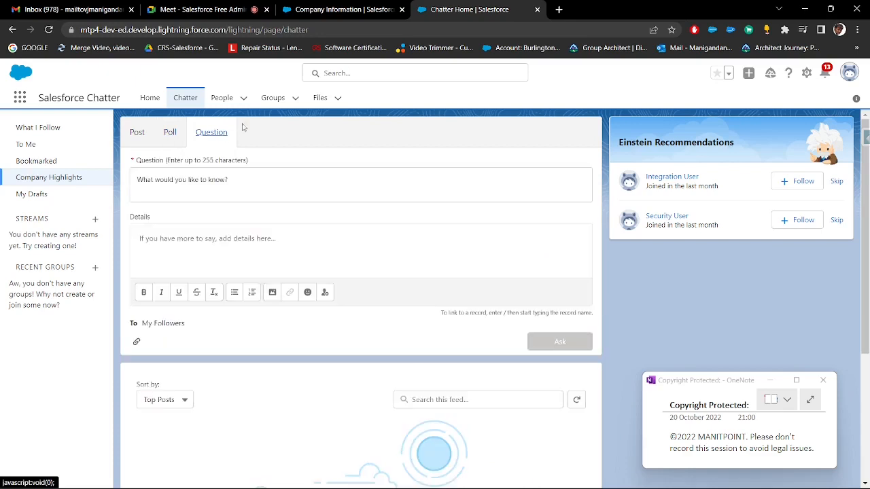
{"action": "left_click", "coordinate": [222, 100]}
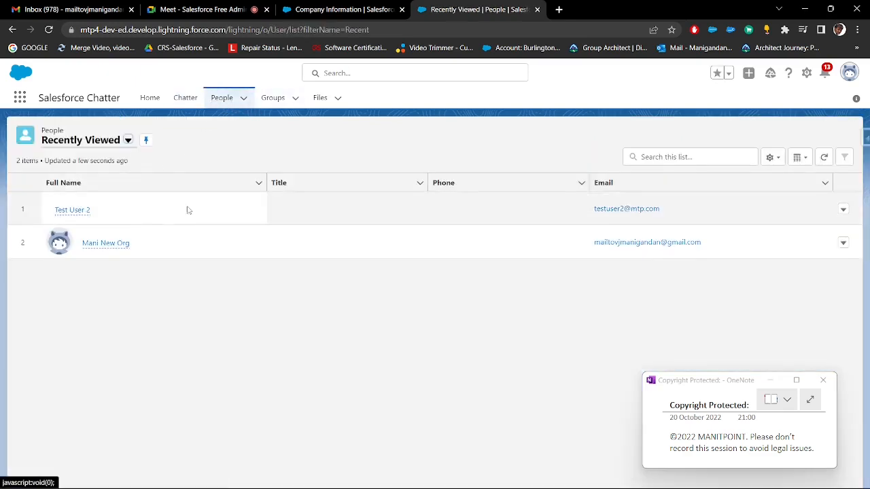
View the Chatter app's Groups page and the files owned by the current user
{"action": "left_click", "coordinate": [273, 98]}
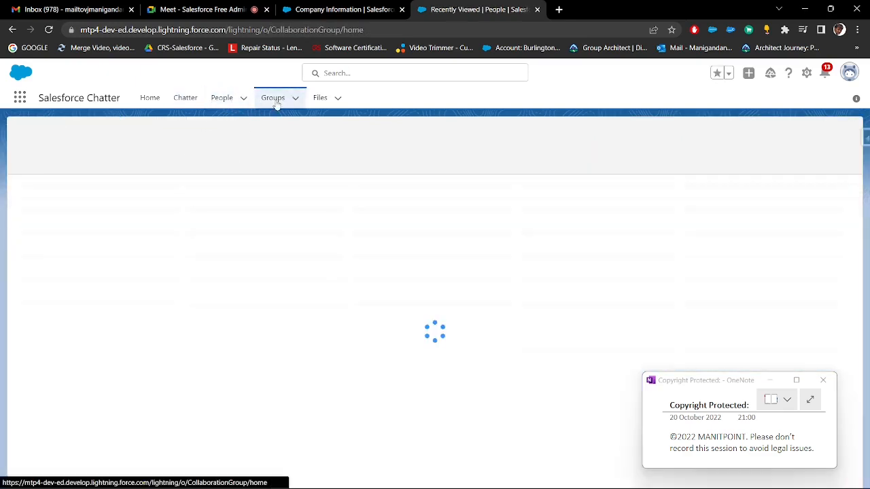
{"action": "left_click", "coordinate": [320, 98]}
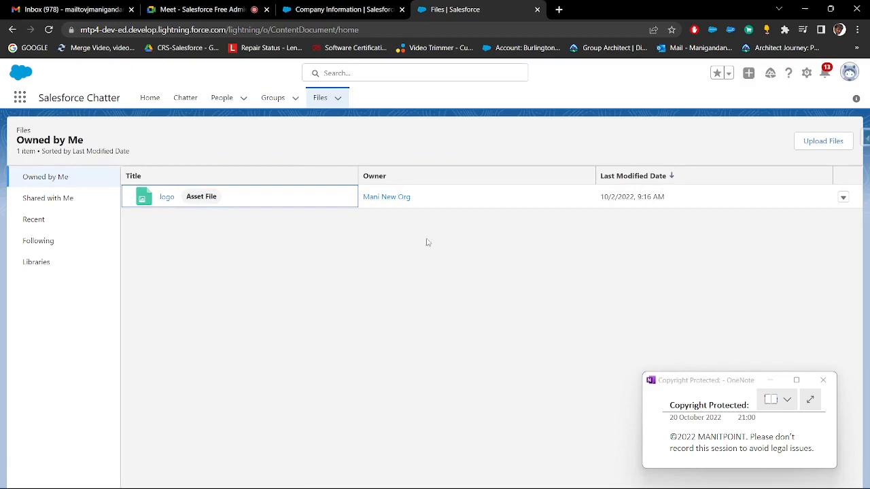
{"action": "mouse_move", "coordinate": [635, 480]}
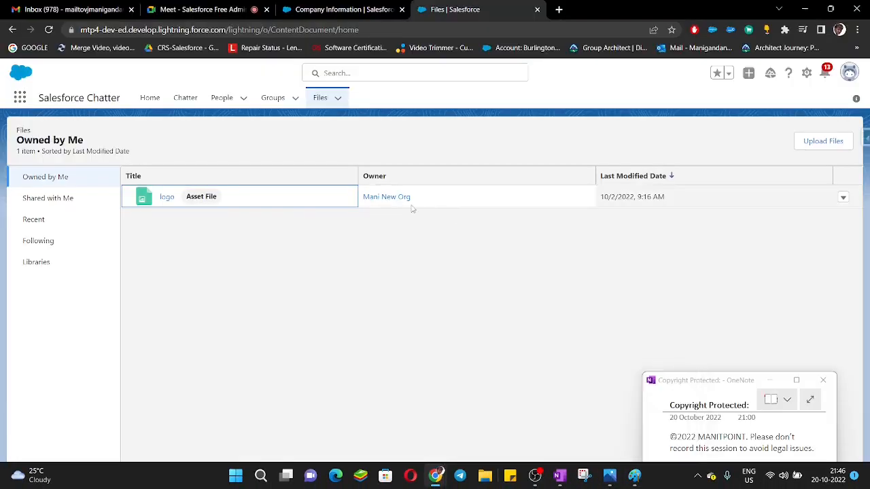
Go back to the Company Information browser tab and review the User Licenses table and organization details
{"action": "left_click", "coordinate": [327, 13]}
{"action": "scroll", "coordinate": [324, 297], "scroll_direction": "down", "scroll_amount": 3}
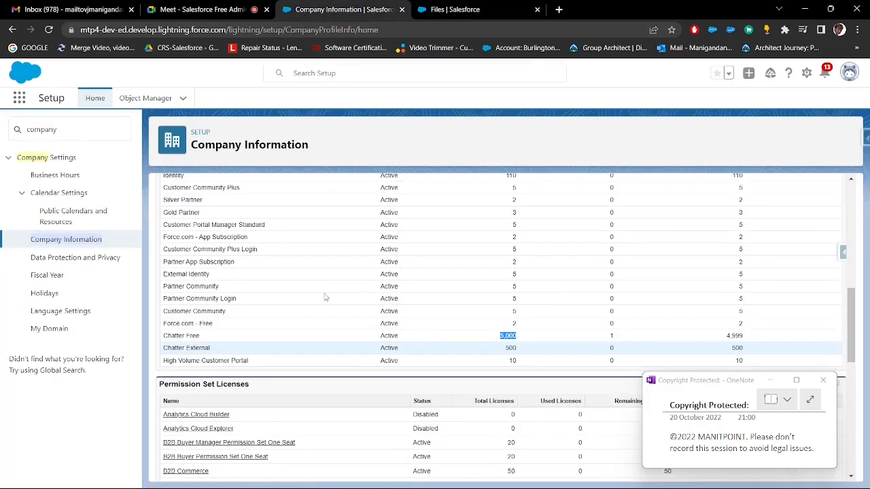
{"action": "scroll", "coordinate": [324, 297], "scroll_direction": "up", "scroll_amount": 3}
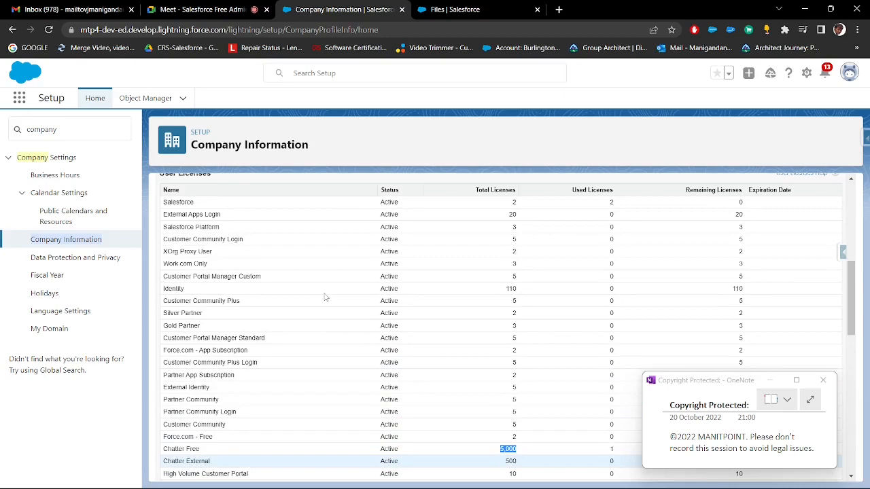
{"action": "scroll", "coordinate": [325, 297], "scroll_direction": "up", "scroll_amount": 1}
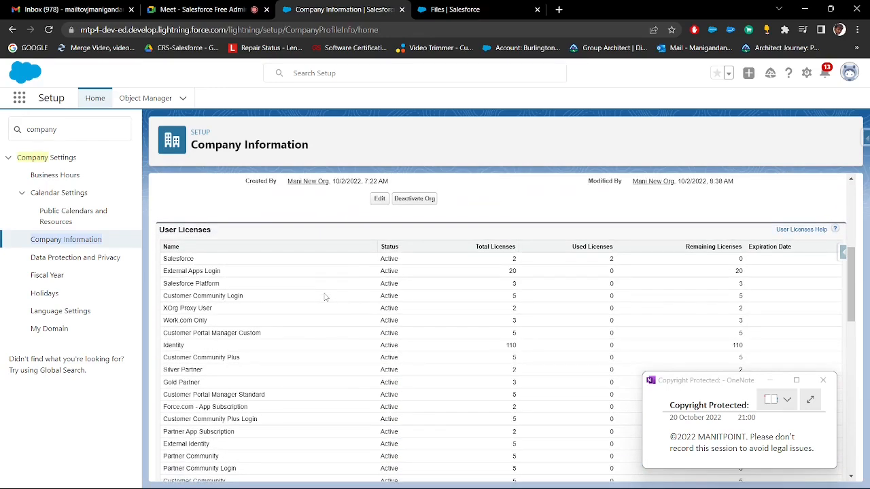
{"action": "scroll", "coordinate": [325, 297], "scroll_direction": "up", "scroll_amount": 2}
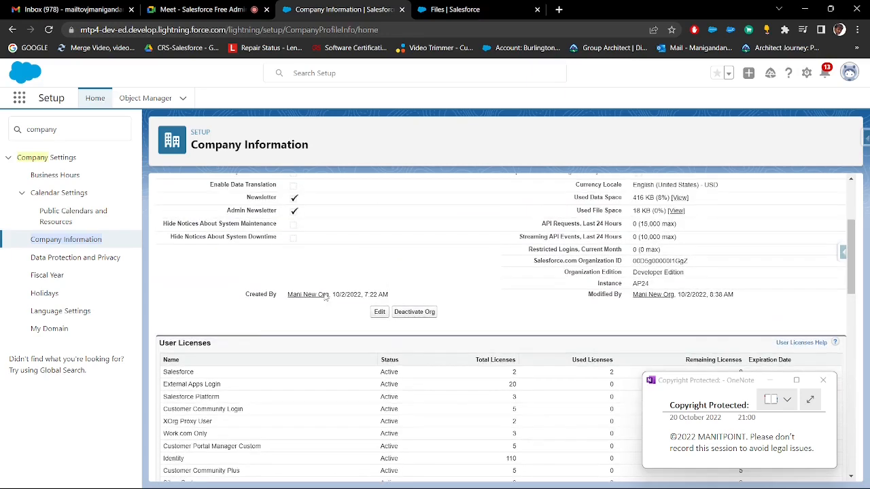
{"action": "scroll", "coordinate": [254, 329], "scroll_direction": "up", "scroll_amount": 2}
Search Setup for "use", view the Profiles page and open the All Users list
{"action": "left_click", "coordinate": [85, 134]}
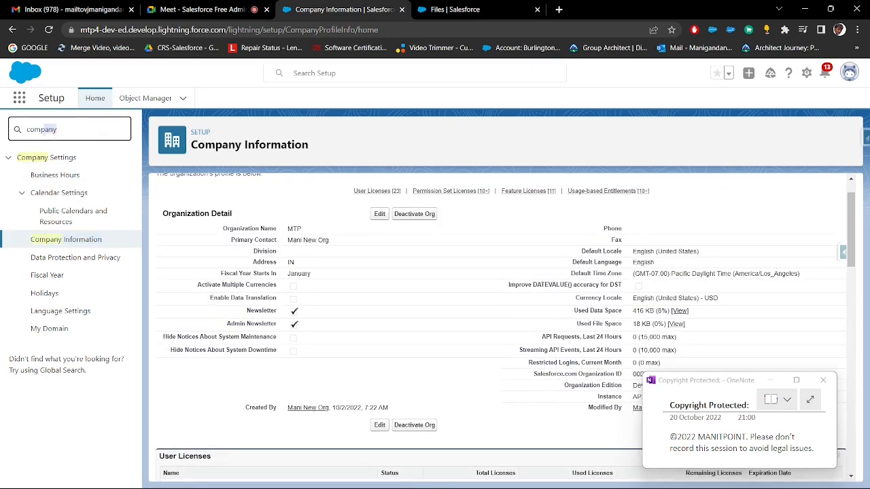
{"action": "type", "text": "use"}
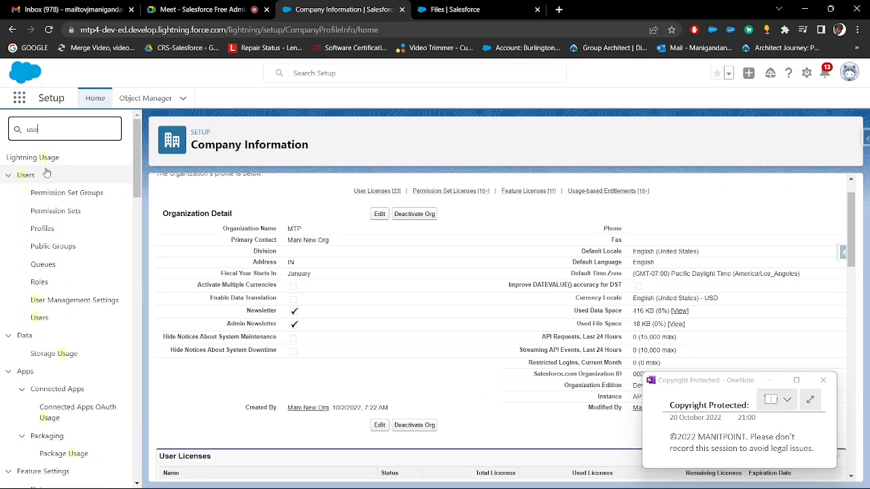
{"action": "left_click", "coordinate": [52, 208]}
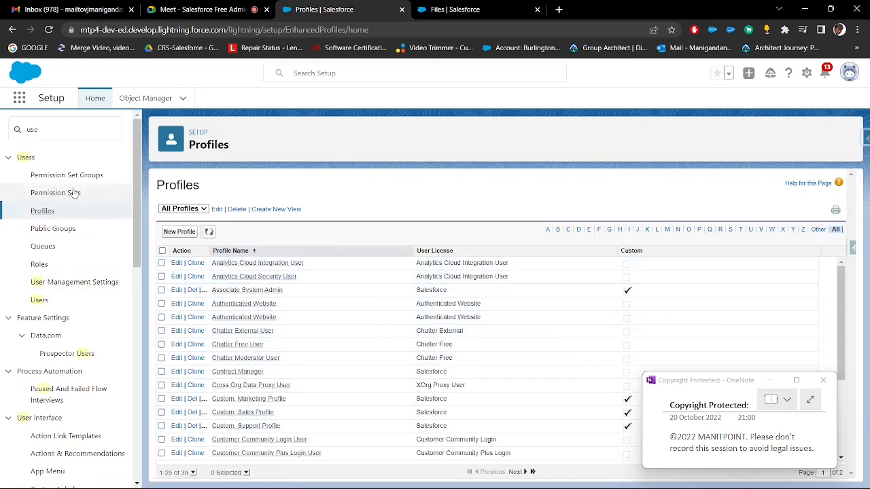
{"action": "left_click", "coordinate": [42, 300]}
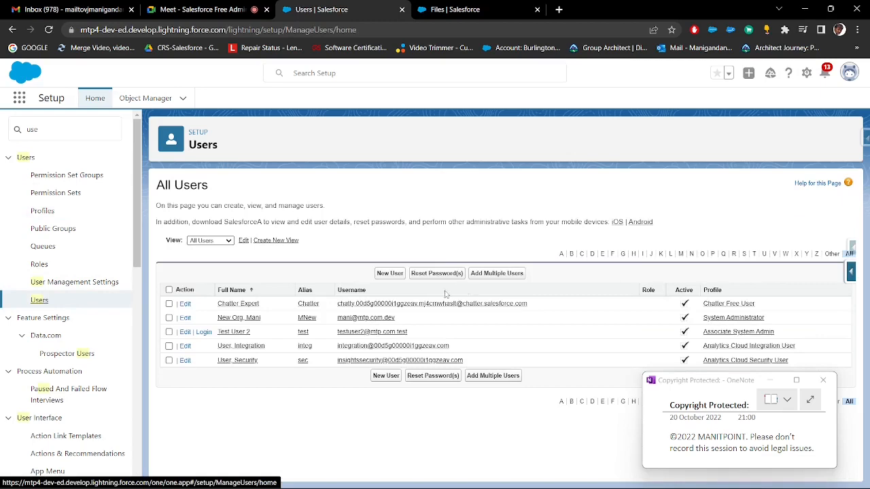
Start a new user with the Chatter Free user license and the Chatter Free User profile
{"action": "left_click", "coordinate": [389, 273]}
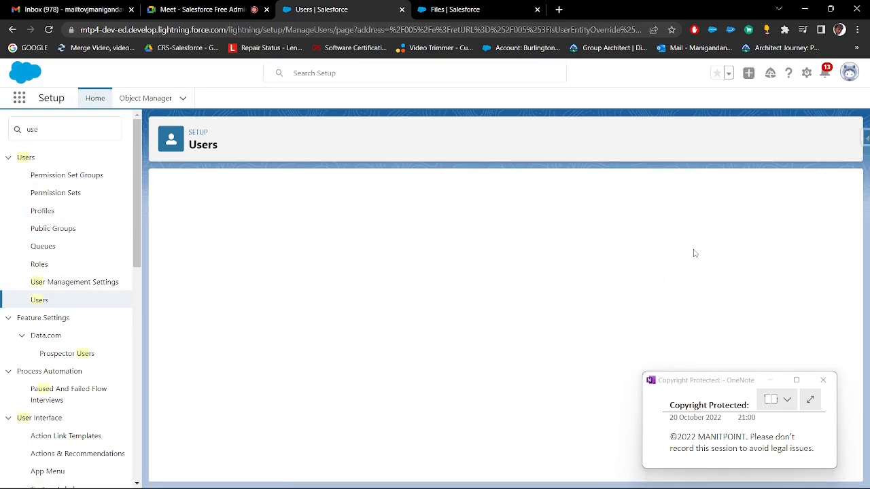
{"action": "scroll", "coordinate": [694, 247], "scroll_direction": "down", "scroll_amount": 1}
{"action": "left_click", "coordinate": [700, 206]}
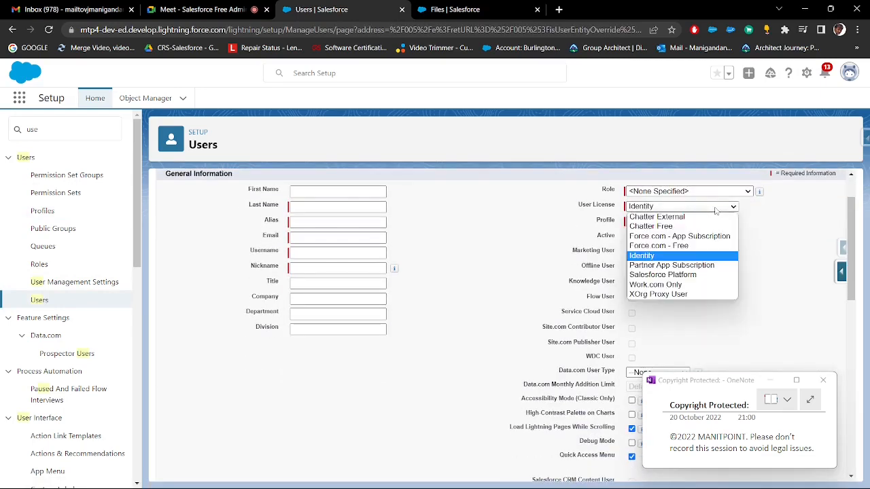
{"action": "left_click", "coordinate": [670, 227]}
{"action": "left_click", "coordinate": [671, 222]}
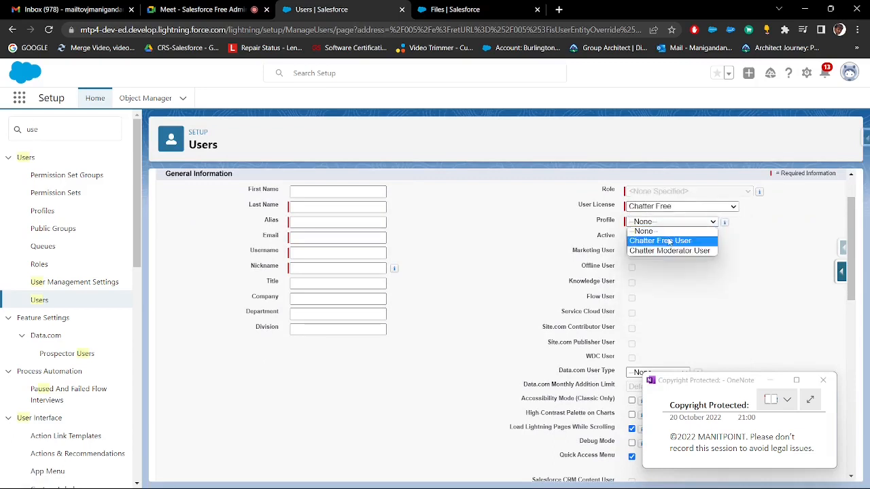
{"action": "left_click", "coordinate": [669, 241]}
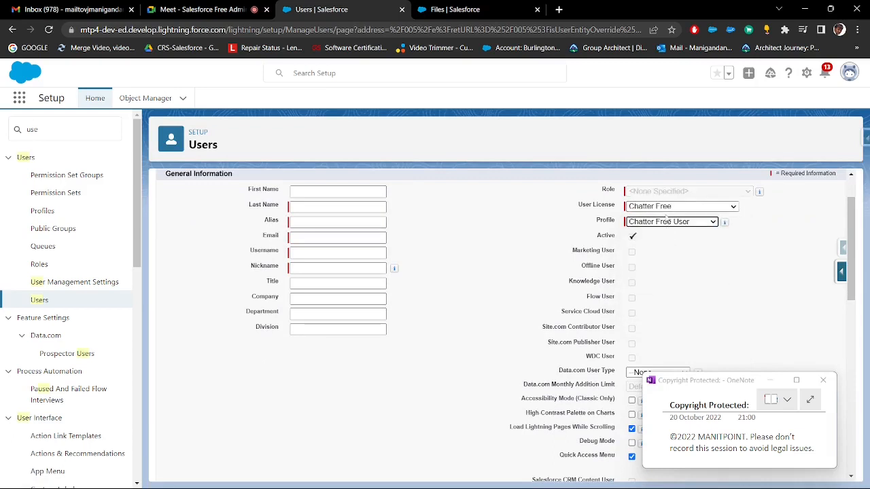
Change the new user's license to Salesforce Platform and check the Standard Platform User profile offered with it
{"action": "left_click", "coordinate": [666, 209]}
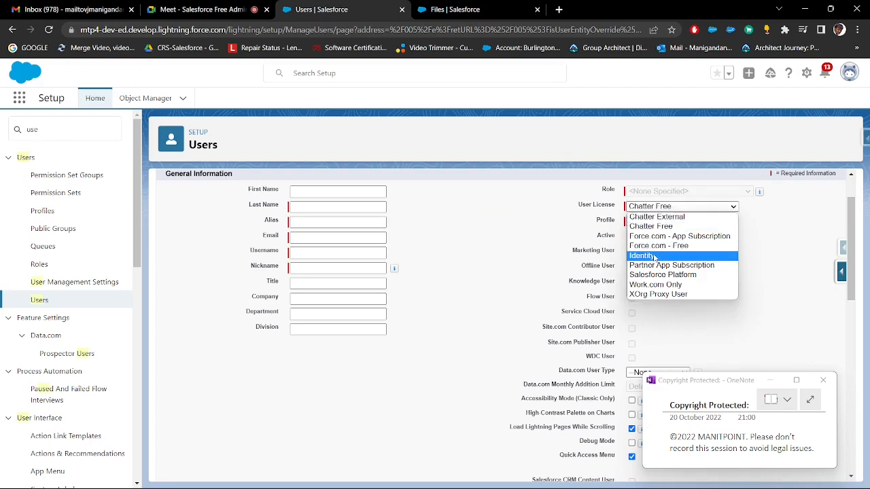
{"action": "left_click", "coordinate": [698, 210]}
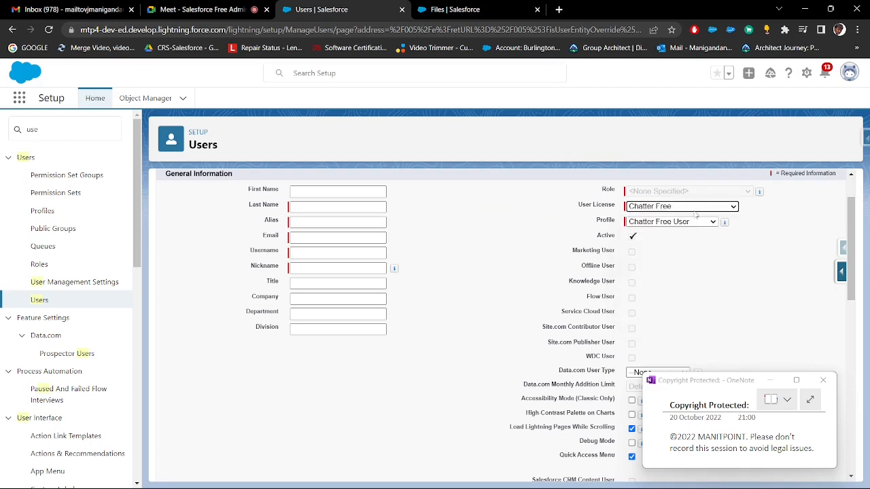
{"action": "left_click", "coordinate": [697, 210]}
{"action": "left_click", "coordinate": [674, 276]}
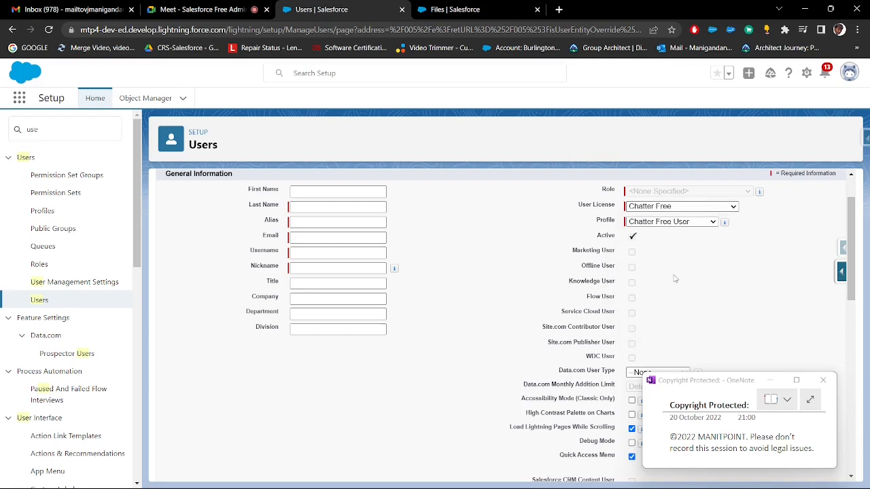
{"action": "left_click", "coordinate": [667, 222]}
{"action": "left_click_drag", "start_coordinate": [541, 206], "coordinate": [734, 224]}
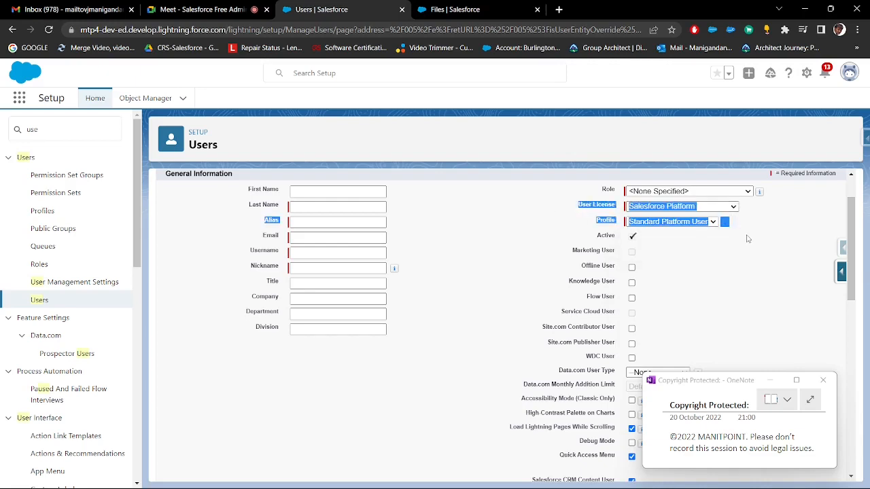
{"action": "left_click", "coordinate": [692, 284]}
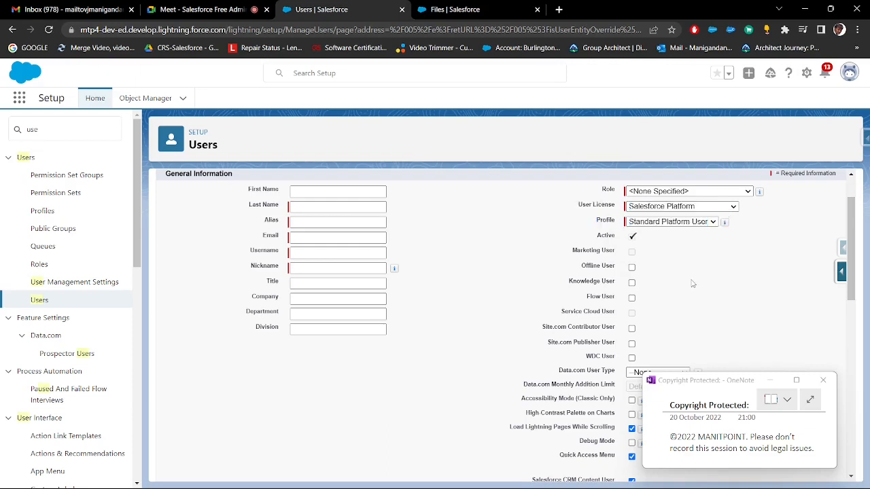
Check the user licenses available for the new user and discard the form without saving
{"action": "left_click", "coordinate": [669, 207]}
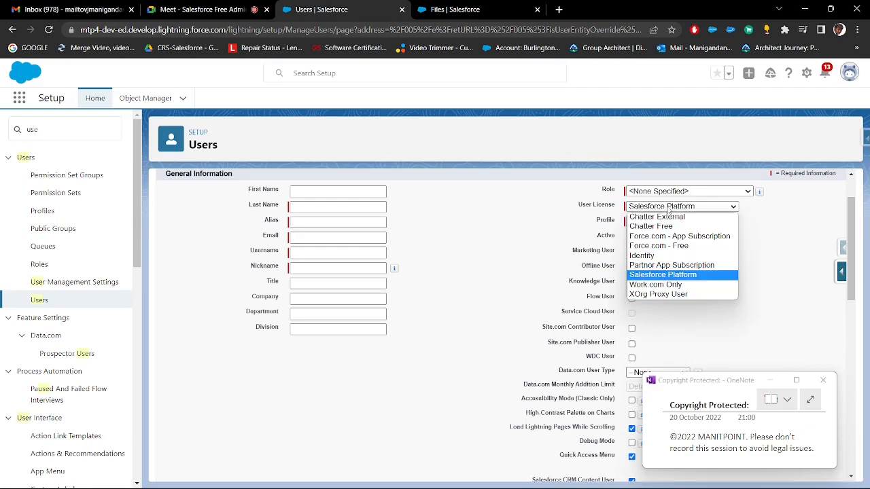
{"action": "left_click", "coordinate": [609, 214]}
{"action": "scroll", "coordinate": [302, 276], "scroll_direction": "up", "scroll_amount": 1}
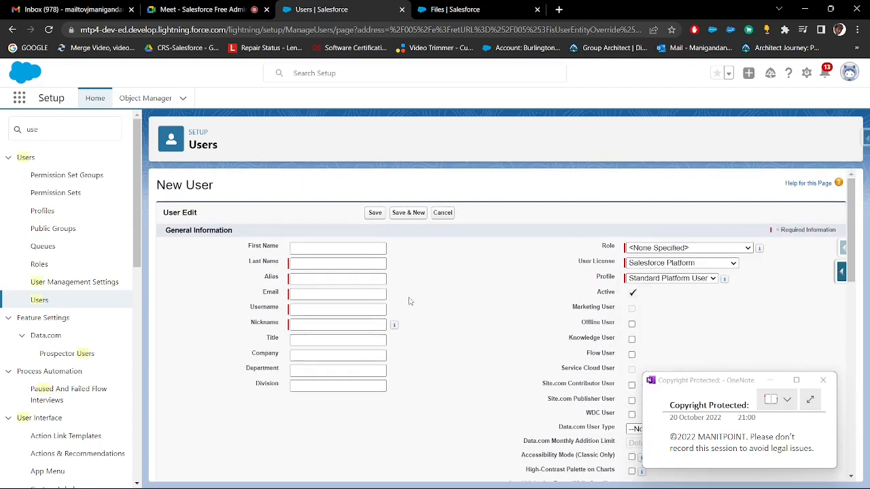
{"action": "left_click", "coordinate": [652, 262]}
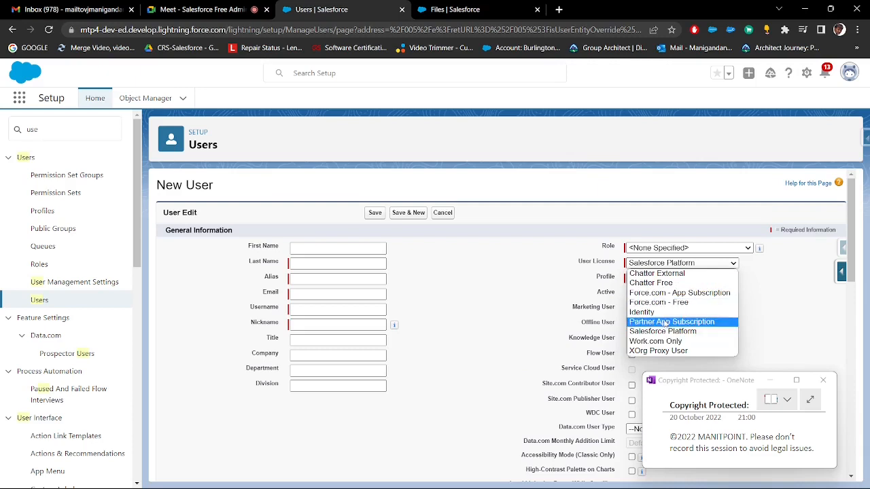
{"action": "left_click", "coordinate": [442, 213]}
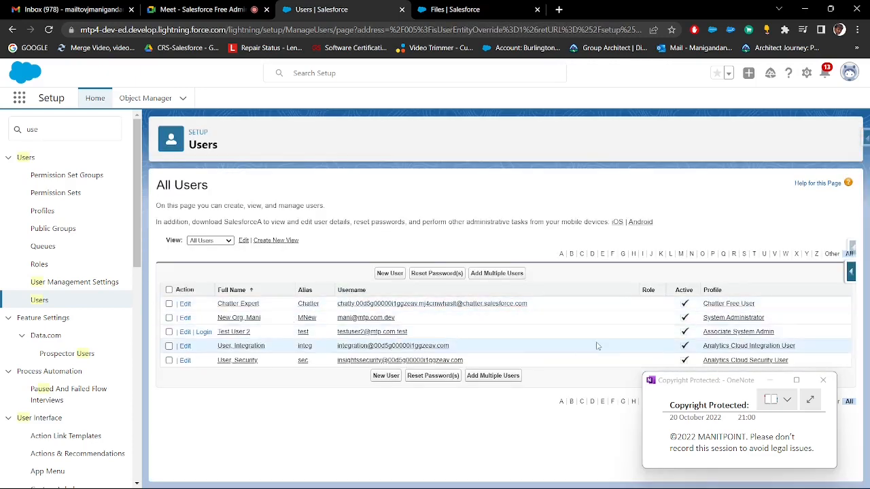
Open Test User 2, check its user license, and examine the profiles available for that license in edit mode
{"action": "left_click", "coordinate": [241, 331]}
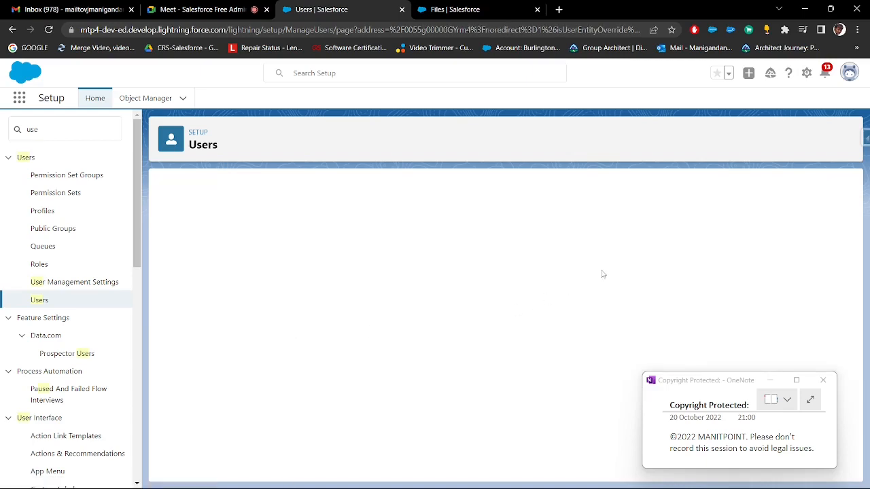
{"action": "left_click_drag", "start_coordinate": [631, 262], "coordinate": [662, 263]}
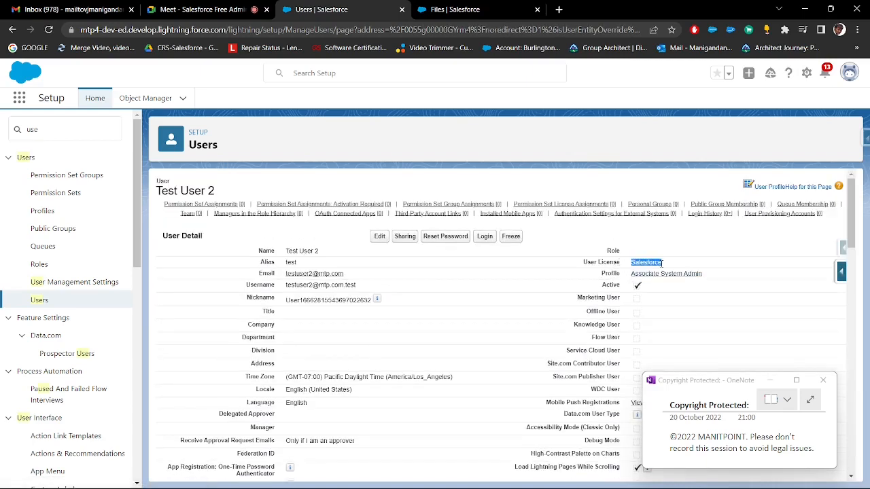
{"action": "left_click", "coordinate": [379, 235]}
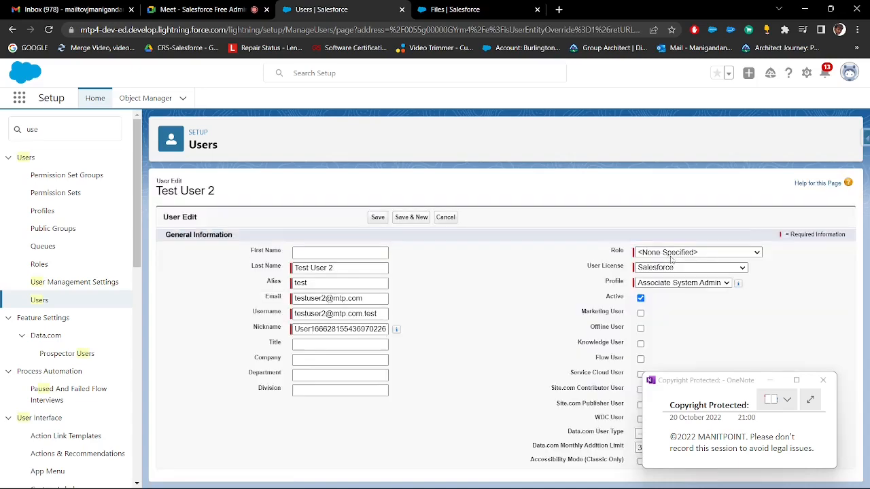
{"action": "left_click", "coordinate": [687, 283]}
{"action": "scroll", "coordinate": [690, 289], "scroll_direction": "down", "scroll_amount": 1}
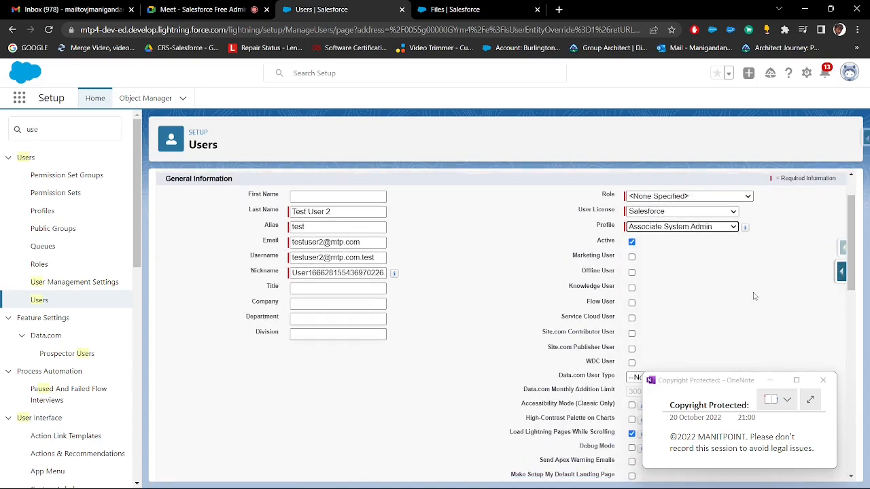
{"action": "left_click", "coordinate": [714, 227]}
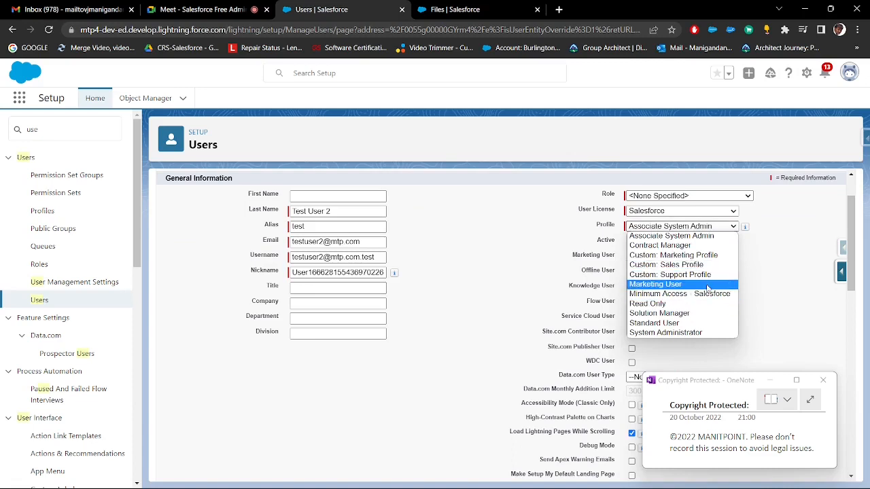
{"action": "left_click", "coordinate": [548, 250]}
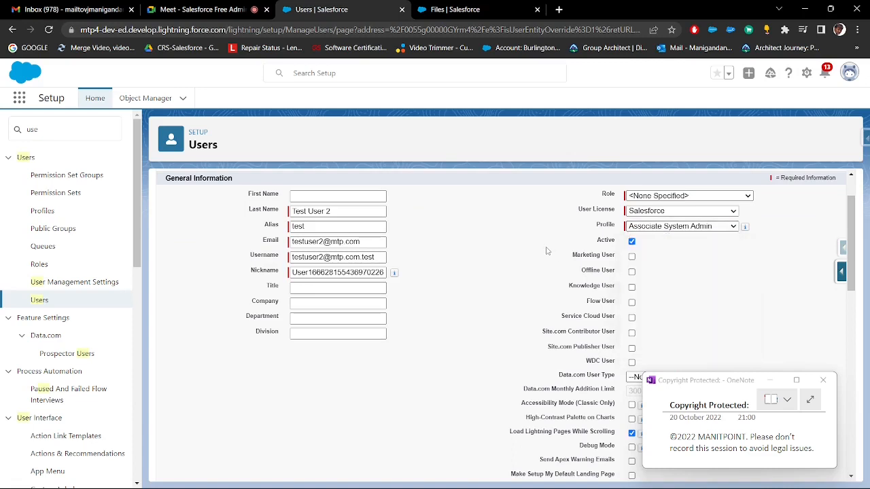
{"action": "scroll", "coordinate": [452, 278], "scroll_direction": "up", "scroll_amount": 1}
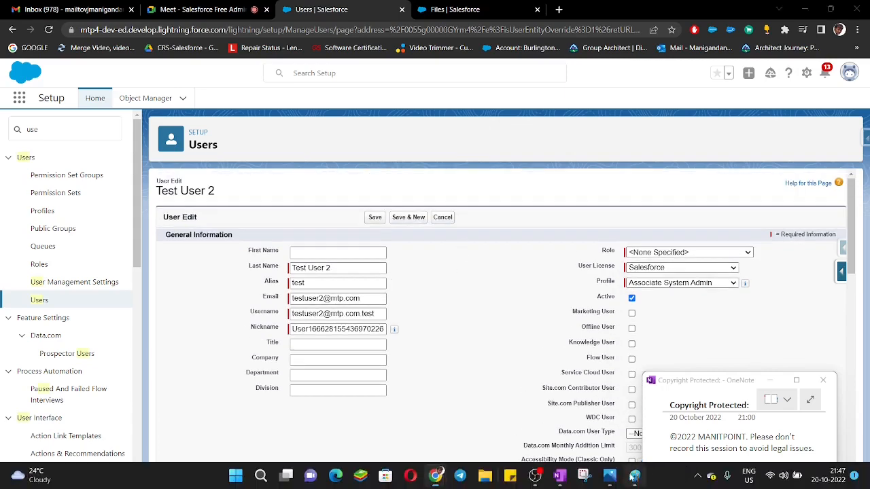
Switch to Paint, review the notes and draw a rectangle of about 242 × 228 px around the User Management list
{"action": "left_click", "coordinate": [636, 475]}
{"action": "scroll", "coordinate": [508, 324], "scroll_direction": "up", "scroll_amount": 1}
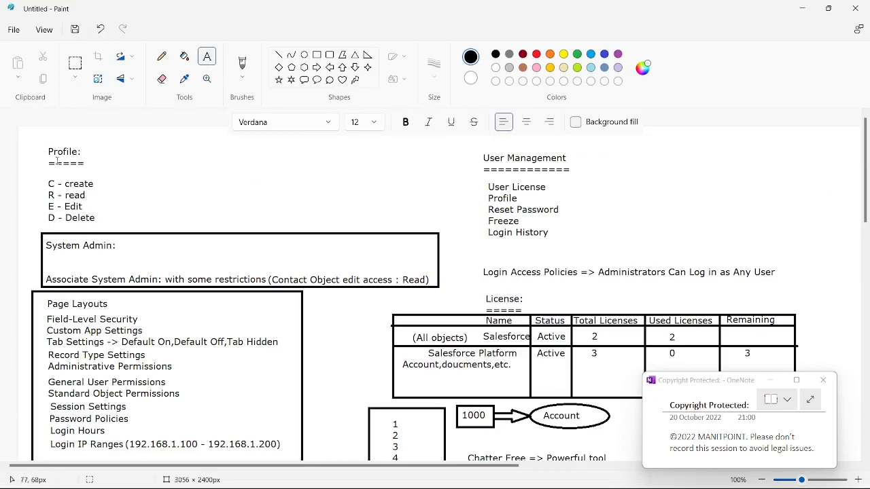
{"action": "scroll", "coordinate": [246, 280], "scroll_direction": "down", "scroll_amount": 3}
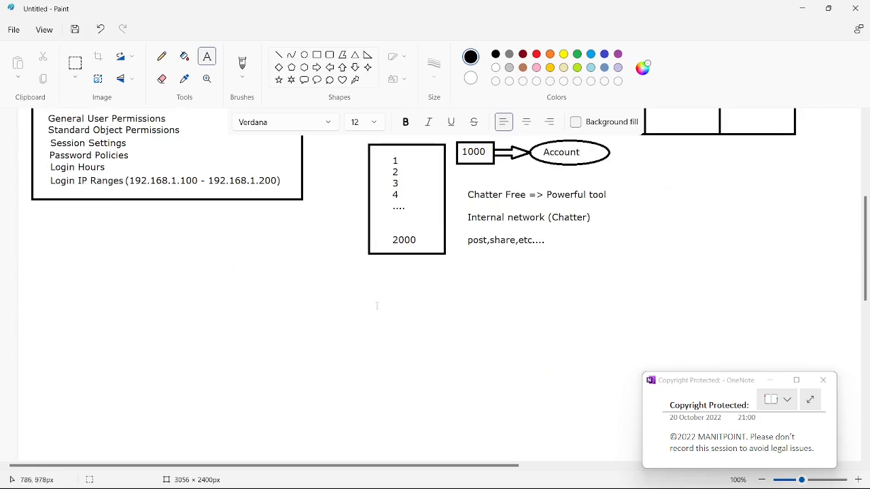
{"action": "scroll", "coordinate": [381, 304], "scroll_direction": "up", "scroll_amount": 2}
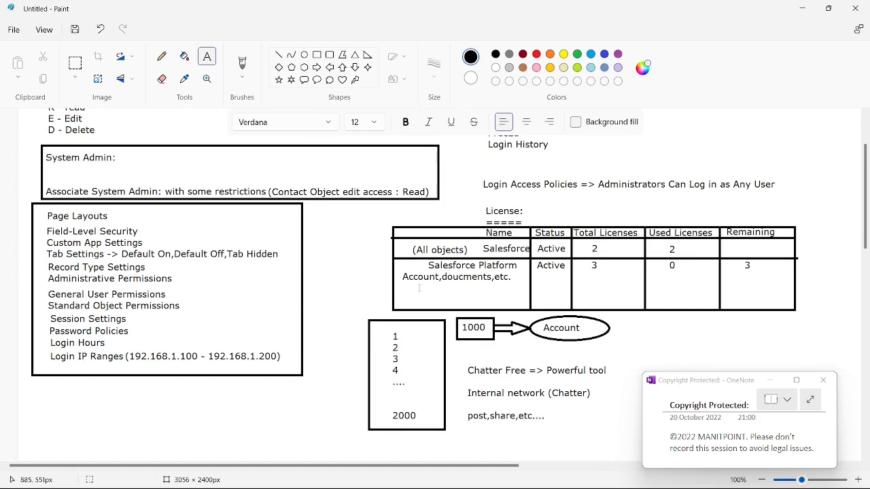
{"action": "scroll", "coordinate": [419, 288], "scroll_direction": "up", "scroll_amount": 1}
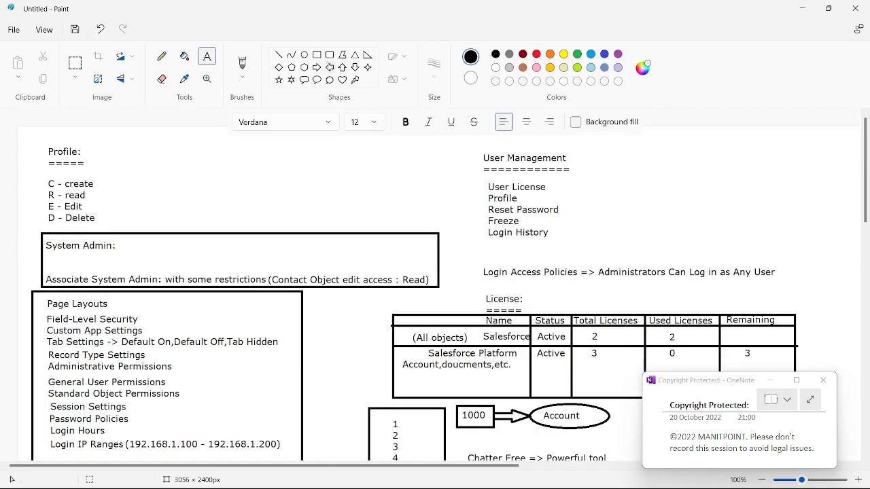
{"action": "left_click", "coordinate": [317, 54]}
{"action": "mouse_move", "coordinate": [465, 142]}
{"action": "left_mouse_down"}
{"action": "mouse_move", "coordinate": [565, 247]}
{"action": "mouse_move", "coordinate": [575, 245]}
{"action": "left_mouse_up"}
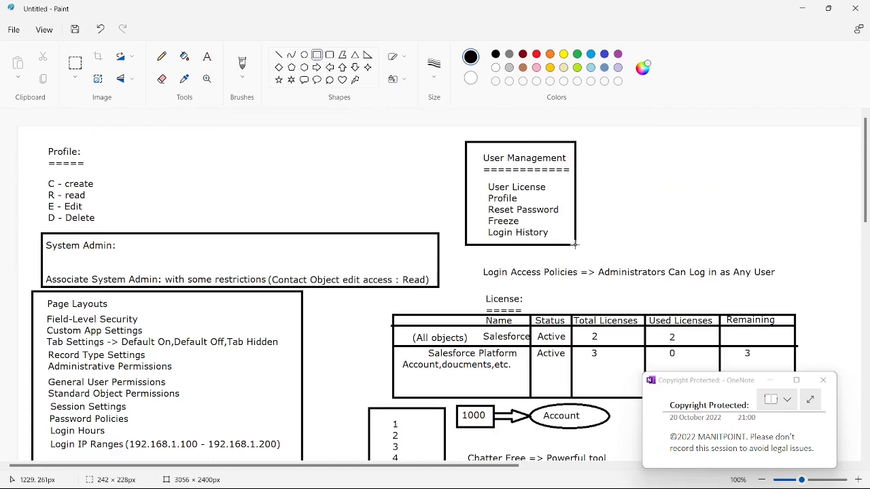